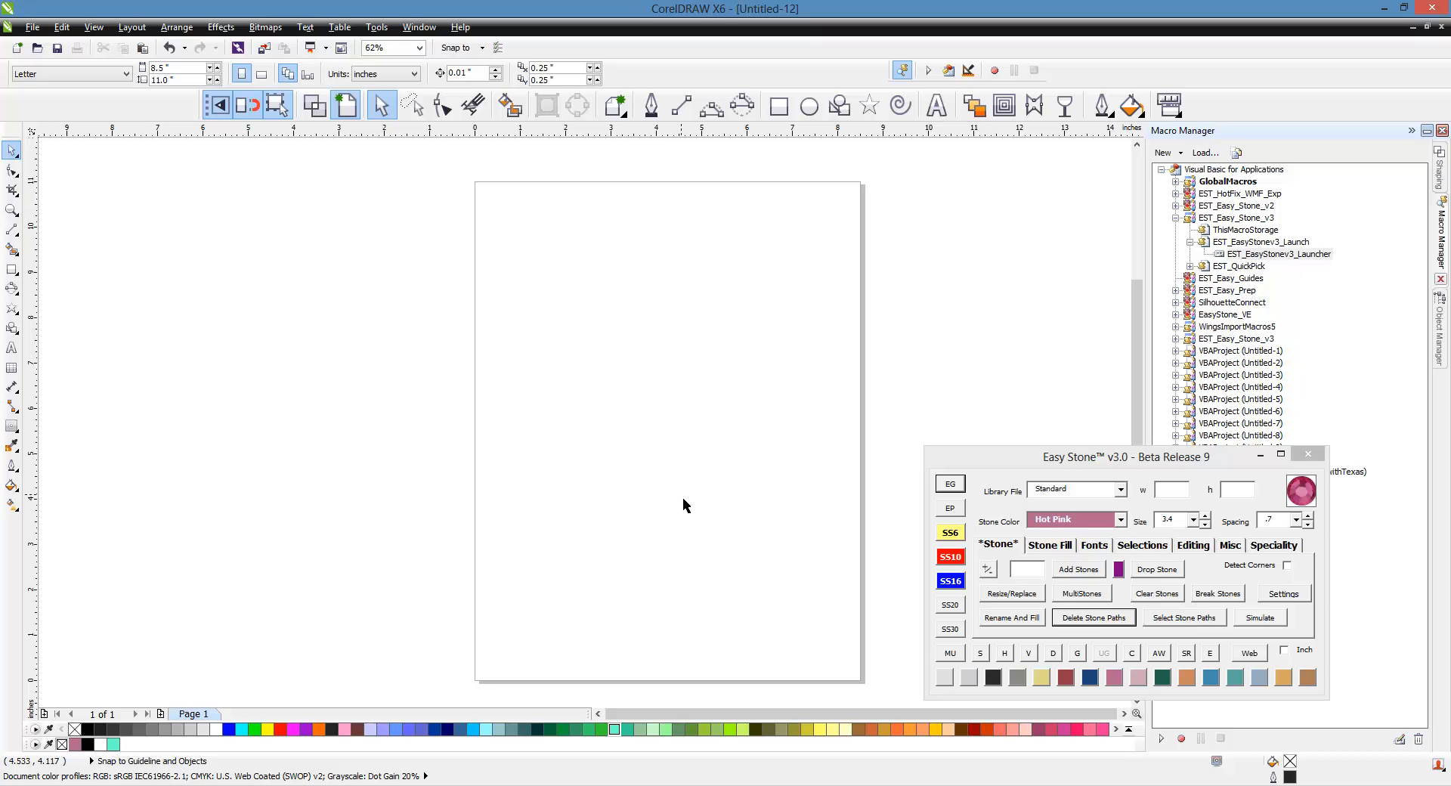
Step: Switch to Firefox and search Google Images for "tennis racket clipart"
{"action": "left_click", "coordinate": [1028, 785]}
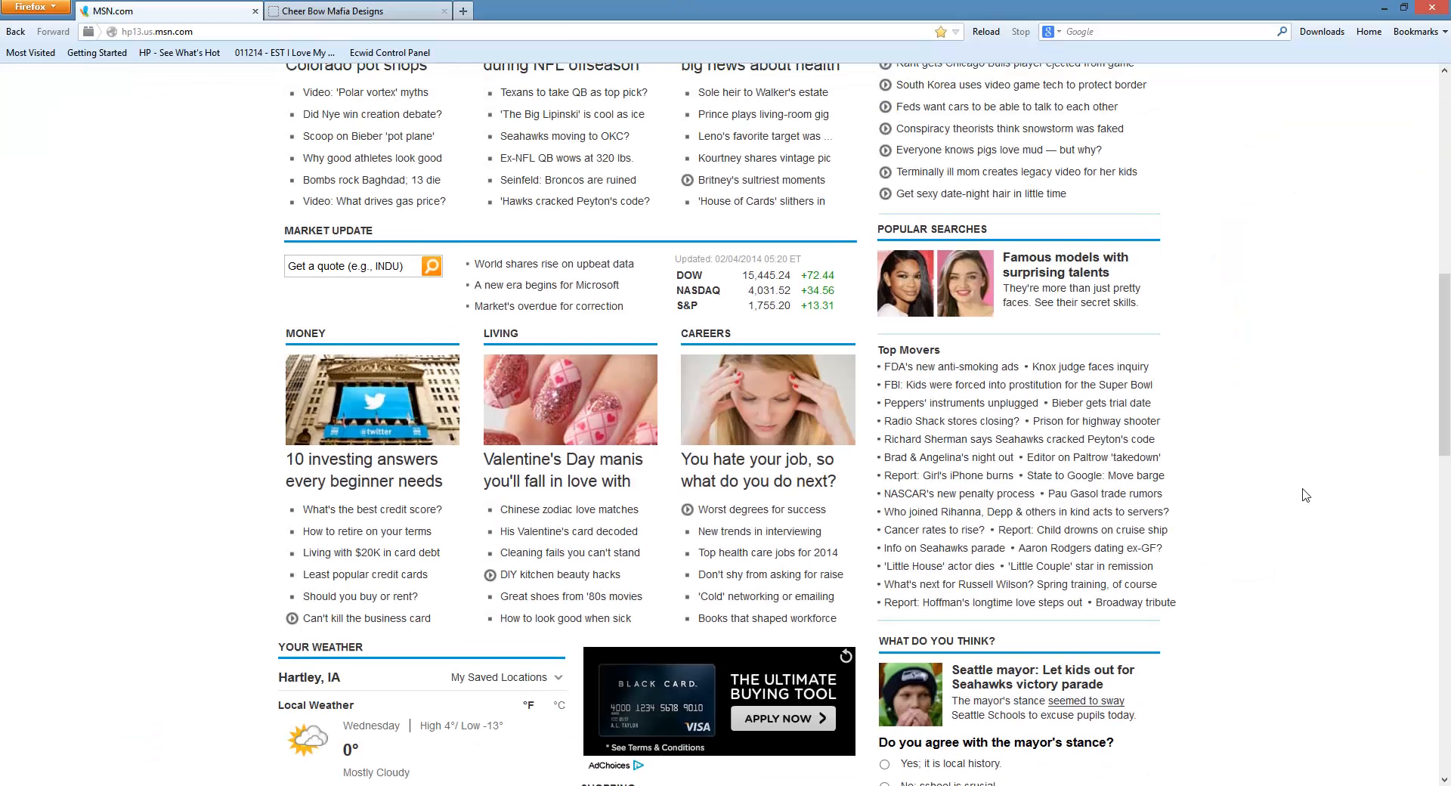
{"action": "scroll", "coordinate": [1296, 476], "scroll_direction": "up", "scroll_amount": 10}
{"action": "left_click", "coordinate": [1123, 38]}
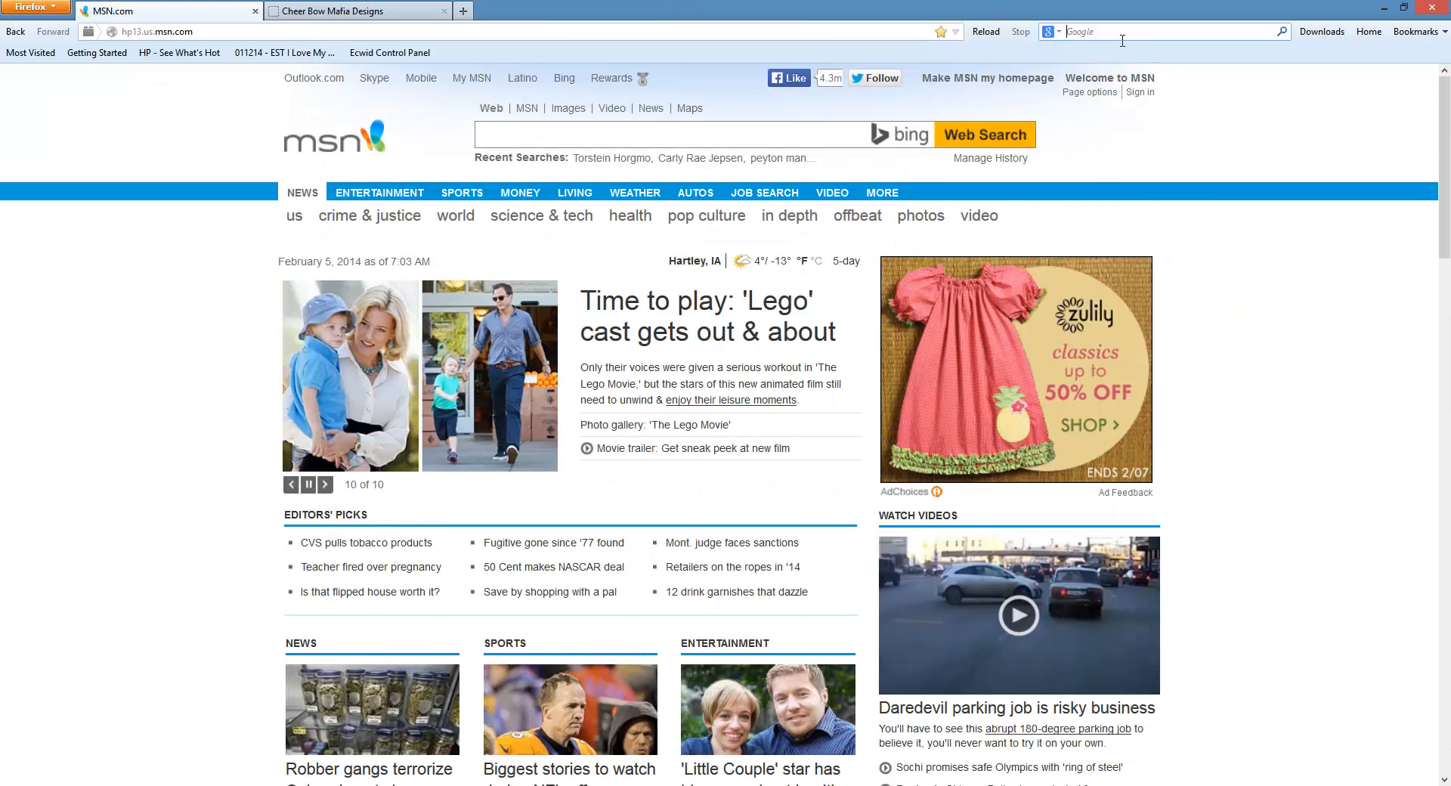
{"action": "type", "text": "tennis racket"}
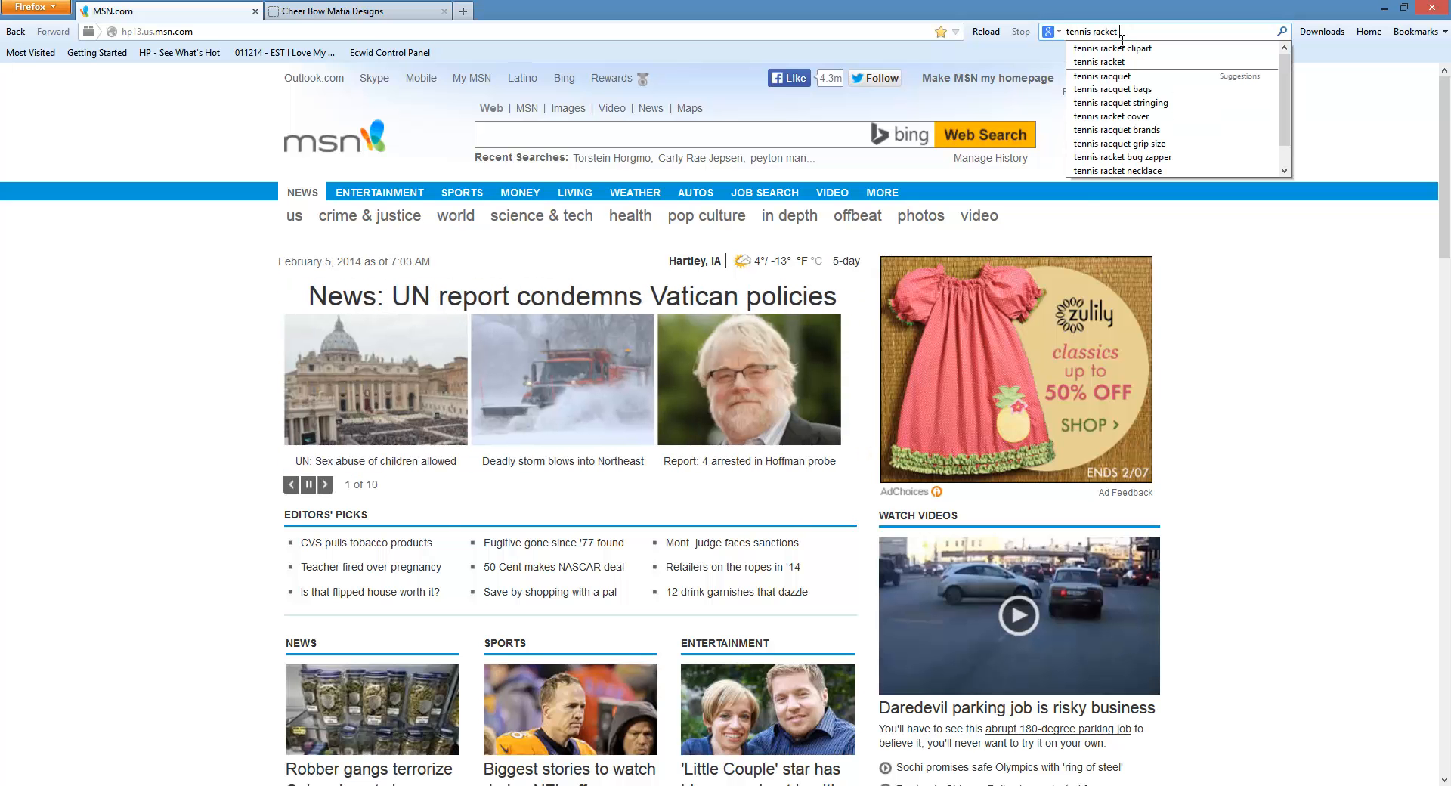
{"action": "type", "text": " cli"}
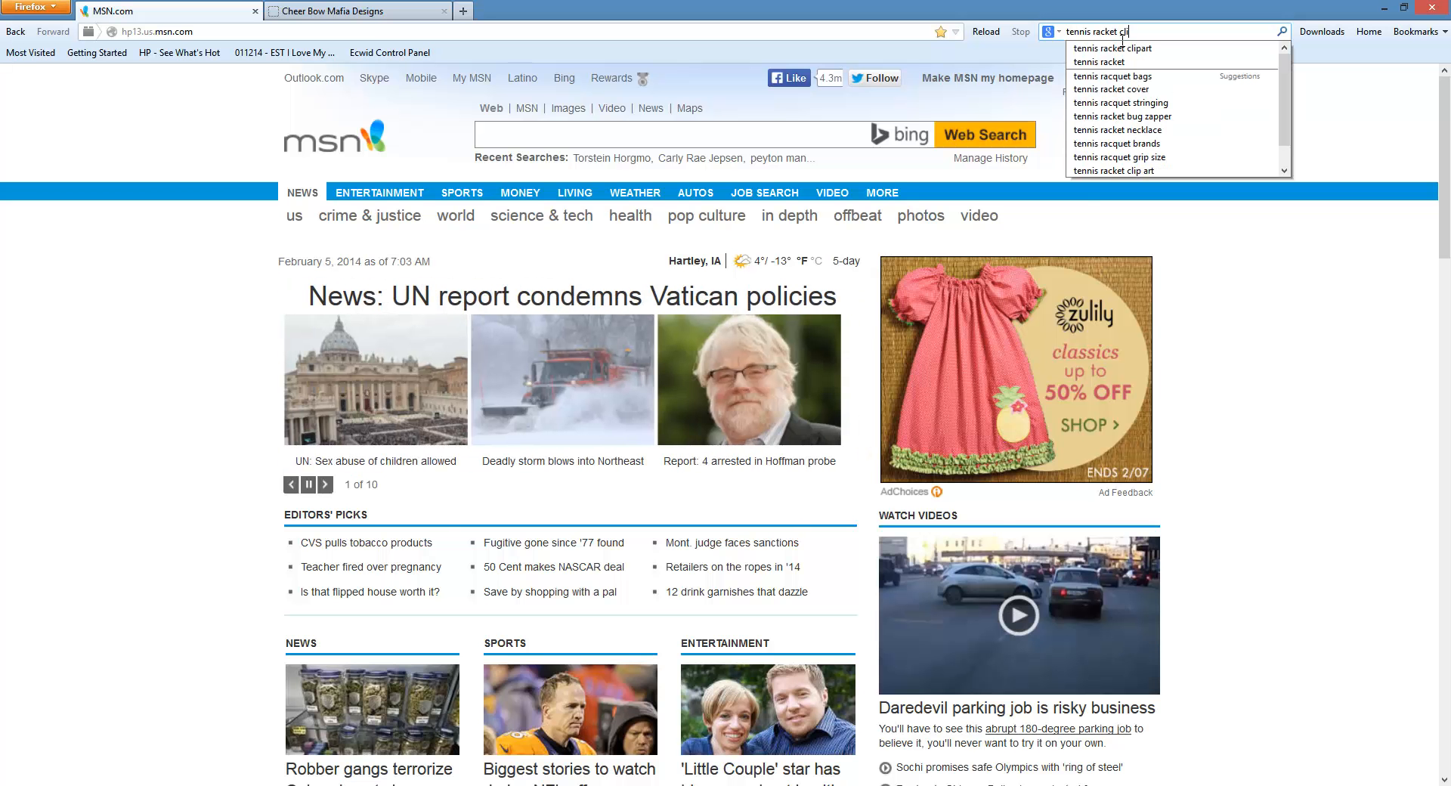
{"action": "type", "text": "part"}
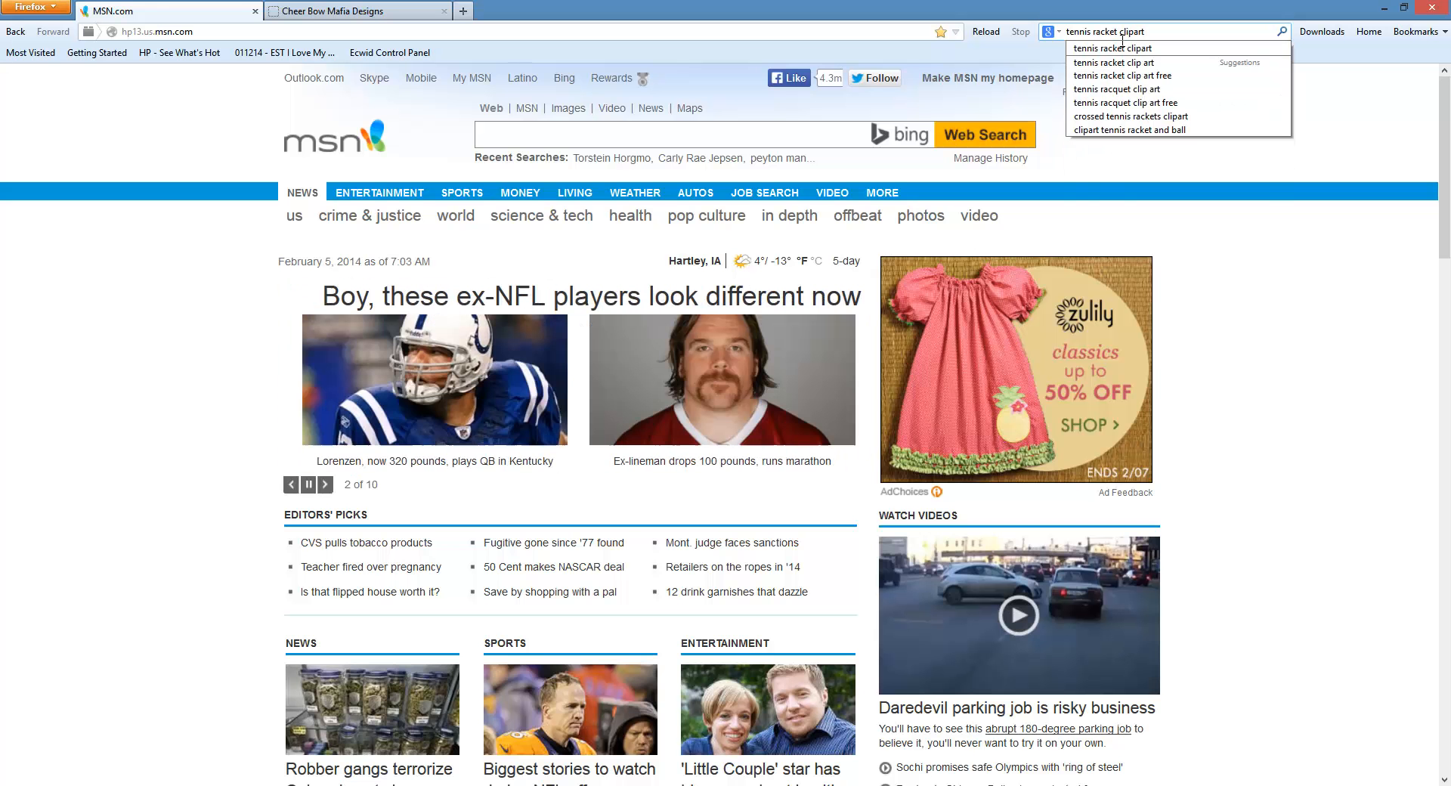
{"action": "key", "text": "Return"}
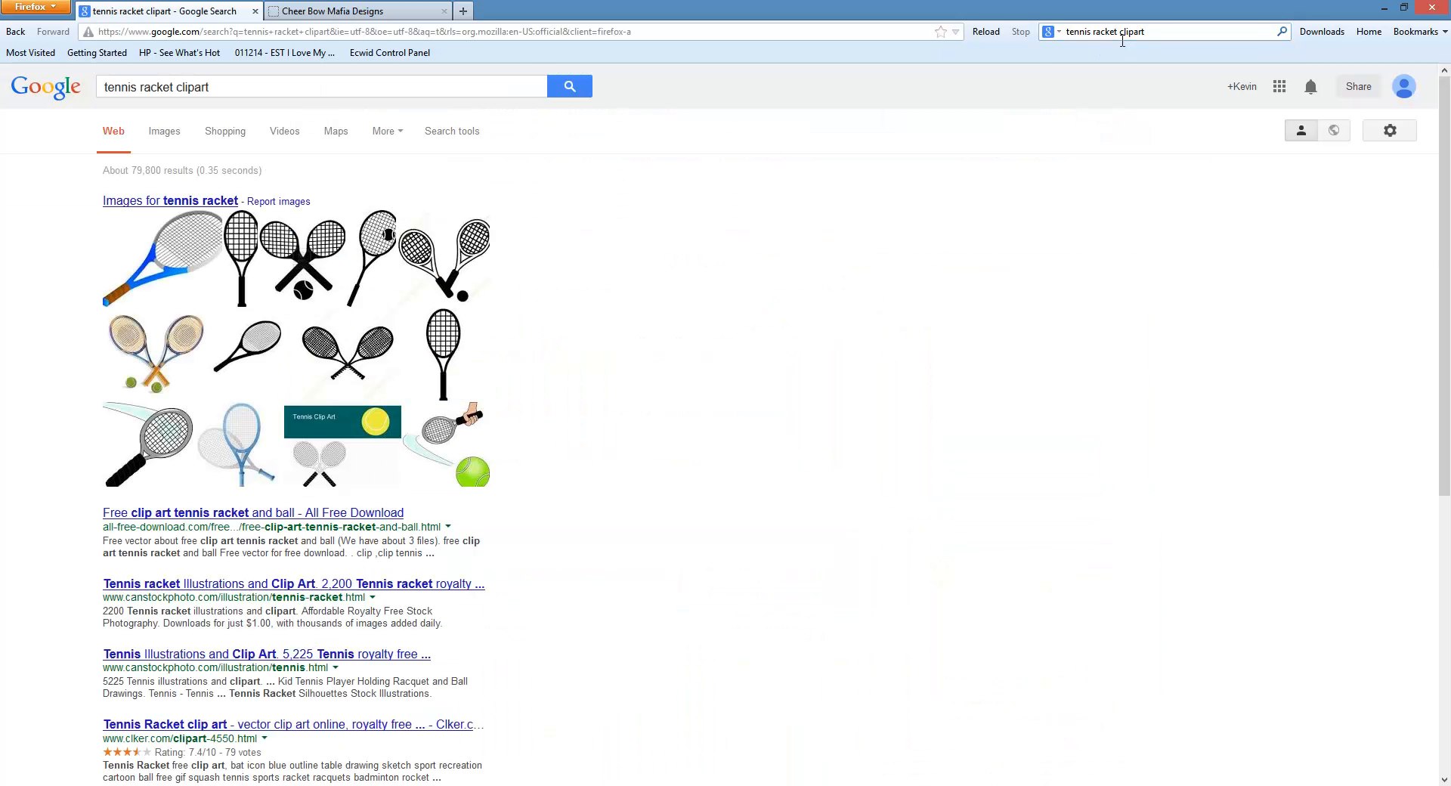
{"action": "left_click", "coordinate": [168, 133]}
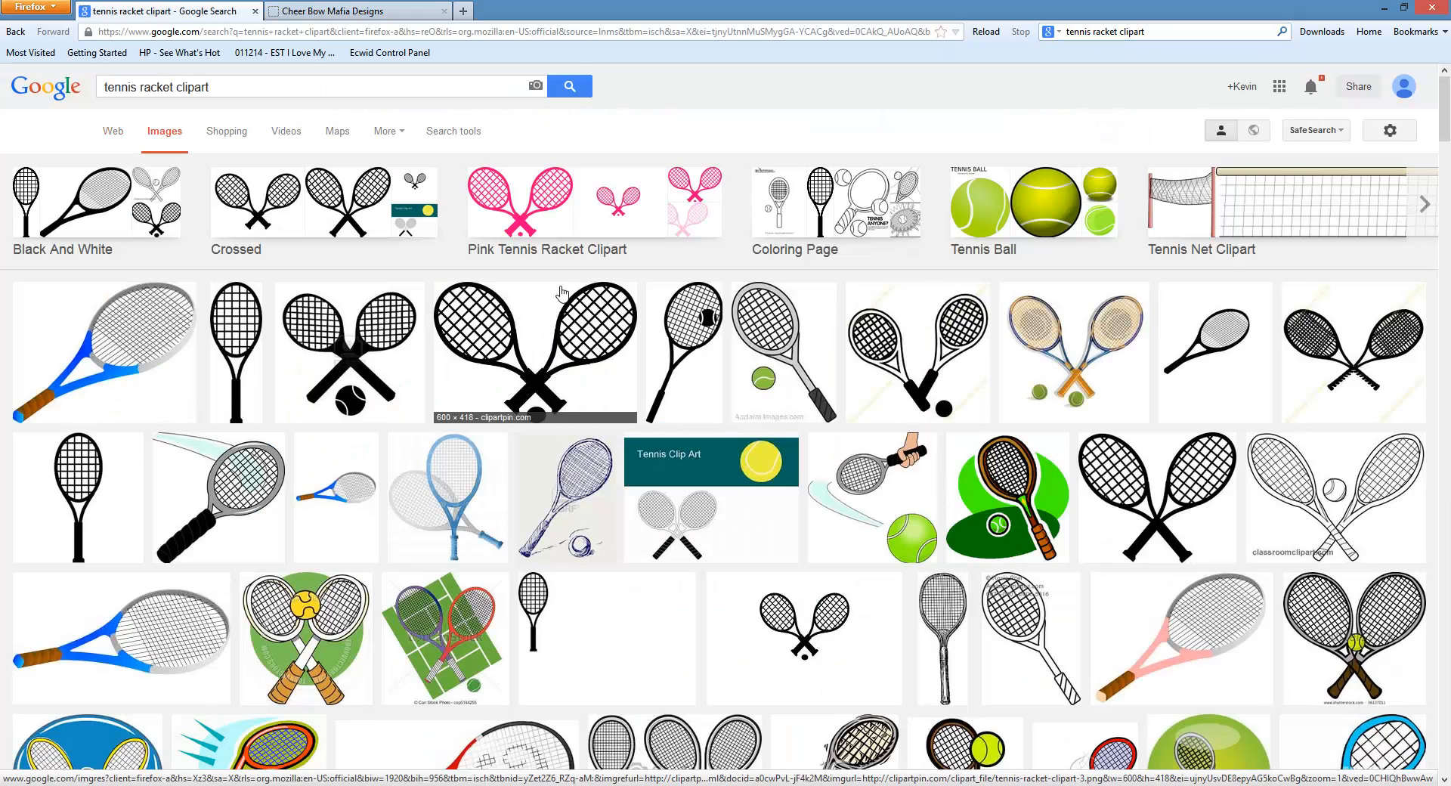
Step: Browse the racket clipart results, open the watermarked black crossed rackets from discountmugs.com and copy the image
{"action": "scroll", "coordinate": [567, 292], "scroll_direction": "down", "scroll_amount": 3}
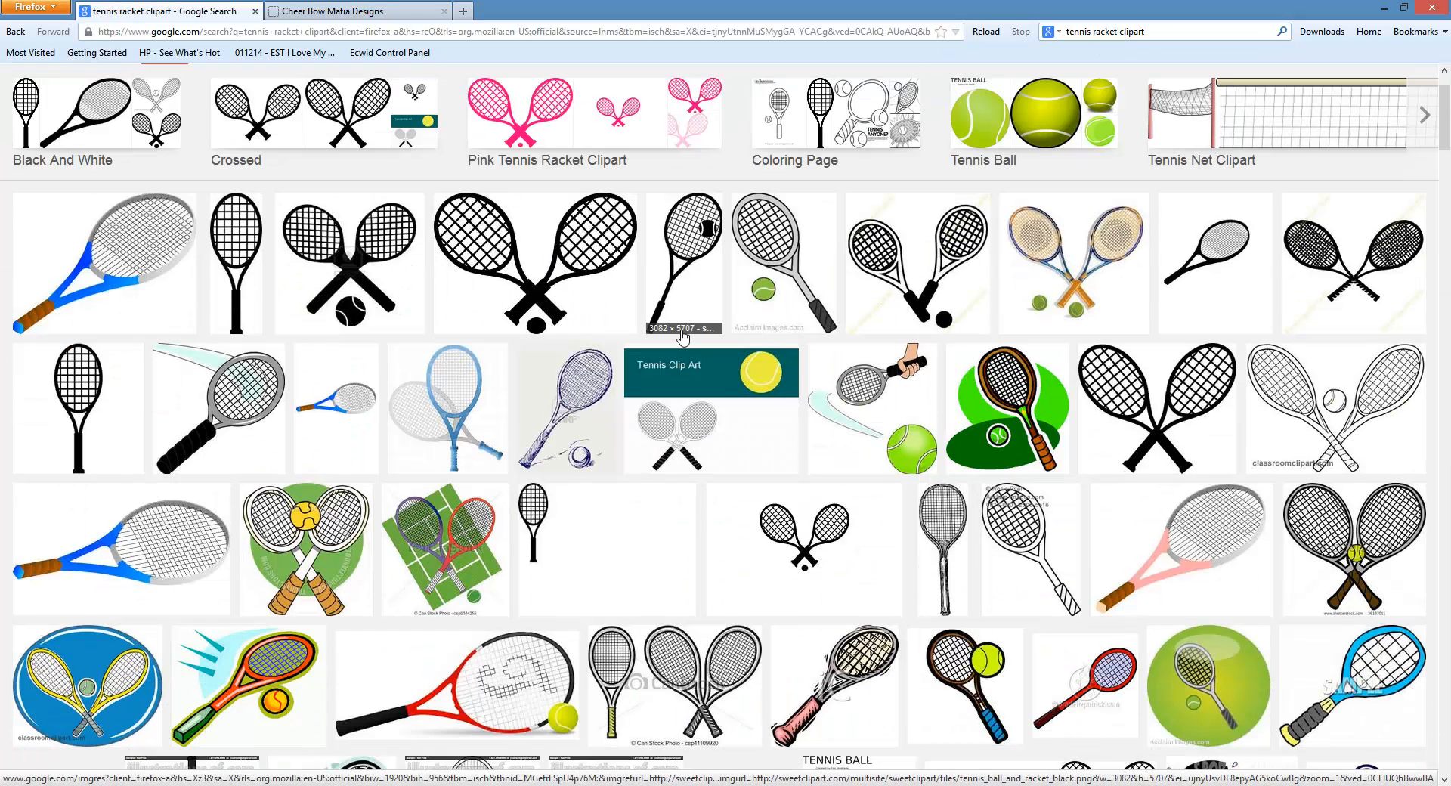
{"action": "scroll", "coordinate": [683, 337], "scroll_direction": "down", "scroll_amount": 2}
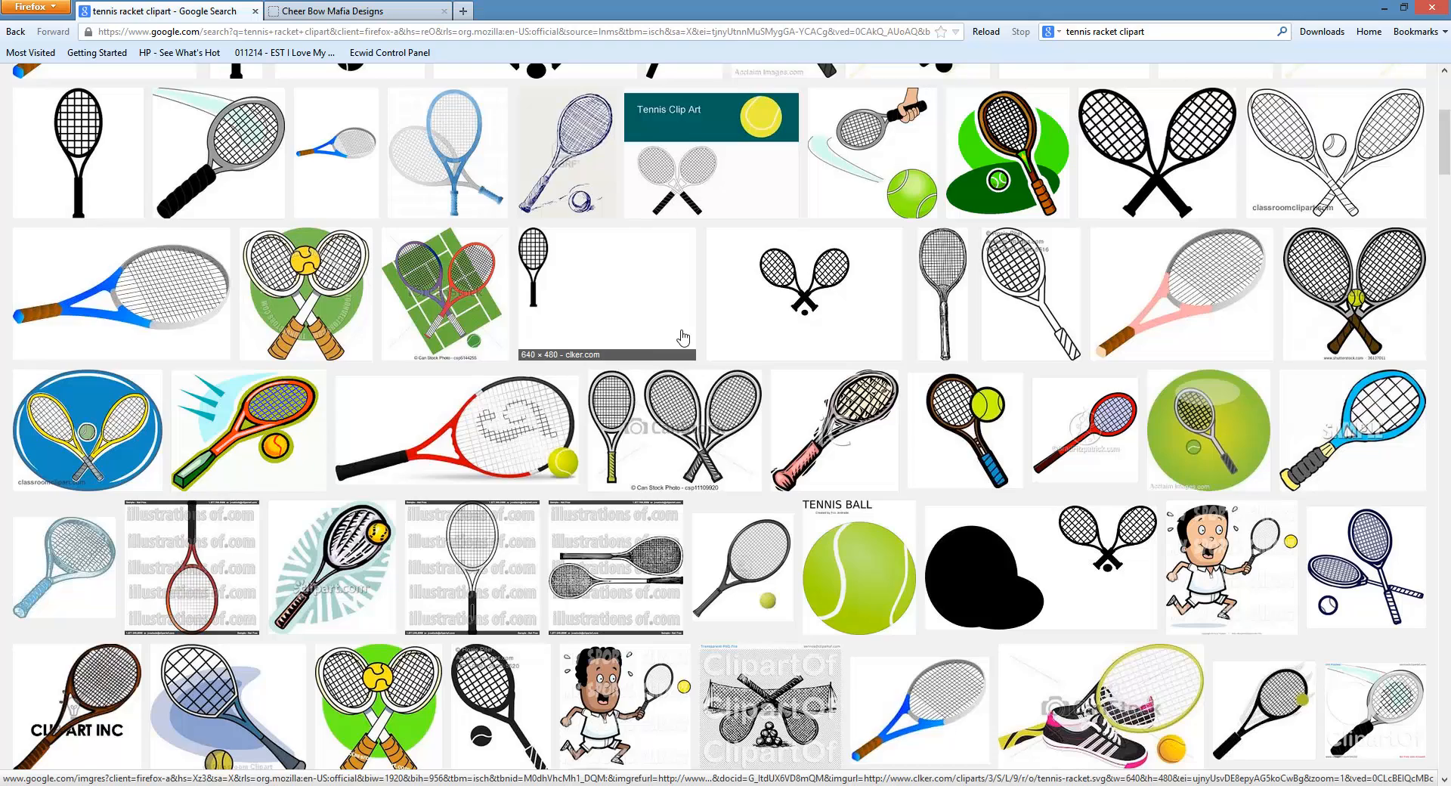
{"action": "scroll", "coordinate": [683, 337], "scroll_direction": "down", "scroll_amount": 2}
{"action": "scroll", "coordinate": [799, 458], "scroll_direction": "up", "scroll_amount": 6}
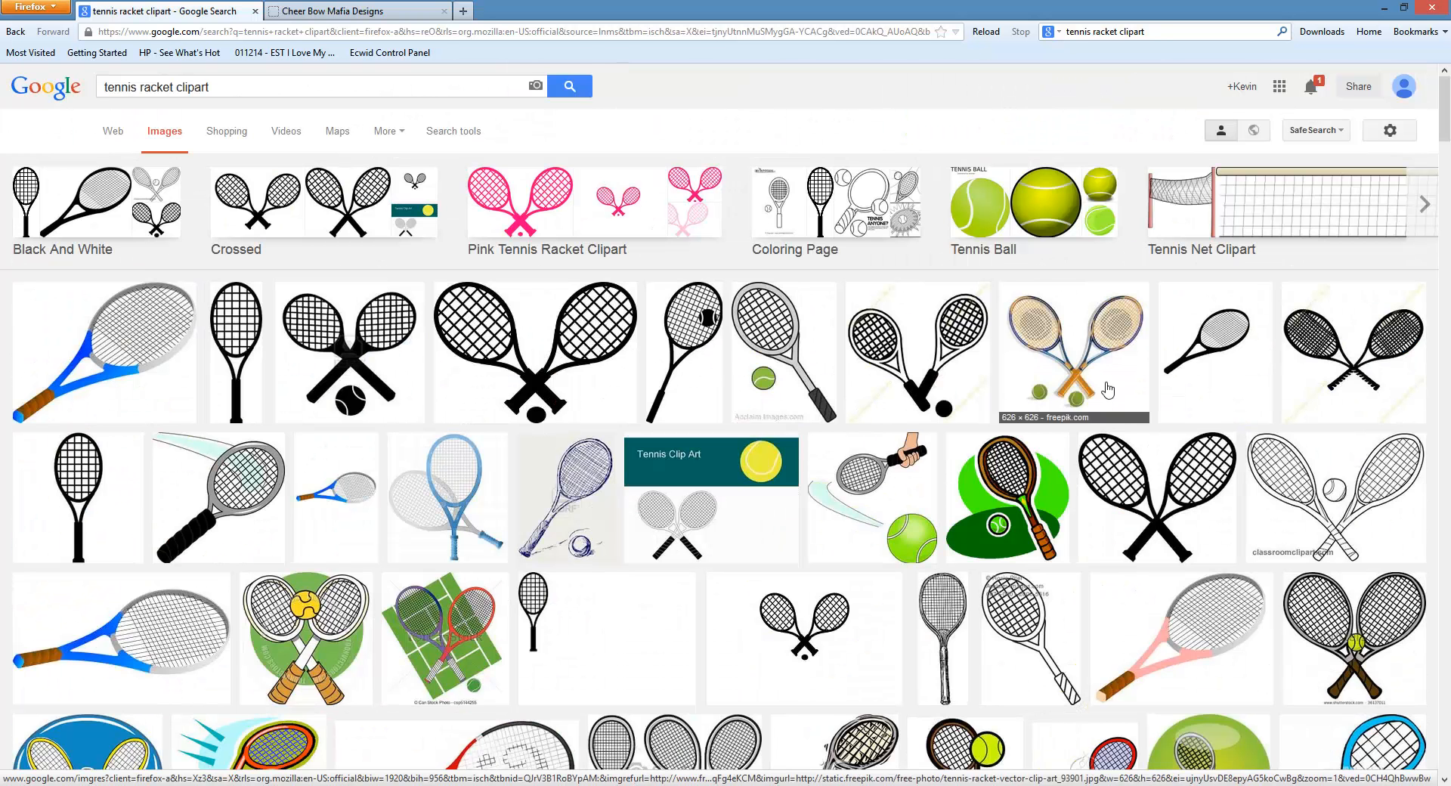
{"action": "left_click", "coordinate": [1384, 350]}
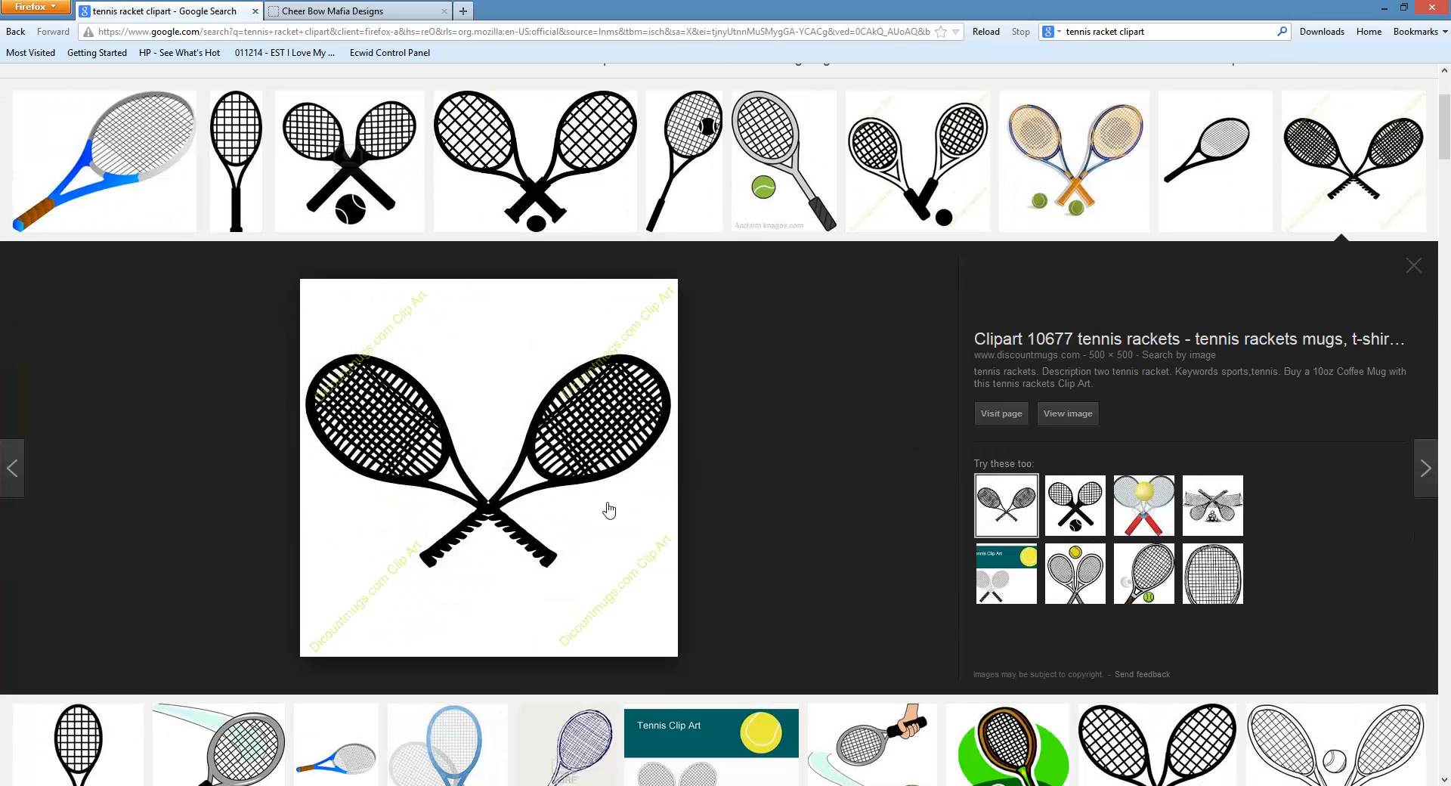
{"action": "right_click", "coordinate": [485, 472]}
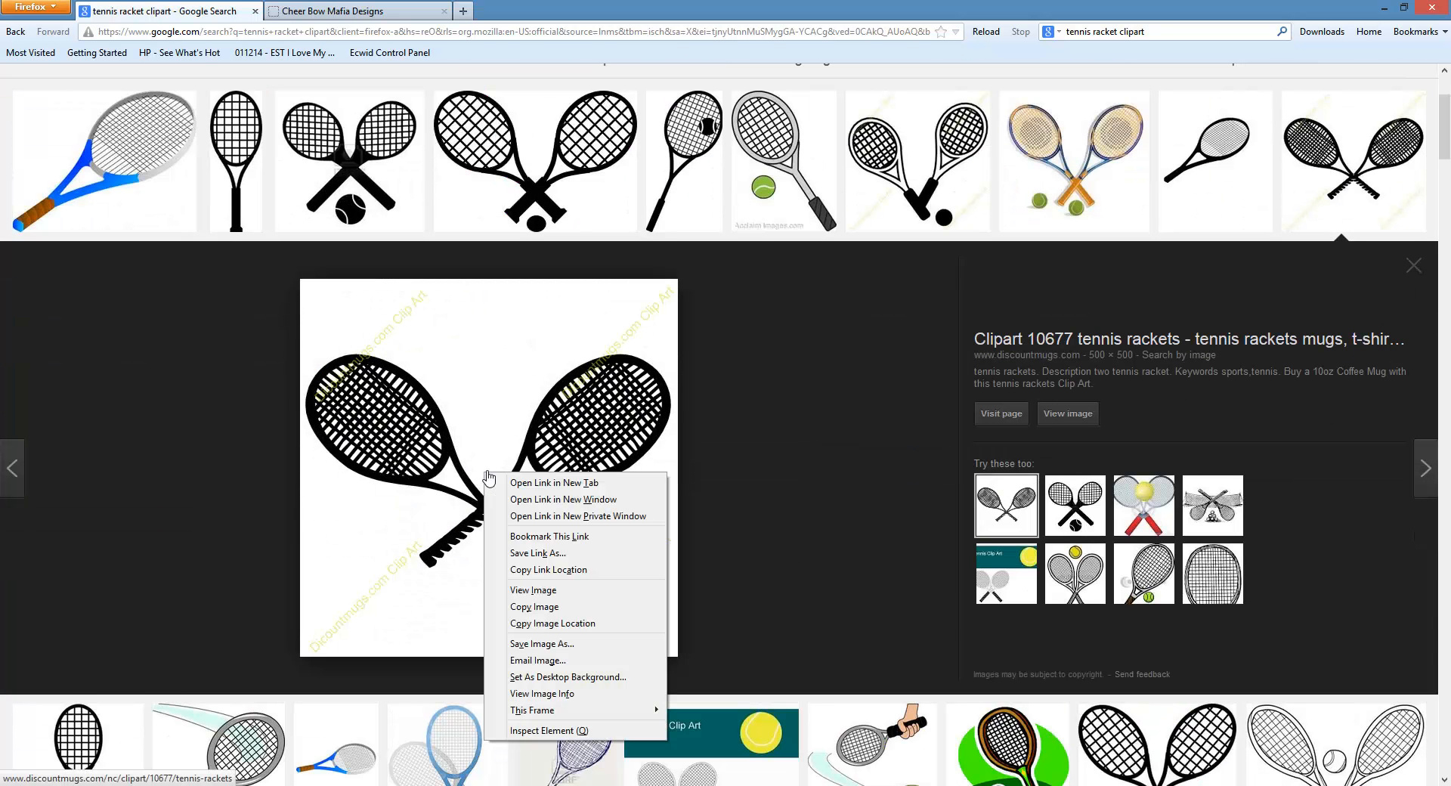
{"action": "left_click", "coordinate": [560, 607]}
Step: Switch back to CorelDRAW and paste the copied crossed rackets image onto the page
{"action": "key", "text": "alt+Tab"}
{"action": "right_click", "coordinate": [657, 419]}
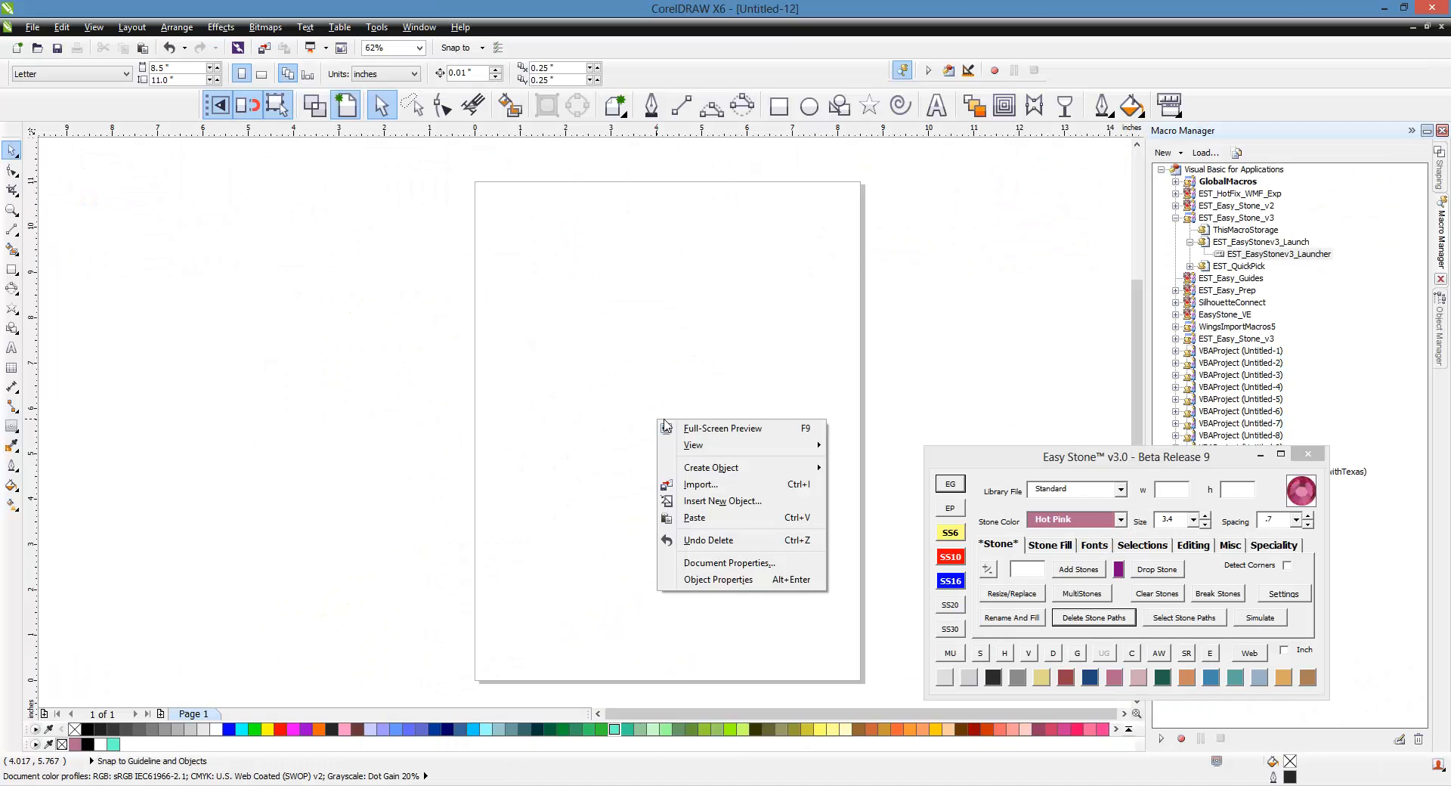
{"action": "left_click", "coordinate": [755, 523]}
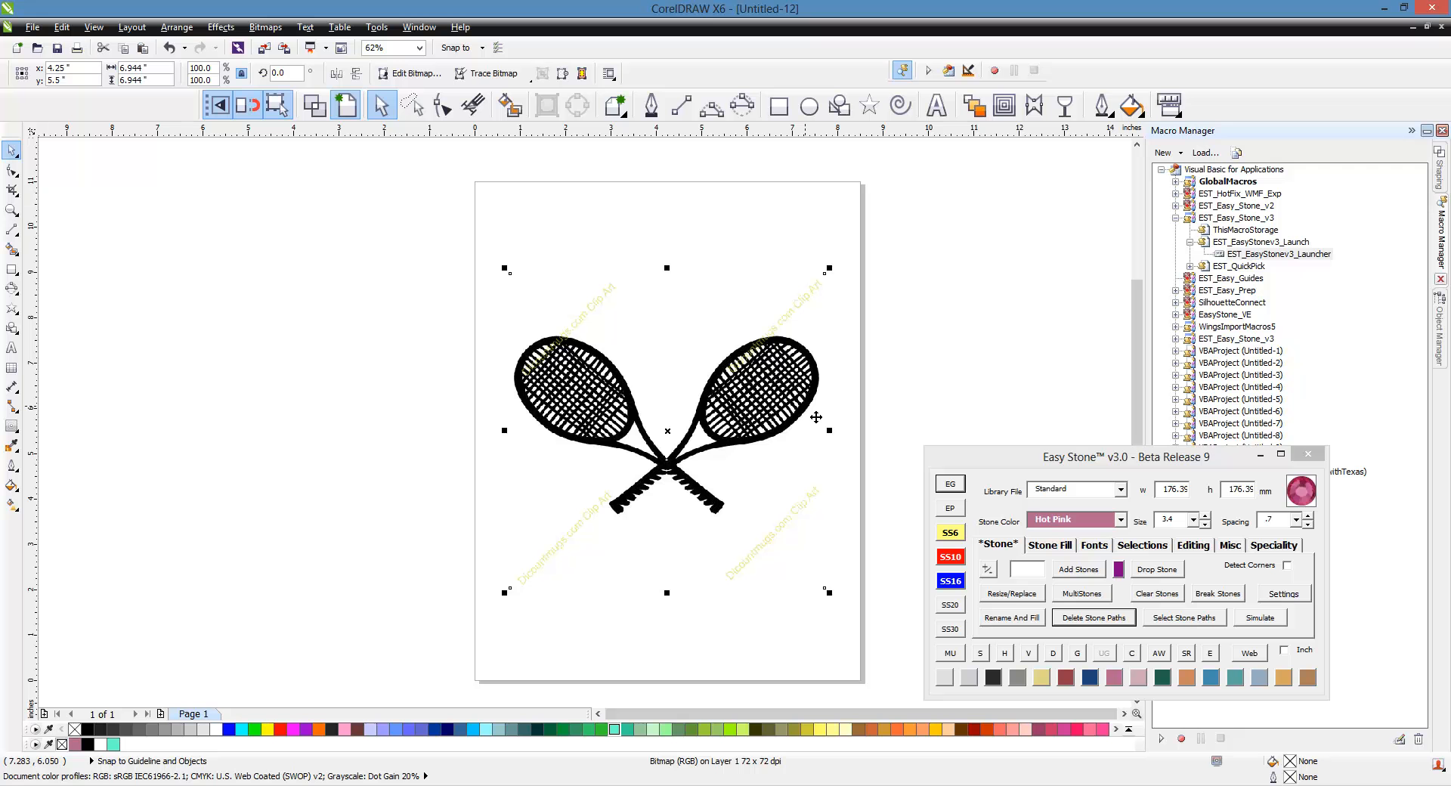
Step: Scale the racket image with Easy Stone's Set Size, using a reference line across both rackets set to 3 inches wide
{"action": "left_click", "coordinate": [1276, 550]}
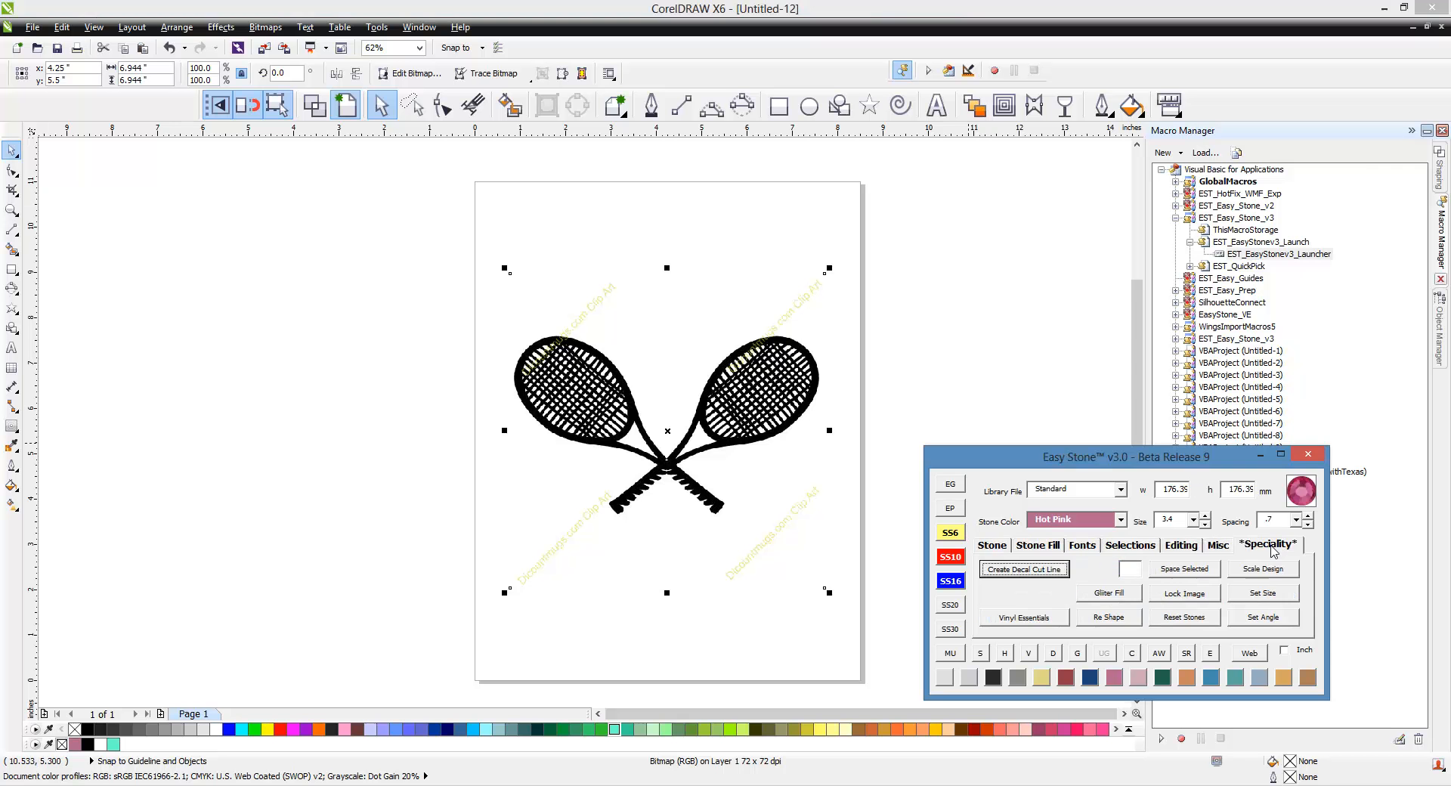
{"action": "left_click", "coordinate": [1263, 592]}
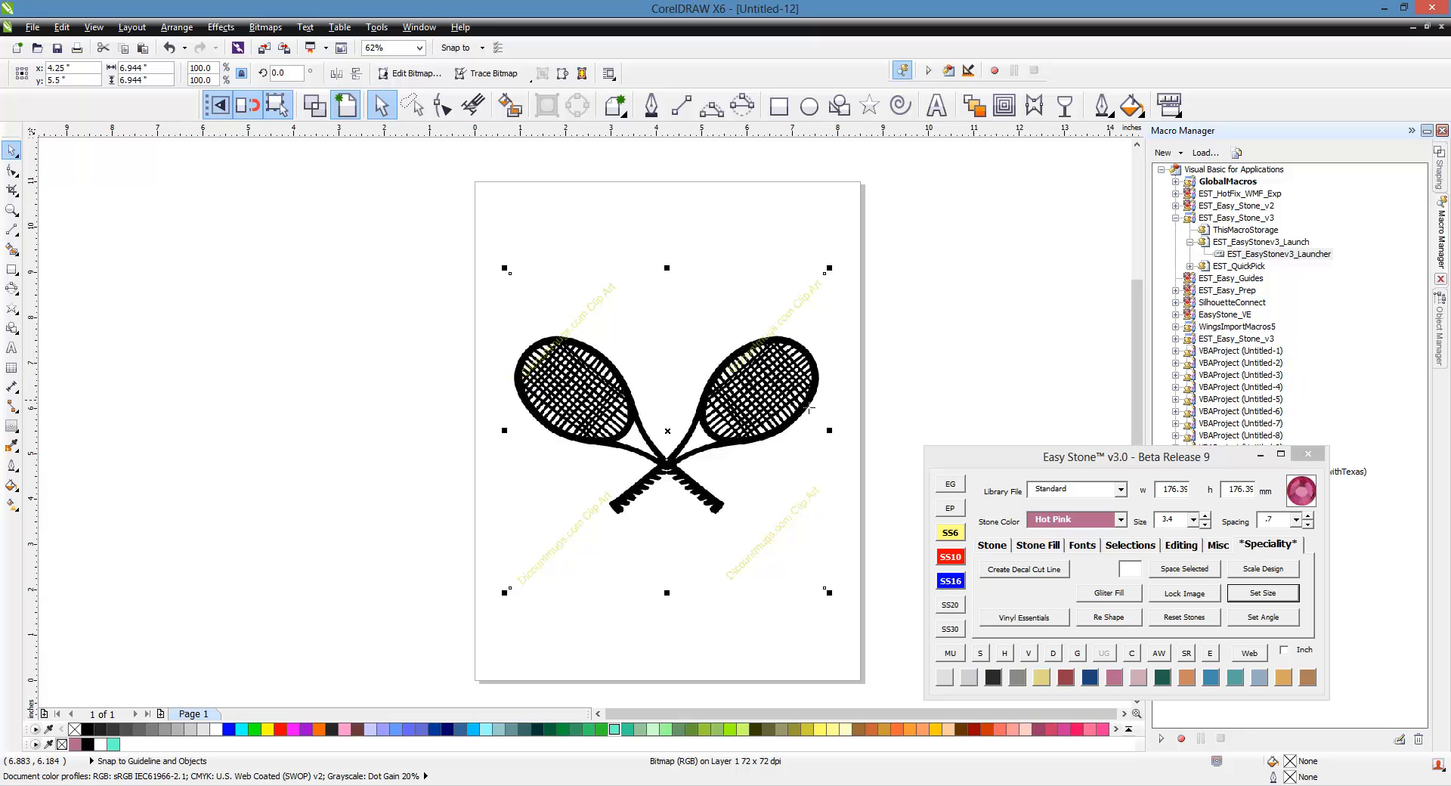
{"action": "left_click", "coordinate": [828, 385]}
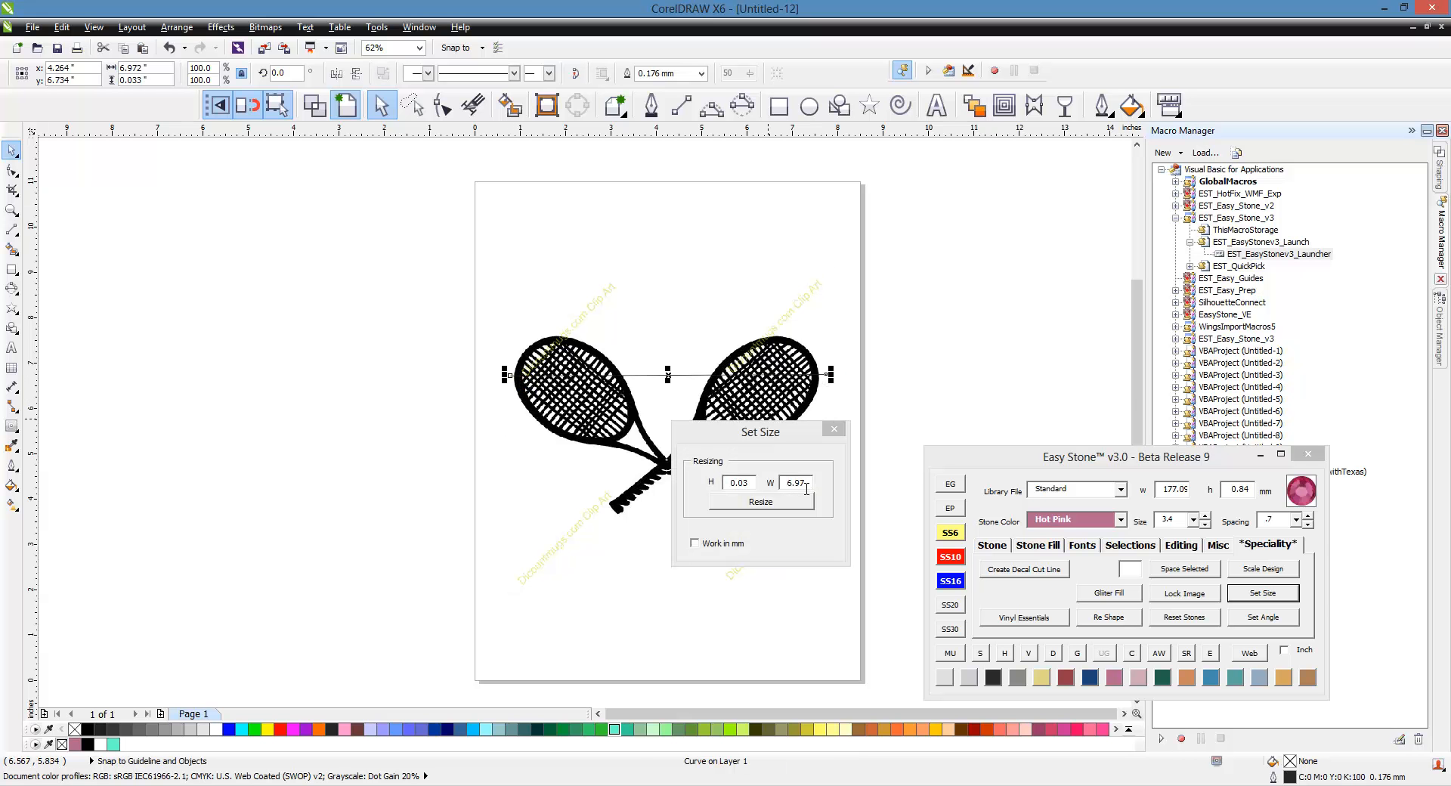
{"action": "left_click", "coordinate": [797, 484]}
{"action": "type", "text": "3"}
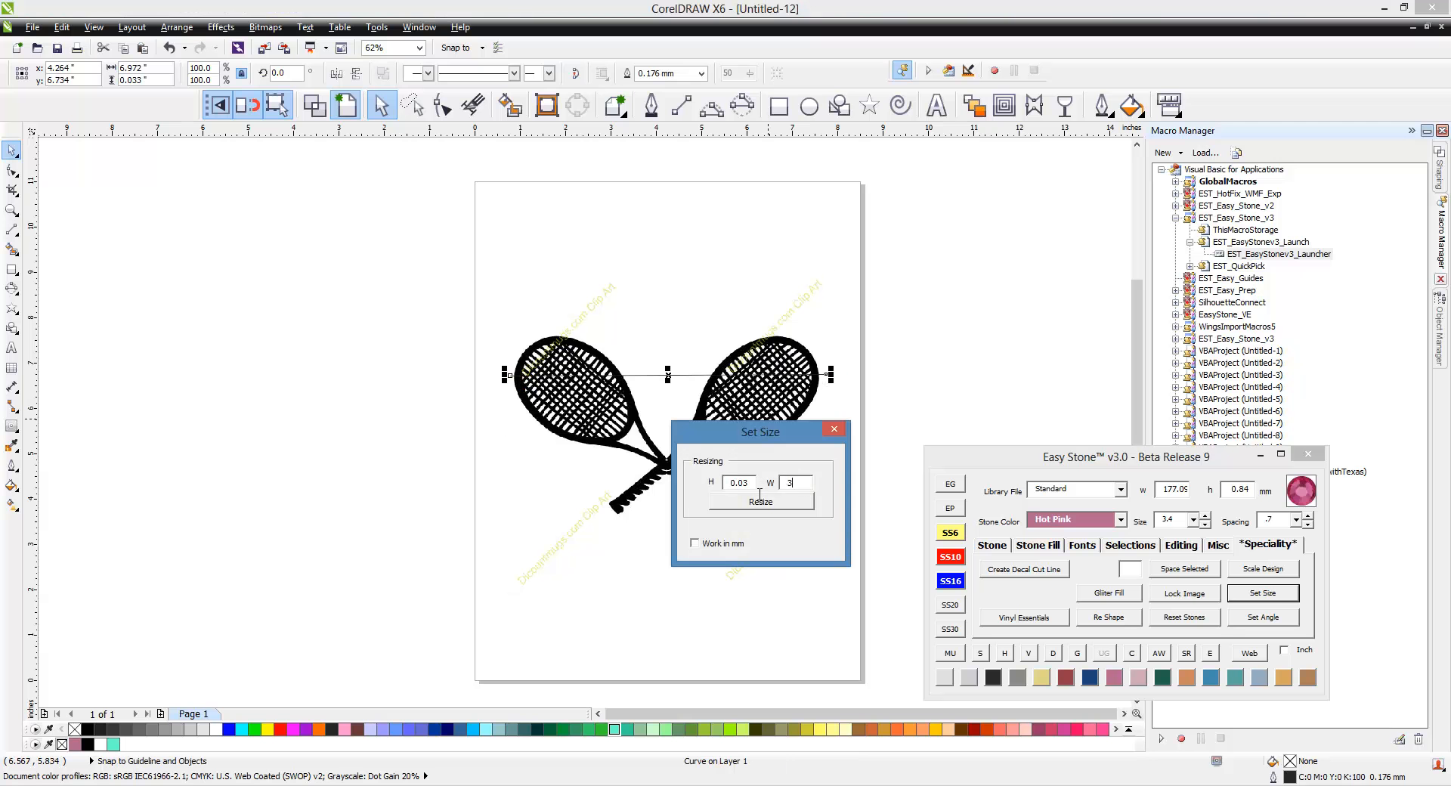
{"action": "left_click", "coordinate": [761, 502]}
{"action": "left_click", "coordinate": [648, 615]}
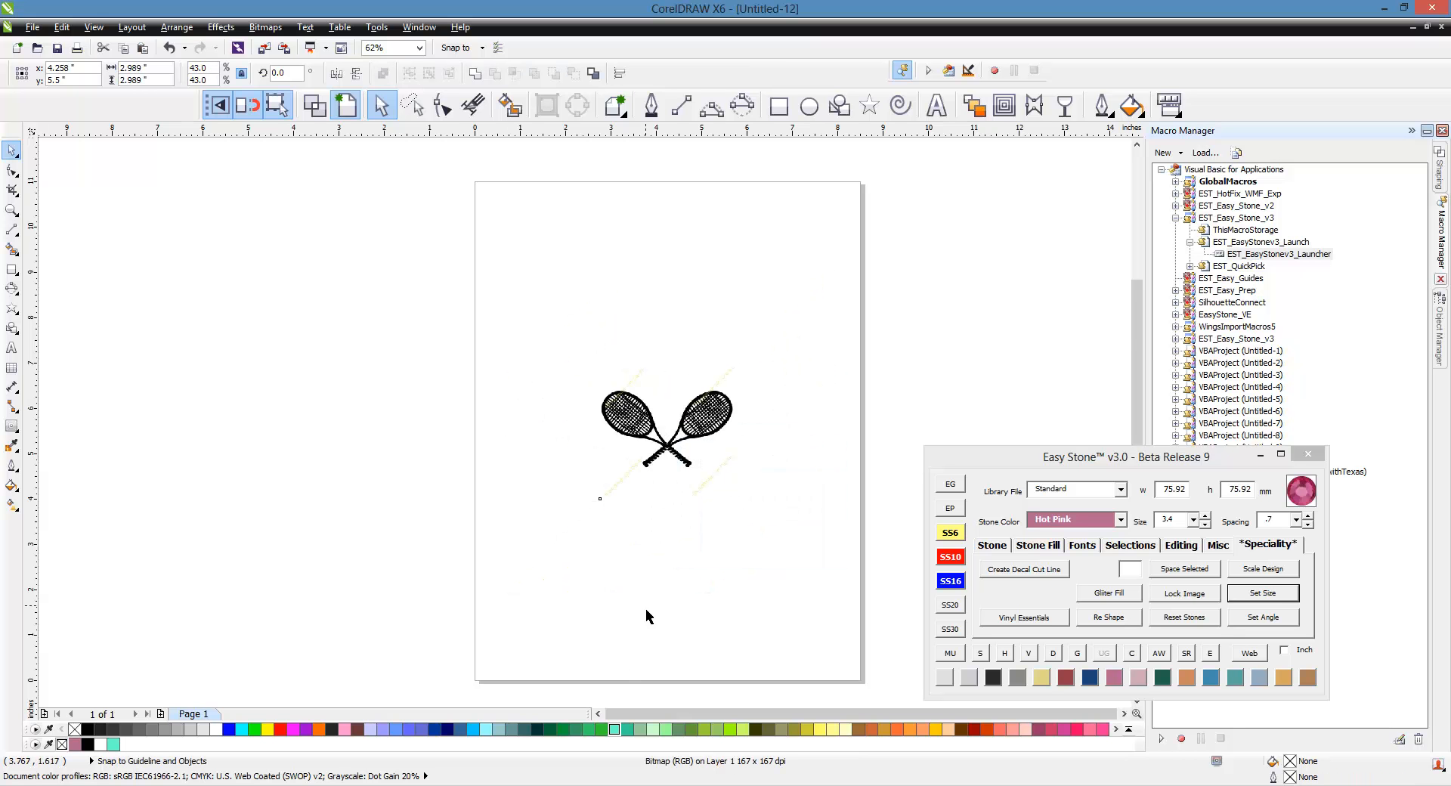
Step: Rotate the racket image with Set Angle so the lower-left handle lies horizontal, using a reference line along that handle, and lock the image
{"action": "scroll", "coordinate": [672, 423], "scroll_direction": "up", "scroll_amount": 2}
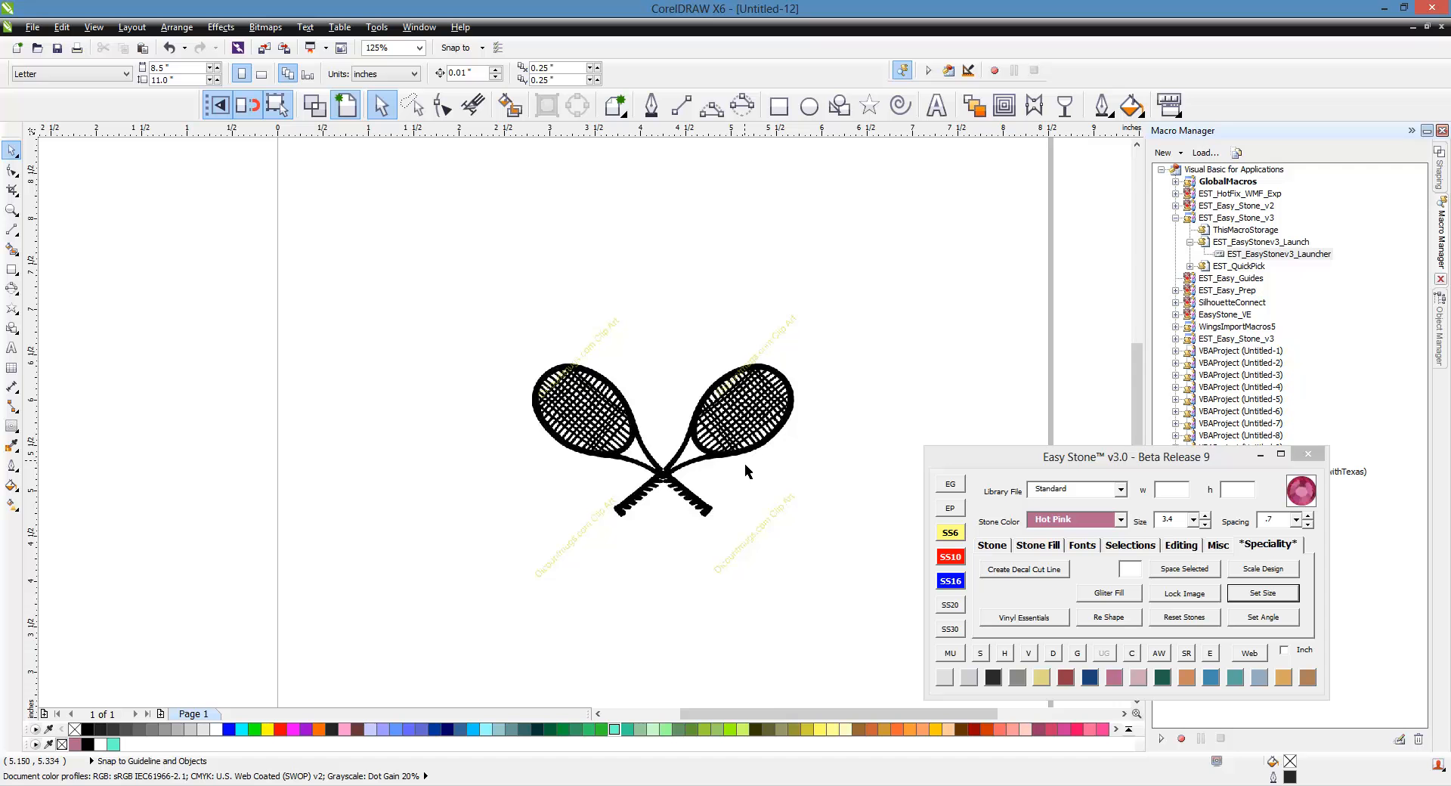
{"action": "scroll", "coordinate": [745, 470], "scroll_direction": "up", "scroll_amount": 1}
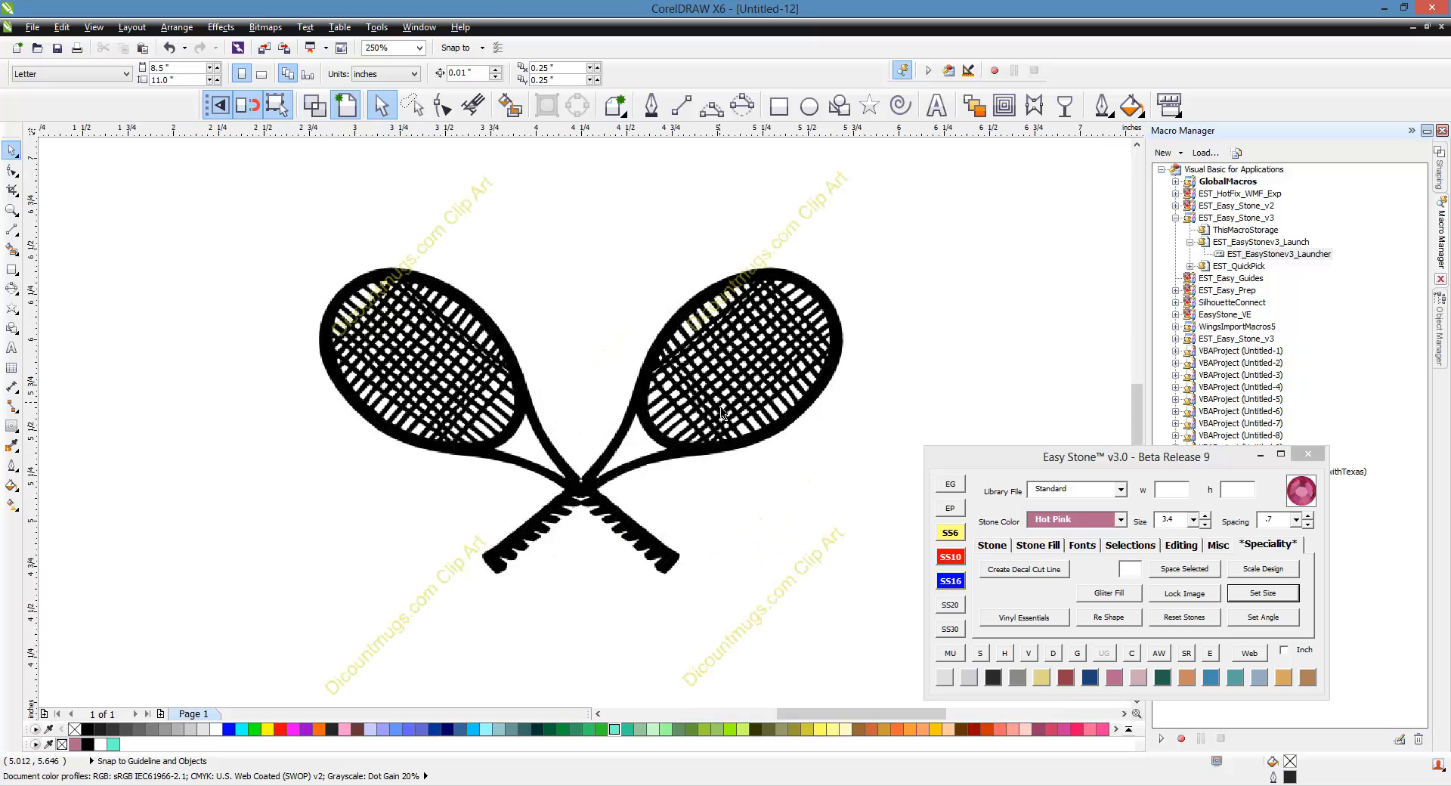
{"action": "left_click", "coordinate": [849, 401]}
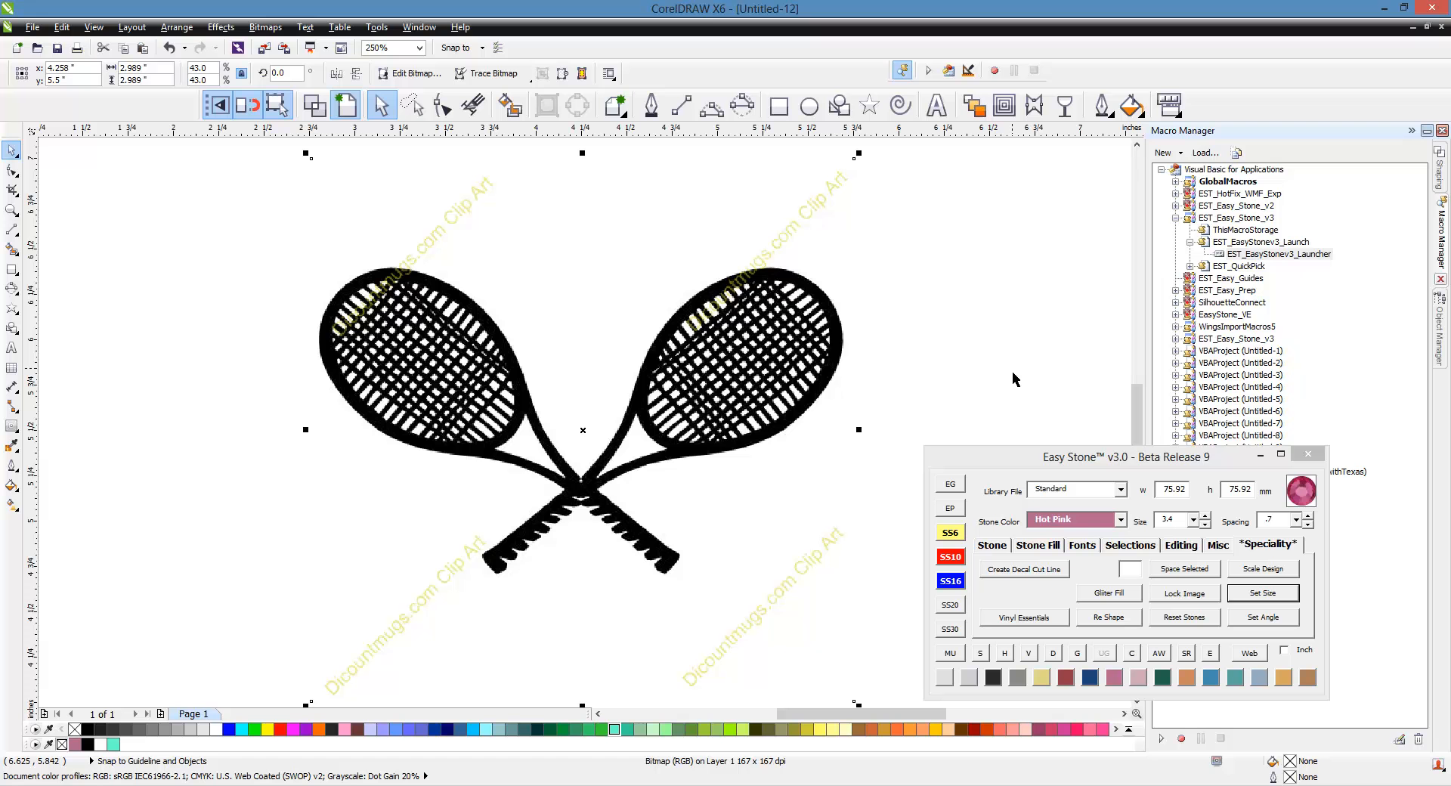
{"action": "left_click", "coordinate": [1264, 617]}
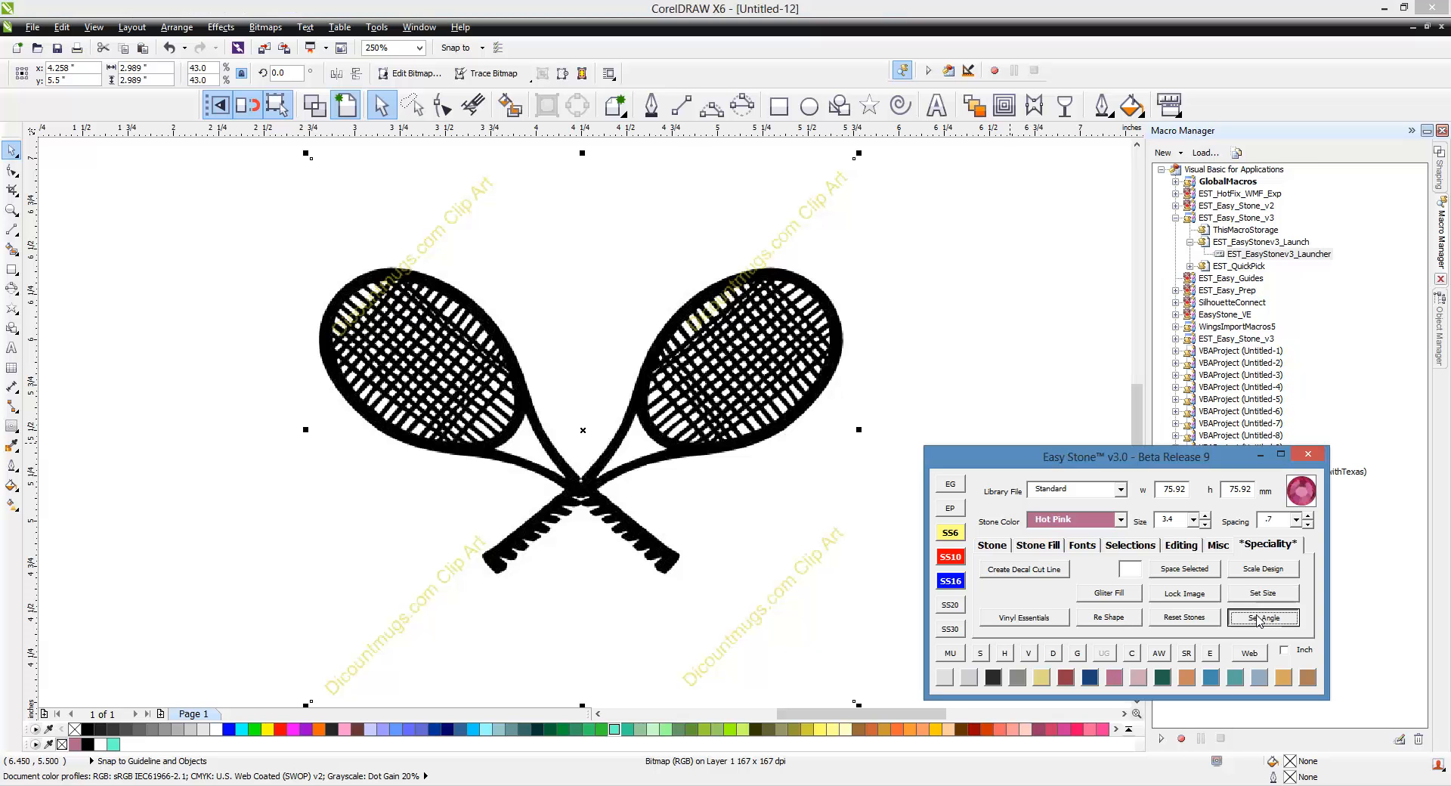
{"action": "scroll", "coordinate": [519, 593], "scroll_direction": "up", "scroll_amount": 1}
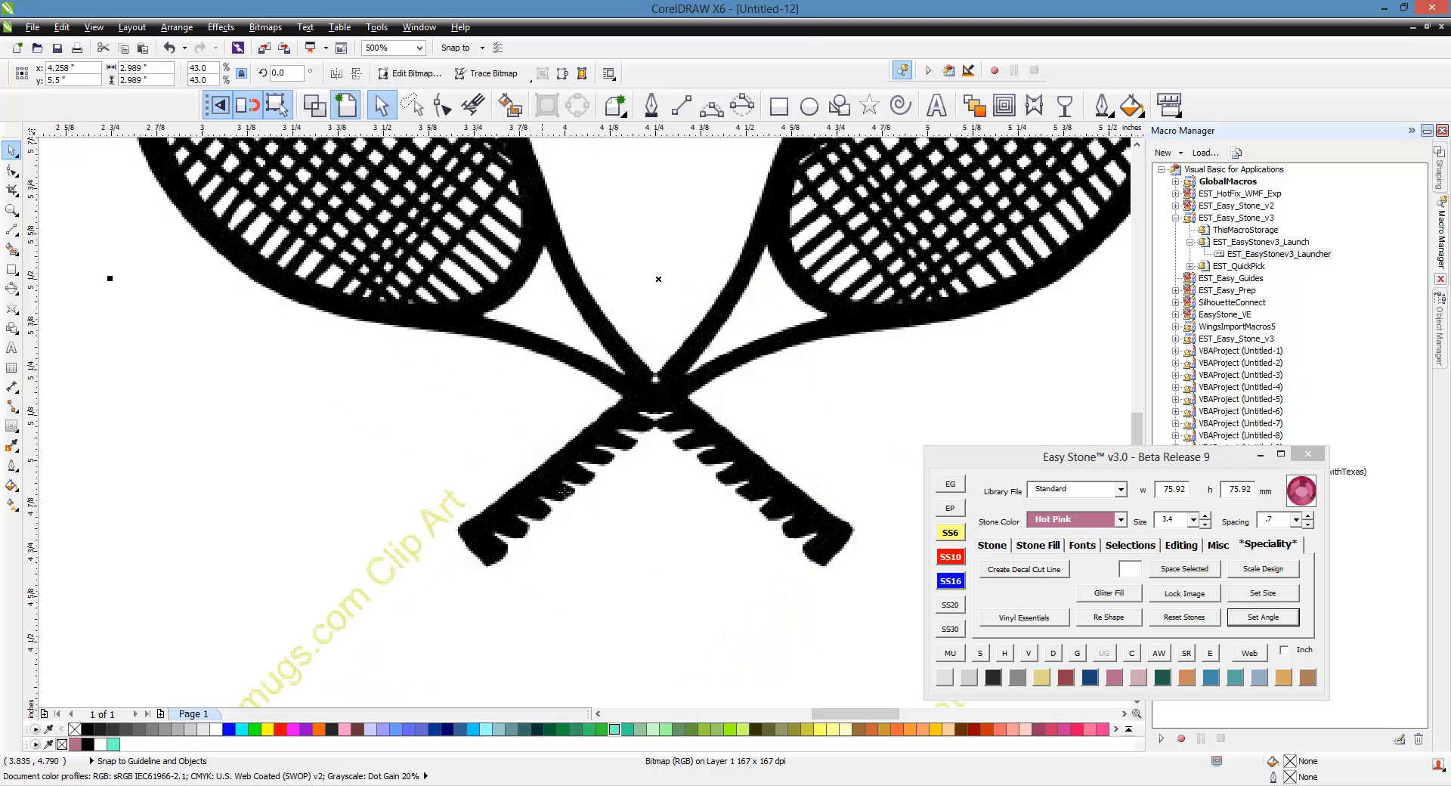
{"action": "left_click", "coordinate": [666, 400]}
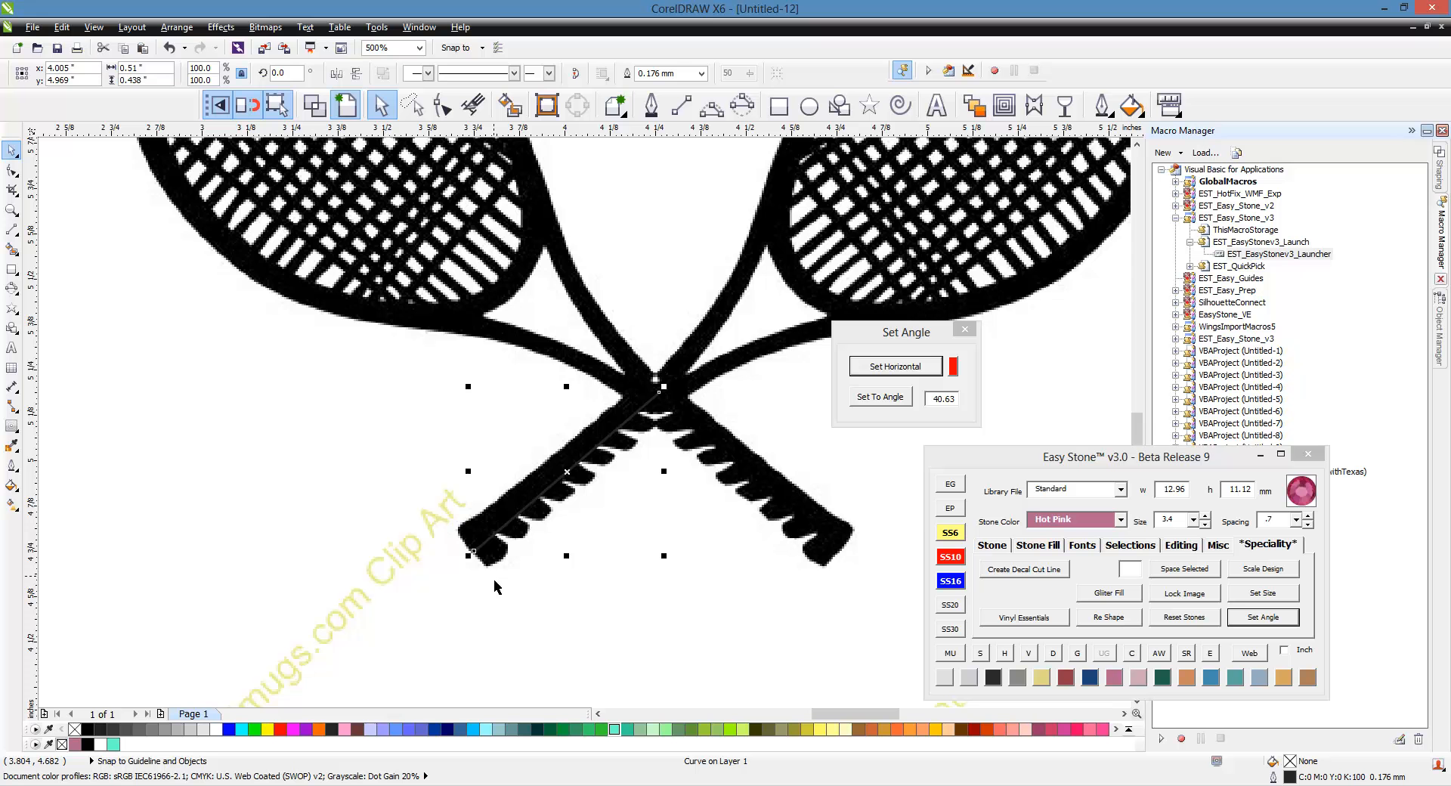
{"action": "left_click", "coordinate": [906, 370]}
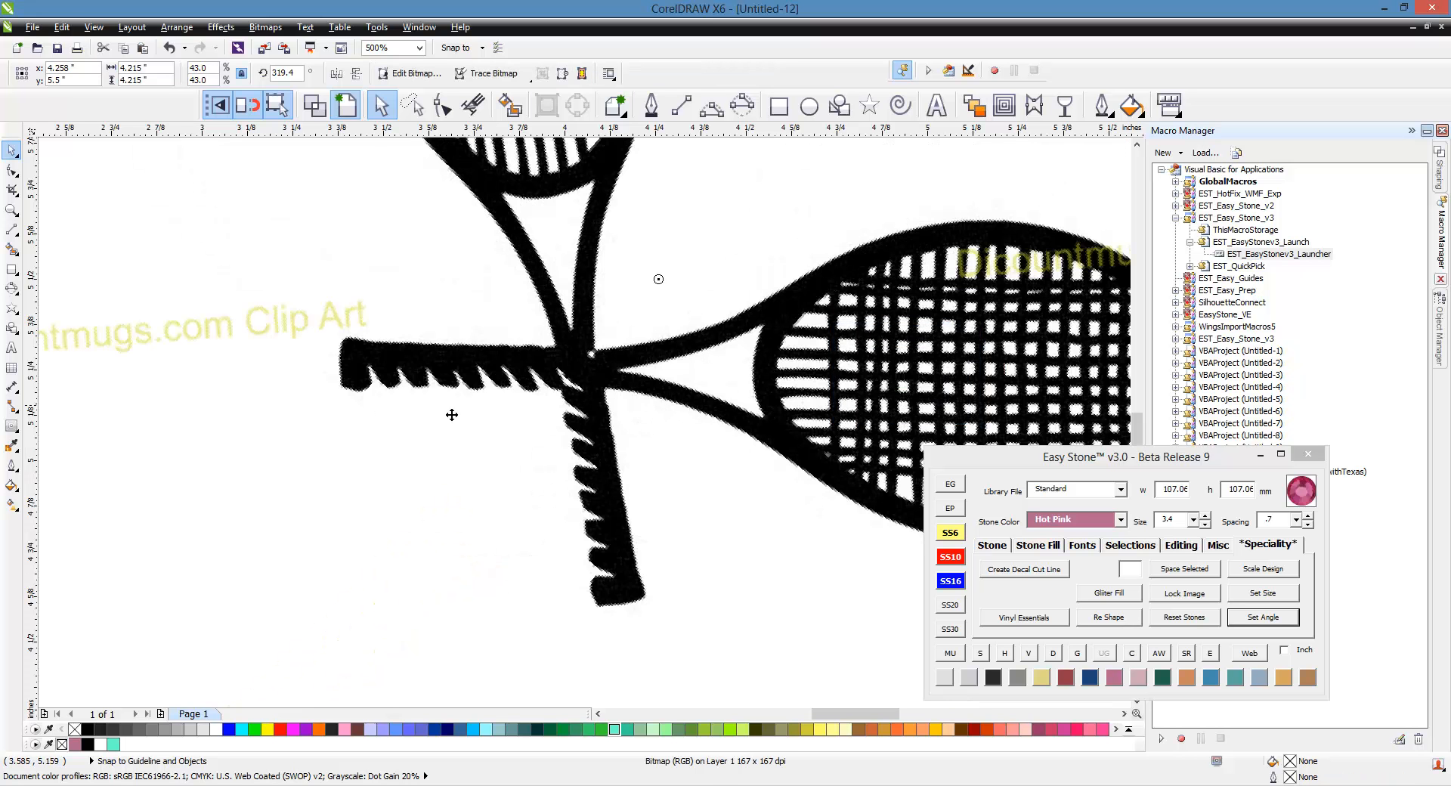
{"action": "scroll", "coordinate": [452, 414], "scroll_direction": "down", "scroll_amount": 1}
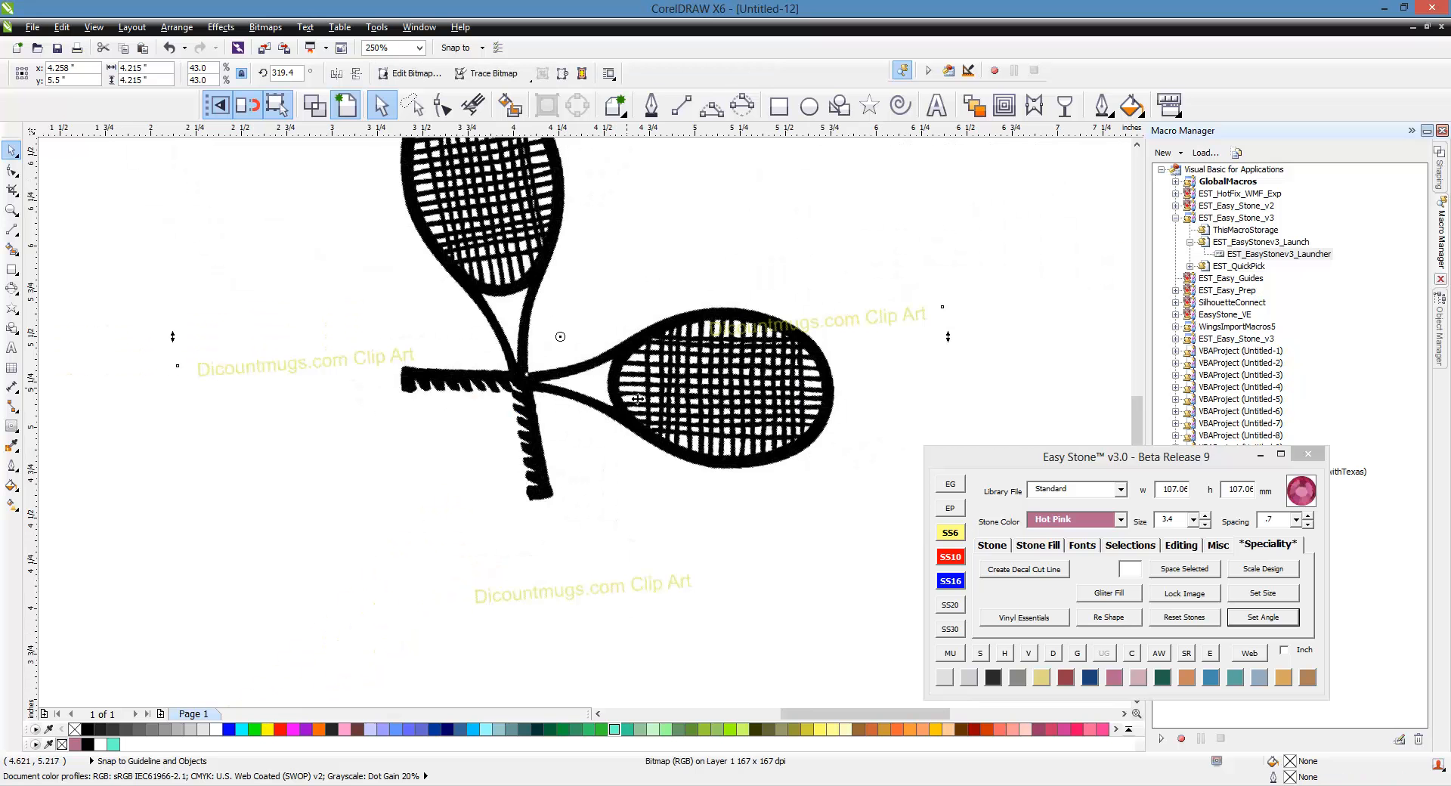
{"action": "left_click", "coordinate": [1185, 593]}
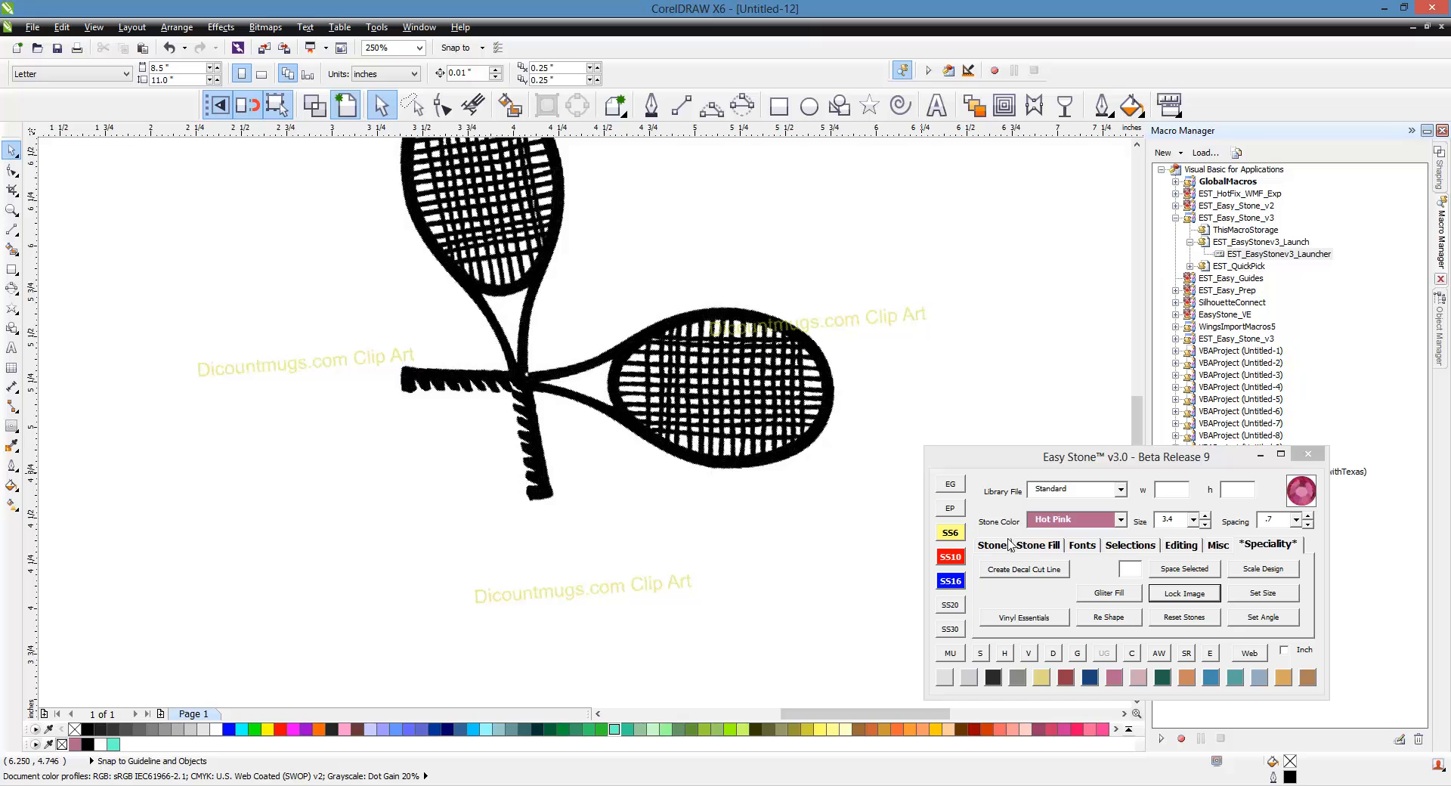
Step: Drop one Hot Pink stone each of SS16, SS10 and SS6 in a row below the racket handles
{"action": "left_click", "coordinate": [953, 581]}
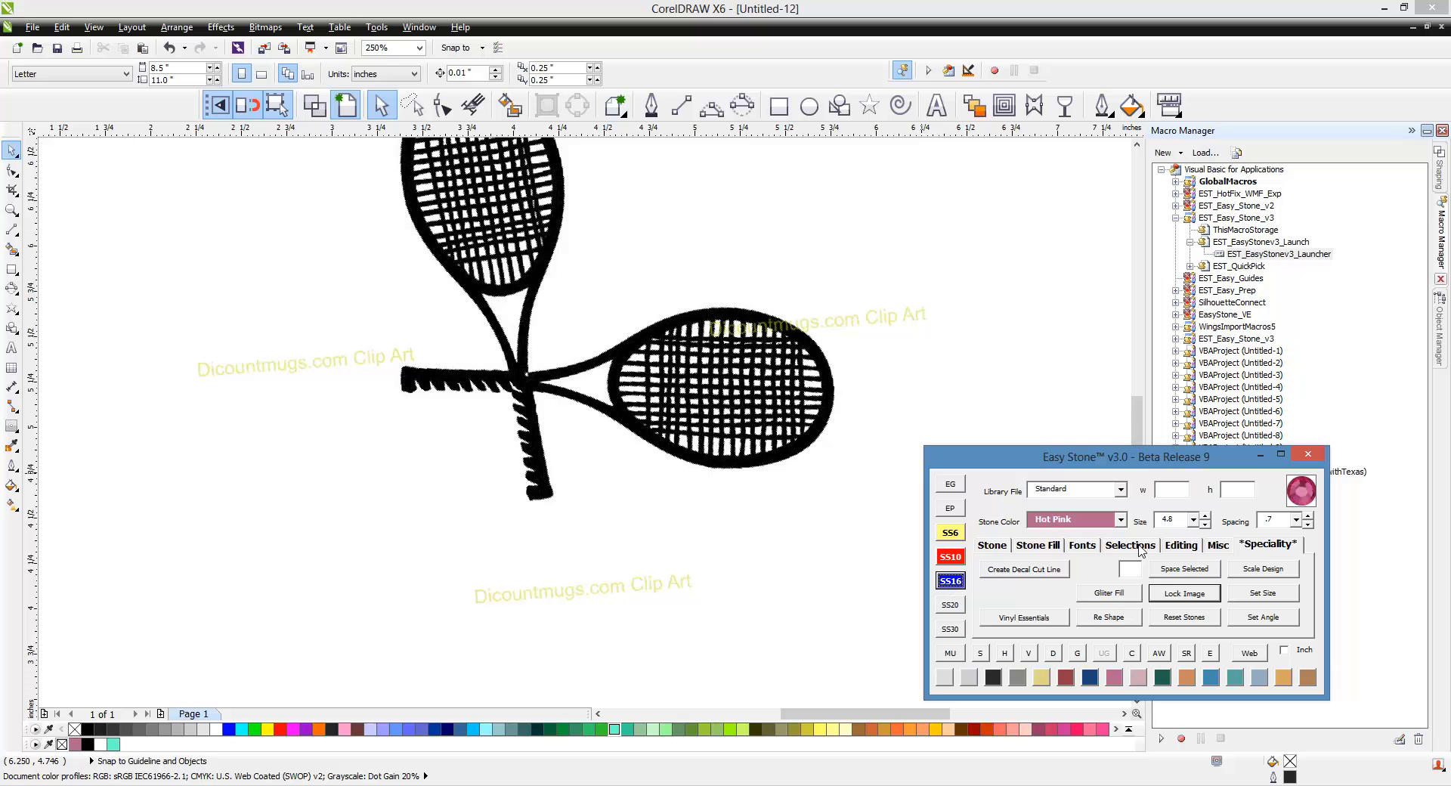
{"action": "left_click", "coordinate": [994, 545]}
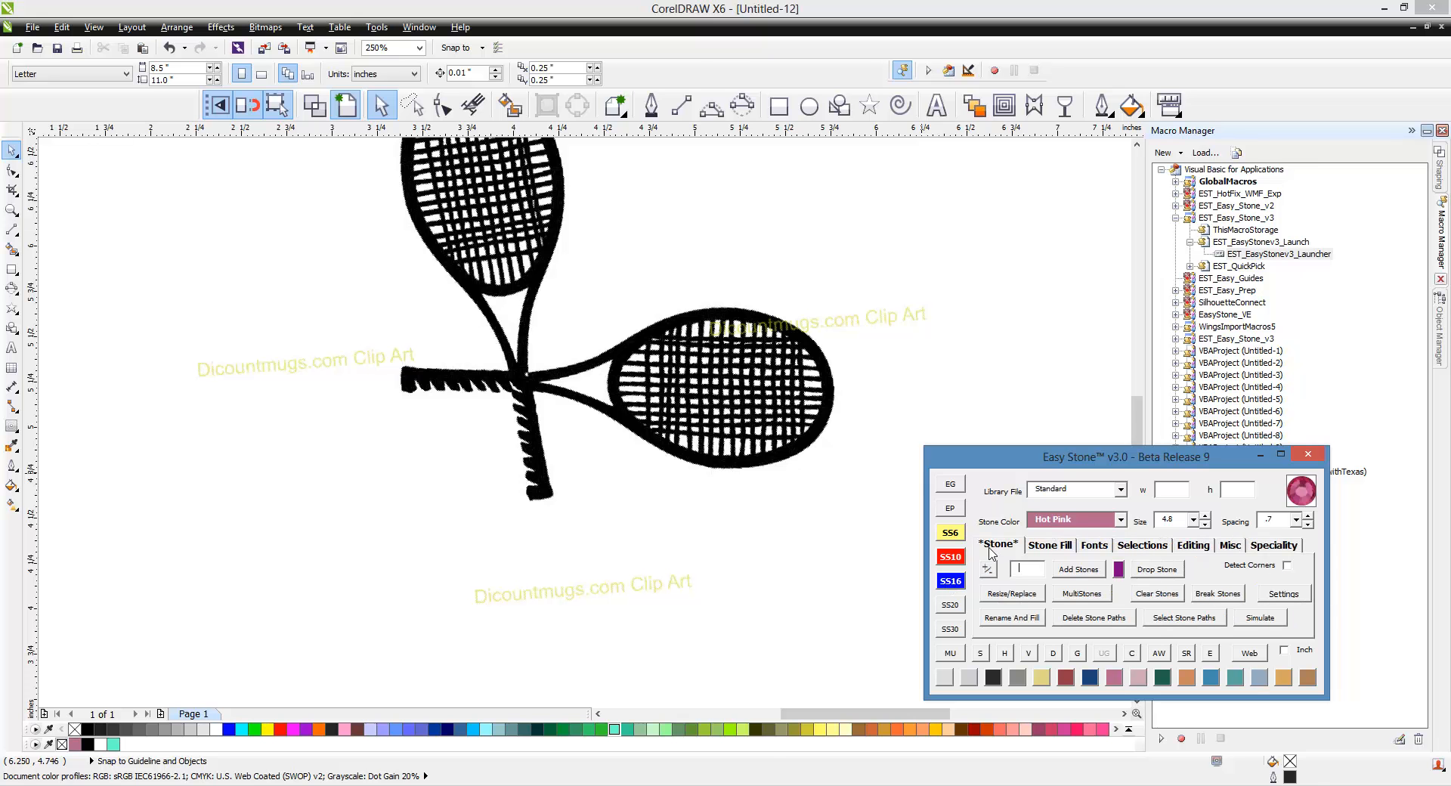
{"action": "left_click", "coordinate": [1141, 571]}
{"action": "left_click", "coordinate": [398, 505]}
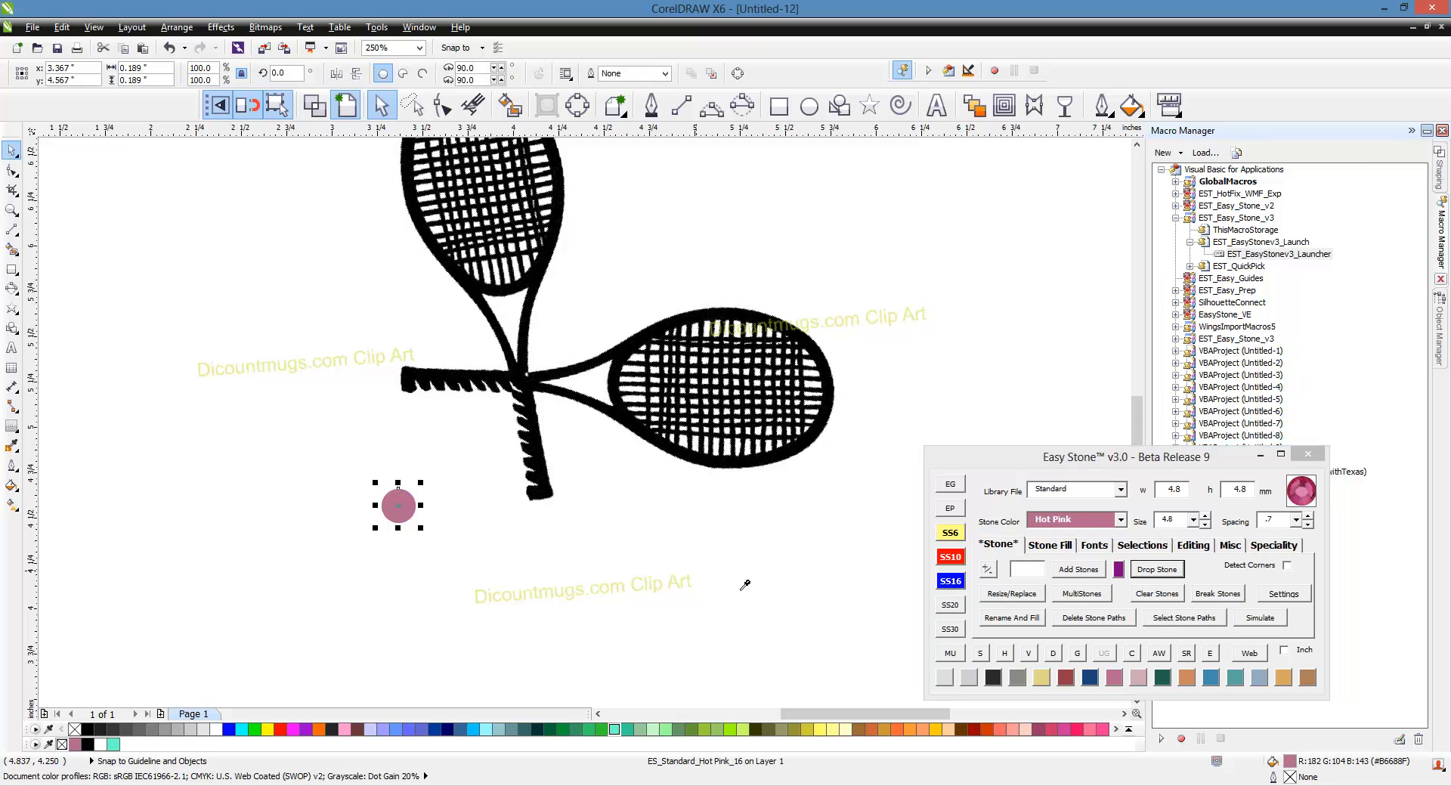
{"action": "left_click", "coordinate": [946, 563]}
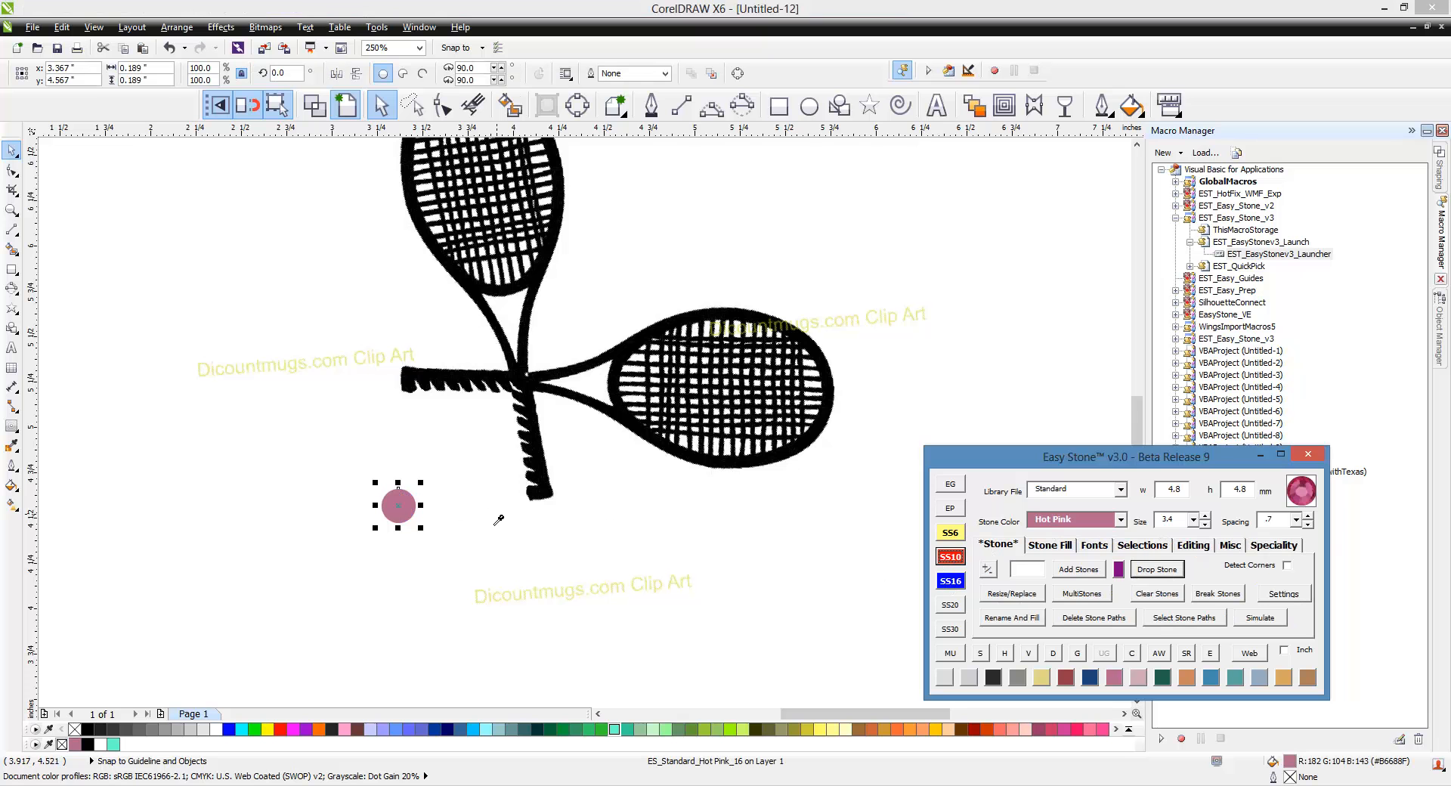
{"action": "left_click", "coordinate": [465, 508]}
{"action": "left_click", "coordinate": [950, 532]}
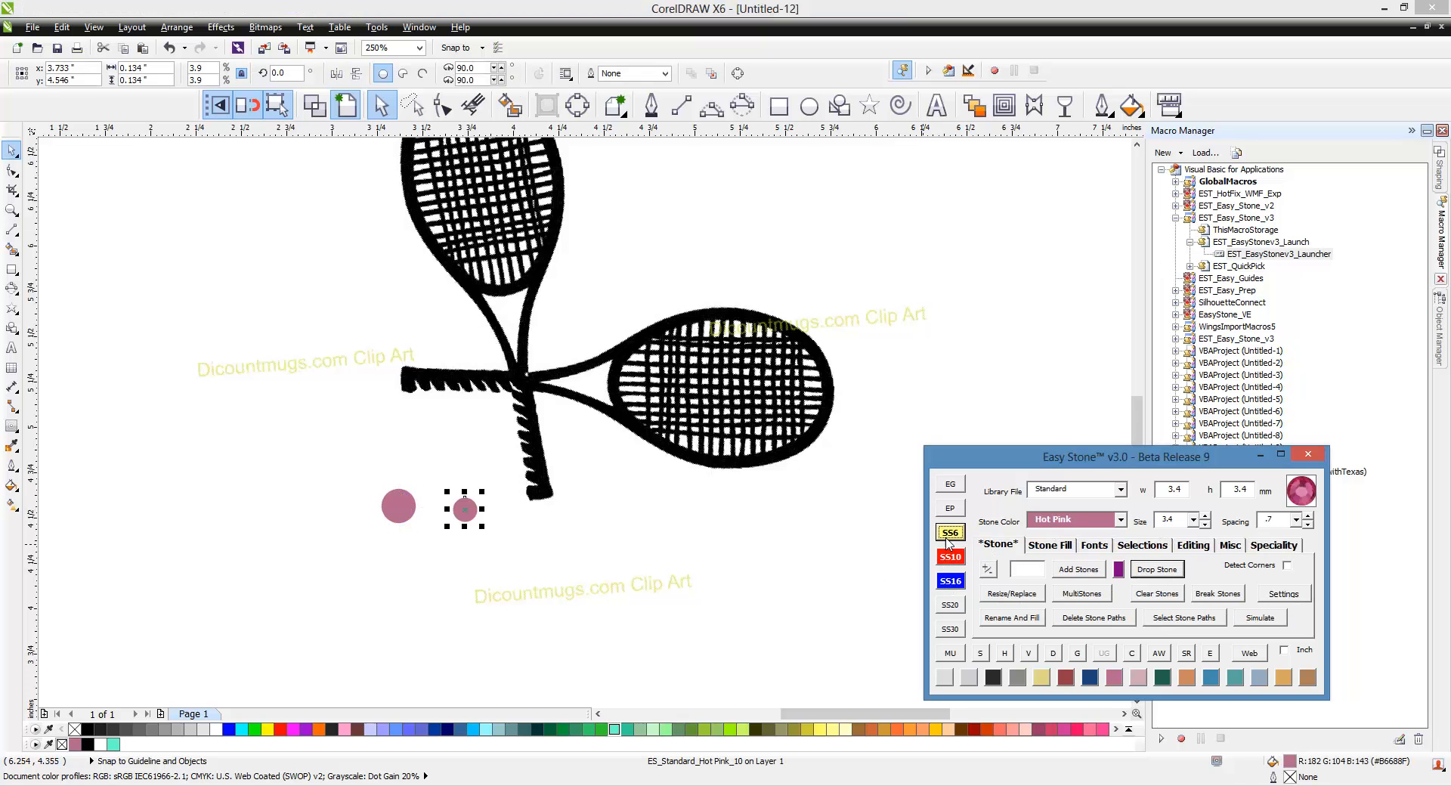
{"action": "left_click", "coordinate": [529, 515]}
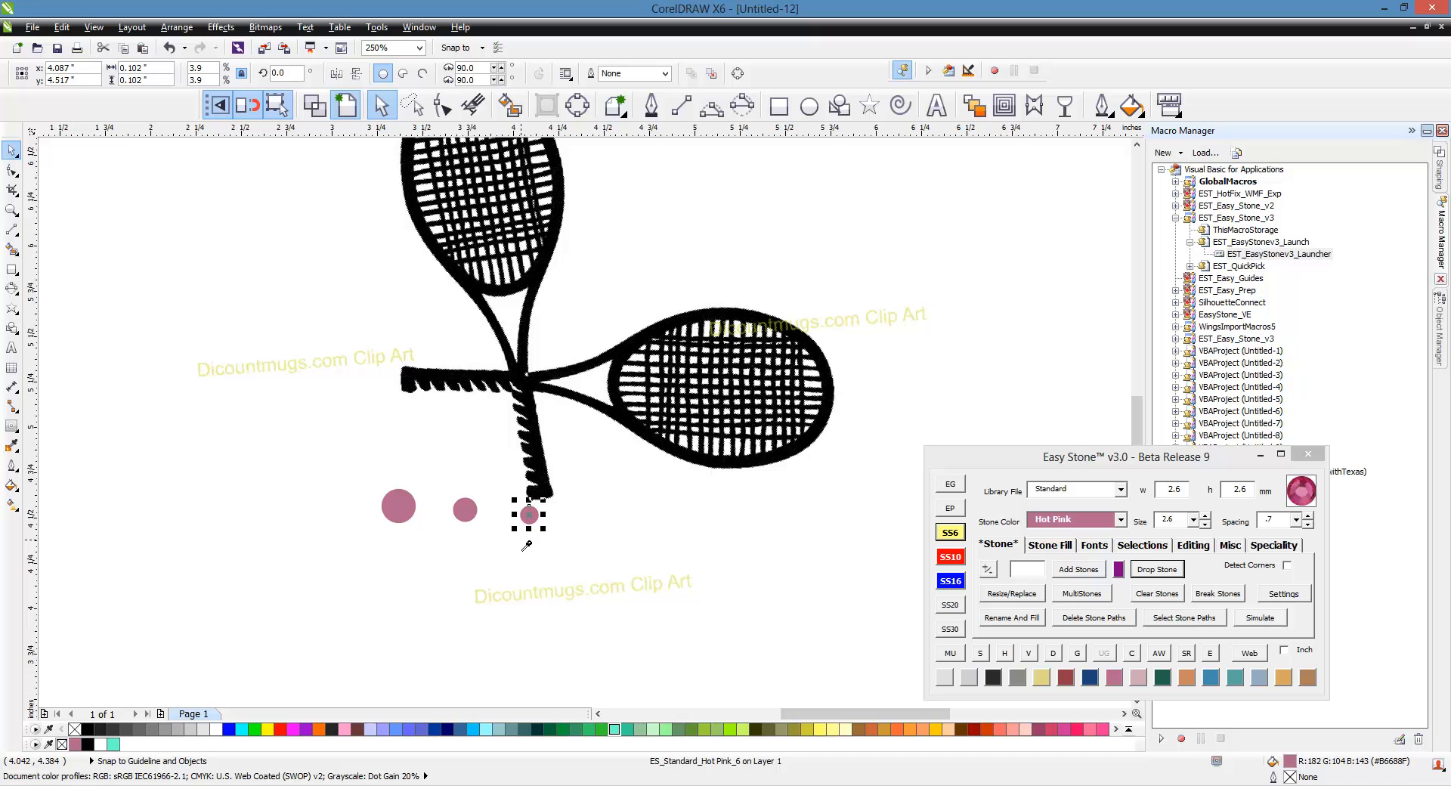
{"action": "left_click", "coordinate": [522, 544]}
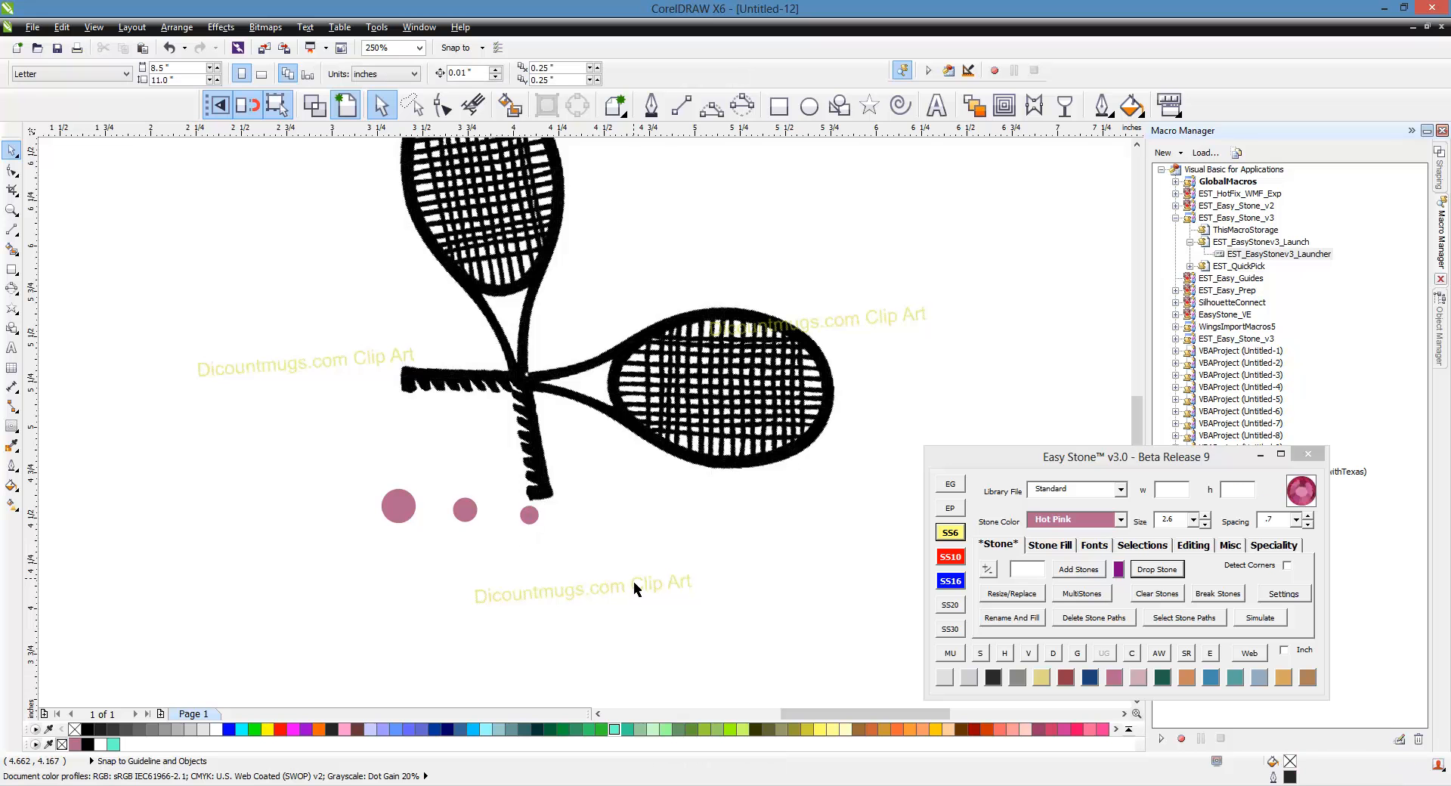
Step: Move the SS16 stone onto the point where the two rackets cross, centred on the horizontal handle
{"action": "left_click_drag", "start_coordinate": [405, 512], "coordinate": [536, 406]}
{"action": "scroll", "coordinate": [527, 387], "scroll_direction": "up", "scroll_amount": 2}
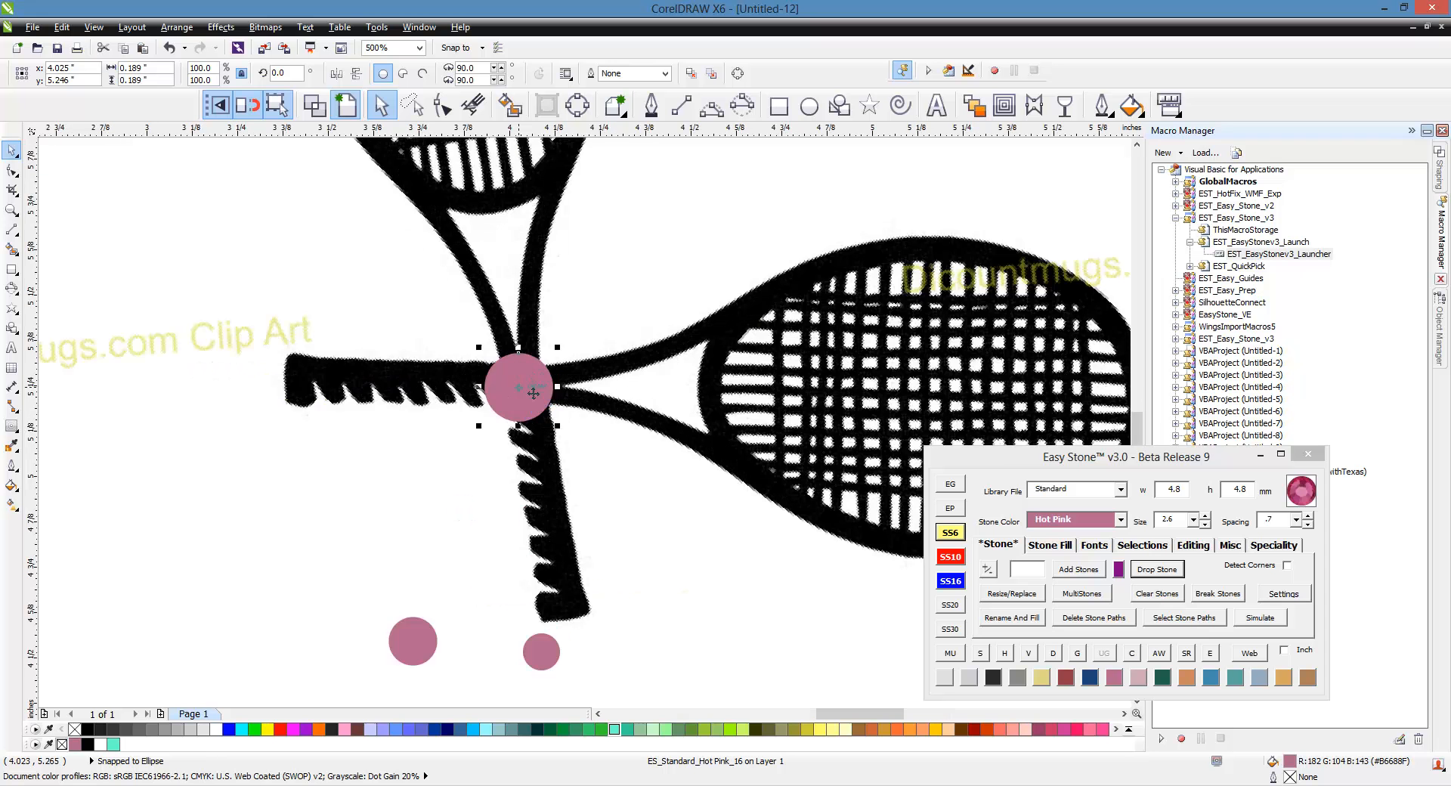
{"action": "scroll", "coordinate": [538, 394], "scroll_direction": "up", "scroll_amount": 1}
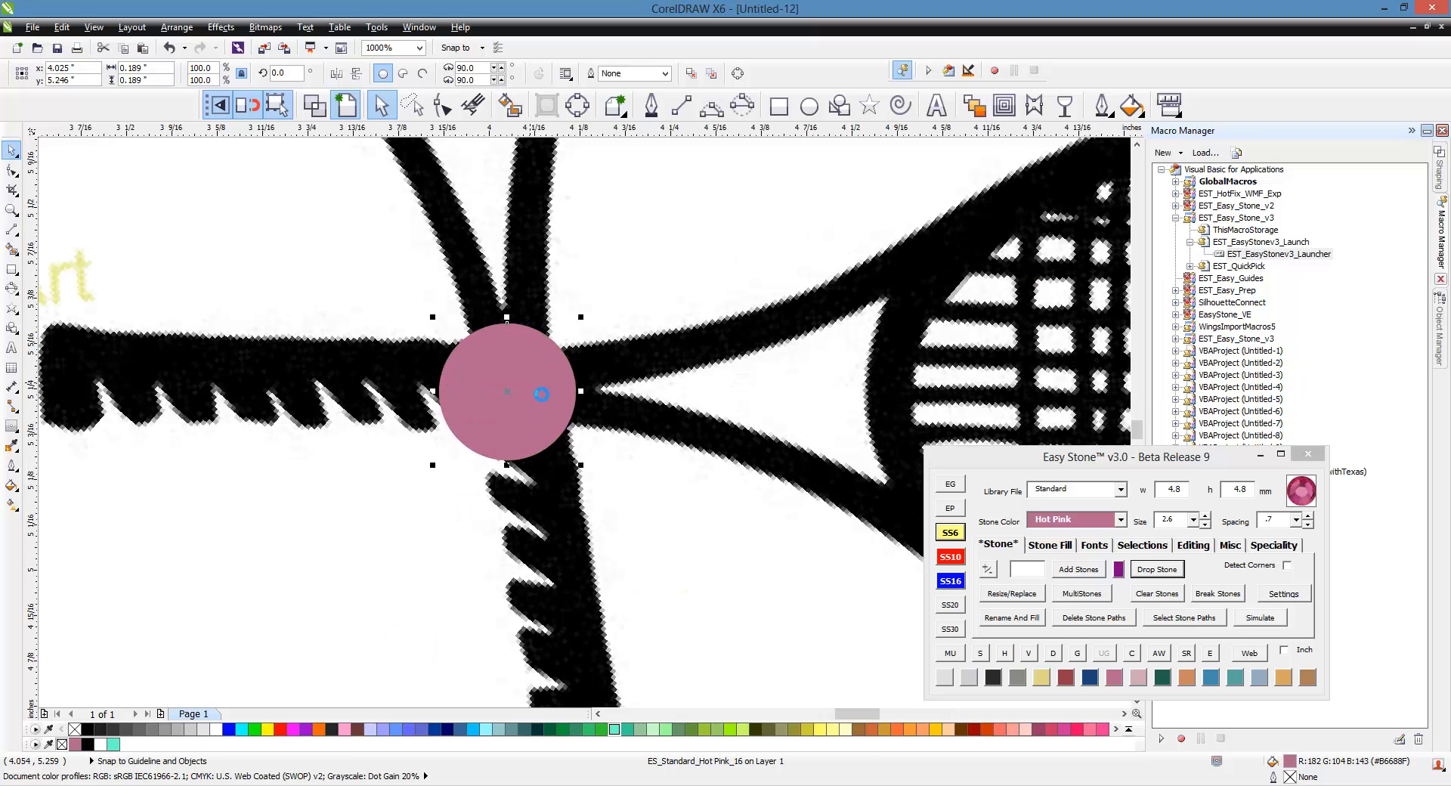
{"action": "left_click_drag", "start_coordinate": [542, 397], "coordinate": [542, 391]}
{"action": "scroll", "coordinate": [539, 396], "scroll_direction": "down", "scroll_amount": 1}
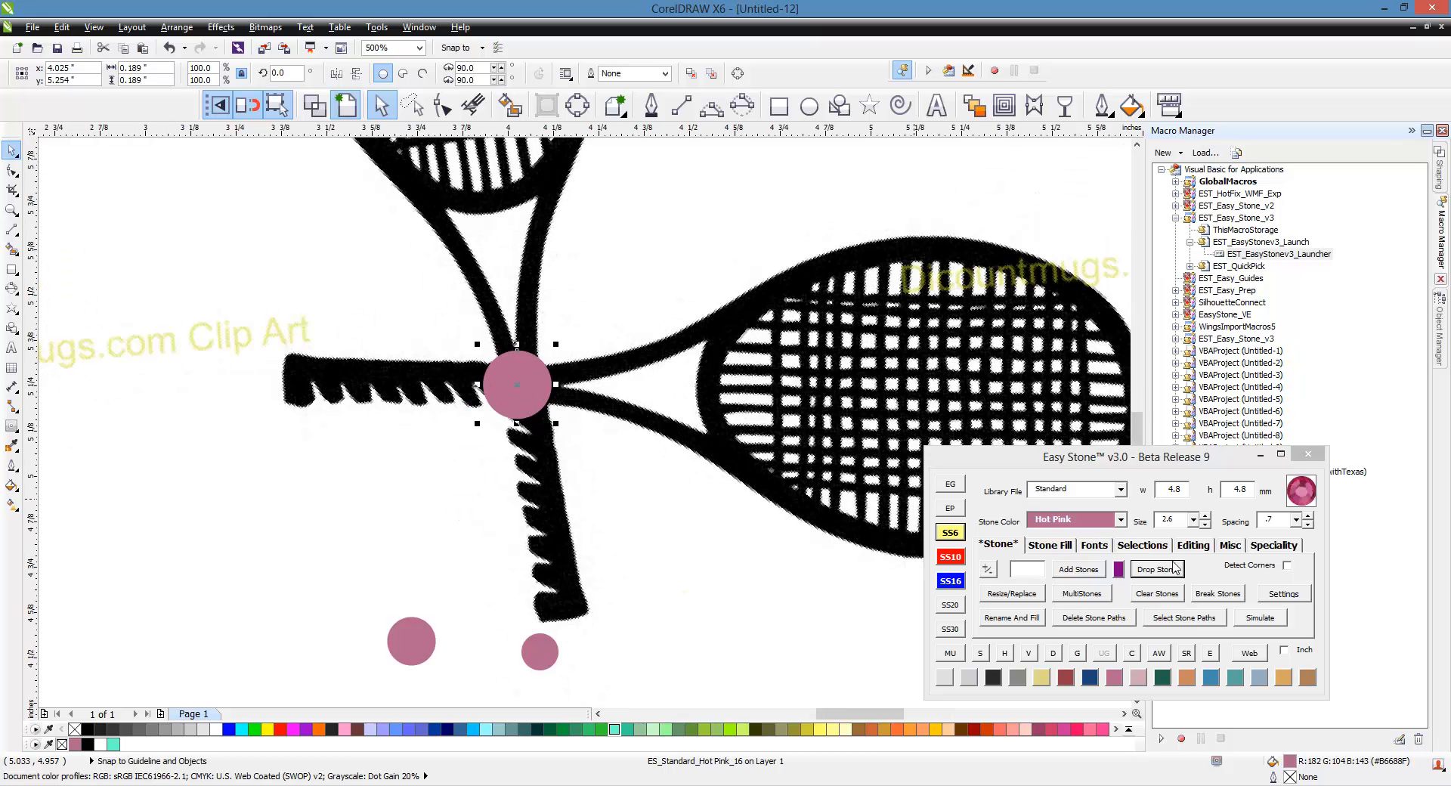
Step: Fill the horizontal handle with three offset copies of the SS16 stone running left, using Stone Fill's 3.3 offset
{"action": "left_click", "coordinate": [1048, 544]}
{"action": "left_click", "coordinate": [1058, 602]}
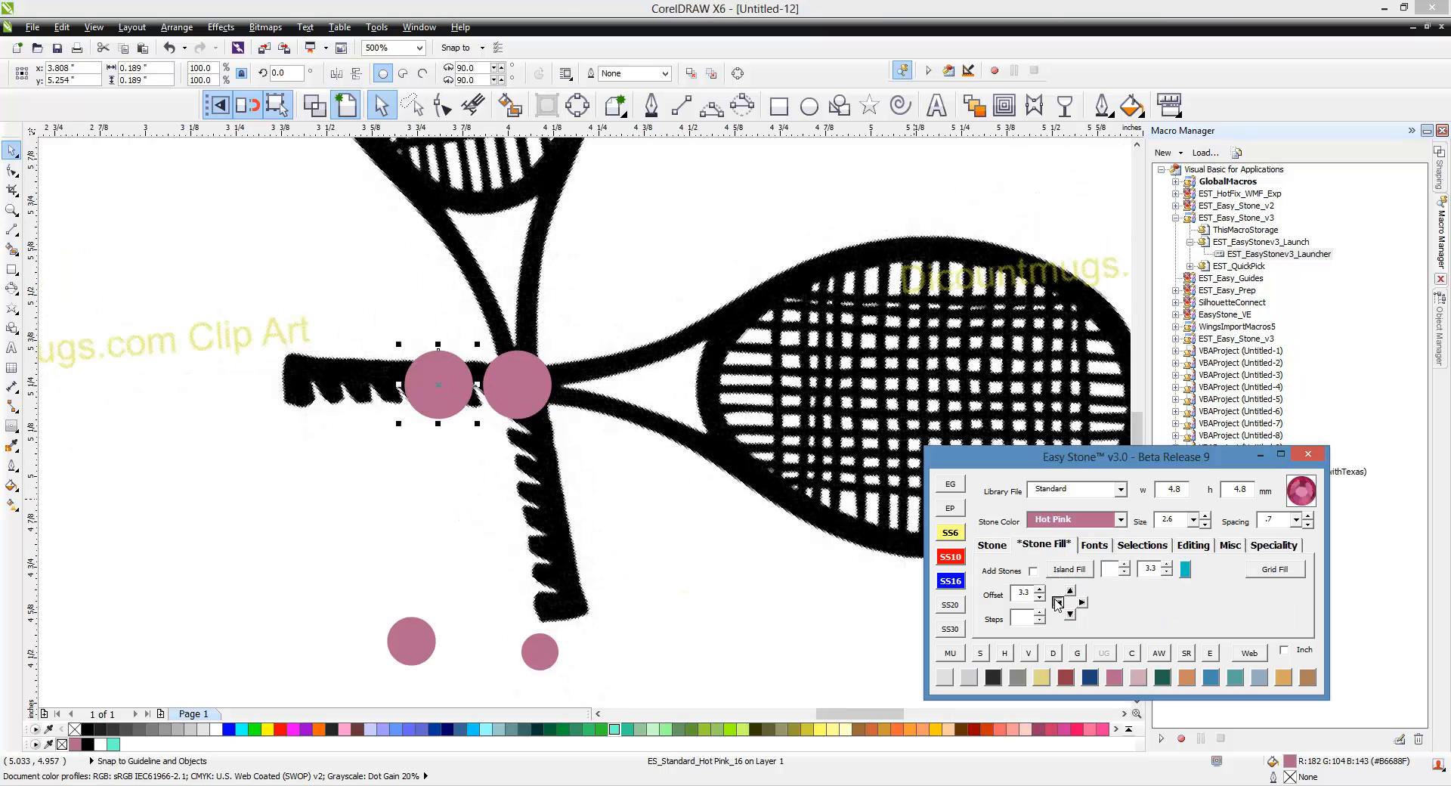
{"action": "left_click", "coordinate": [445, 543]}
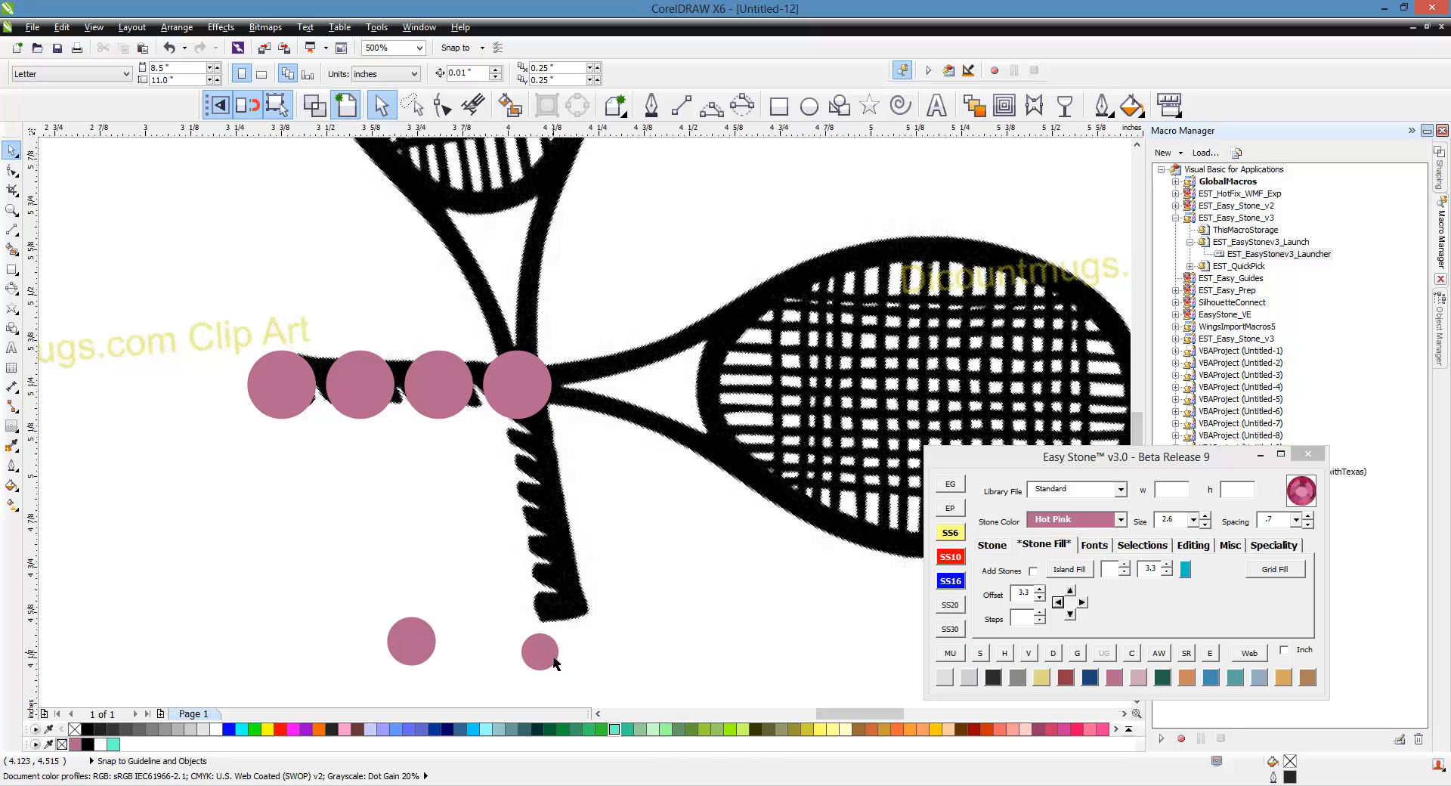
Step: Move the SS6 stone to the start of the horizontal racket's lower throat line, just right of the SS16 stone at the crossing
{"action": "left_click_drag", "start_coordinate": [554, 658], "coordinate": [607, 420]}
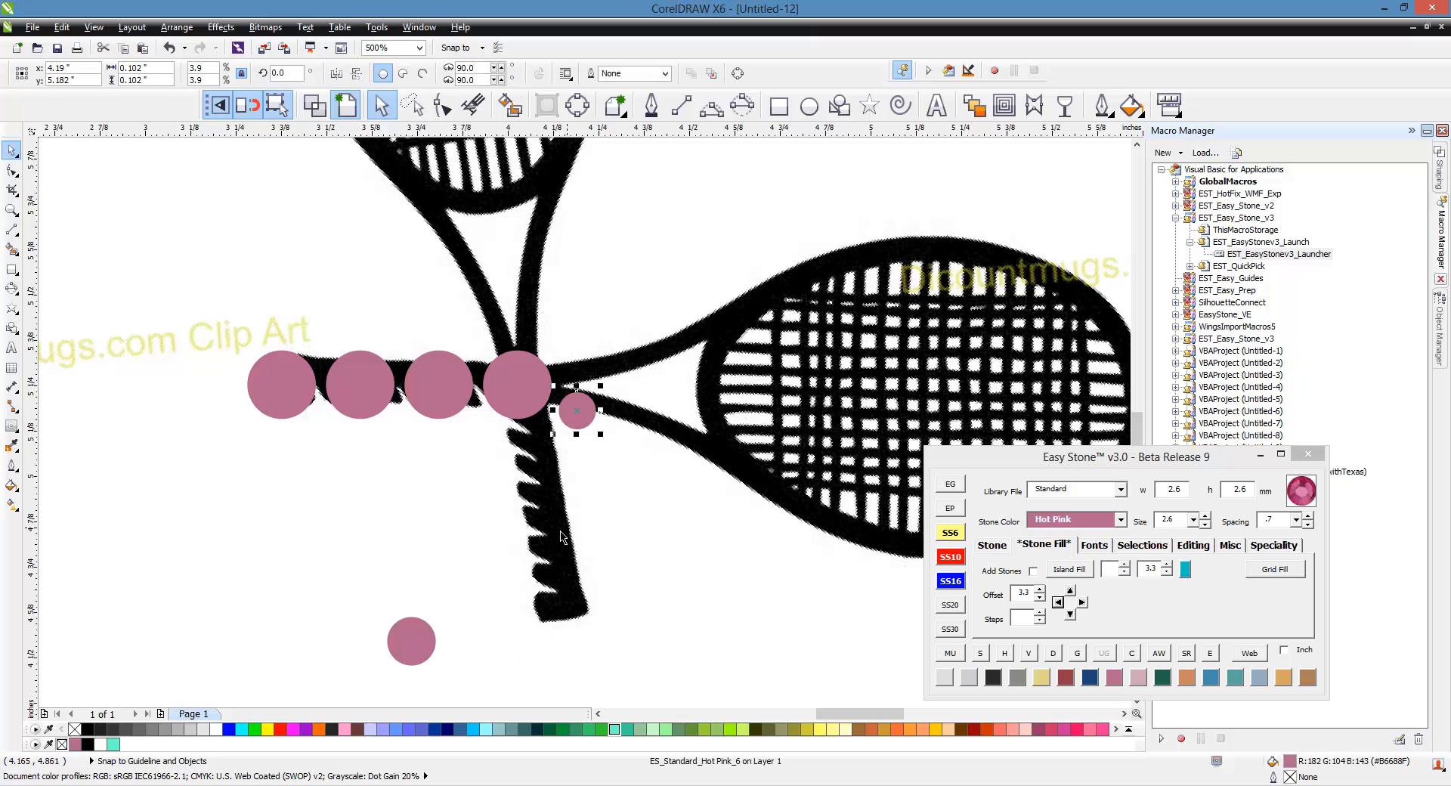
{"action": "scroll", "coordinate": [467, 487], "scroll_direction": "down", "scroll_amount": 2}
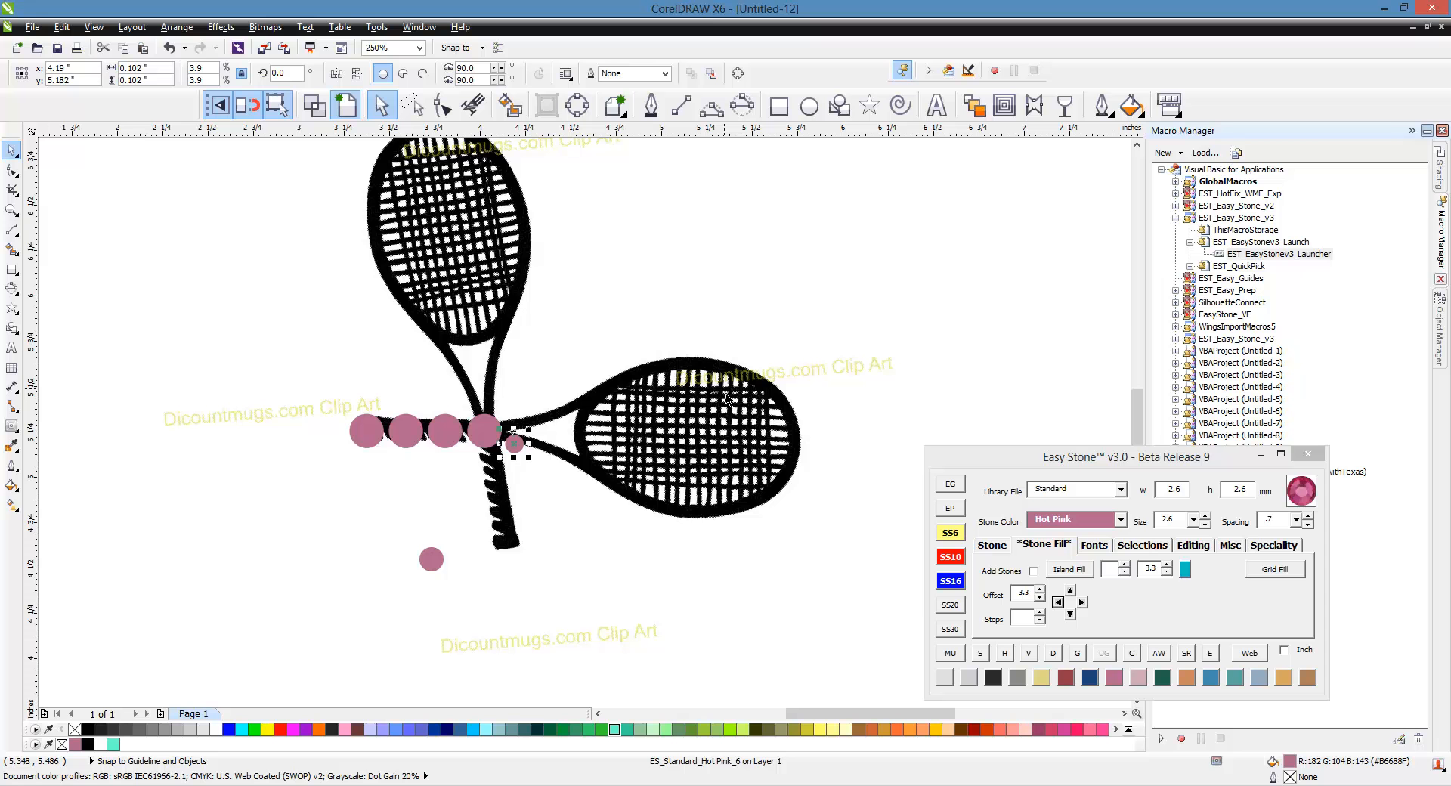
{"action": "scroll", "coordinate": [578, 413], "scroll_direction": "up", "scroll_amount": 2}
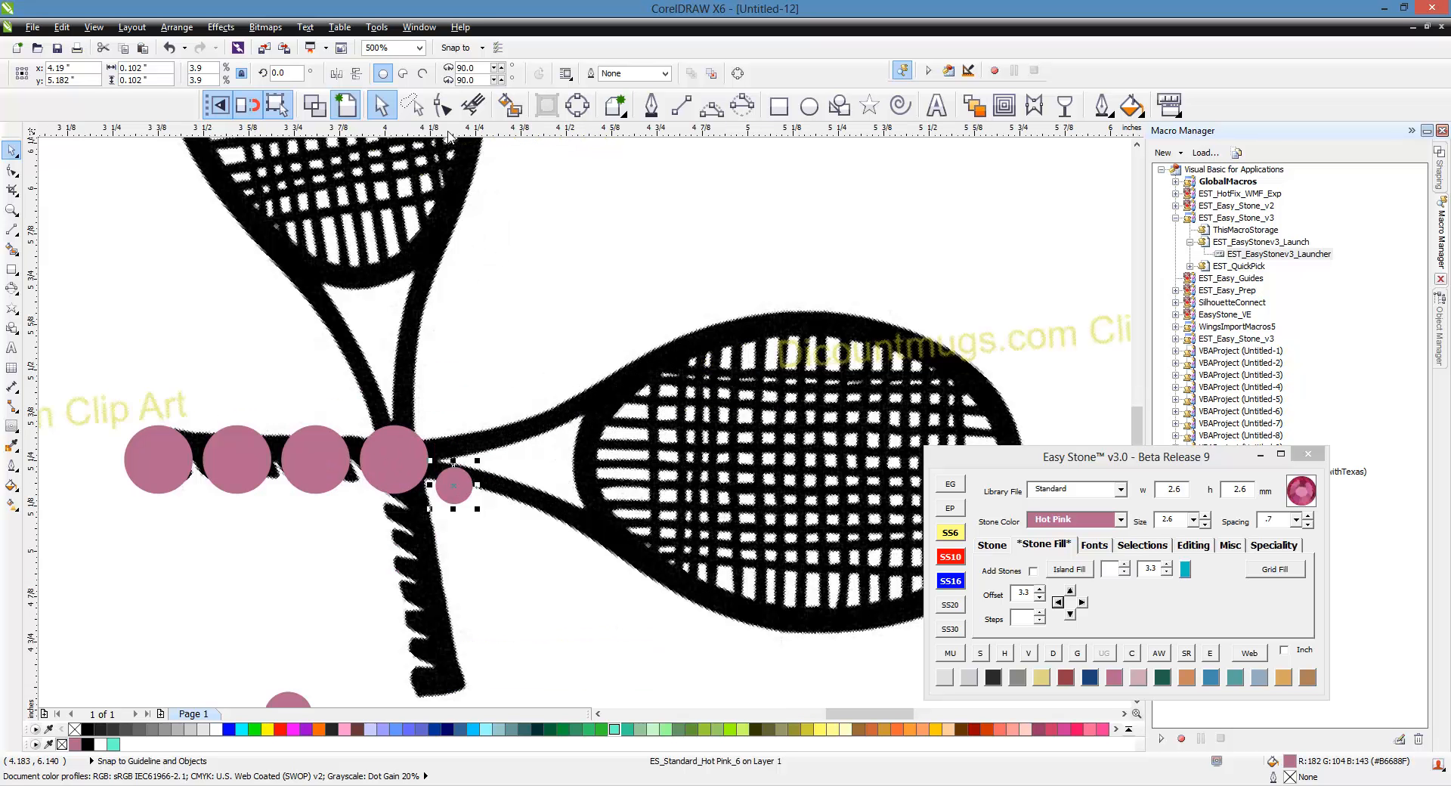
Step: Add a horizontal guideline through the centres of the SS16 handle stones
{"action": "left_click_drag", "start_coordinate": [452, 130], "coordinate": [406, 468]}
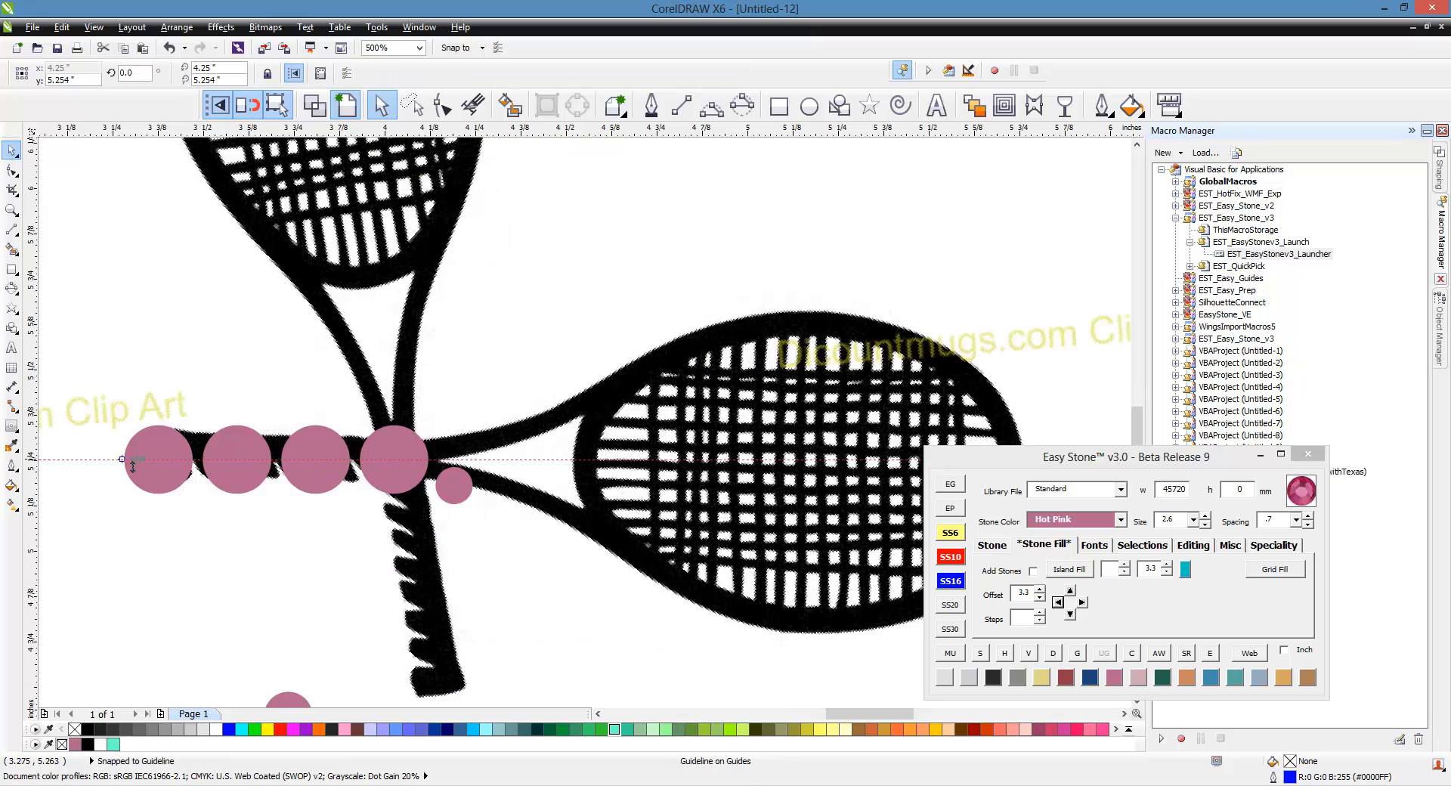
{"action": "left_click", "coordinate": [399, 473]}
{"action": "scroll", "coordinate": [293, 448], "scroll_direction": "down", "scroll_amount": 1}
{"action": "left_click", "coordinate": [428, 532]}
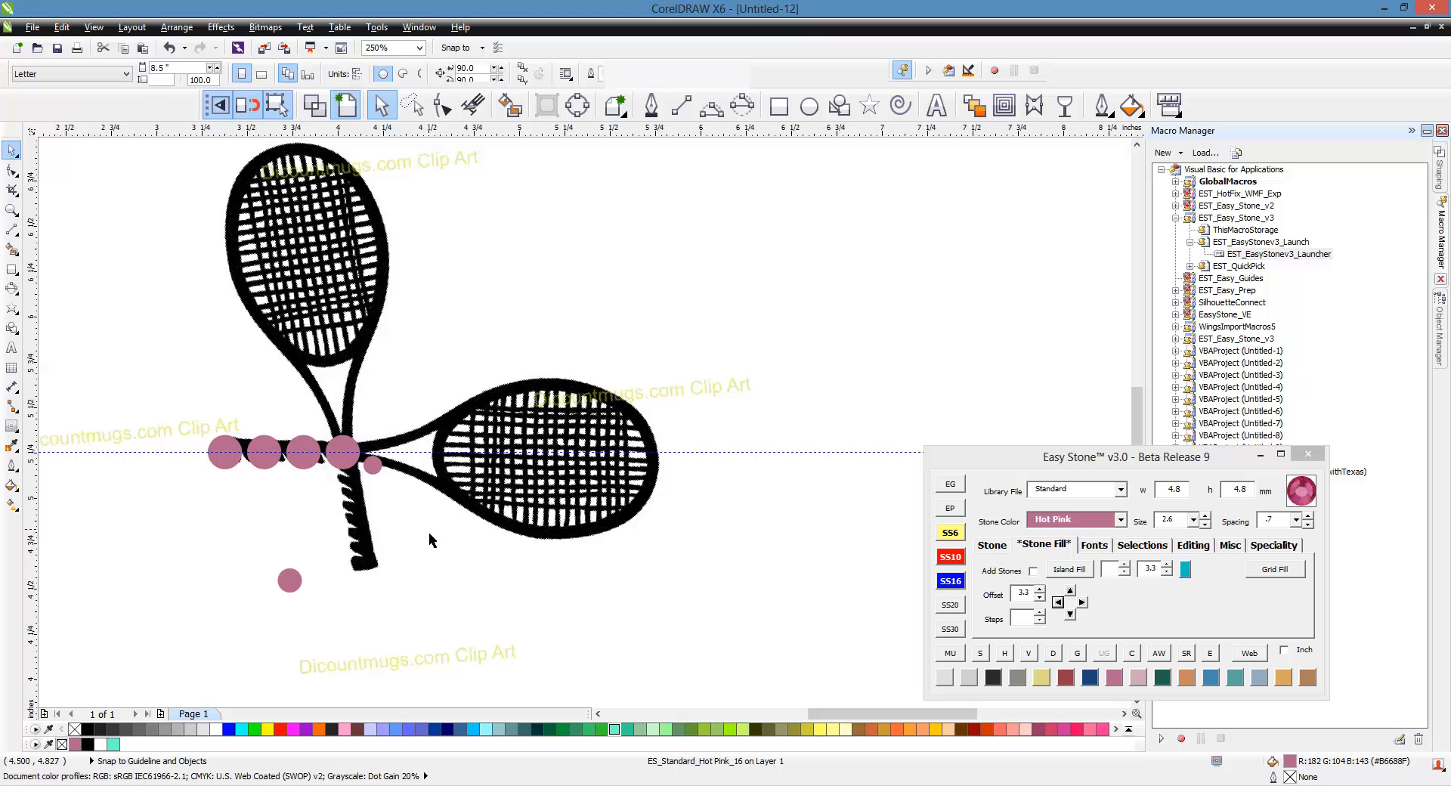
Step: Move the SS10 stone onto the guideline where it meets the throat end of the horizontal racket's frame
{"action": "scroll", "coordinate": [429, 532], "scroll_direction": "up", "scroll_amount": 1}
{"action": "left_click_drag", "start_coordinate": [212, 616], "coordinate": [516, 369]}
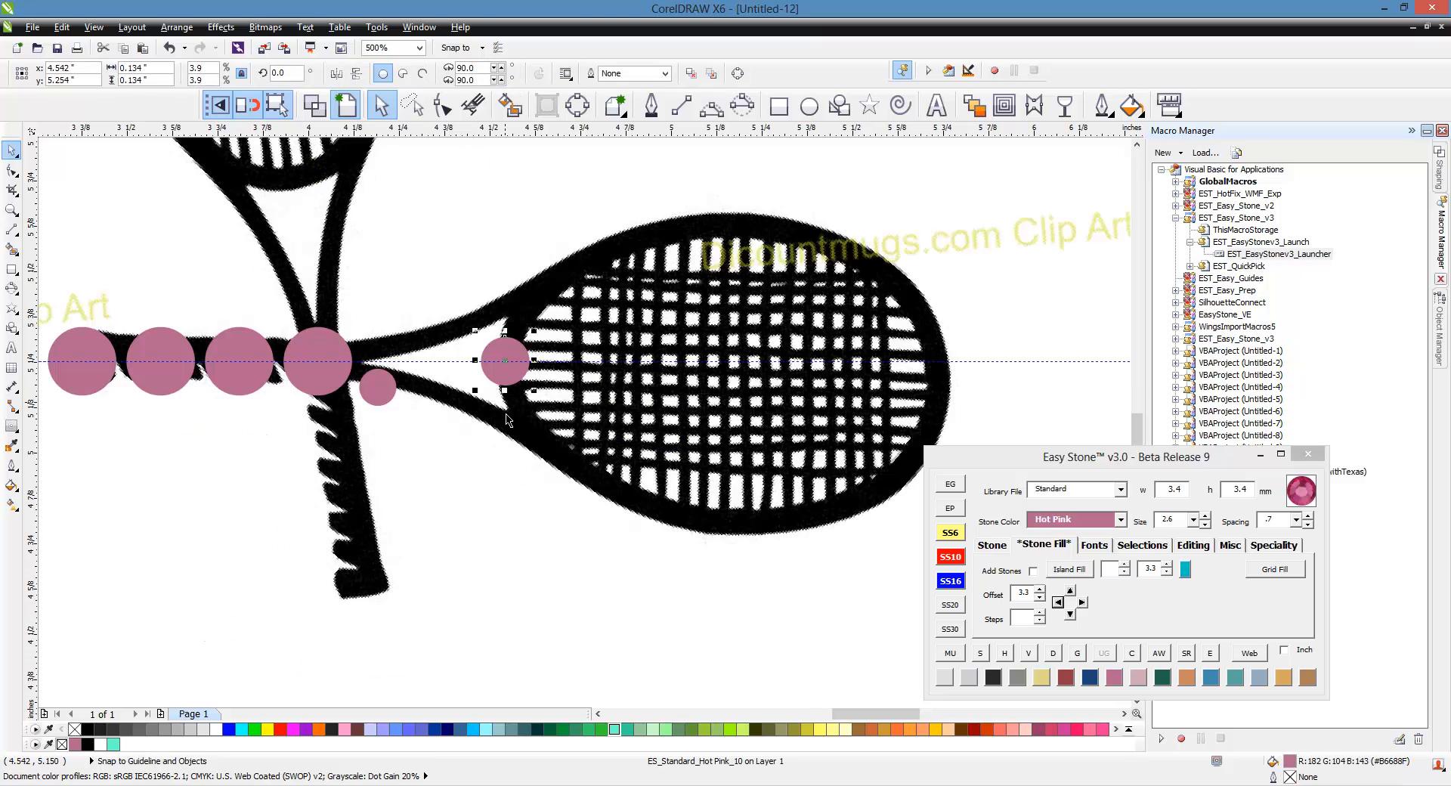
{"action": "left_click", "coordinate": [508, 469]}
{"action": "scroll", "coordinate": [507, 472], "scroll_direction": "down", "scroll_amount": 1}
{"action": "scroll", "coordinate": [506, 472], "scroll_direction": "up", "scroll_amount": 1}
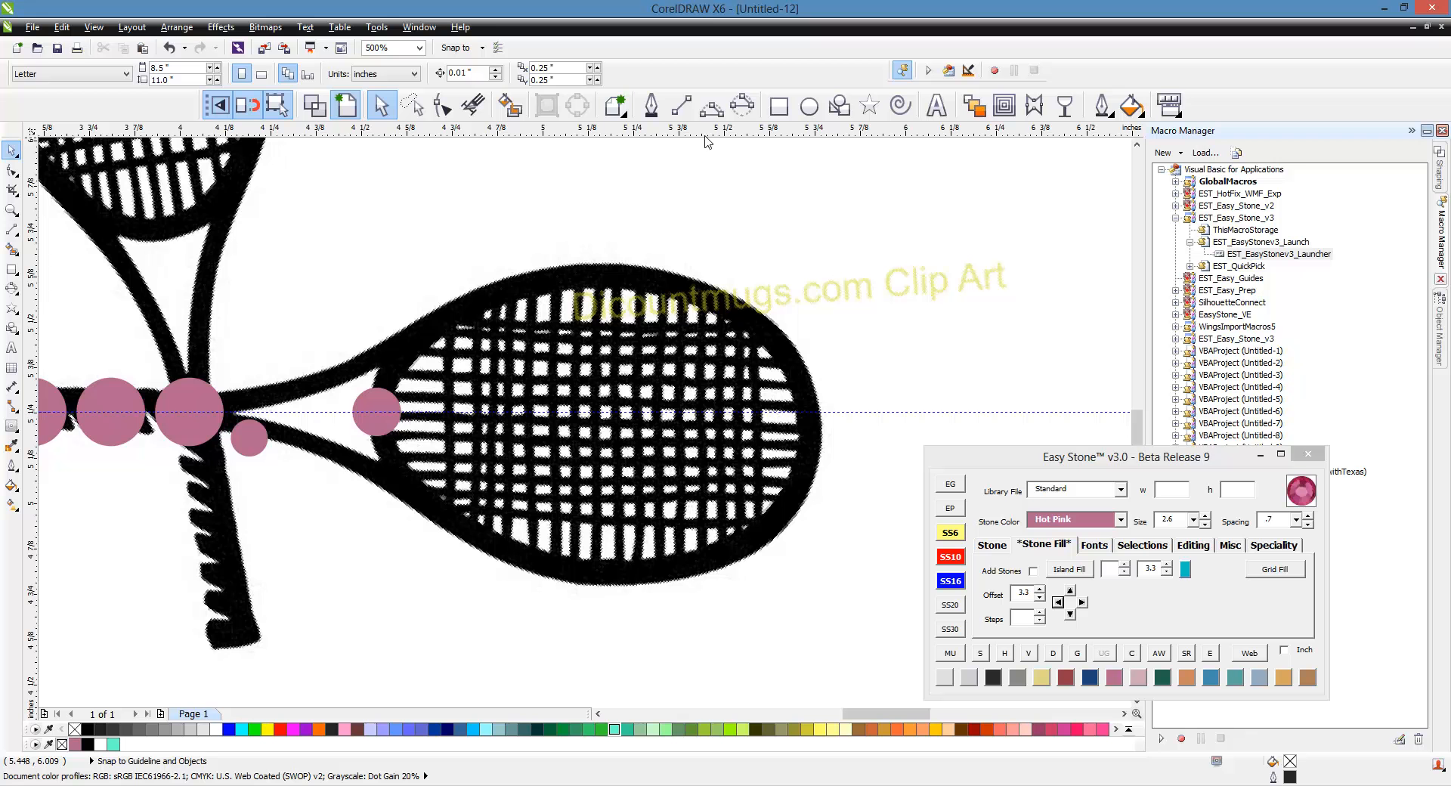
Step: Trace the upper half of the horizontal racket's frame with two joined 3-point curves, from the SS10 stone to the guideline at the far end
{"action": "left_click", "coordinate": [711, 105]}
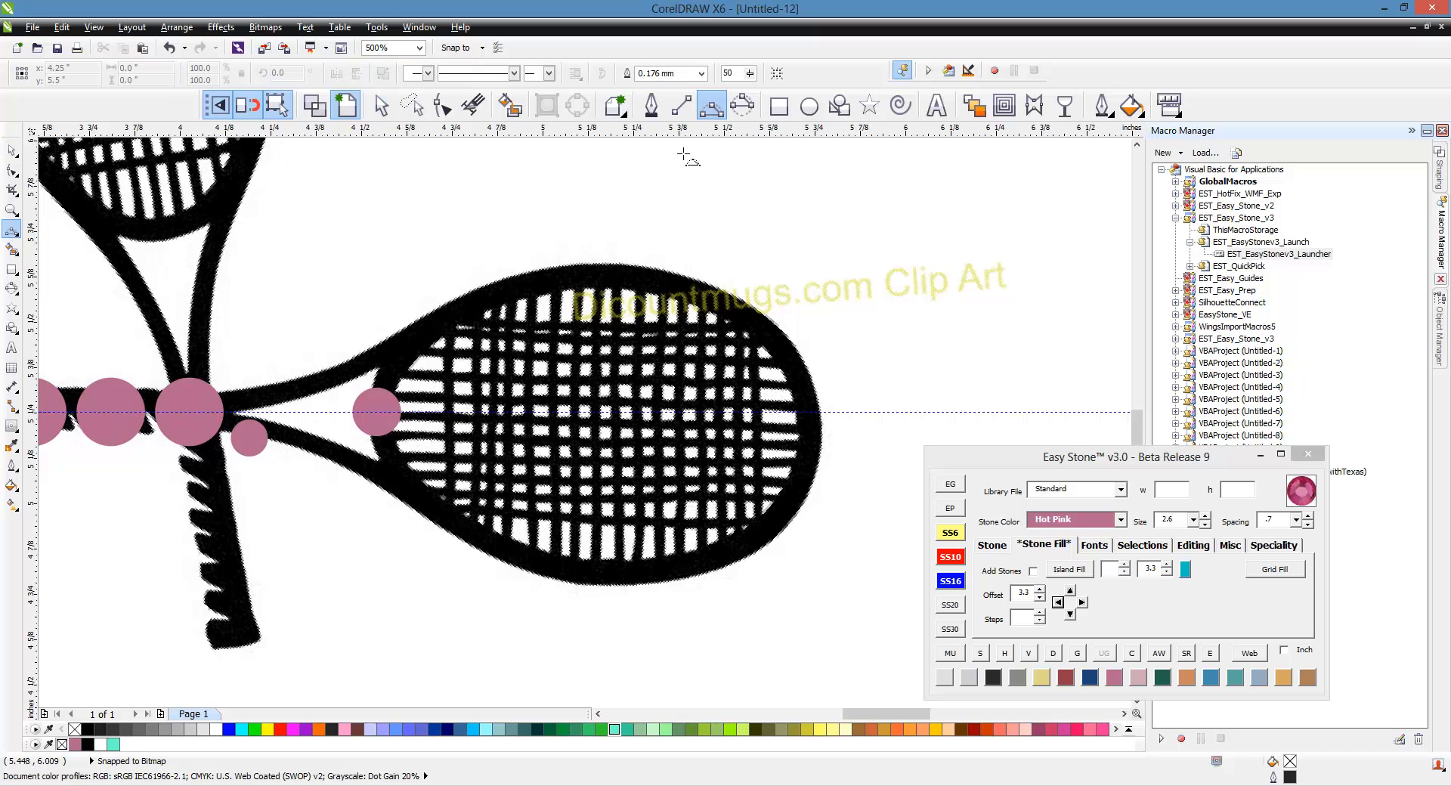
{"action": "left_click", "coordinate": [376, 412]}
{"action": "left_click", "coordinate": [545, 272]}
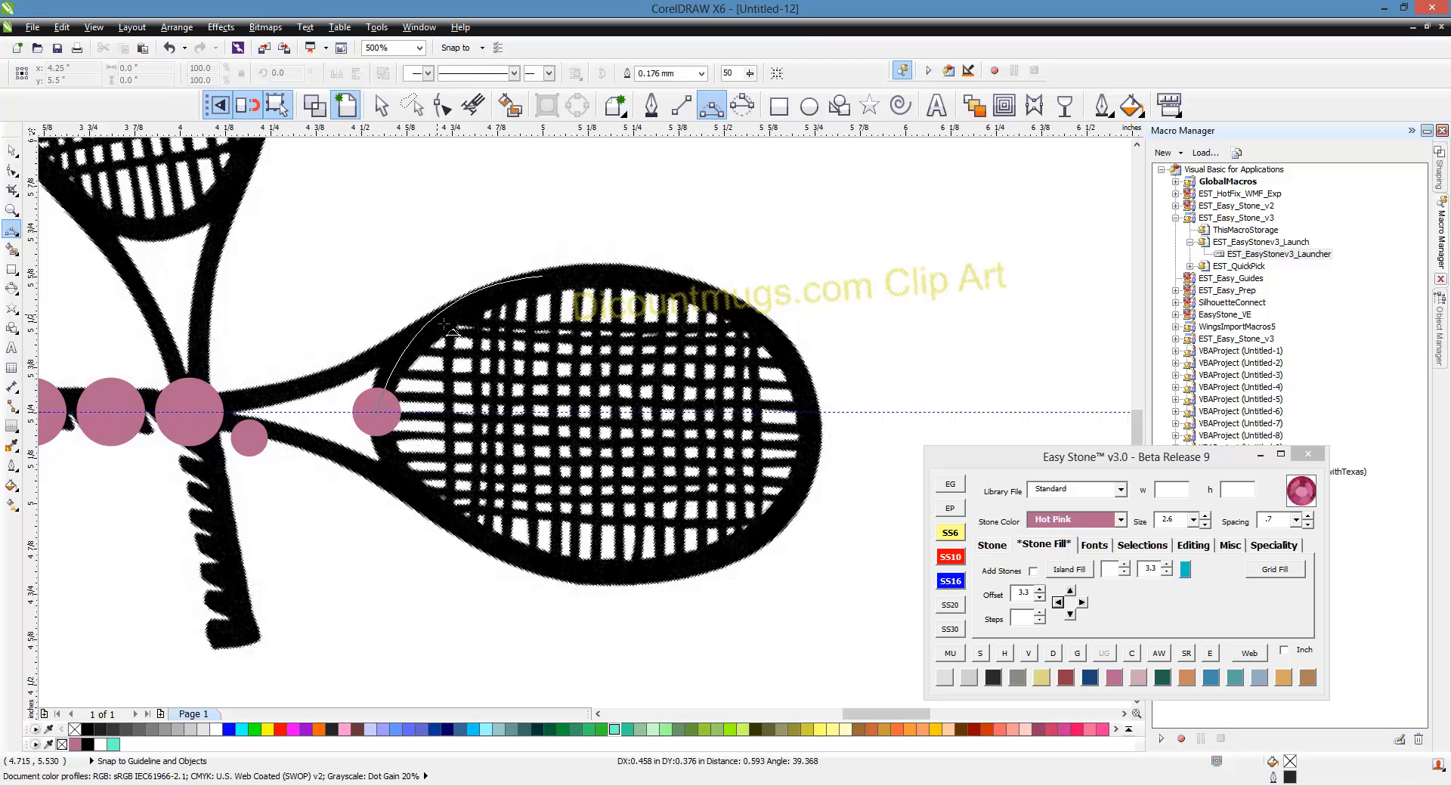
{"action": "left_click", "coordinate": [546, 305]}
{"action": "left_click_drag", "start_coordinate": [543, 274], "coordinate": [809, 412]}
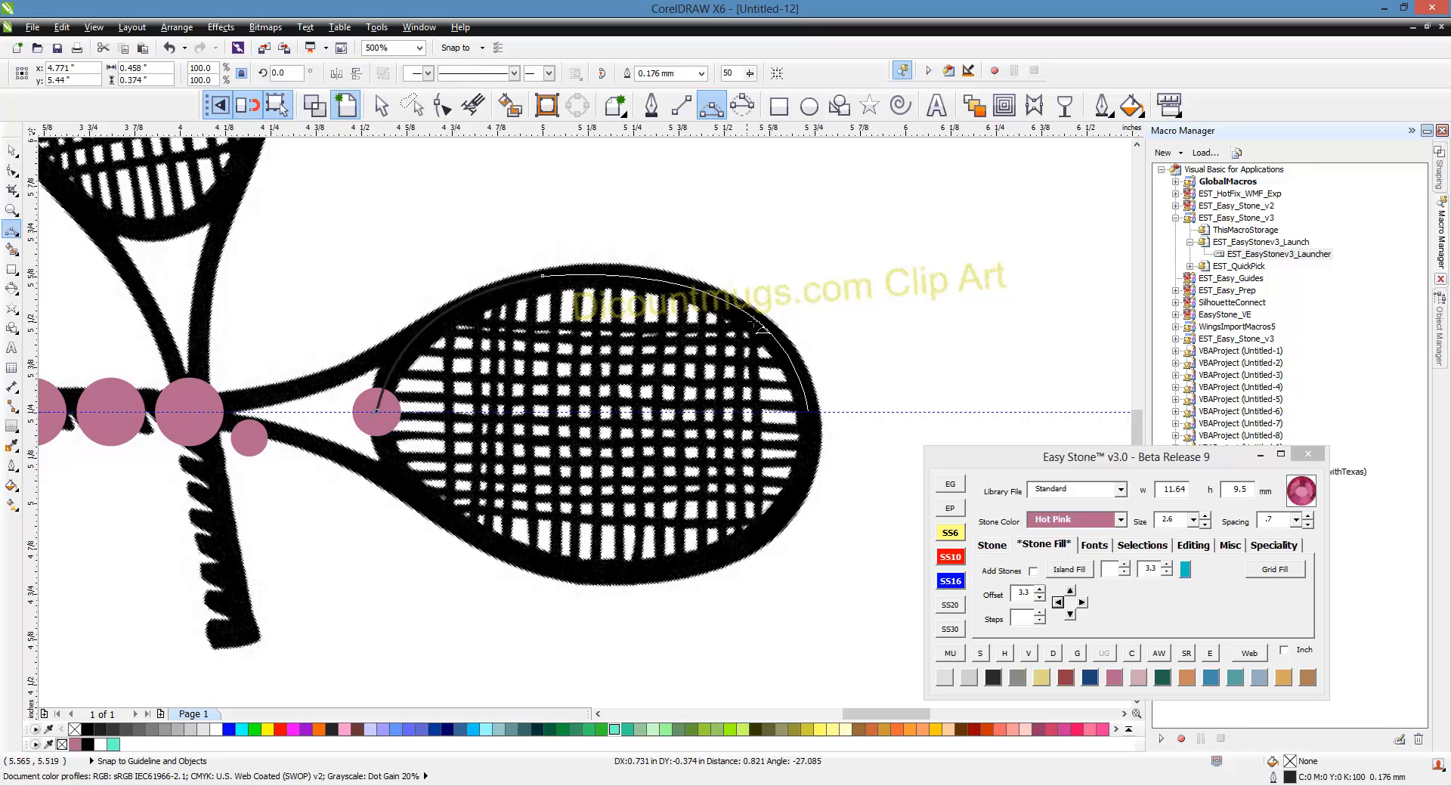
{"action": "left_click", "coordinate": [621, 288]}
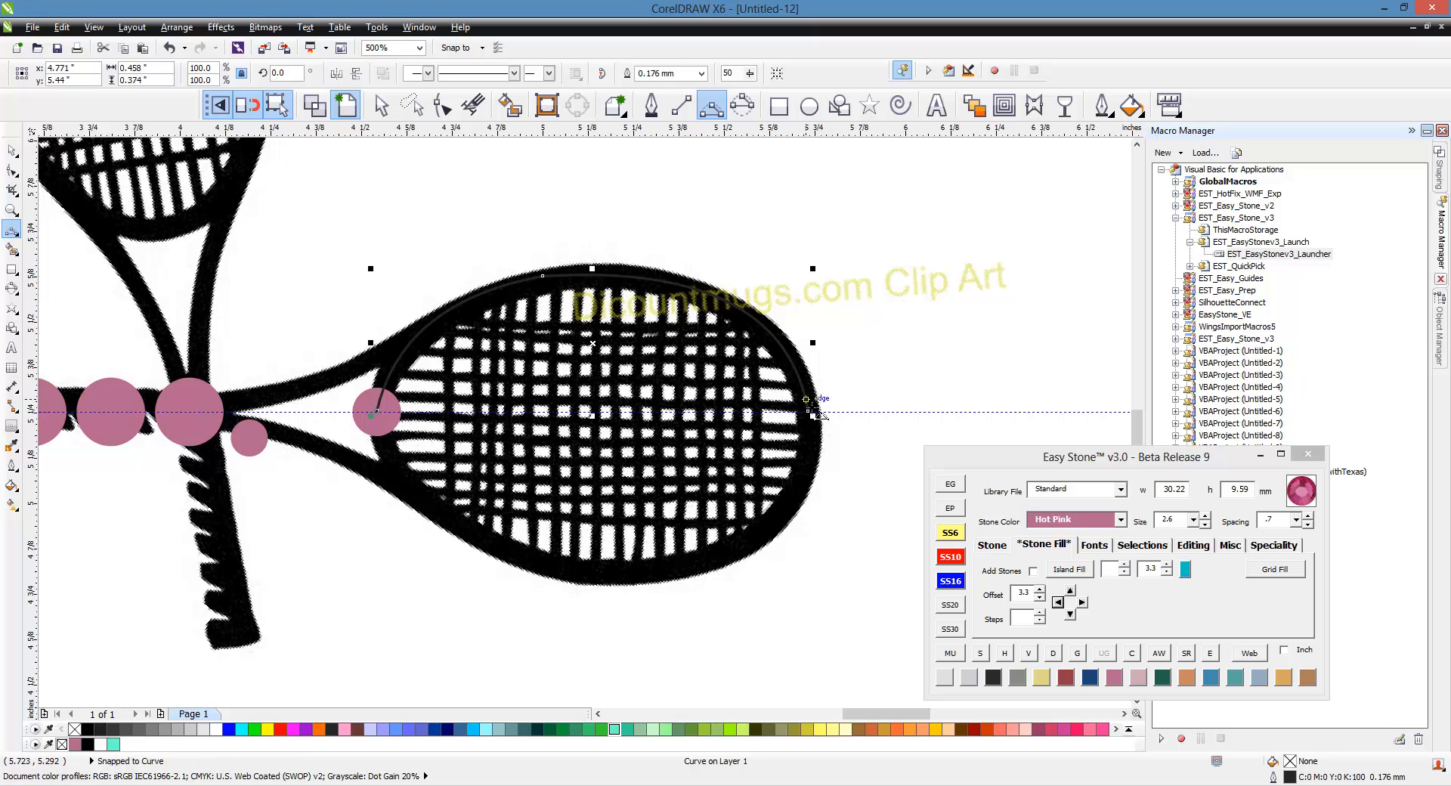
{"action": "left_click", "coordinate": [12, 150]}
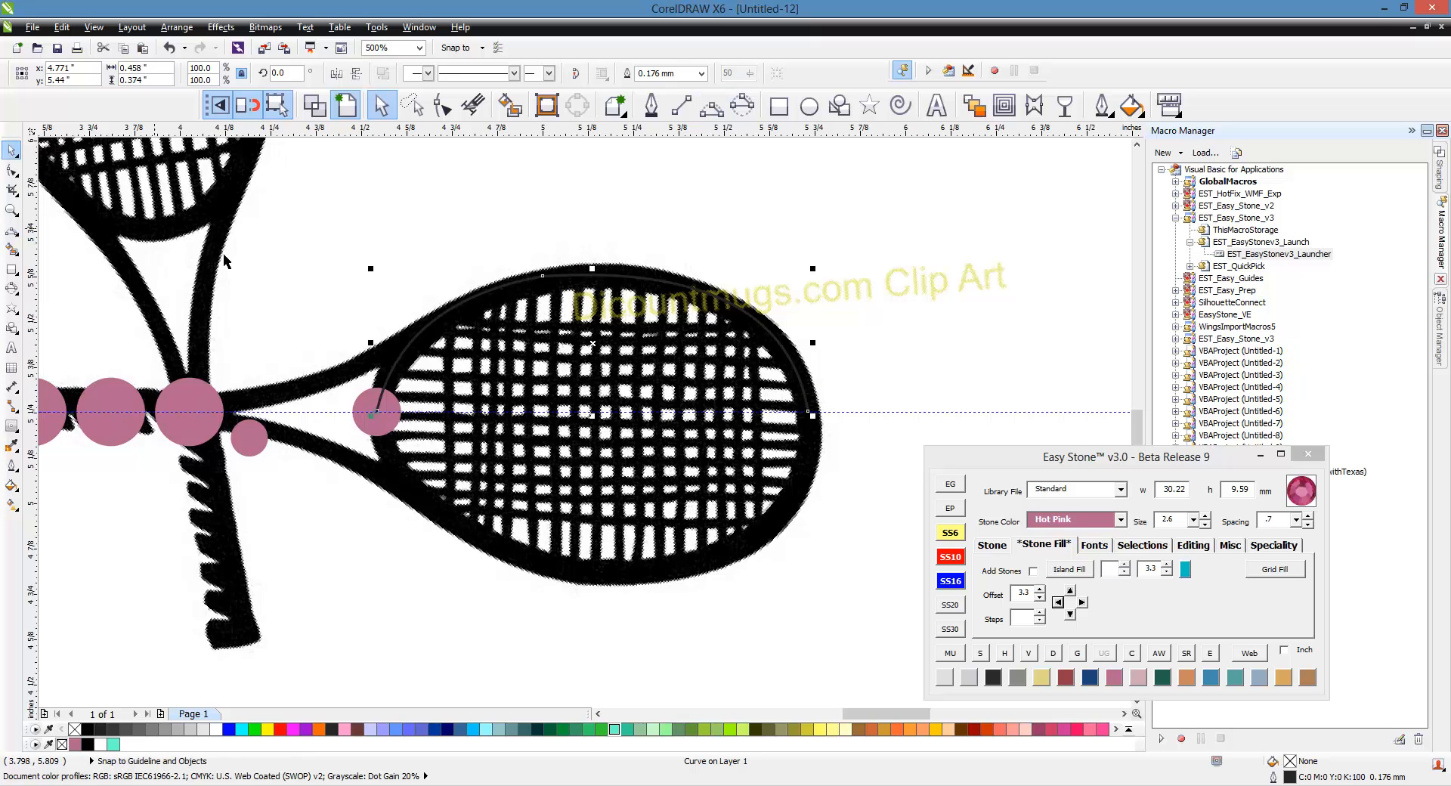
Step: Move the traced half-outline off the racket to view its shape, and undo the move
{"action": "scroll", "coordinate": [499, 327], "scroll_direction": "down", "scroll_amount": 2}
{"action": "left_click_drag", "start_coordinate": [555, 344], "coordinate": [989, 252]}
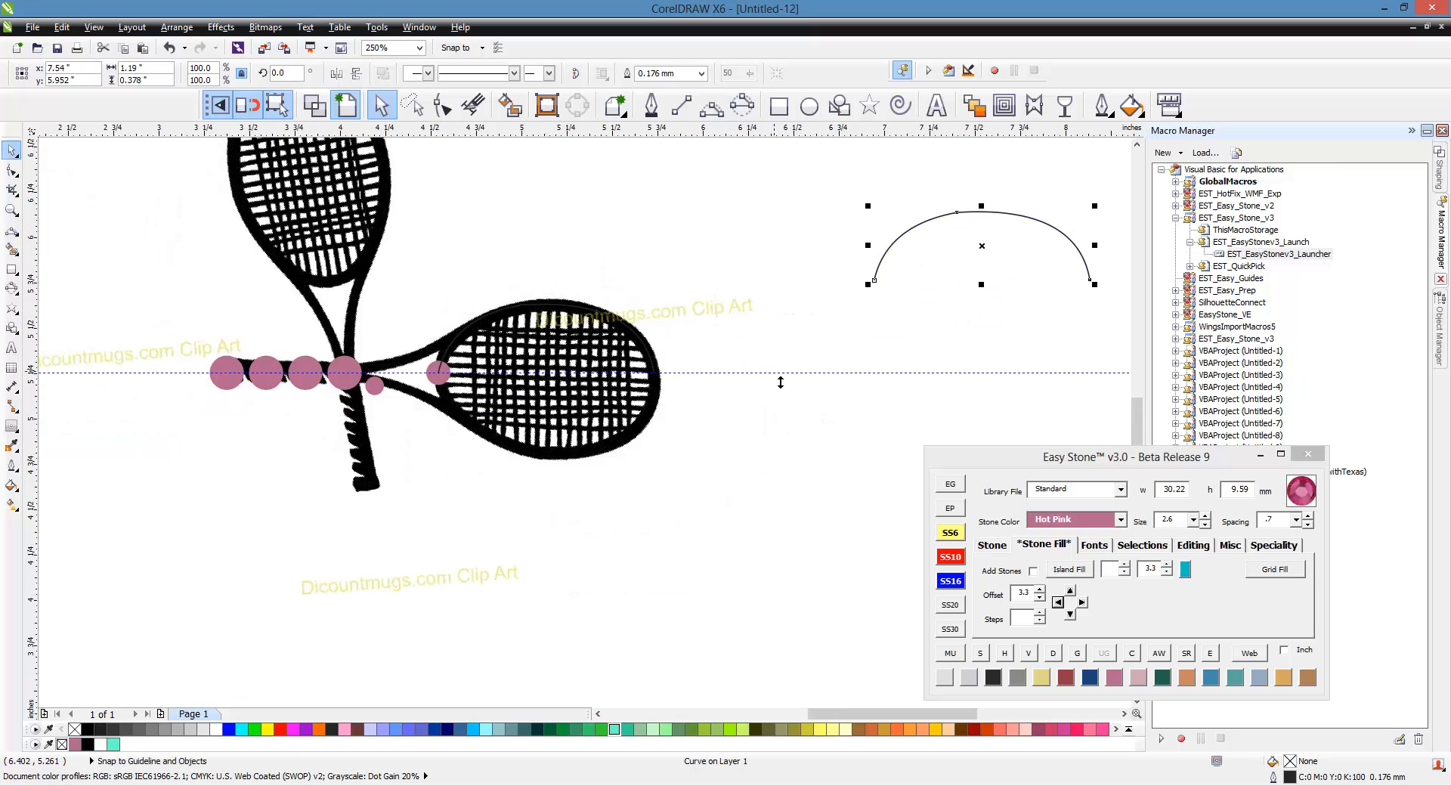
{"action": "left_click", "coordinate": [728, 341]}
{"action": "scroll", "coordinate": [554, 344], "scroll_direction": "up", "scroll_amount": 2}
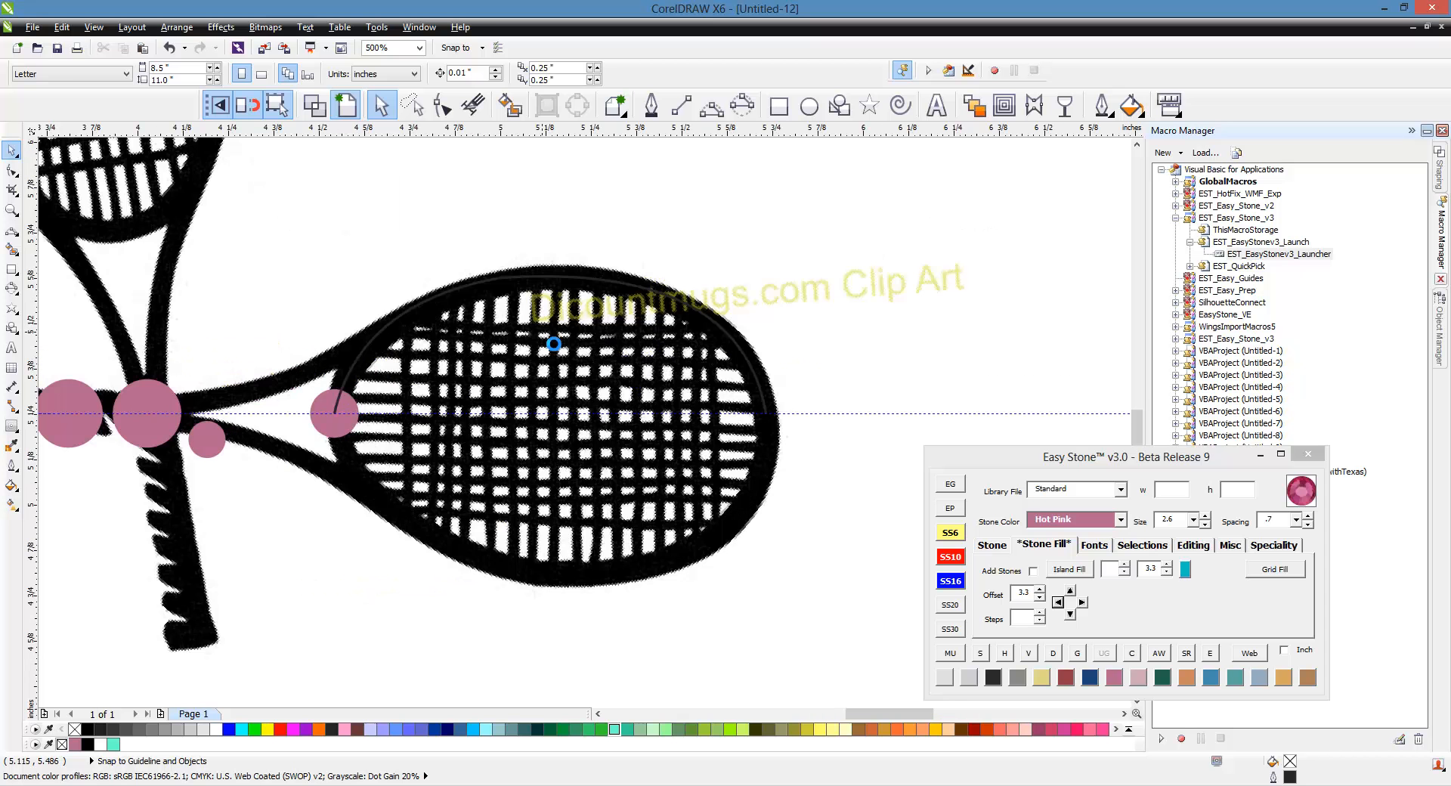
Step: Add Hot Pink SS10 stones along the traced upper-half curve of the racket frame
{"action": "left_click", "coordinate": [388, 396]}
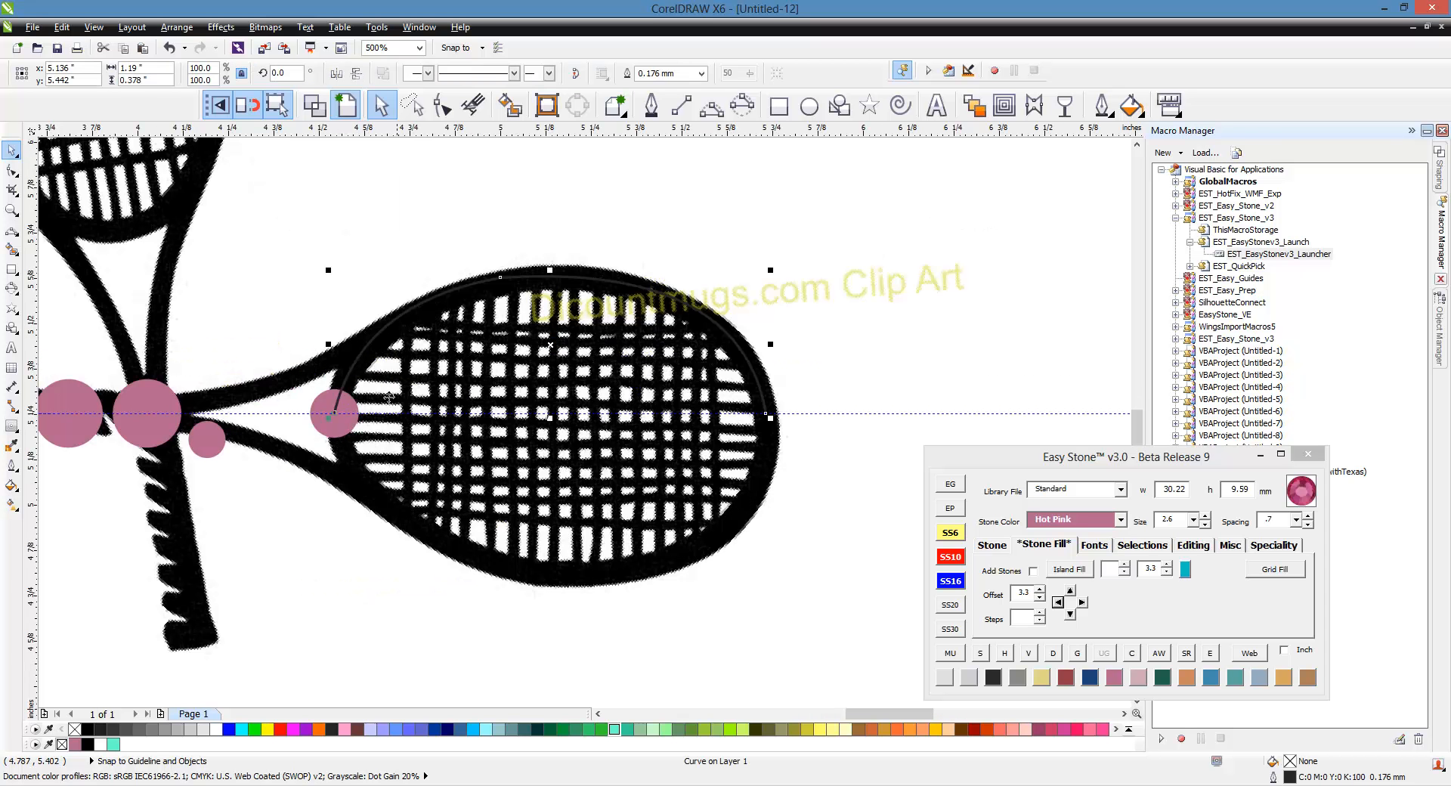
{"action": "left_click", "coordinate": [999, 546]}
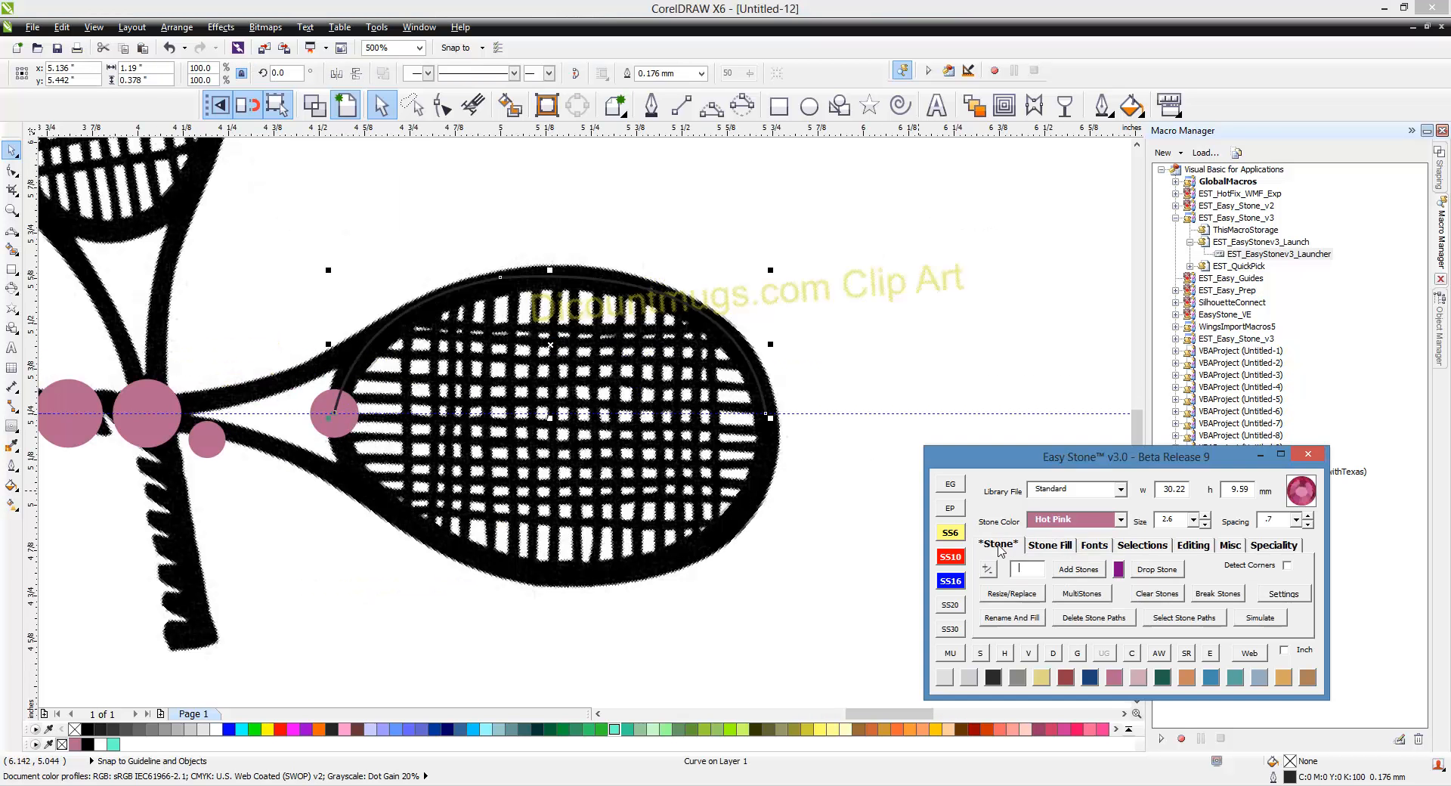
{"action": "left_click", "coordinate": [950, 559]}
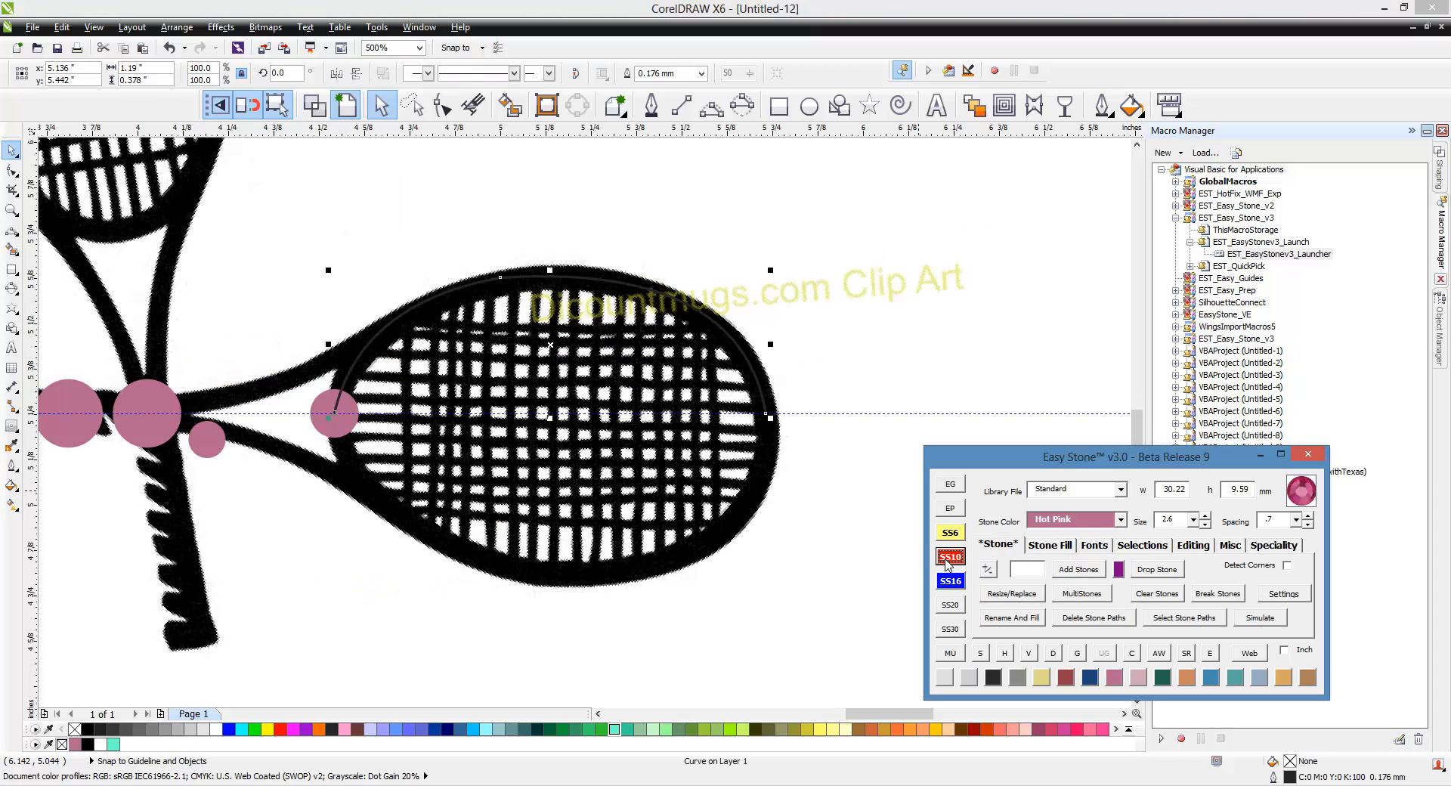
{"action": "left_click", "coordinate": [1080, 570]}
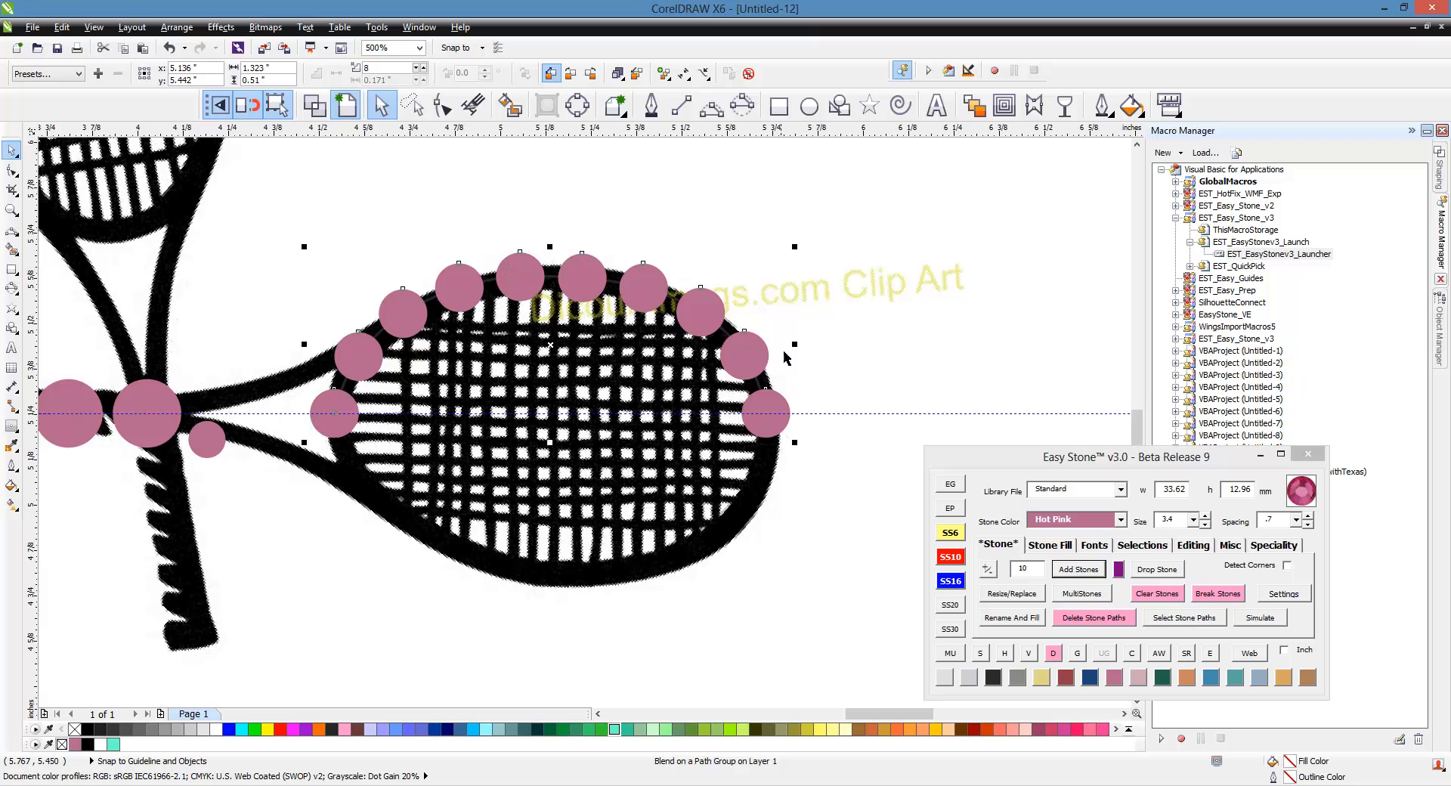
{"action": "left_click", "coordinate": [879, 368]}
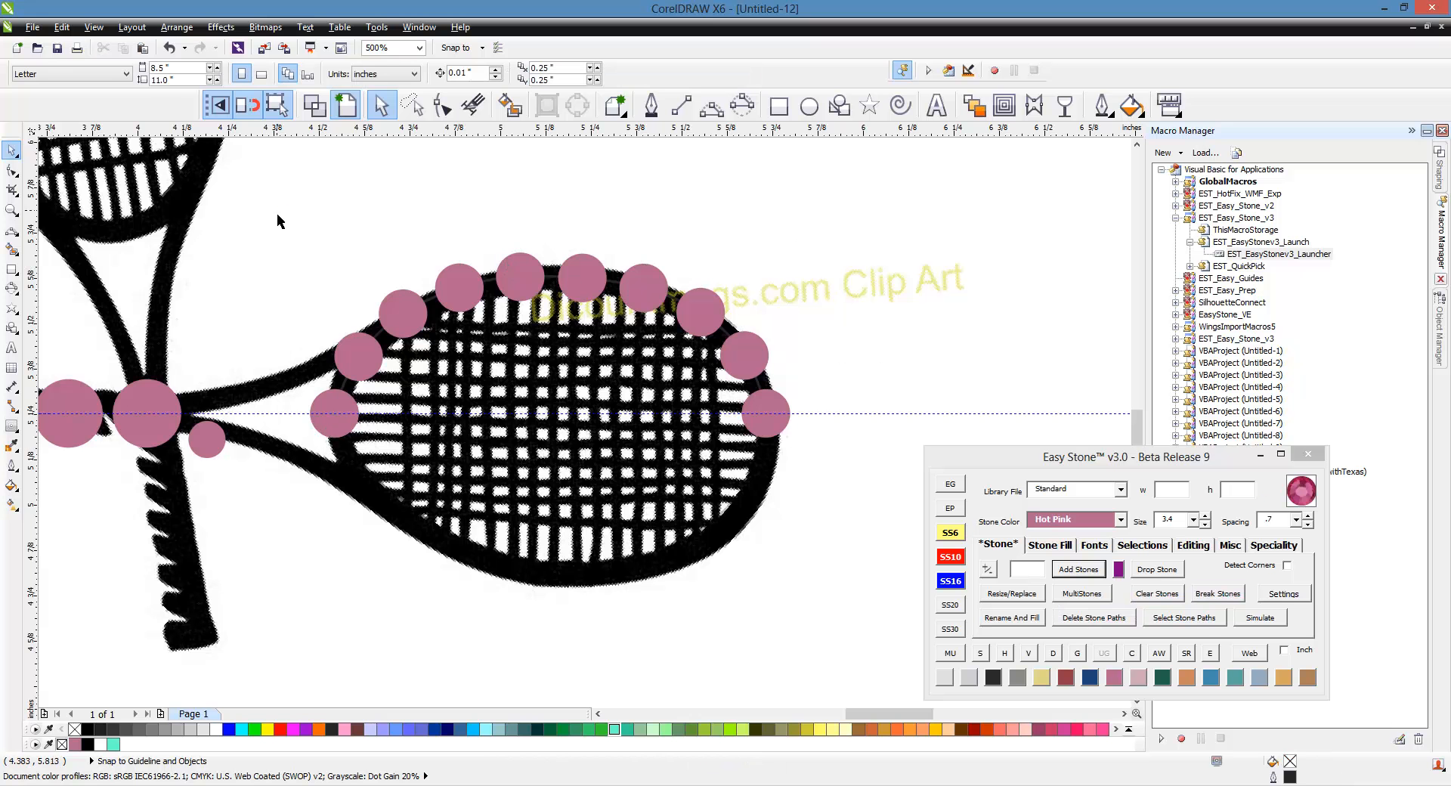
Step: Create a vertically mirrored copy of the upper frame stones and raise it so both halves' end stones overlap on the guideline
{"action": "left_click_drag", "start_coordinate": [277, 213], "coordinate": [794, 514]}
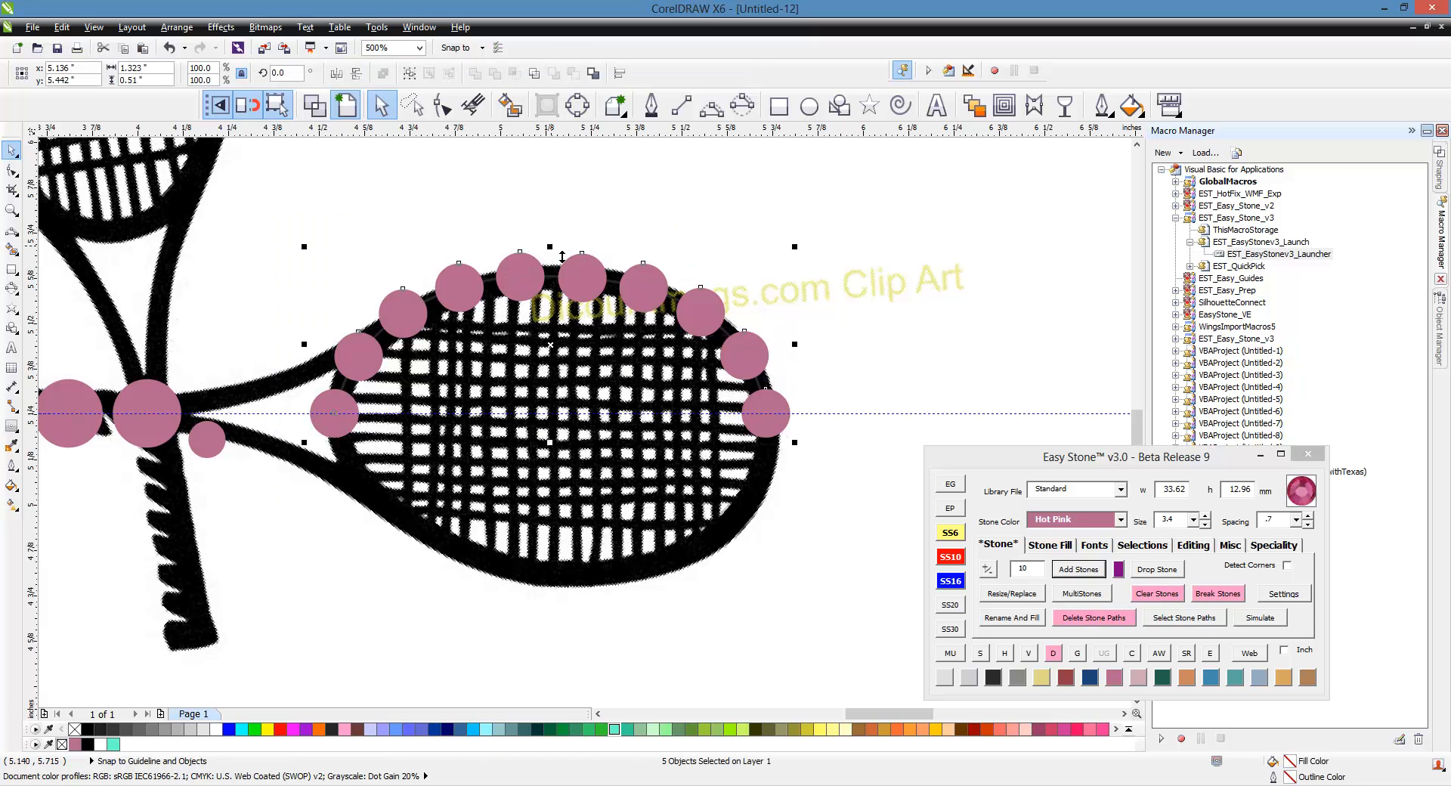
{"action": "left_click_drag", "start_coordinate": [562, 257], "coordinate": [568, 485]}
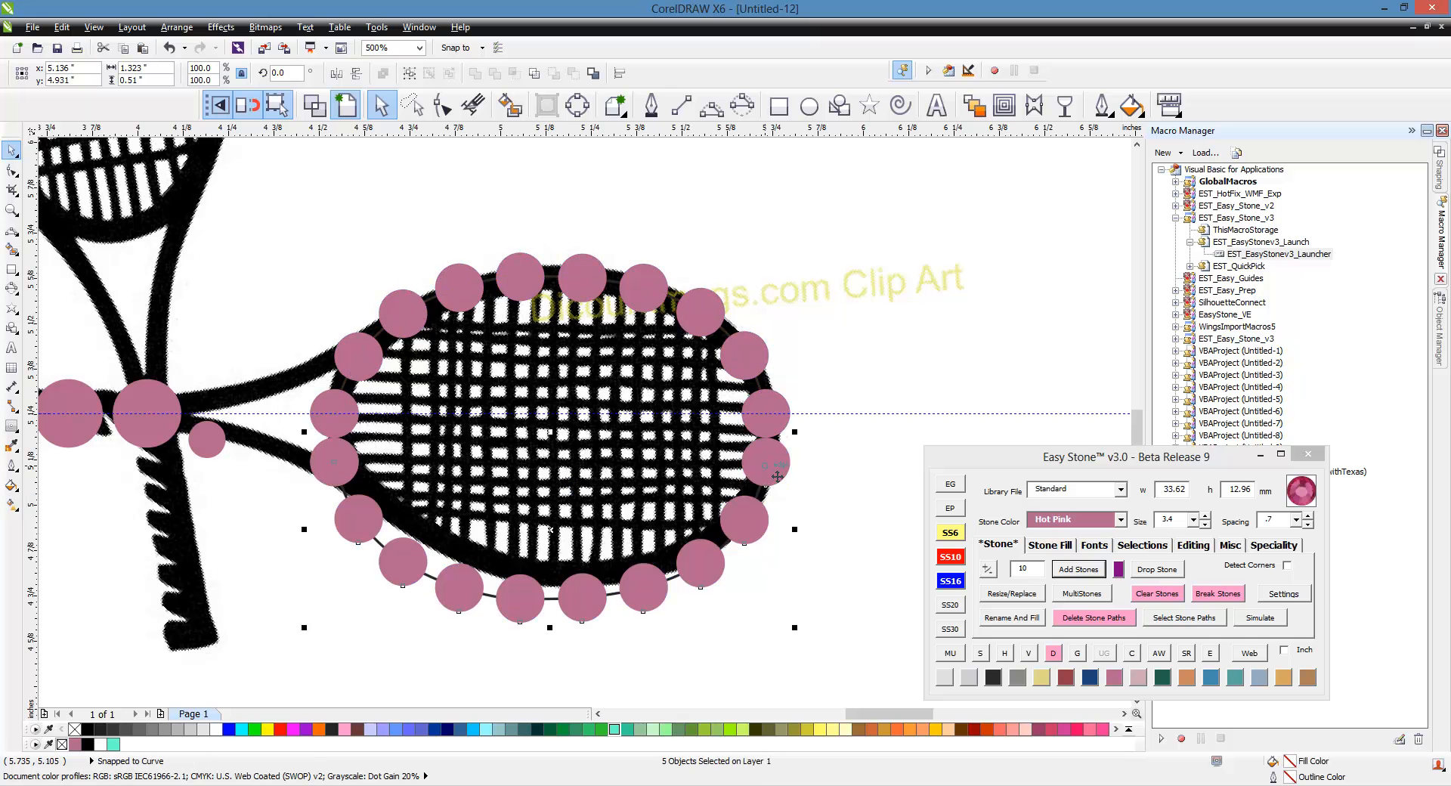
{"action": "left_click_drag", "start_coordinate": [777, 473], "coordinate": [779, 426]}
{"action": "left_click", "coordinate": [862, 347]}
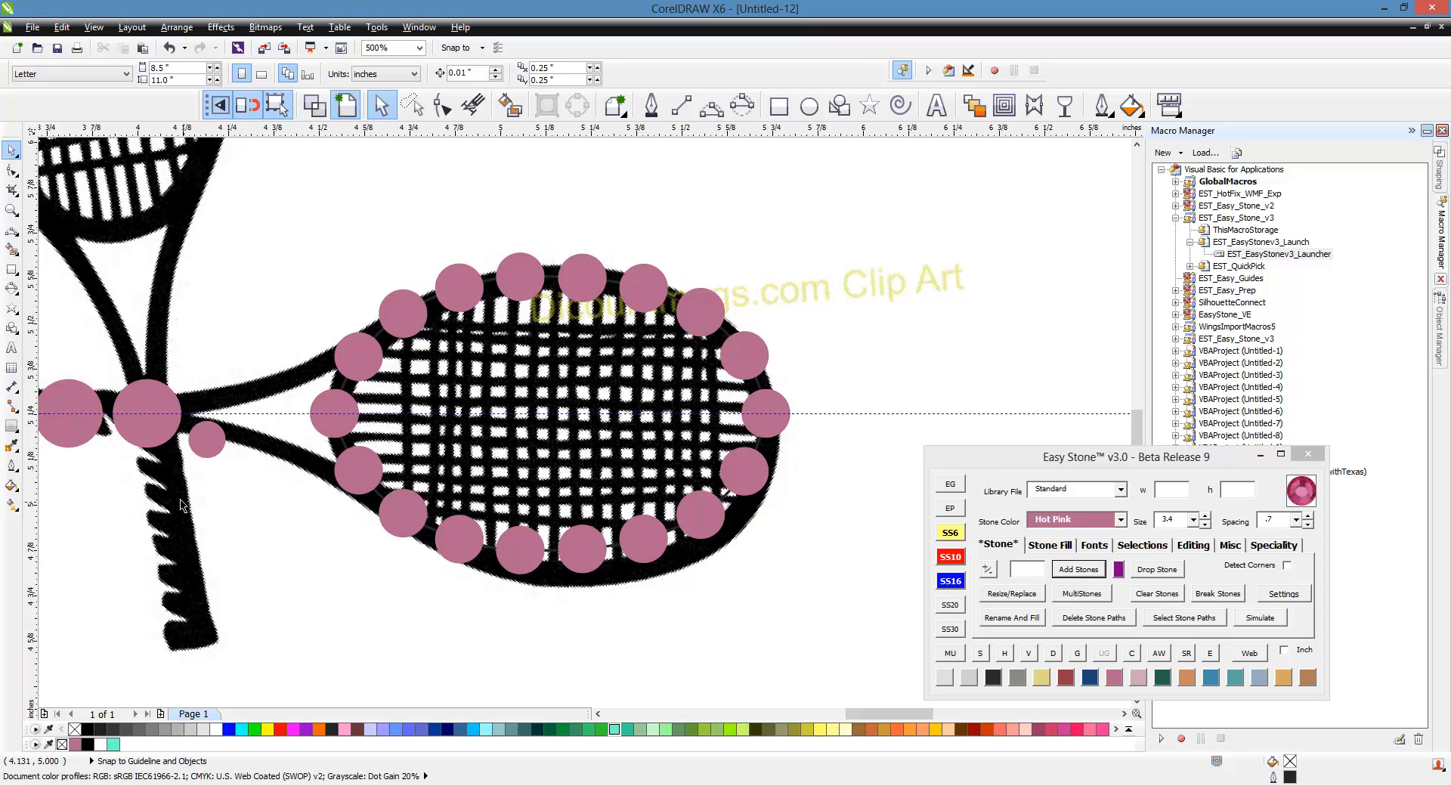
Step: Place two copies of the SS6 stone along the horizontal racket's lower throat line, spaced evenly up to the frame stones
{"action": "scroll", "coordinate": [163, 478], "scroll_direction": "up", "scroll_amount": 1}
{"action": "scroll", "coordinate": [627, 442], "scroll_direction": "down", "scroll_amount": 2}
{"action": "scroll", "coordinate": [476, 442], "scroll_direction": "up", "scroll_amount": 2}
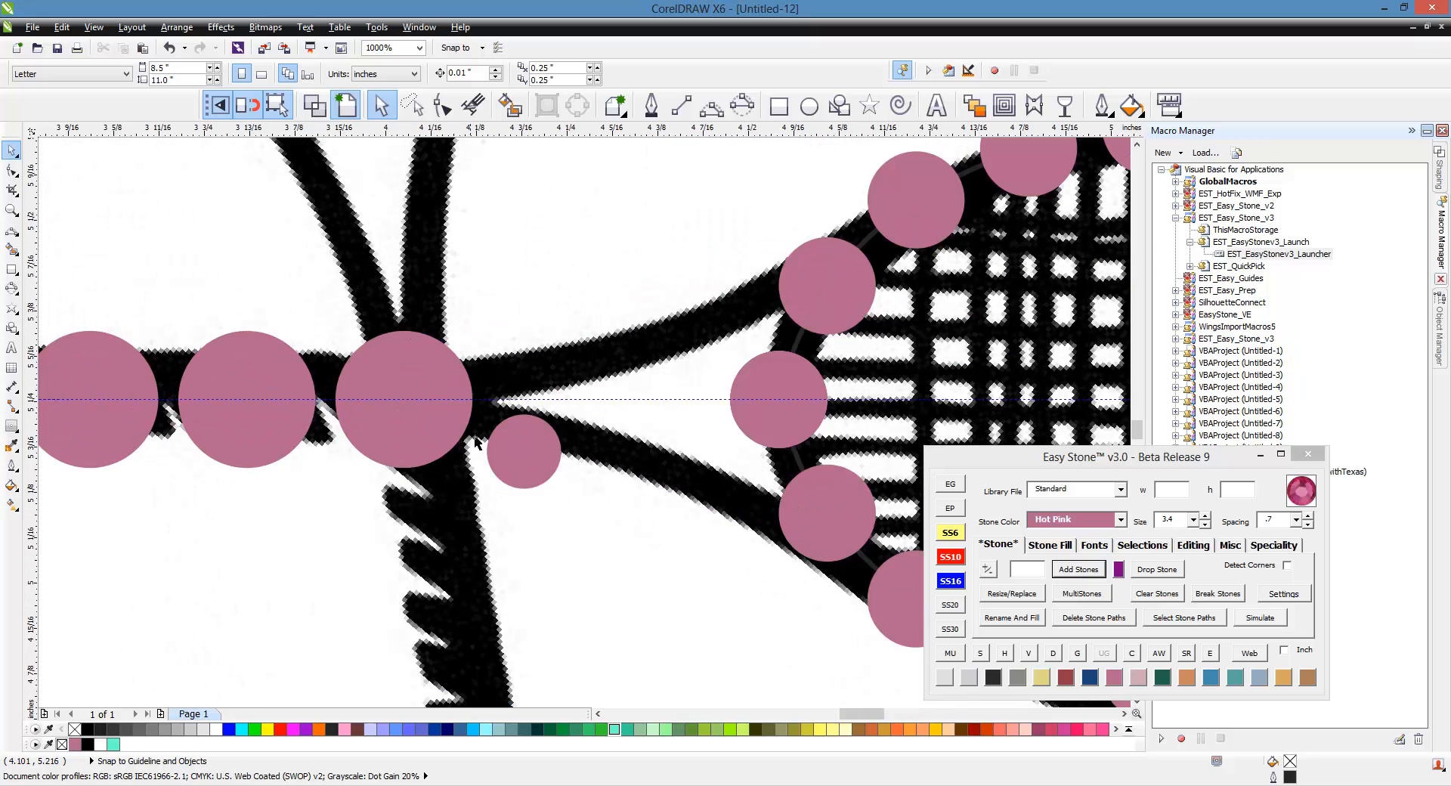
{"action": "scroll", "coordinate": [534, 436], "scroll_direction": "up", "scroll_amount": 1}
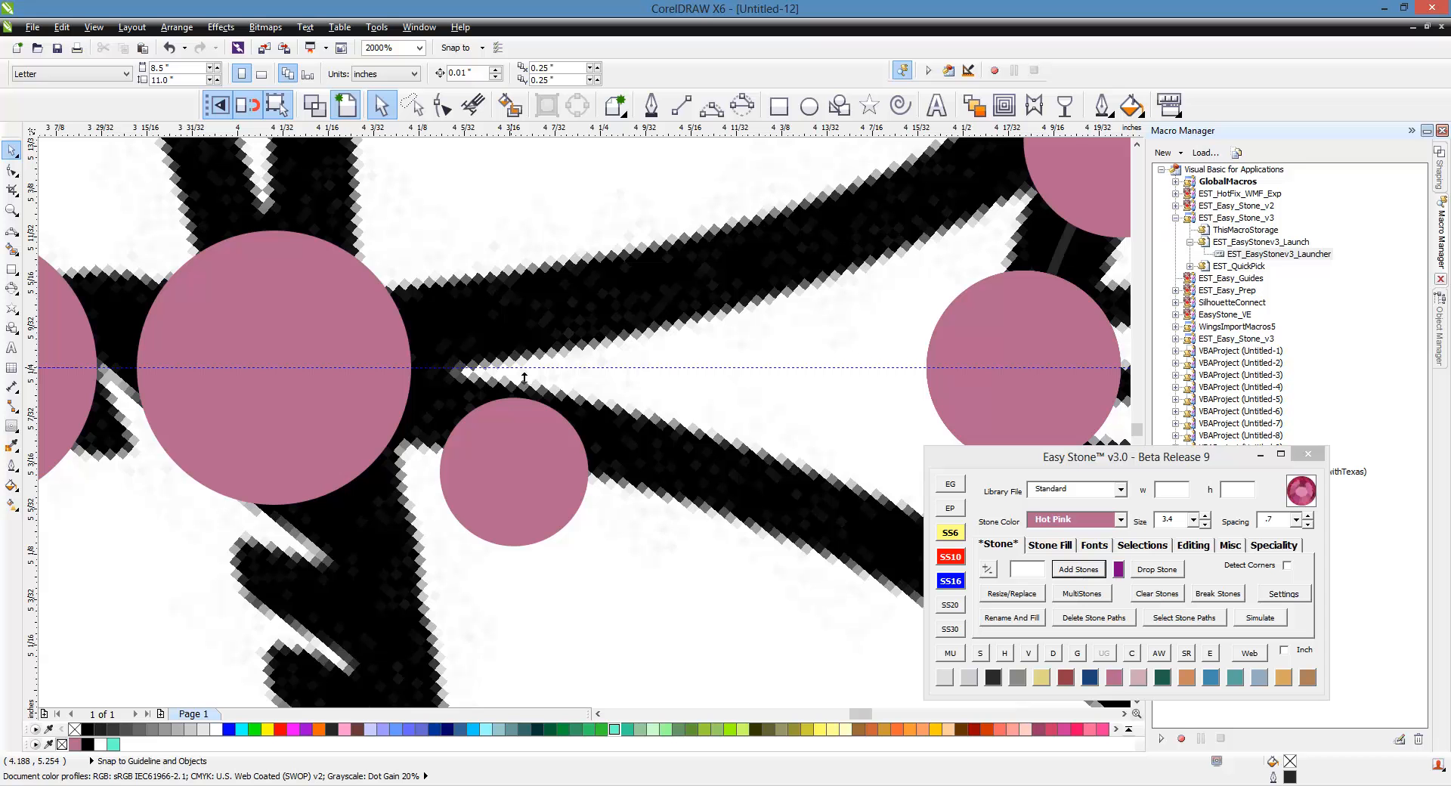
{"action": "scroll", "coordinate": [448, 380], "scroll_direction": "down", "scroll_amount": 1}
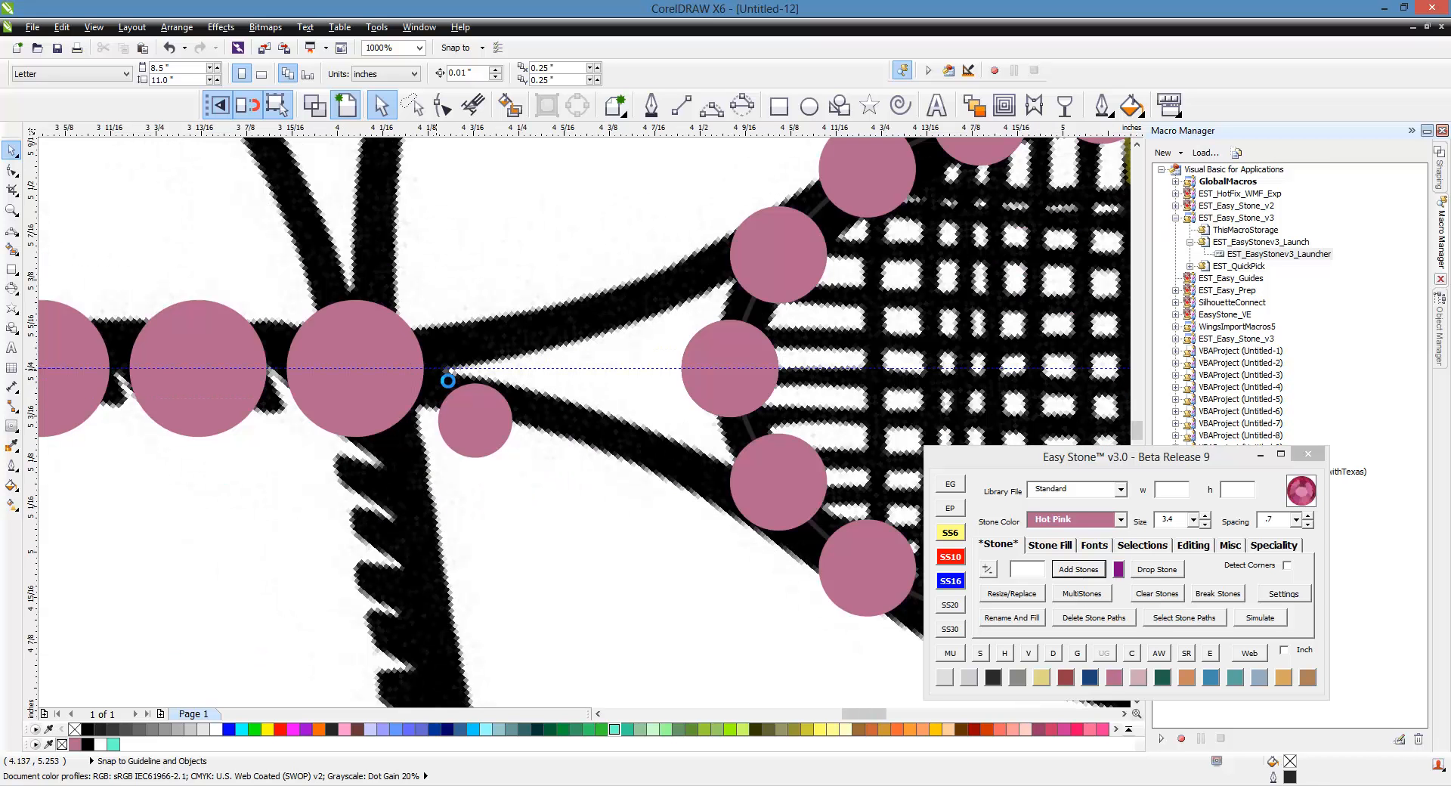
{"action": "left_click", "coordinate": [485, 409]}
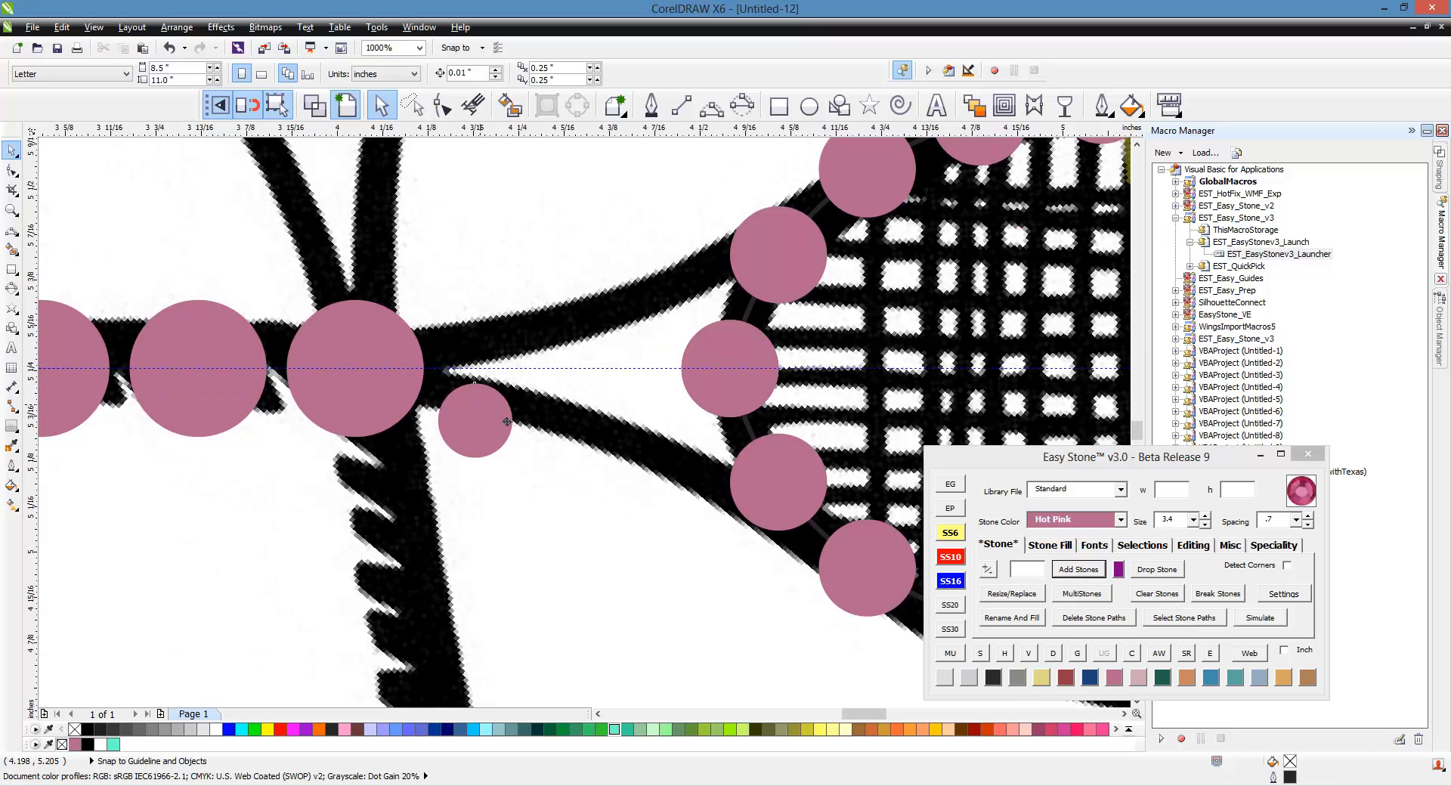
{"action": "left_click", "coordinate": [680, 458]}
{"action": "scroll", "coordinate": [661, 464], "scroll_direction": "up", "scroll_amount": 1}
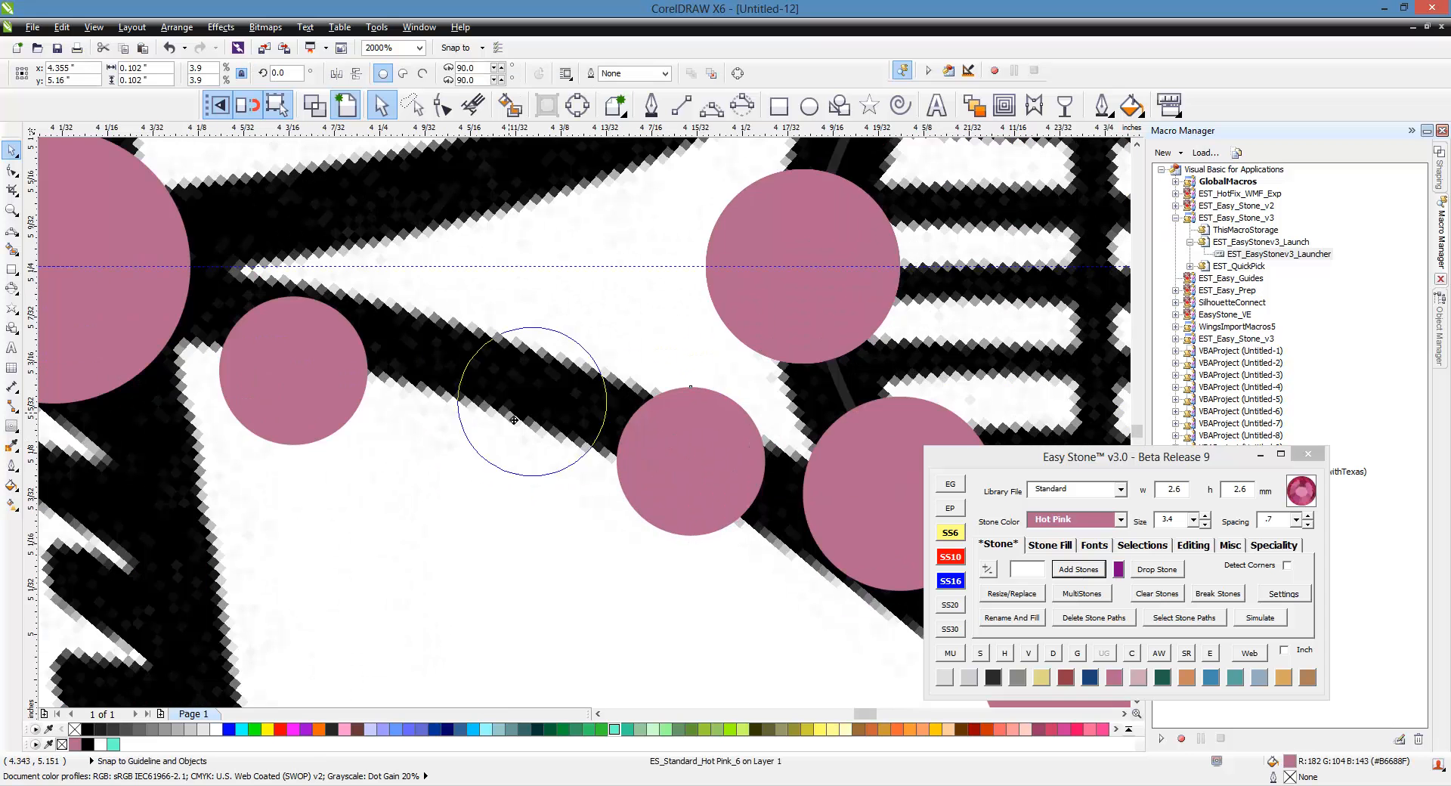
{"action": "left_click", "coordinate": [476, 410]}
{"action": "scroll", "coordinate": [467, 319], "scroll_direction": "down", "scroll_amount": 1}
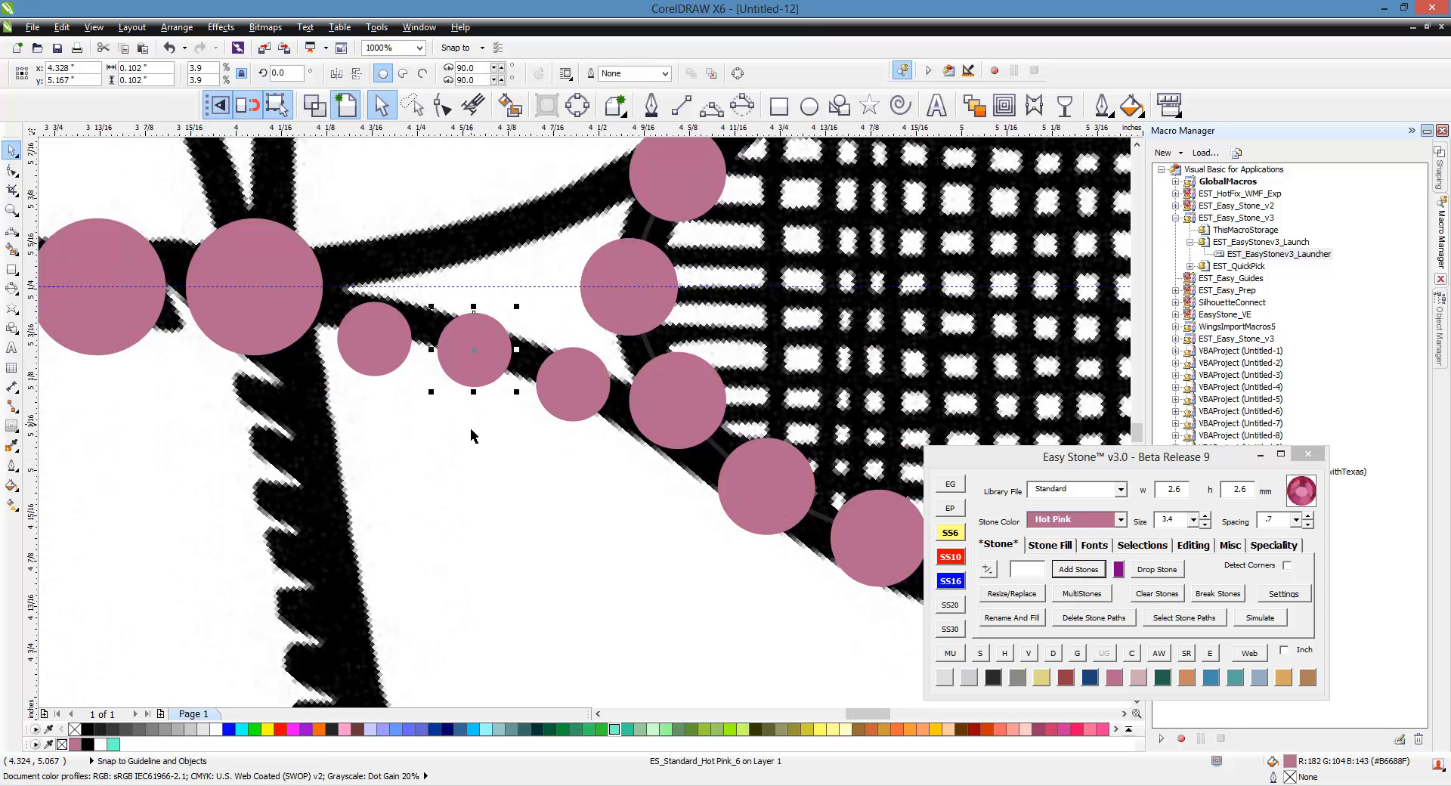
Step: Pull the spare SS6 copy off the throat stone nearest the racket frame and delete it
{"action": "left_click", "coordinate": [593, 387]}
{"action": "left_click", "coordinate": [220, 579]}
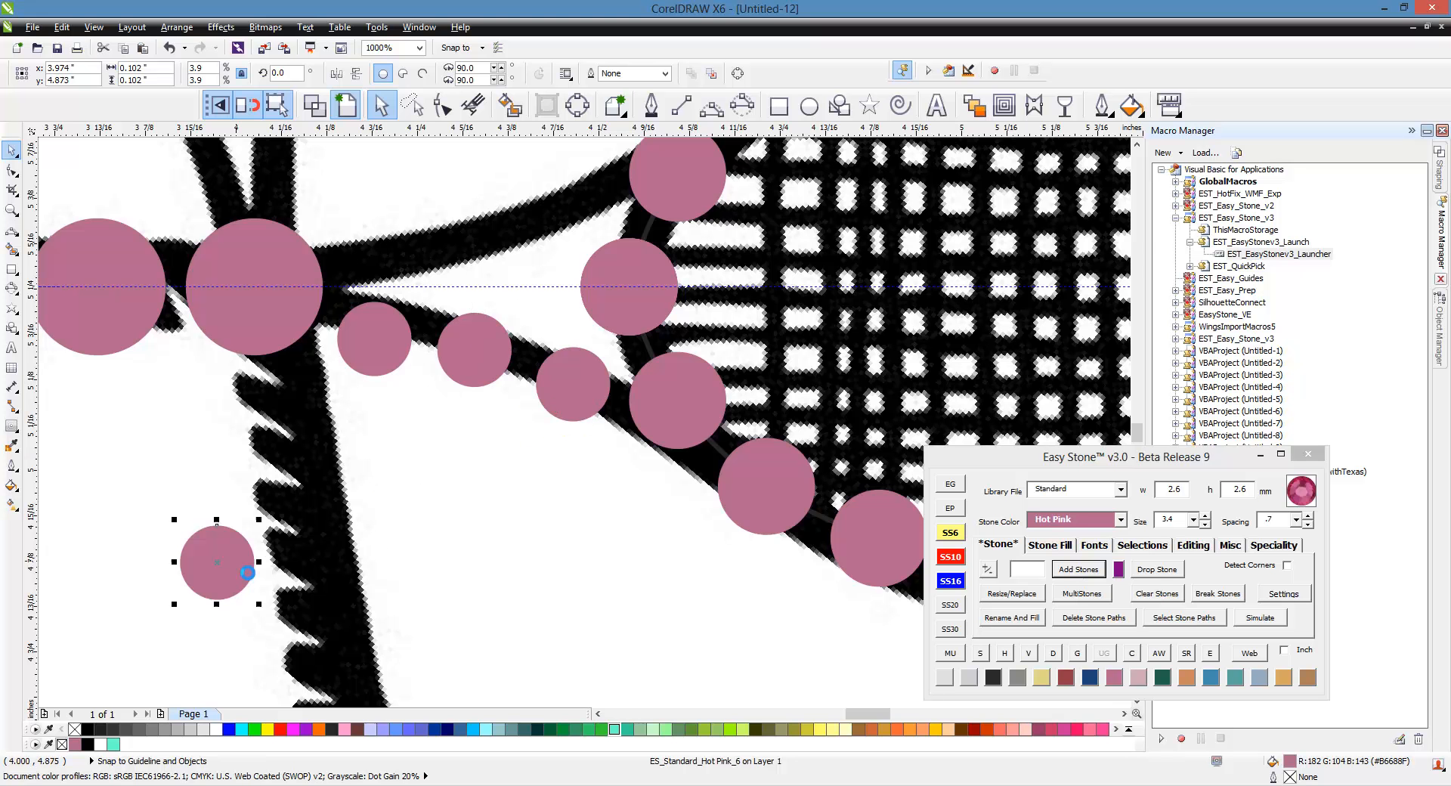
{"action": "key", "text": "Delete"}
{"action": "scroll", "coordinate": [448, 523], "scroll_direction": "down", "scroll_amount": 1}
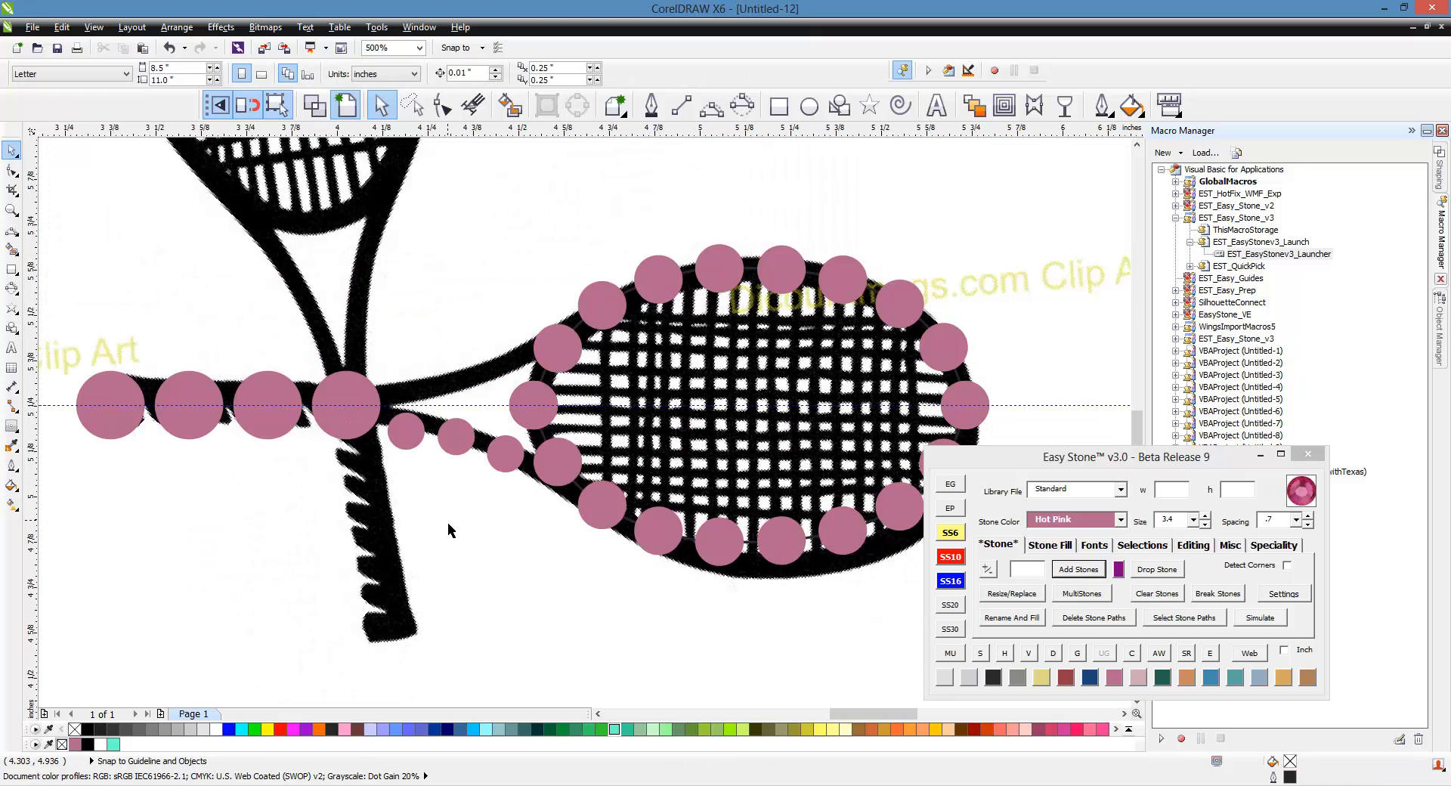
Step: Create a vertically mirrored copy of the three SS6 throat stones and adjoining handle stone, and align it over the upper throat line
{"action": "scroll", "coordinate": [447, 523], "scroll_direction": "up", "scroll_amount": 1}
{"action": "left_click", "coordinate": [616, 464]}
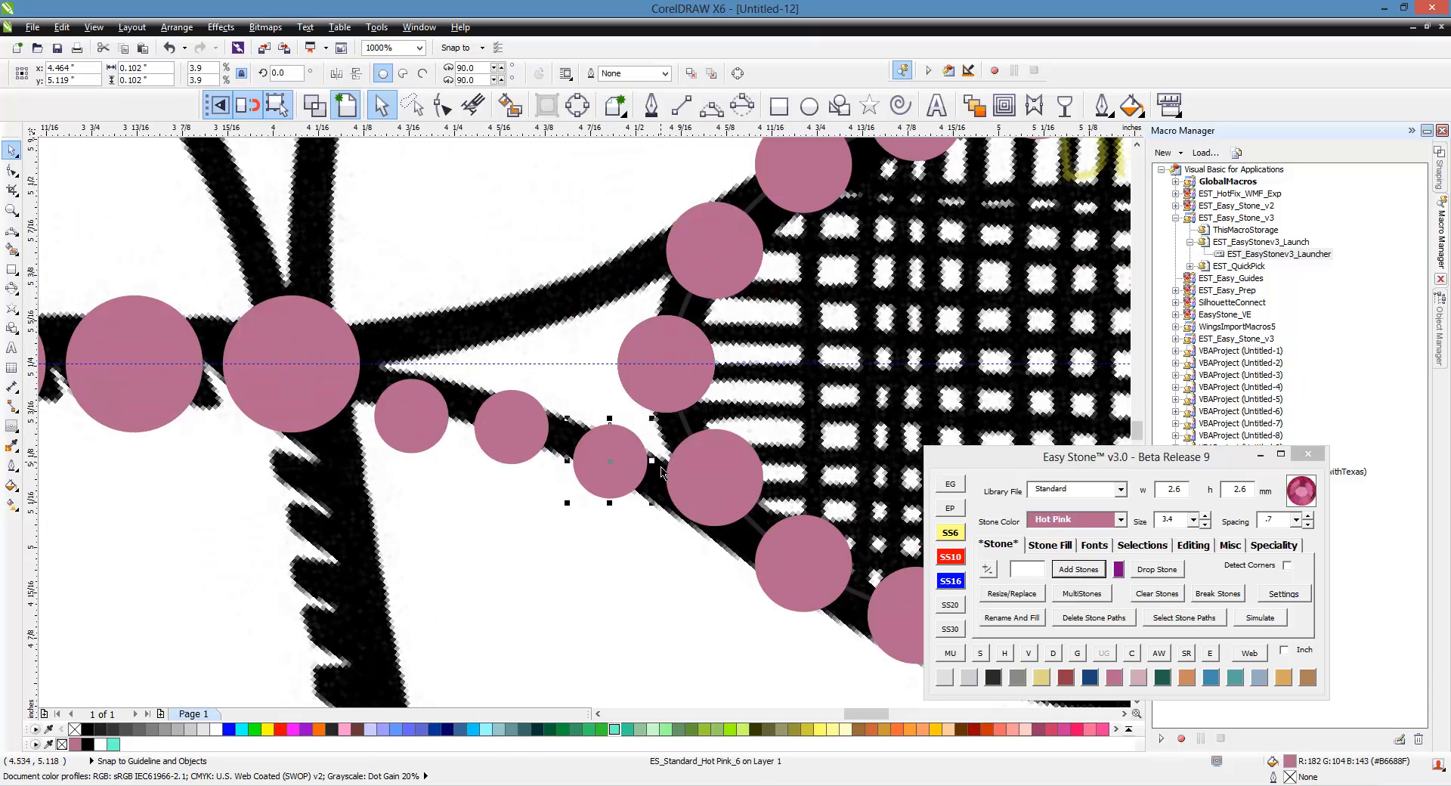
{"action": "left_click", "coordinate": [501, 440], "text": "shift"}
{"action": "left_click", "coordinate": [429, 437], "text": "shift"}
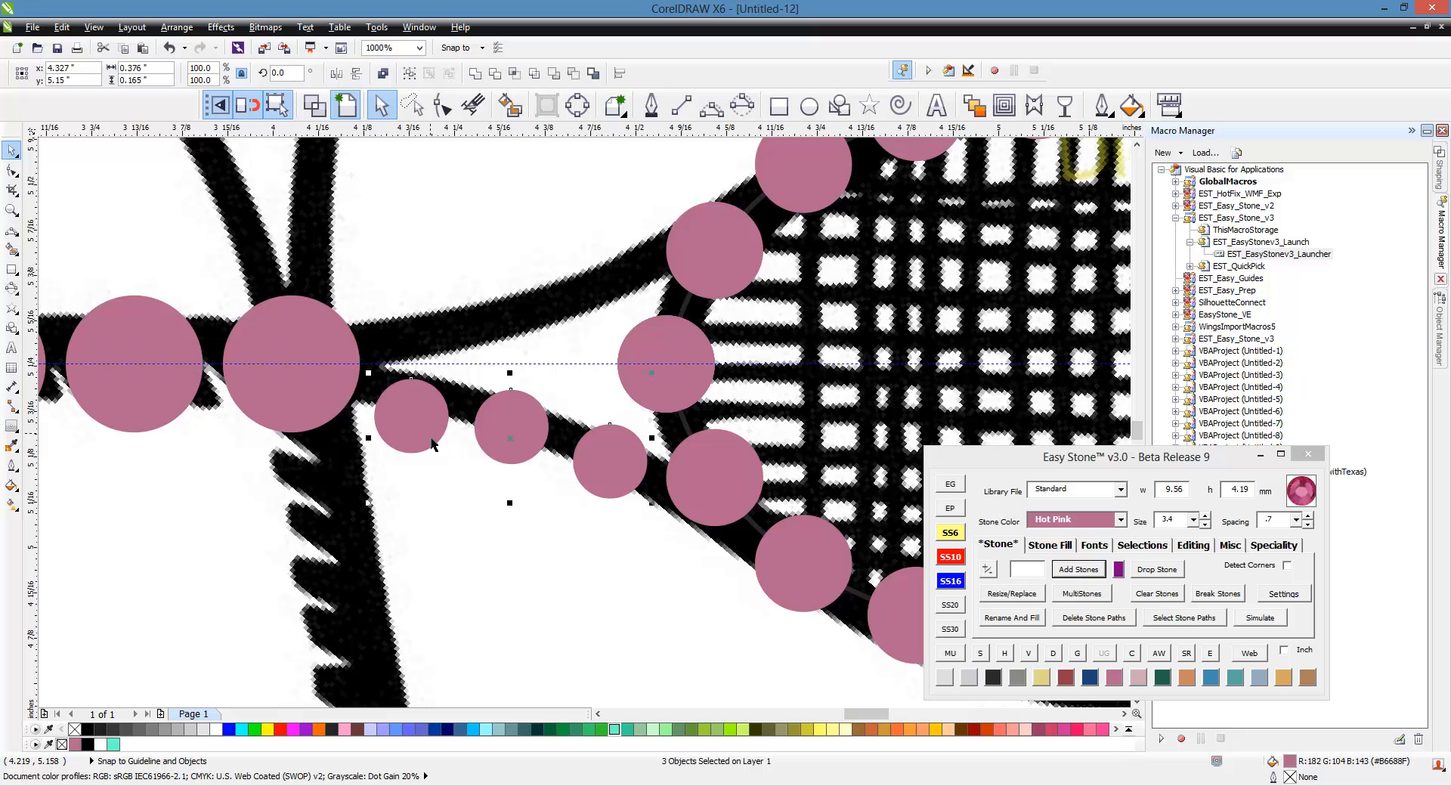
{"action": "left_click", "coordinate": [301, 419], "text": "shift"}
{"action": "left_click_drag", "start_coordinate": [444, 514], "coordinate": [412, 243]}
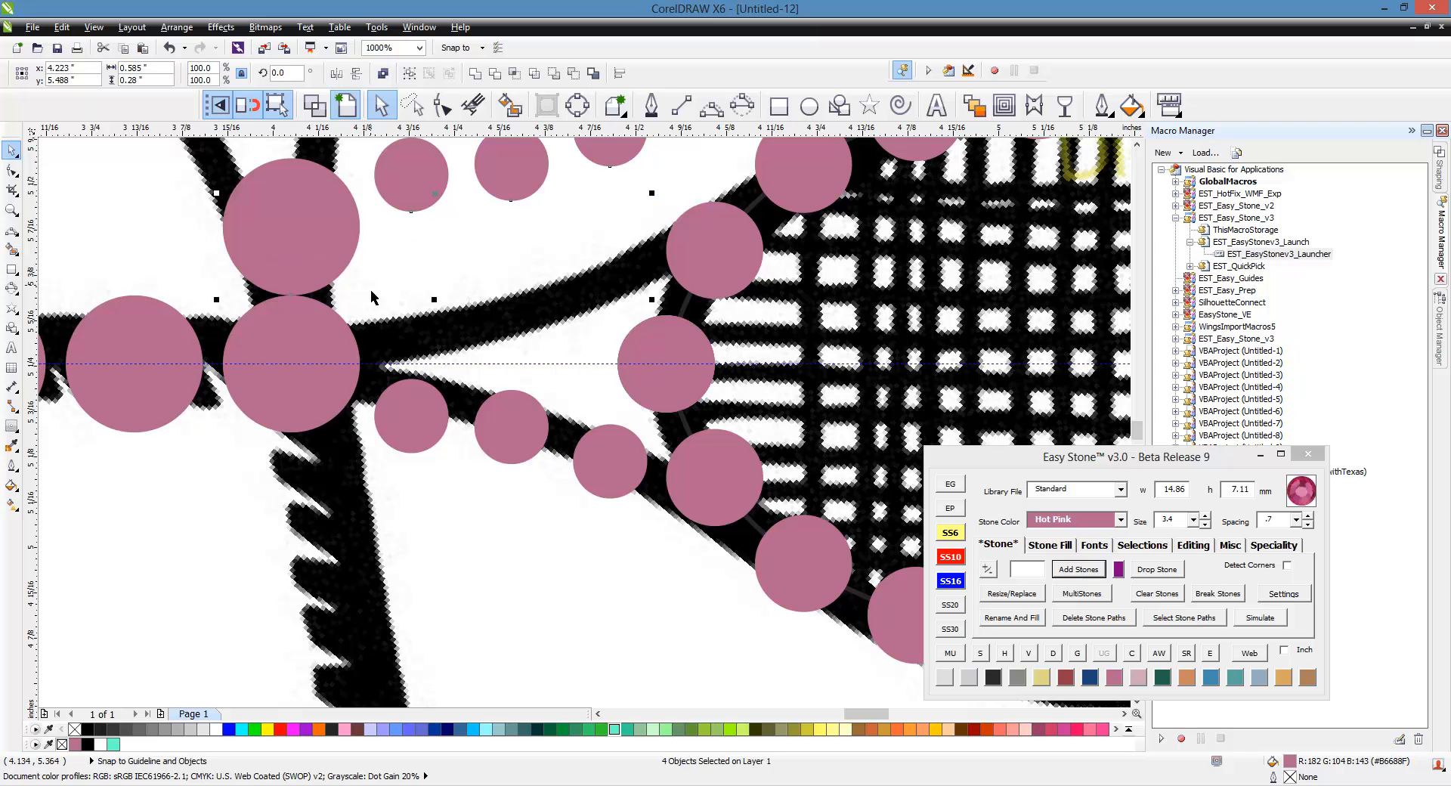
{"action": "left_click_drag", "start_coordinate": [300, 239], "coordinate": [301, 375]}
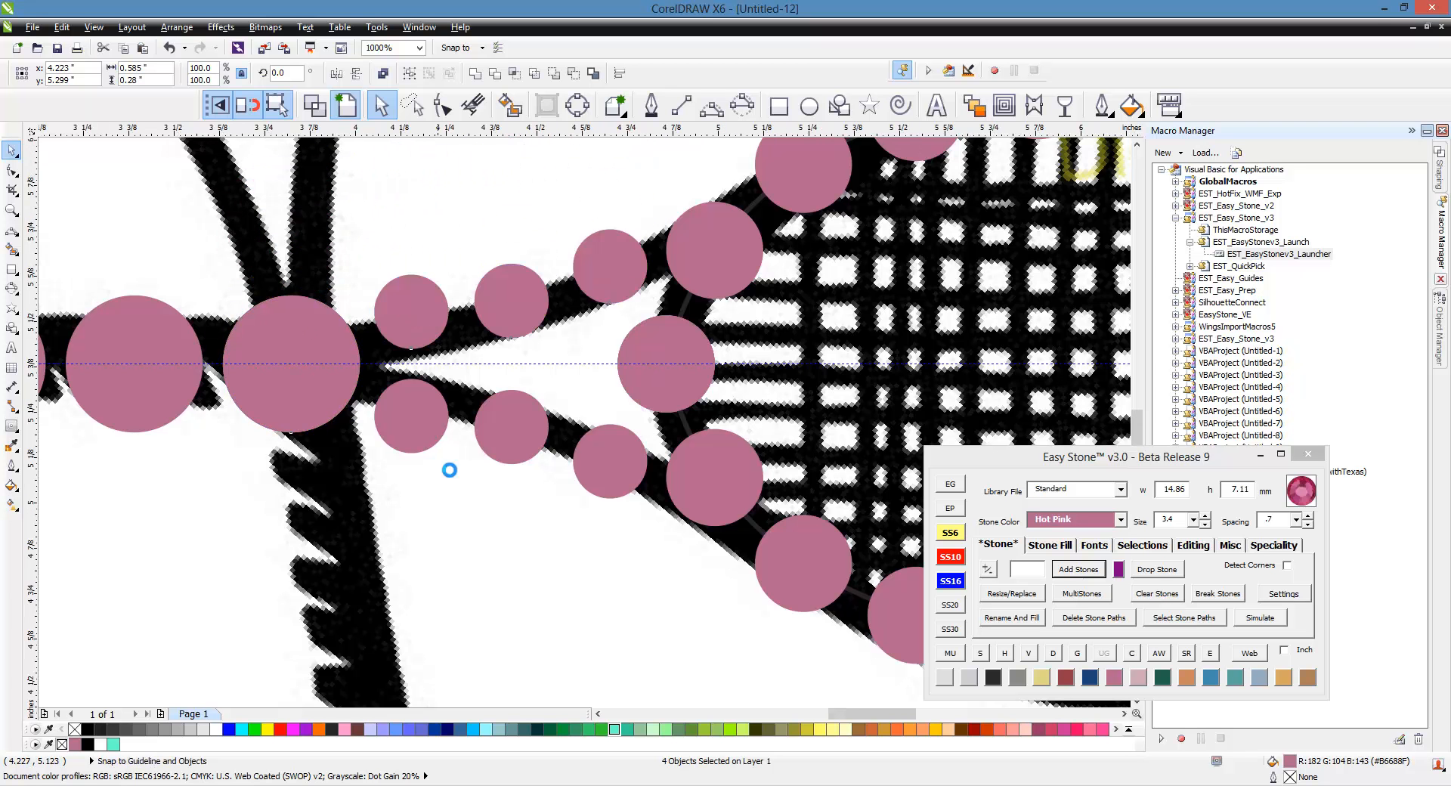
{"action": "scroll", "coordinate": [443, 463], "scroll_direction": "down", "scroll_amount": 1}
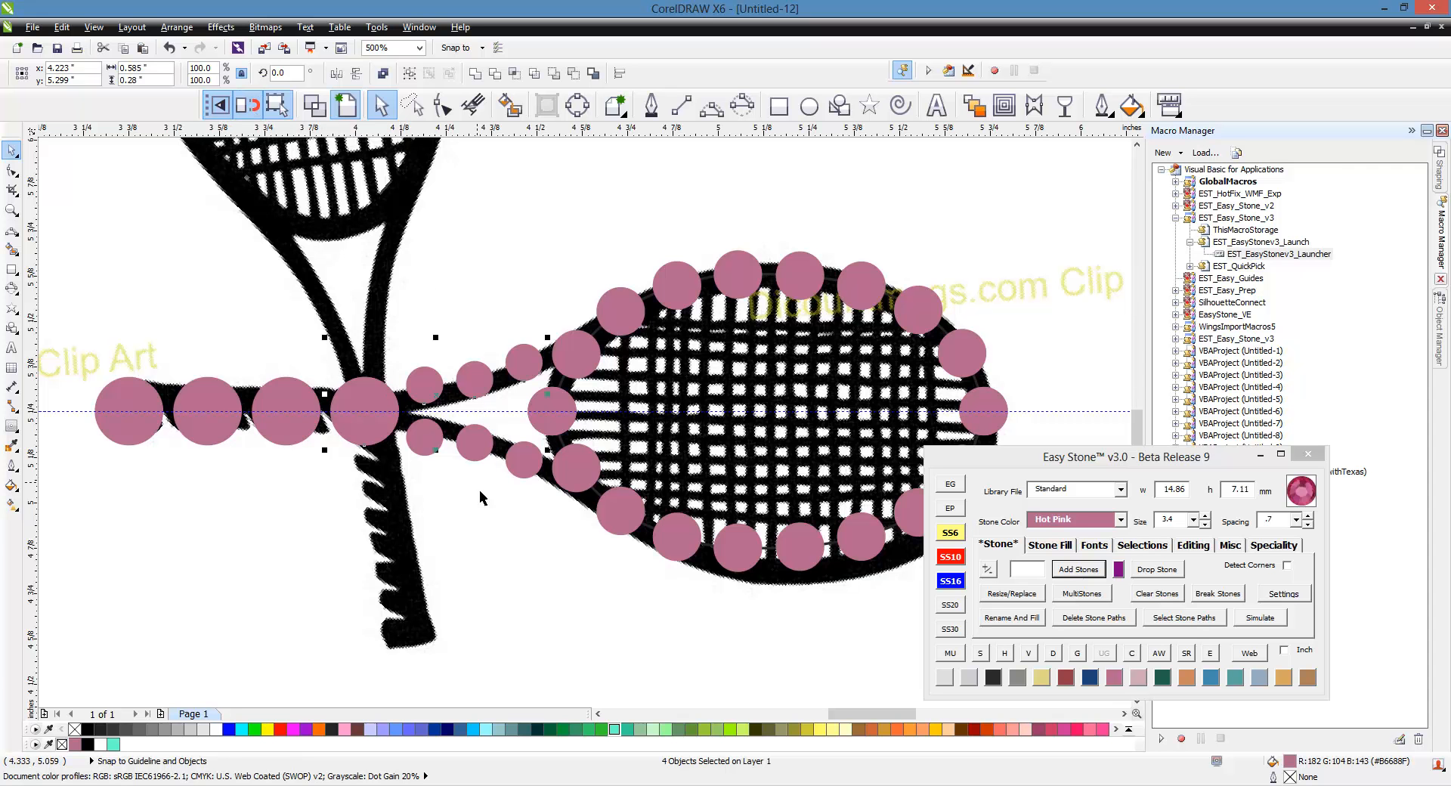
{"action": "left_click", "coordinate": [479, 511]}
Step: Place a copy of all the horizontal racket's stones in the empty area below the clipart template
{"action": "scroll", "coordinate": [281, 413], "scroll_direction": "down", "scroll_amount": 2}
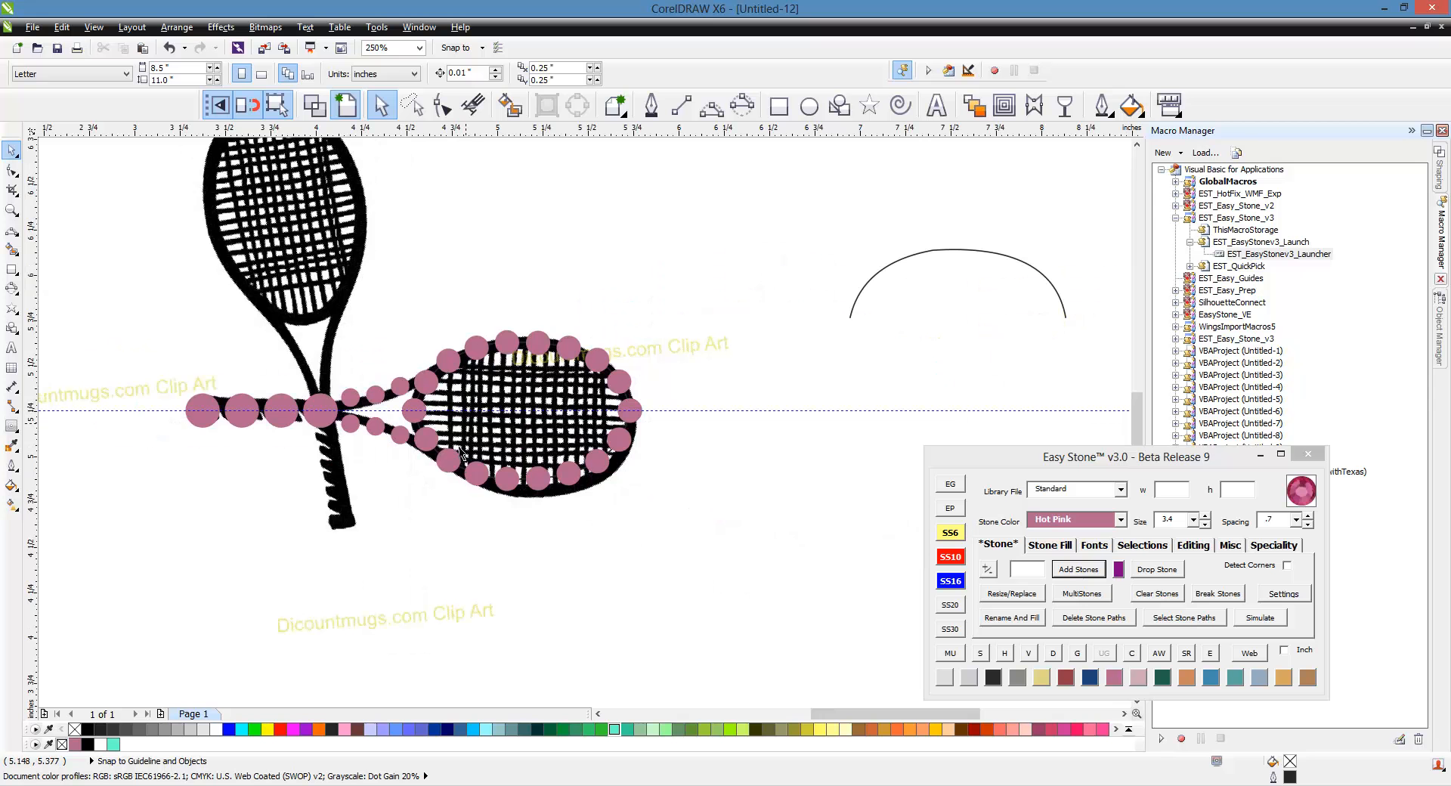
{"action": "scroll", "coordinate": [603, 374], "scroll_direction": "down", "scroll_amount": 2}
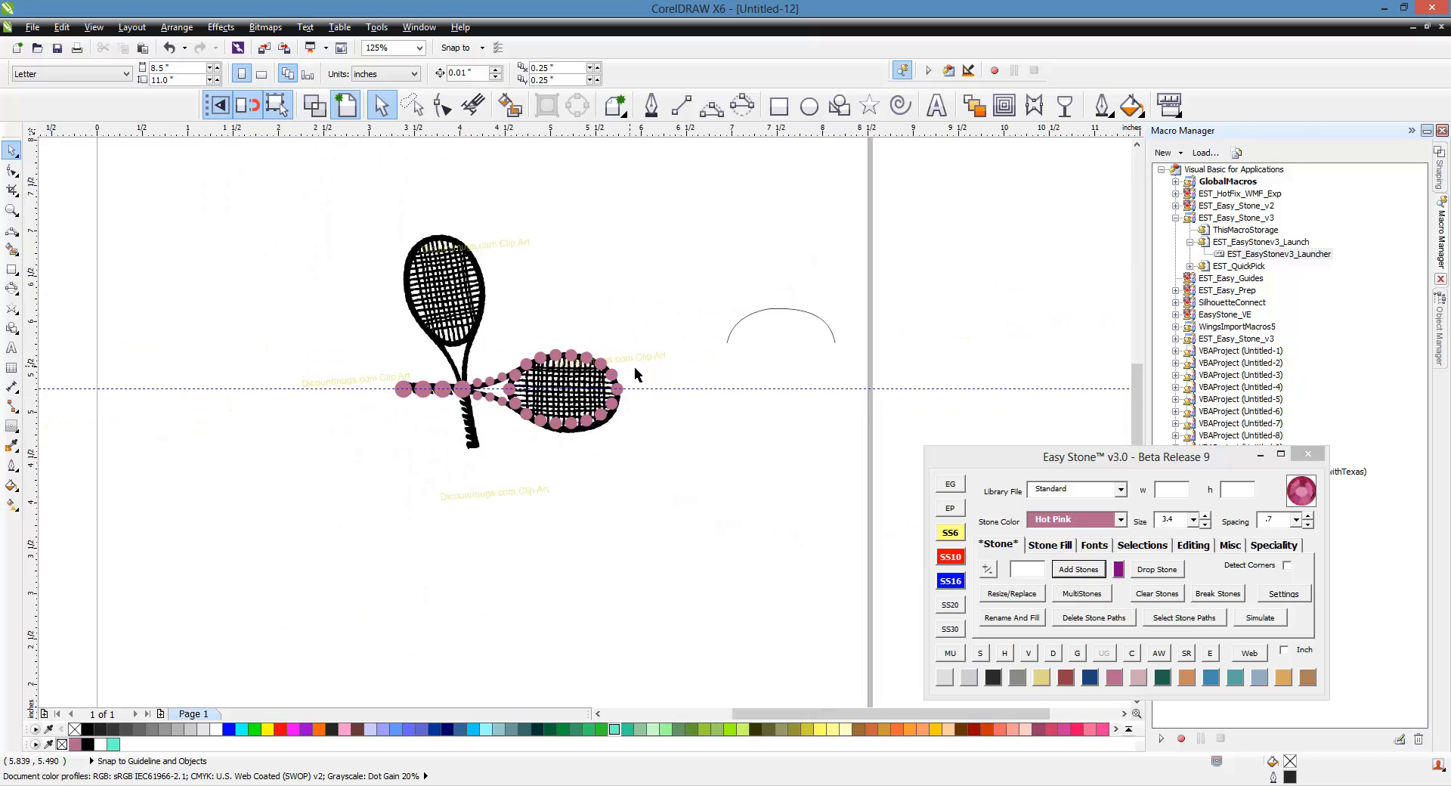
{"action": "left_click_drag", "start_coordinate": [660, 315], "coordinate": [401, 448]}
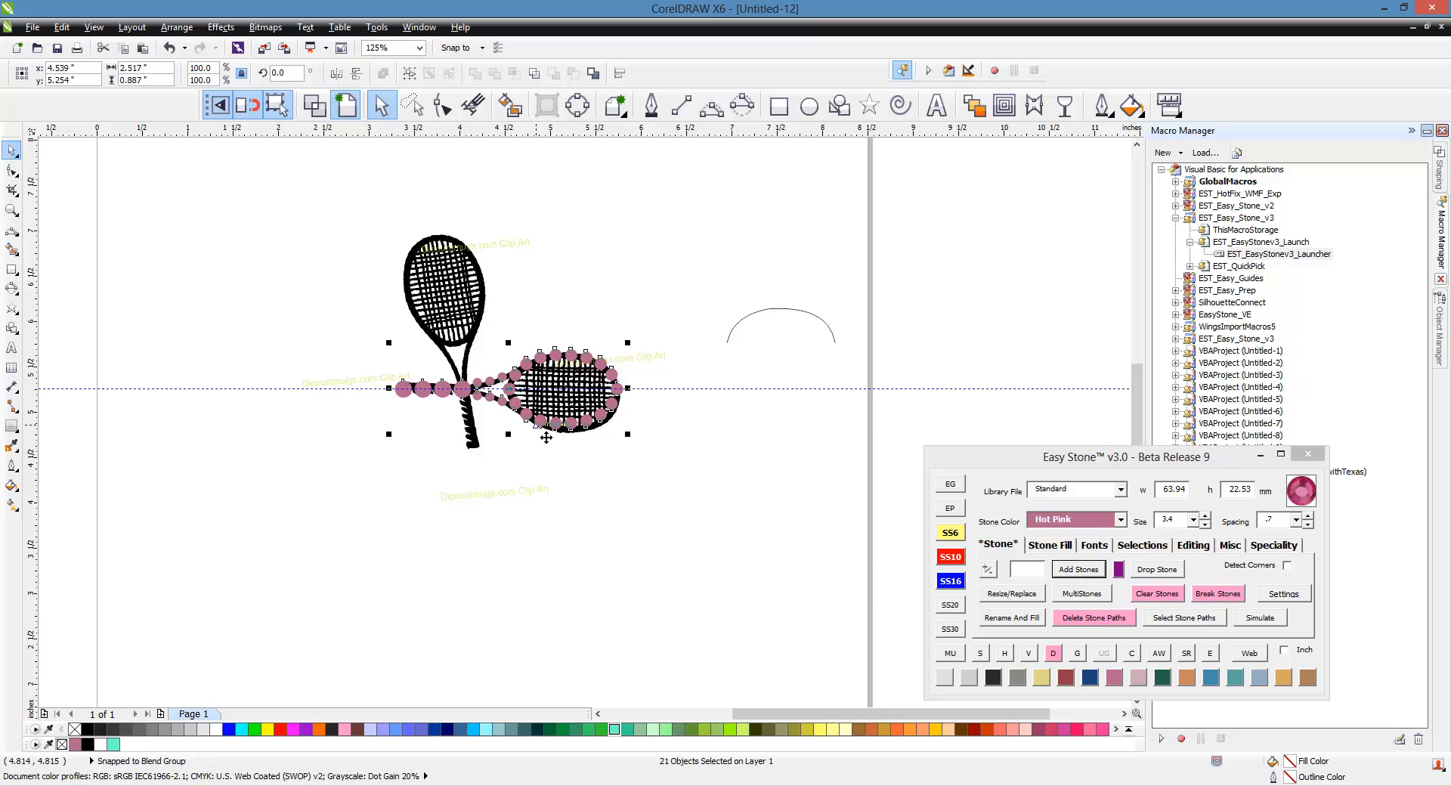
{"action": "left_click_drag", "start_coordinate": [547, 435], "coordinate": [665, 658]}
{"action": "right_click", "coordinate": [665, 658]}
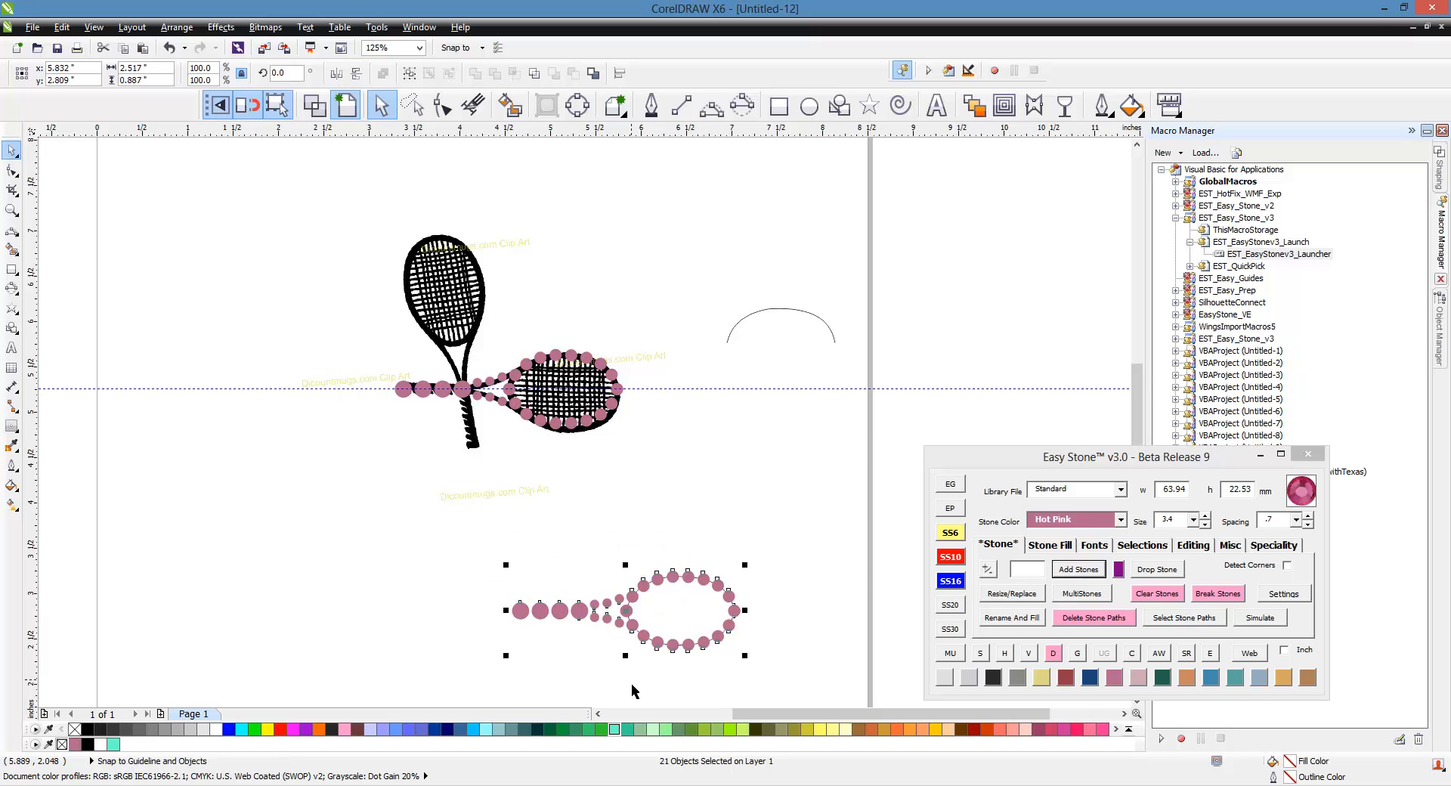
Step: Delete the stone paths from the copied racket and remove its overlapping duplicate stones
{"action": "scroll", "coordinate": [699, 680], "scroll_direction": "up", "scroll_amount": 1}
{"action": "left_click", "coordinate": [682, 682]}
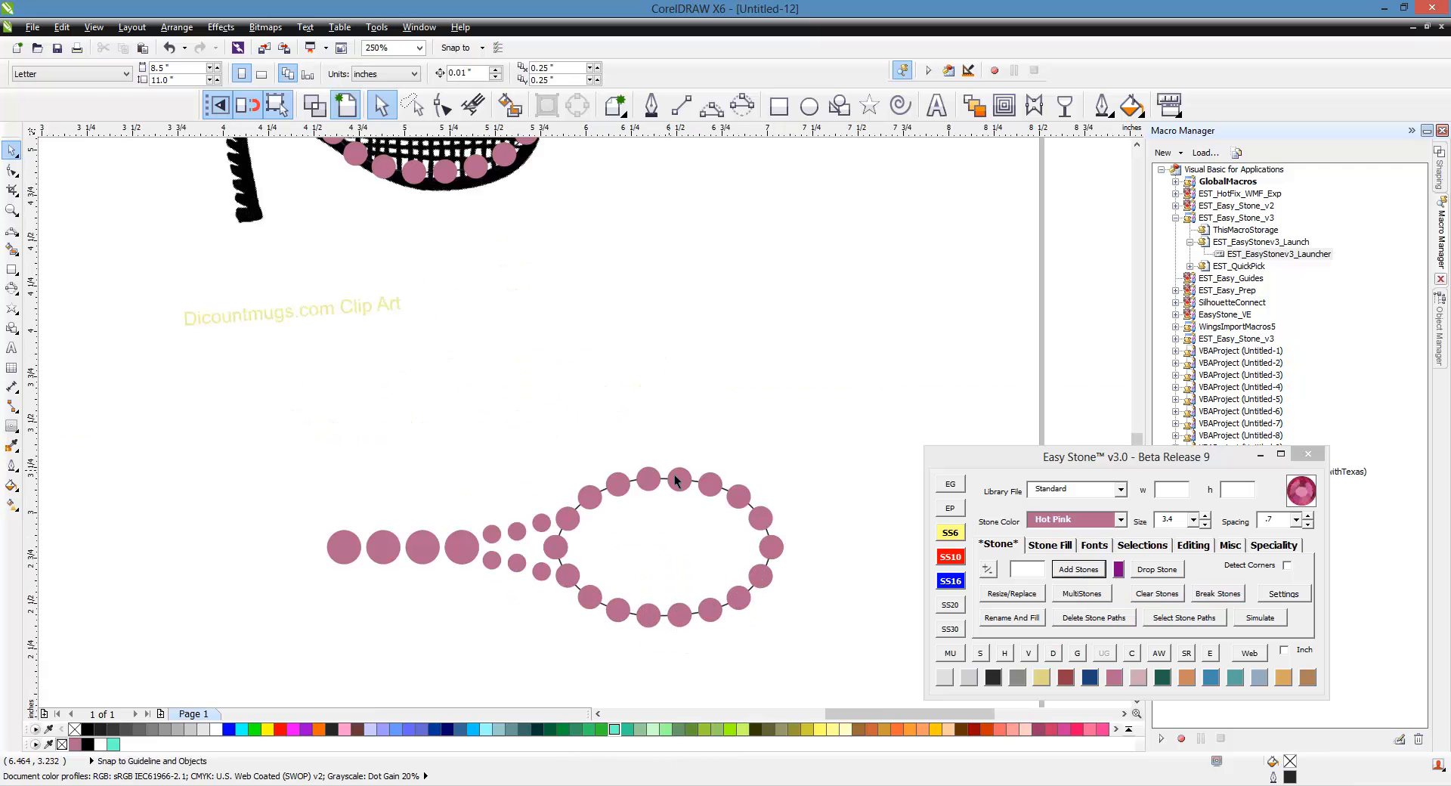
{"action": "left_click_drag", "start_coordinate": [865, 429], "coordinate": [260, 650]}
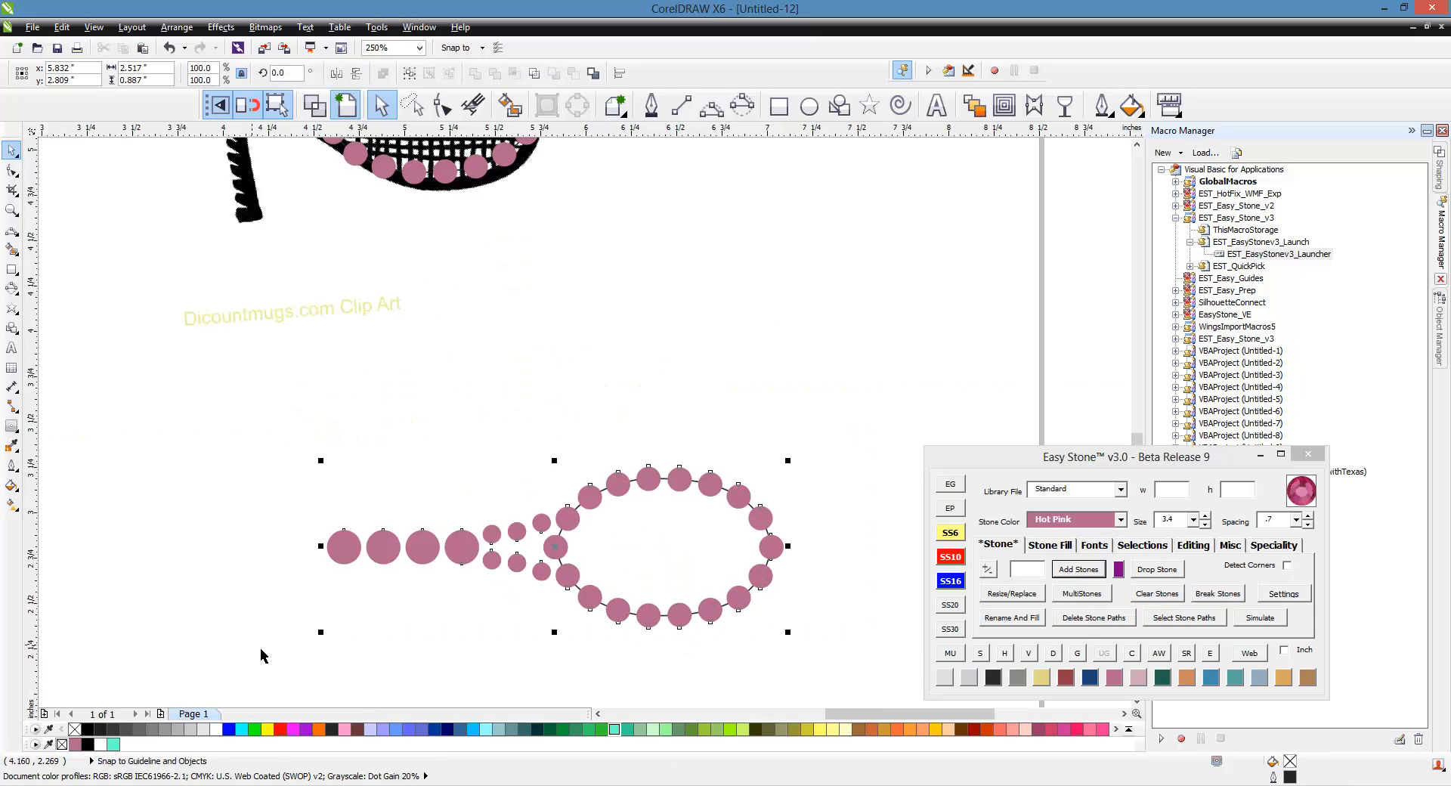
{"action": "left_click", "coordinate": [1092, 618]}
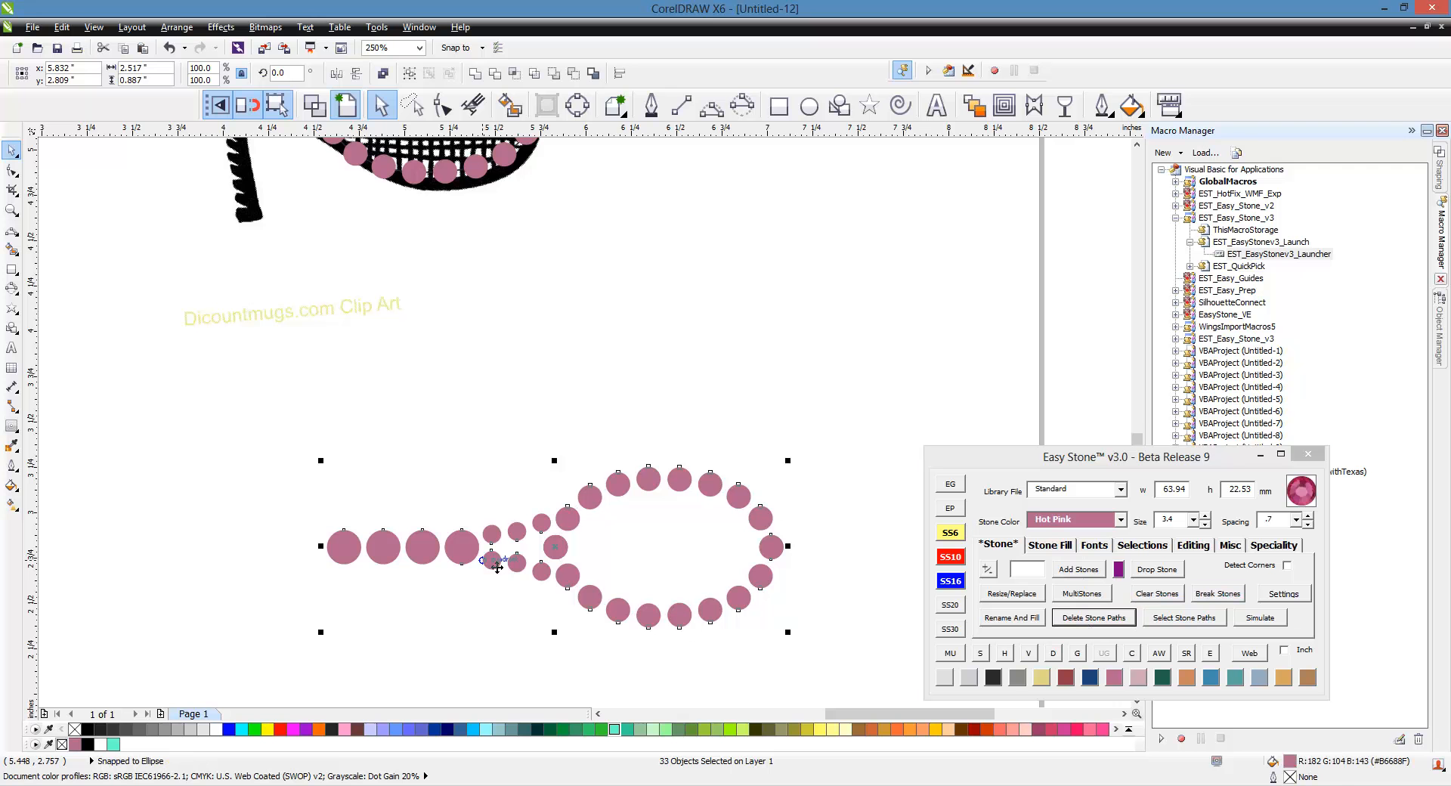
{"action": "left_click", "coordinate": [1131, 656]}
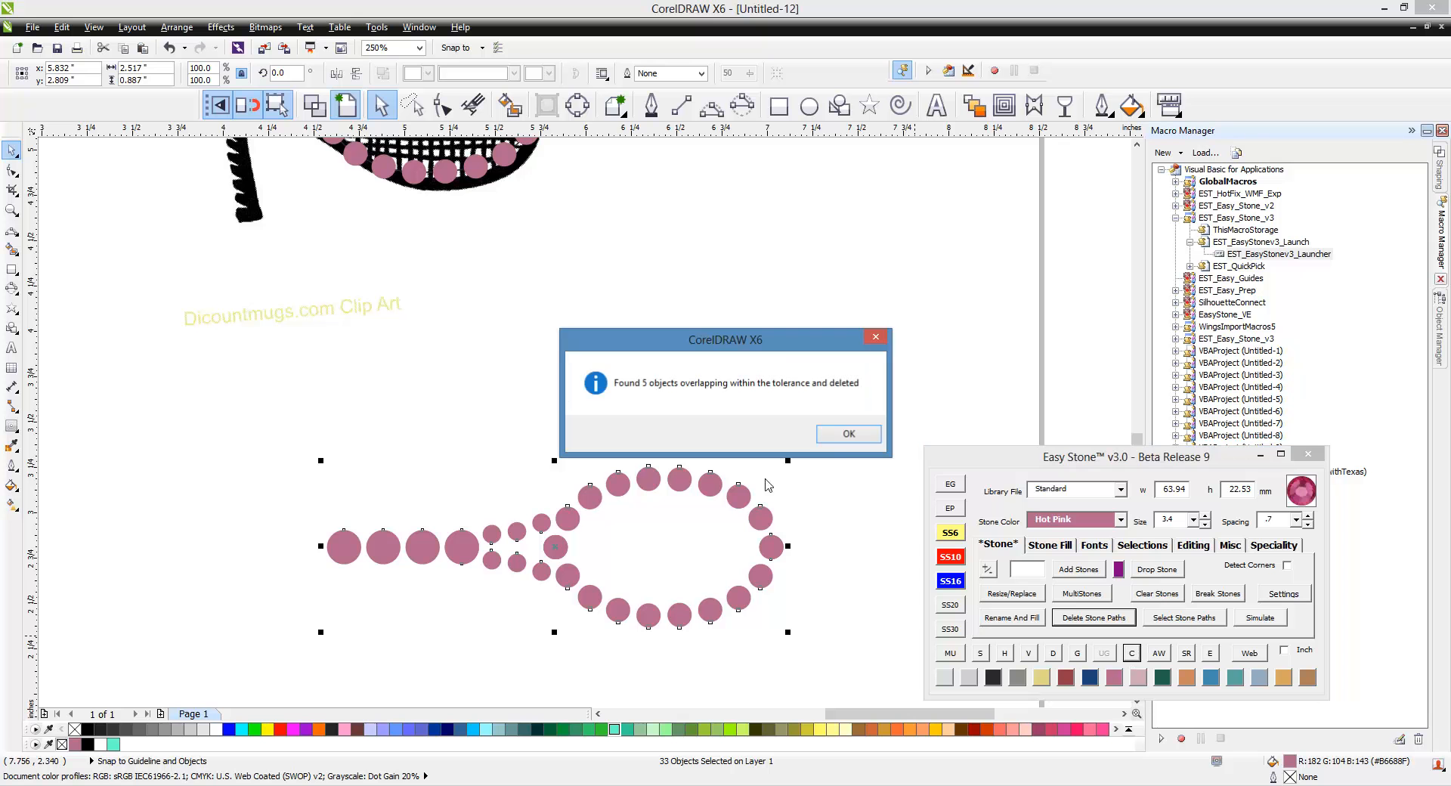
{"action": "left_click", "coordinate": [847, 439]}
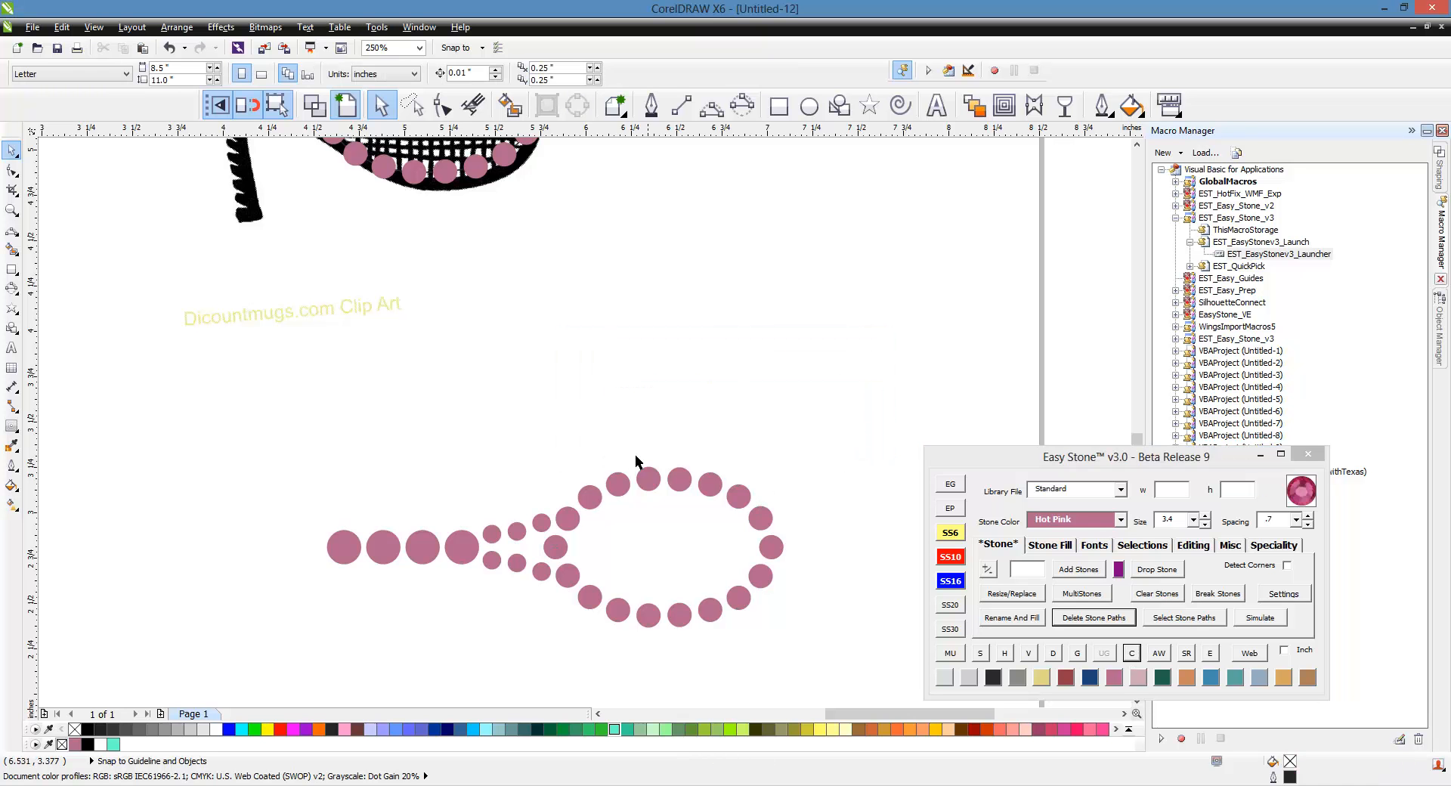
{"action": "scroll", "coordinate": [635, 455], "scroll_direction": "down", "scroll_amount": 1}
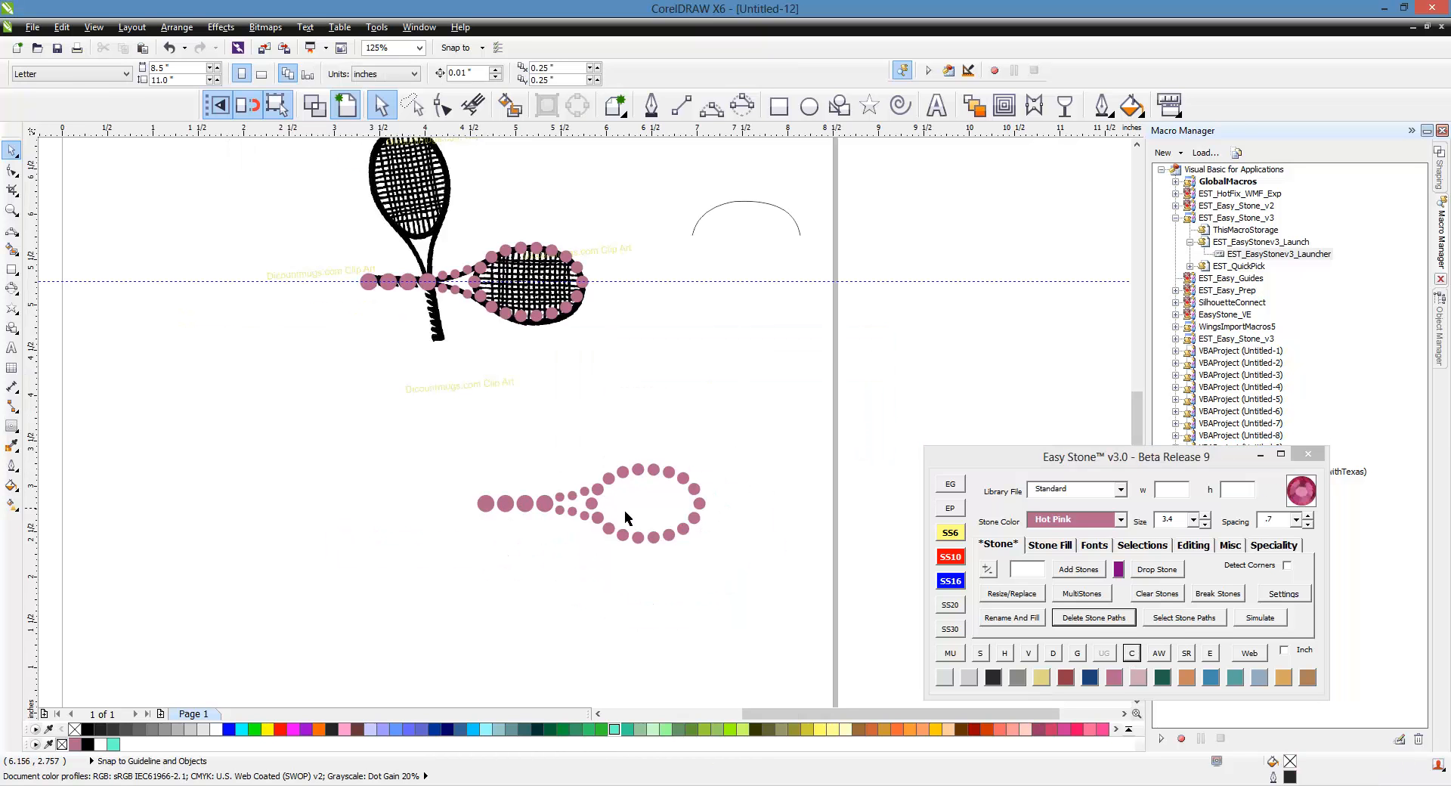
{"action": "scroll", "coordinate": [652, 516], "scroll_direction": "up", "scroll_amount": 1}
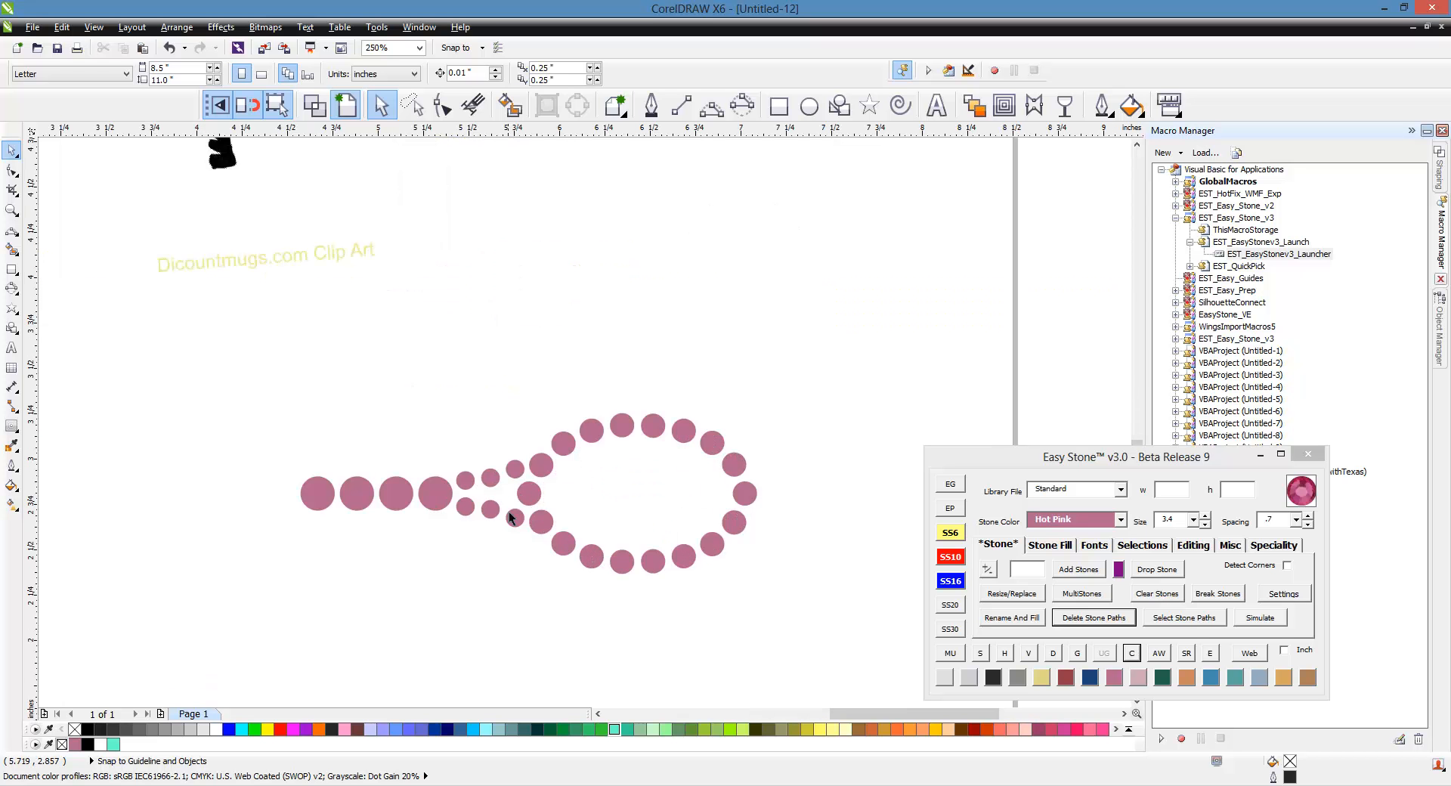
Step: Mirror a copy of the traced arc vertically beneath it and join both halves into one oval path
{"action": "scroll", "coordinate": [611, 493], "scroll_direction": "down", "scroll_amount": 1}
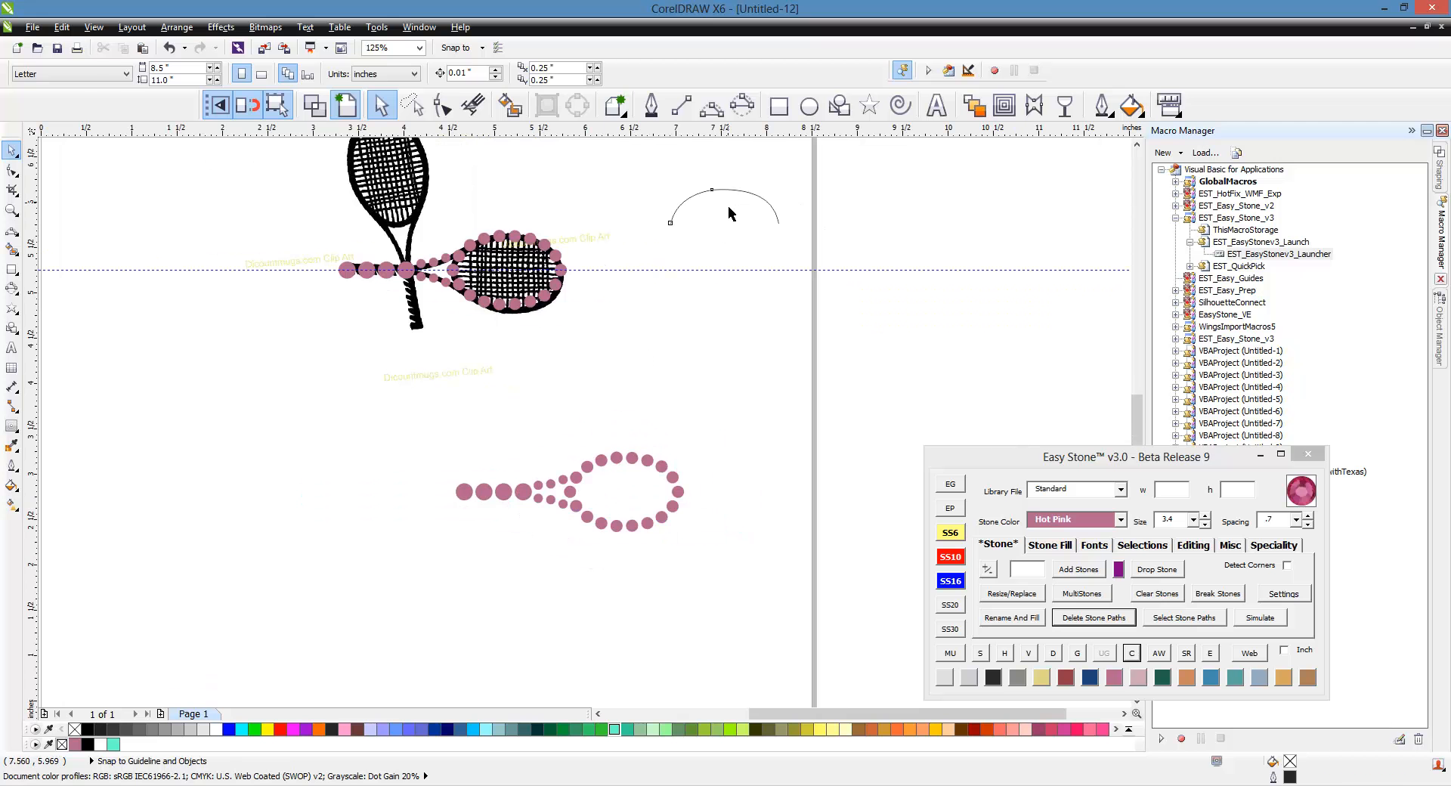
{"action": "left_click_drag", "start_coordinate": [732, 212], "coordinate": [778, 366]}
{"action": "scroll", "coordinate": [775, 363], "scroll_direction": "up", "scroll_amount": 1}
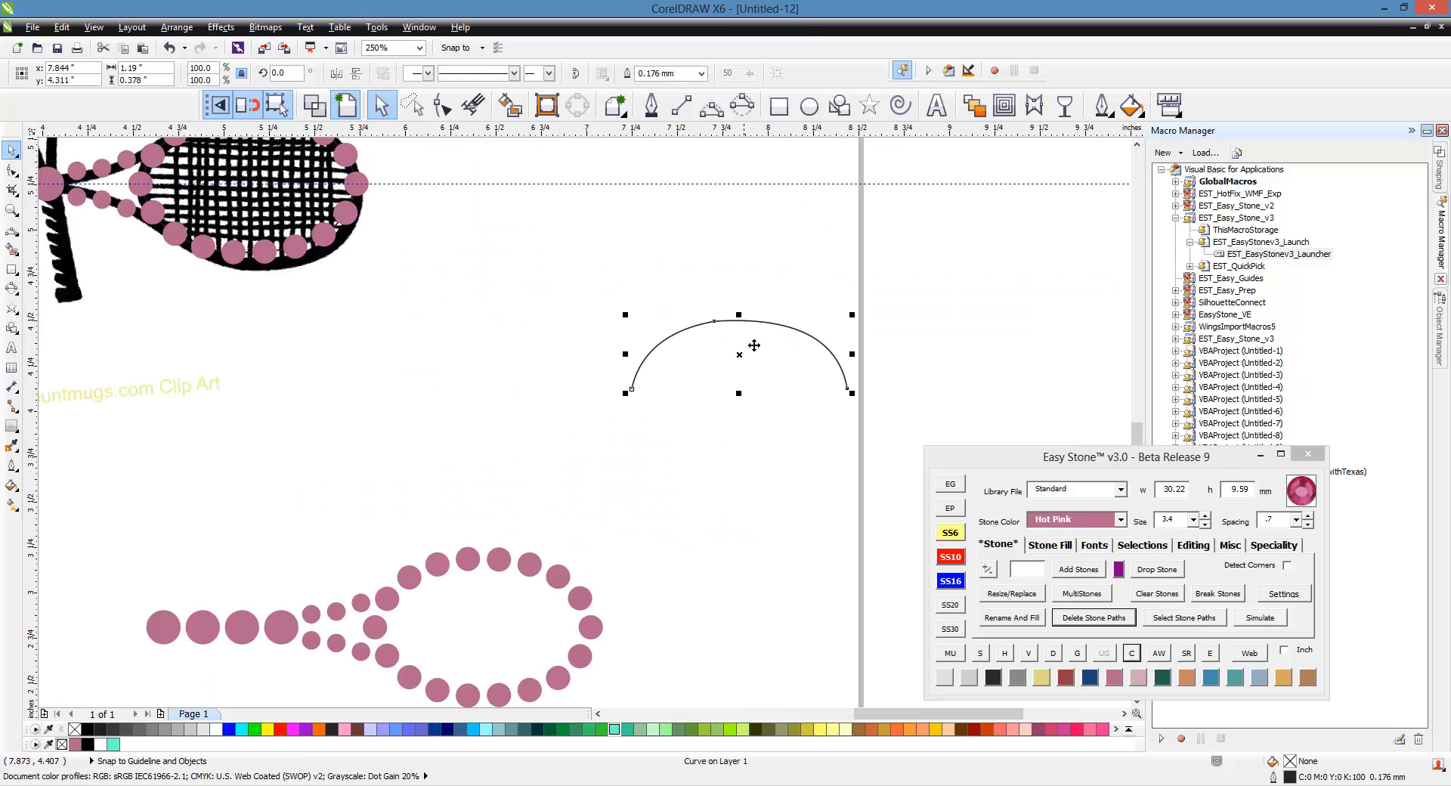
{"action": "left_click_drag", "start_coordinate": [738, 315], "coordinate": [740, 414]}
{"action": "right_click", "coordinate": [734, 413]}
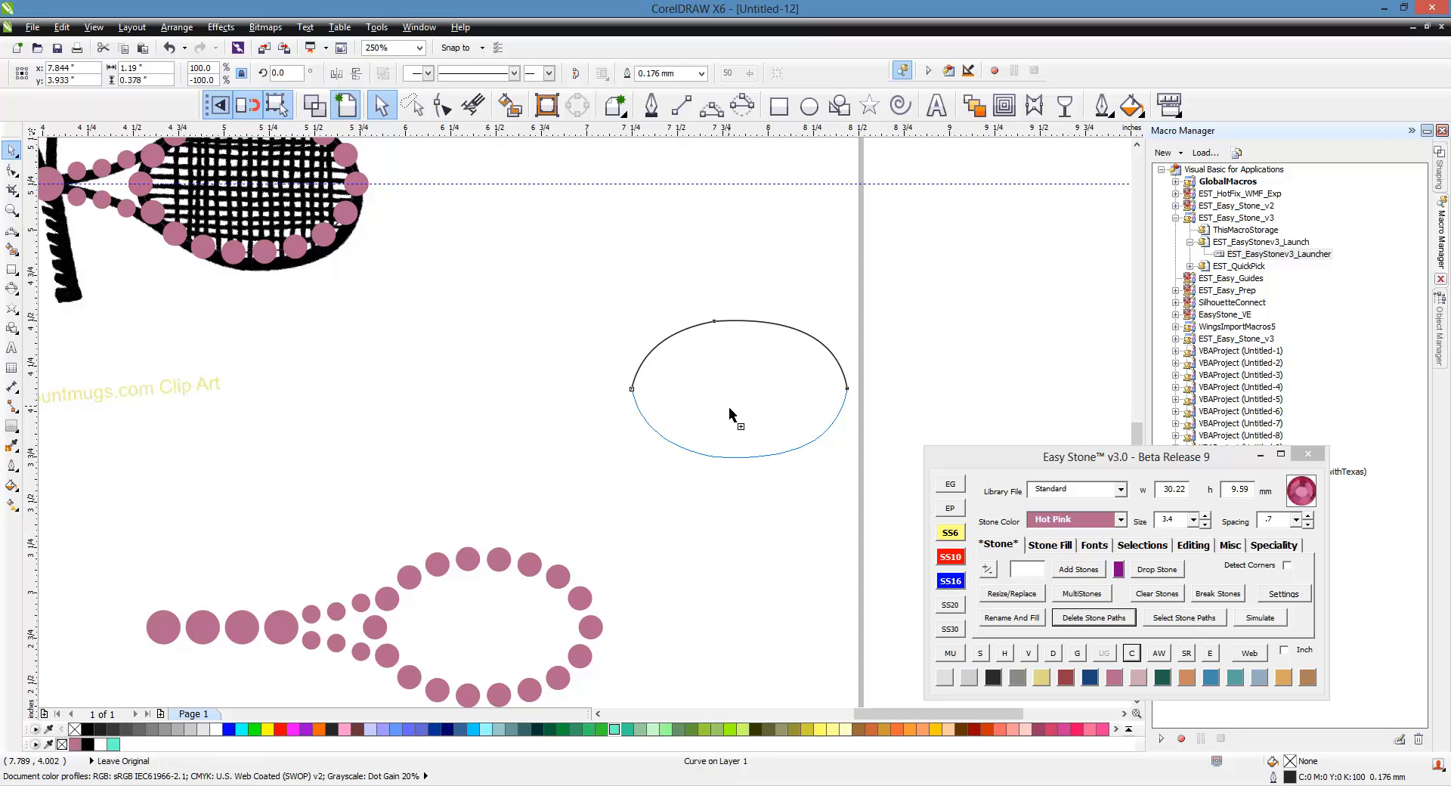
{"action": "left_click_drag", "start_coordinate": [729, 409], "coordinate": [729, 410]}
{"action": "left_click_drag", "start_coordinate": [924, 301], "coordinate": [578, 478]}
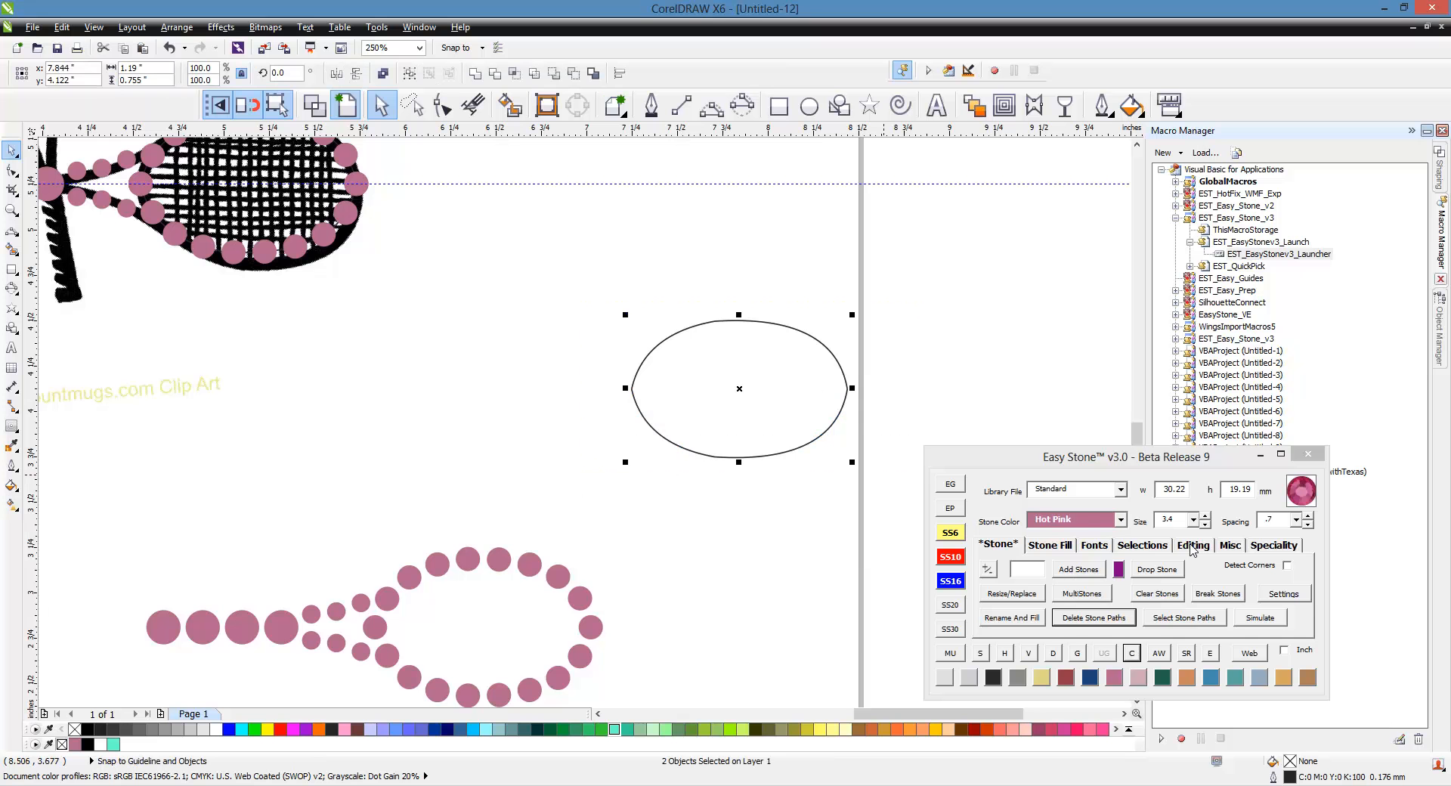
{"action": "left_click", "coordinate": [1192, 545]}
{"action": "left_click", "coordinate": [1117, 569]}
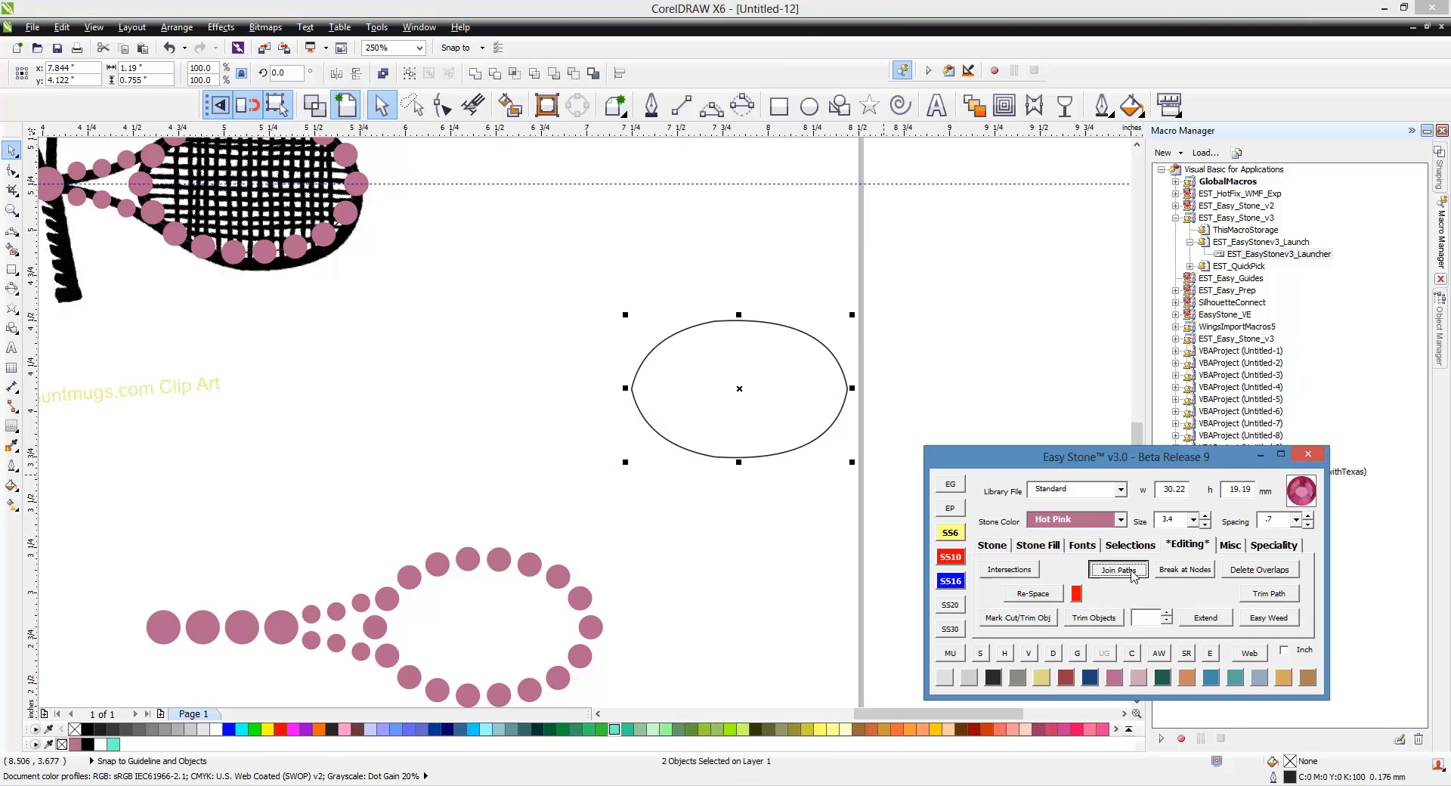
{"action": "left_click", "coordinate": [783, 414]}
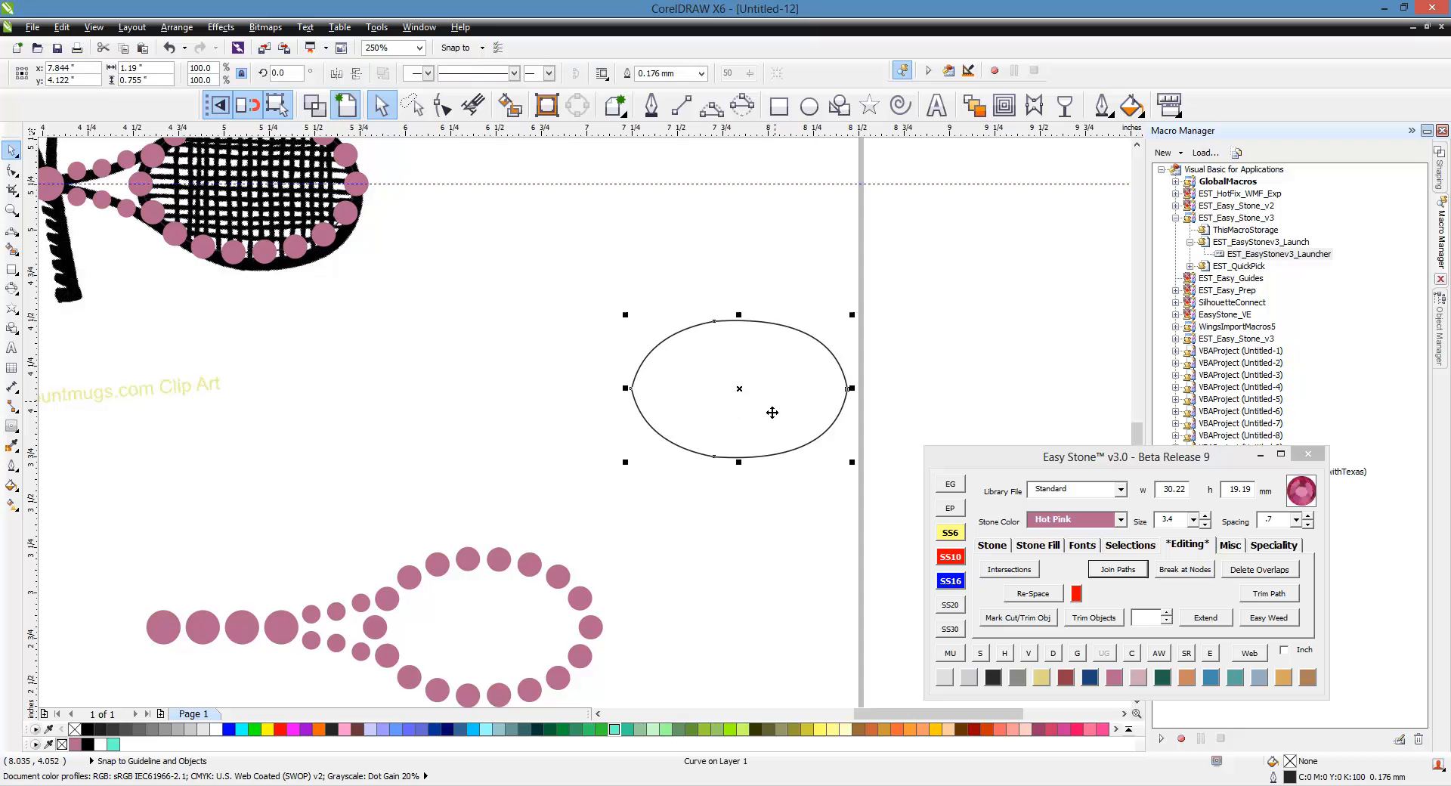
Step: Move the joined oval onto the copied racket's head so that it runs through the centers of the frame stones
{"action": "left_click_drag", "start_coordinate": [772, 413], "coordinate": [621, 430]}
{"action": "left_click_drag", "start_coordinate": [617, 448], "coordinate": [490, 657]}
{"action": "scroll", "coordinate": [669, 435], "scroll_direction": "down", "scroll_amount": 1}
{"action": "scroll", "coordinate": [593, 531], "scroll_direction": "up", "scroll_amount": 2}
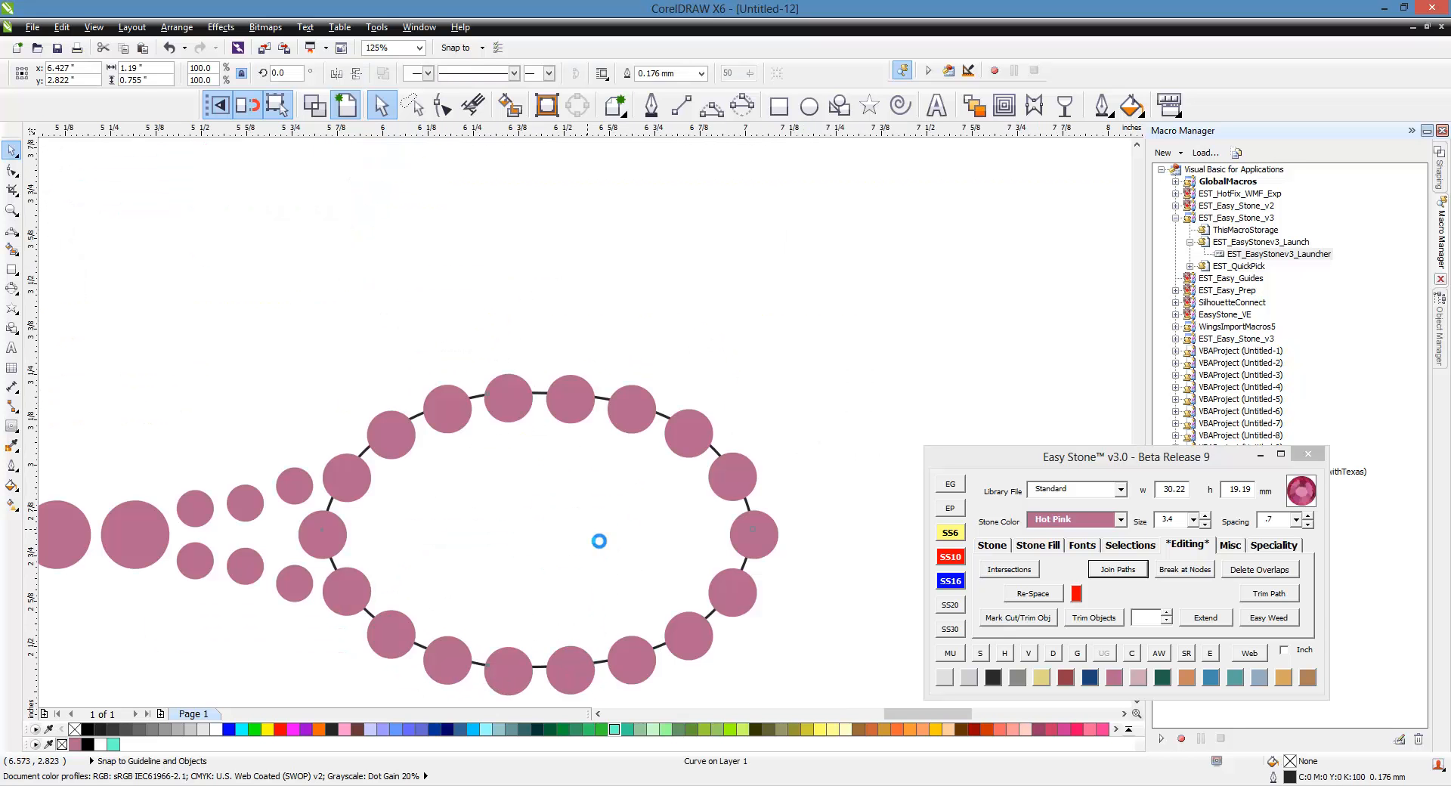
{"action": "left_click", "coordinate": [839, 614]}
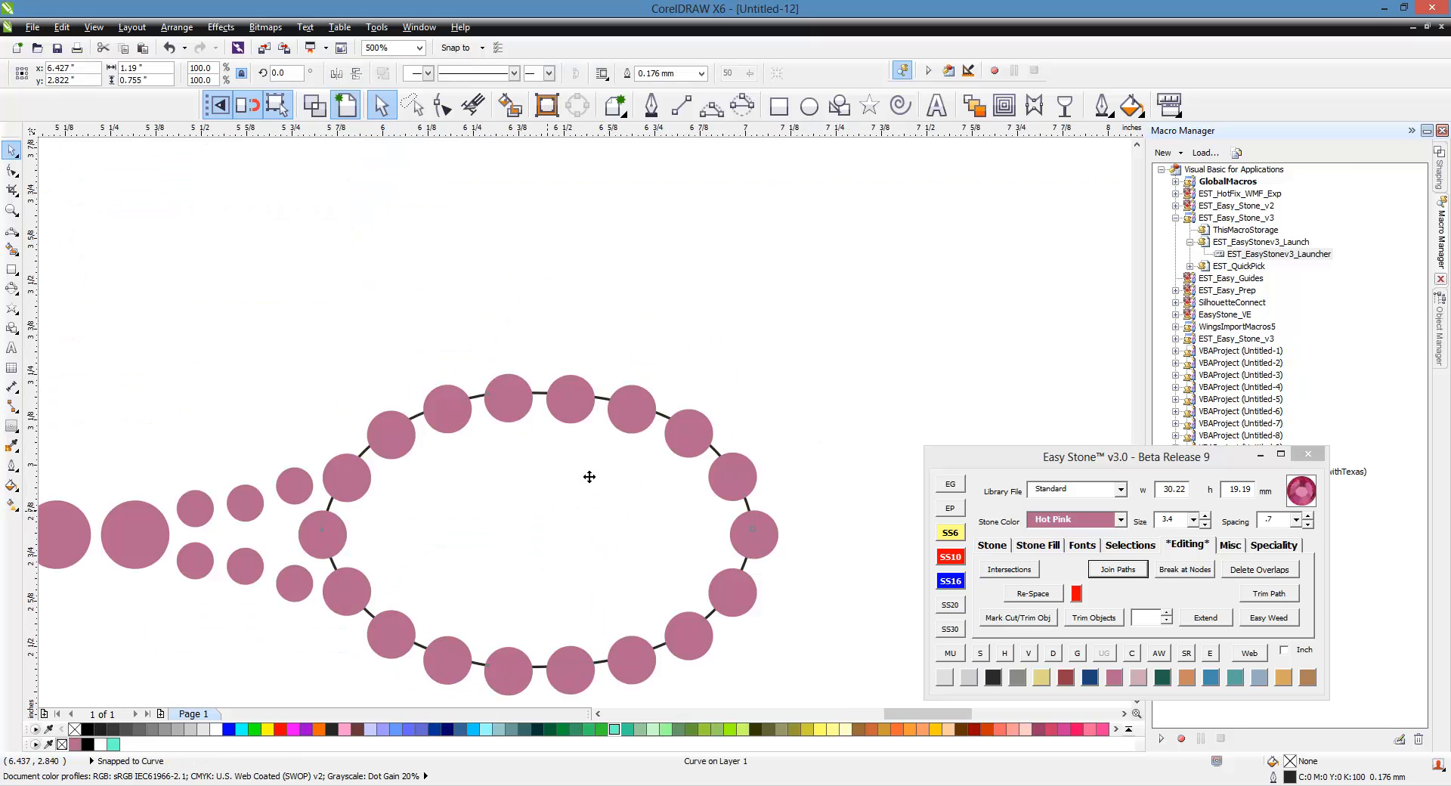
{"action": "scroll", "coordinate": [691, 333], "scroll_direction": "down", "scroll_amount": 1}
{"action": "scroll", "coordinate": [612, 456], "scroll_direction": "up", "scroll_amount": 1}
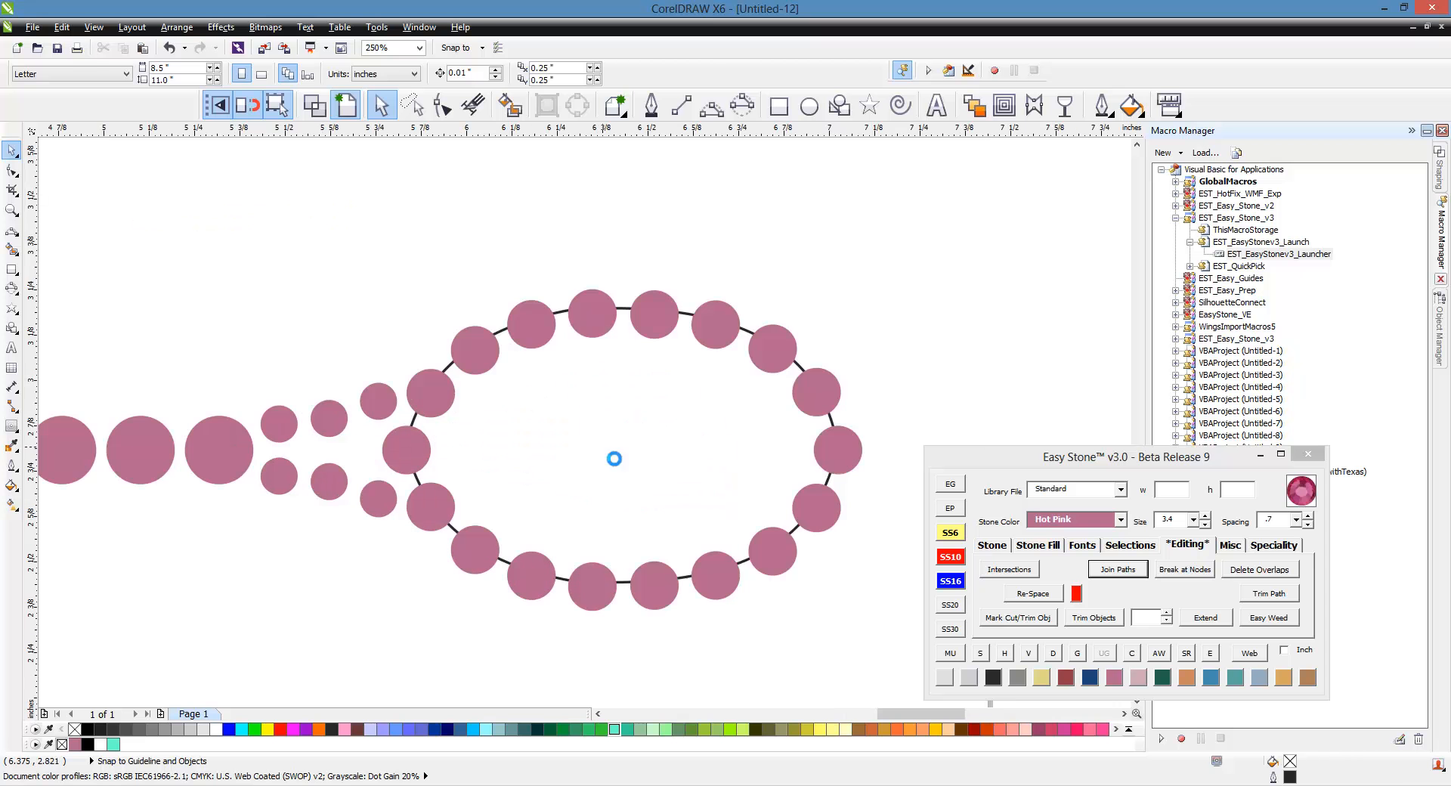
{"action": "left_click", "coordinate": [787, 460]}
{"action": "left_click_drag", "start_coordinate": [787, 460], "coordinate": [838, 437]}
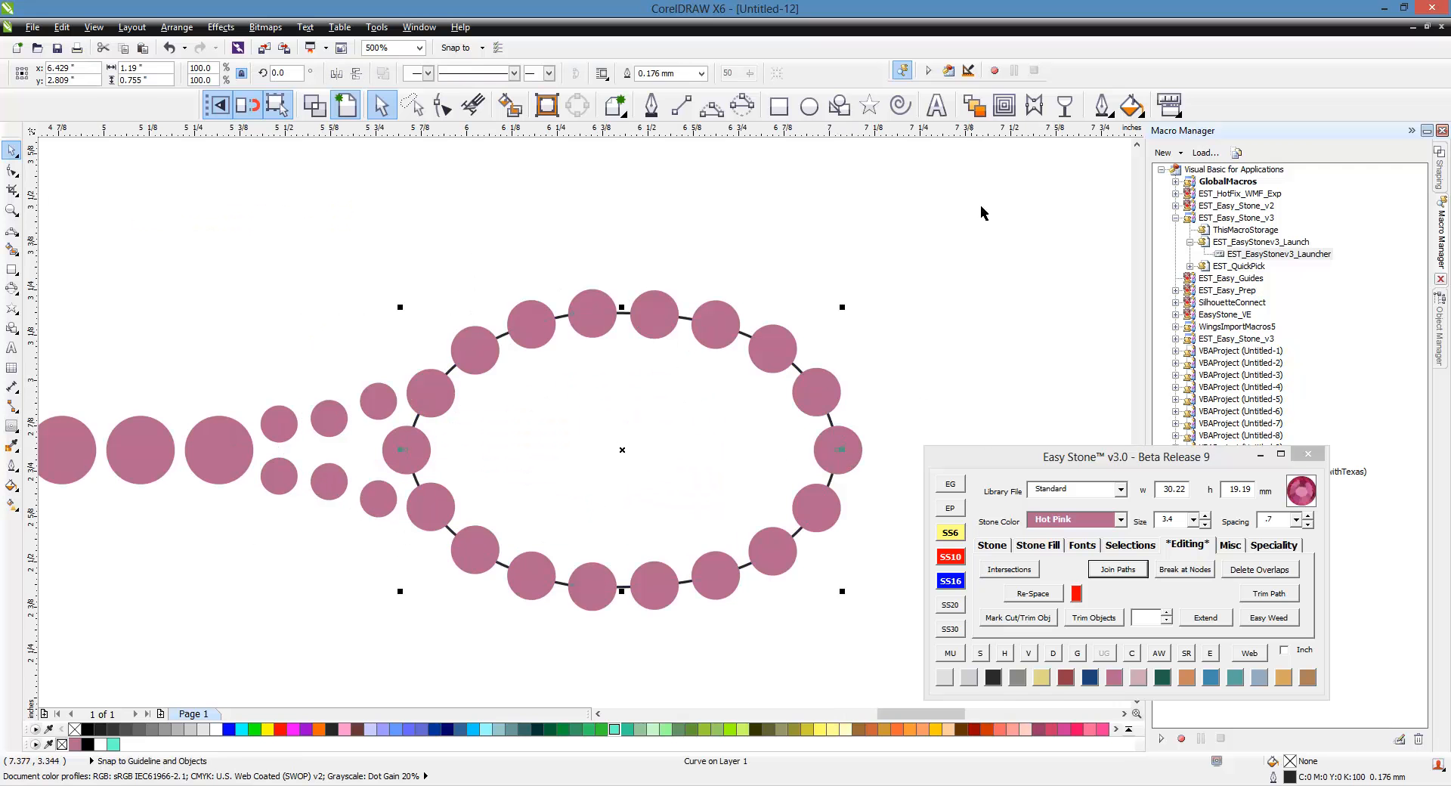
Step: Add a one-step inside contour to the oval with a 0.083-inch offset and give the contour a yellow outline
{"action": "left_click", "coordinate": [1004, 106]}
{"action": "left_click_drag", "start_coordinate": [758, 376], "coordinate": [799, 344]}
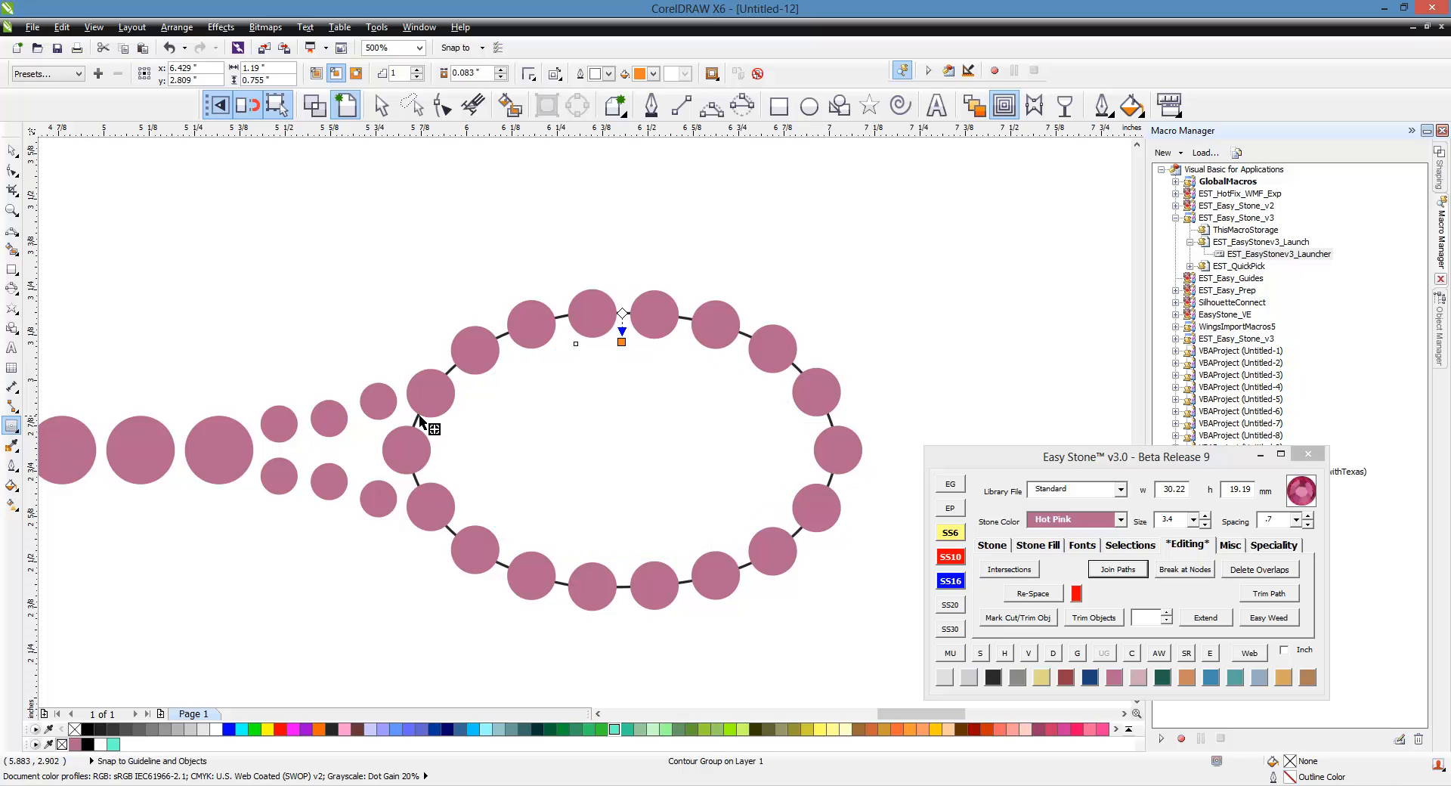
{"action": "left_click", "coordinate": [608, 73]}
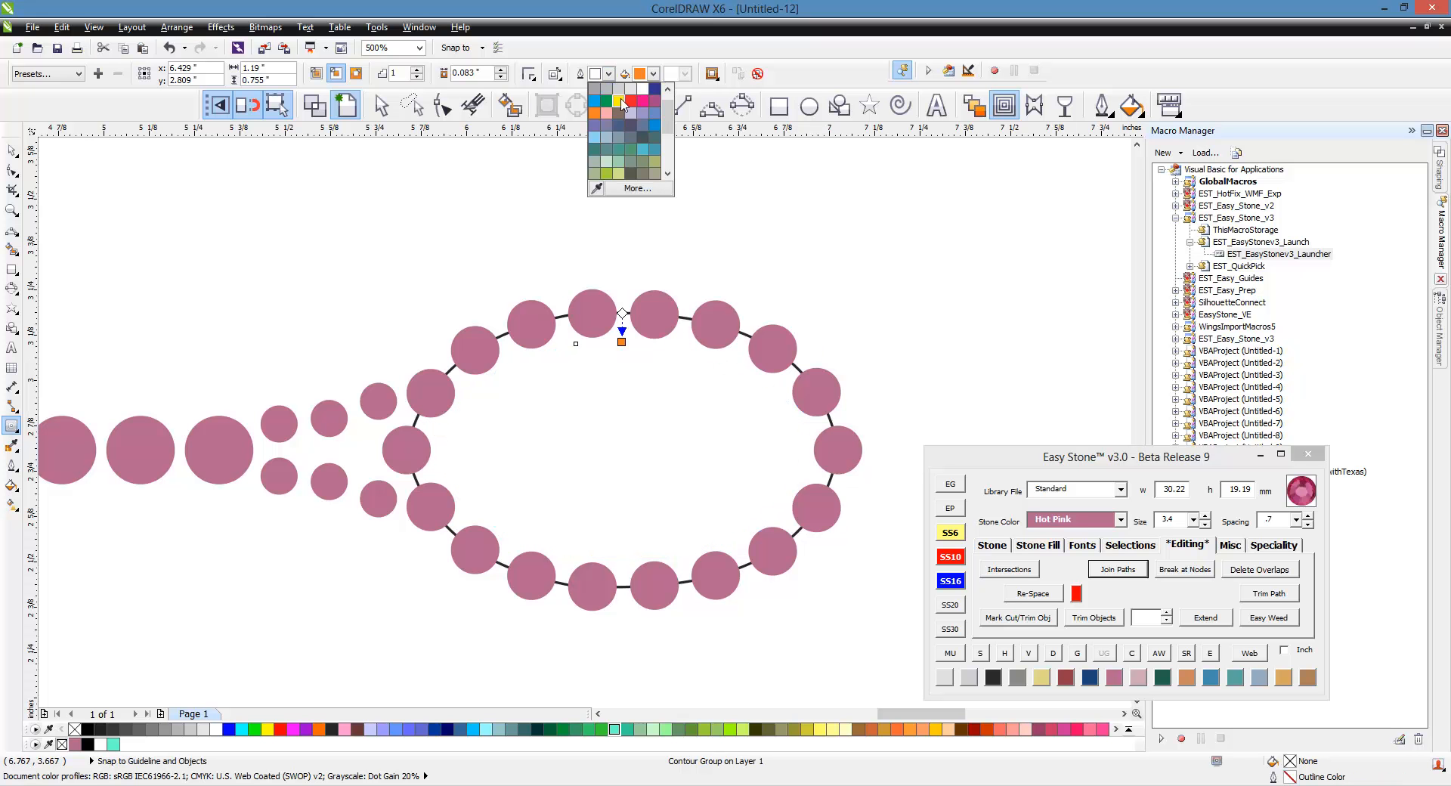
{"action": "left_click", "coordinate": [620, 101]}
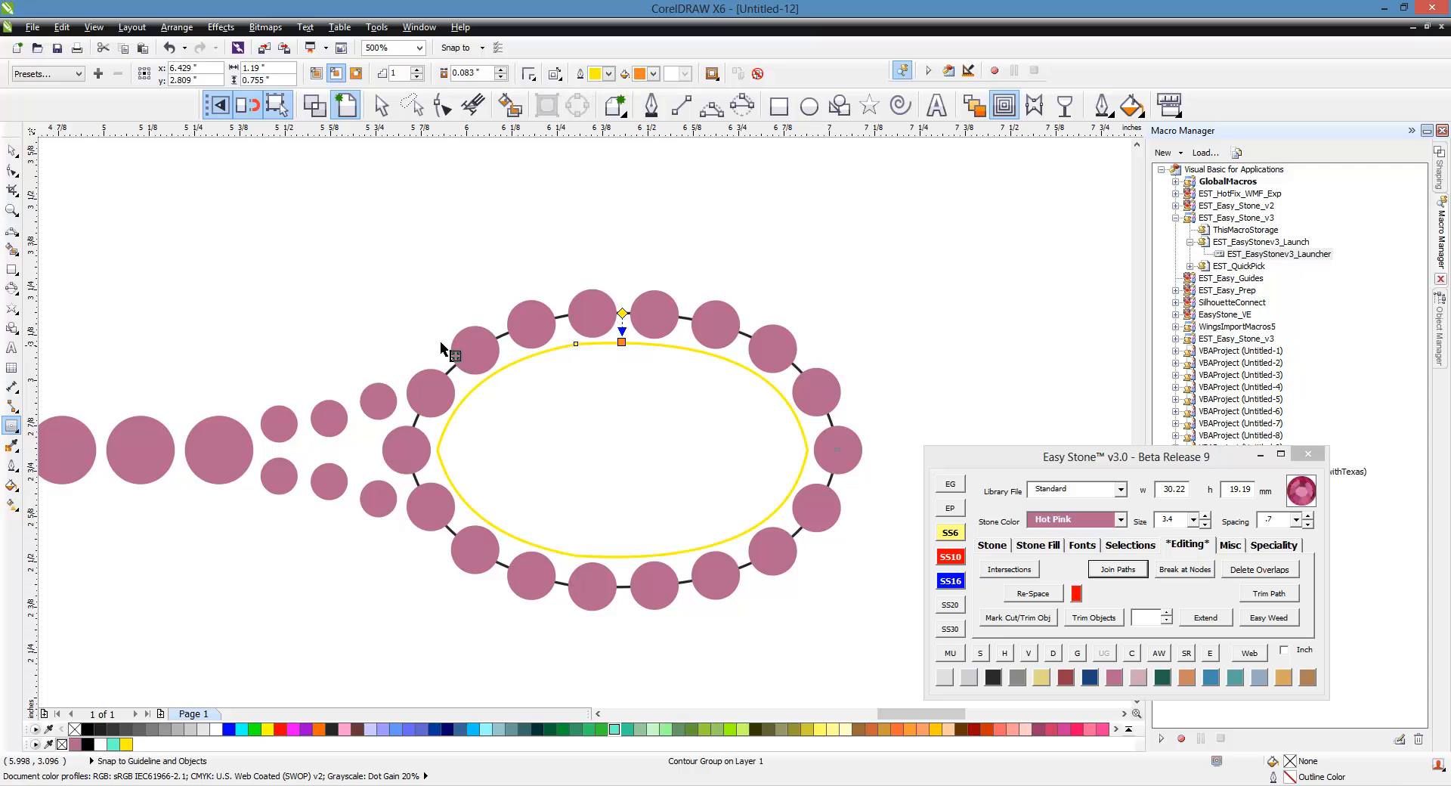
Step: Break the contour group apart and move the yellow inner oval to the empty area below the copied racket
{"action": "left_click", "coordinate": [12, 150]}
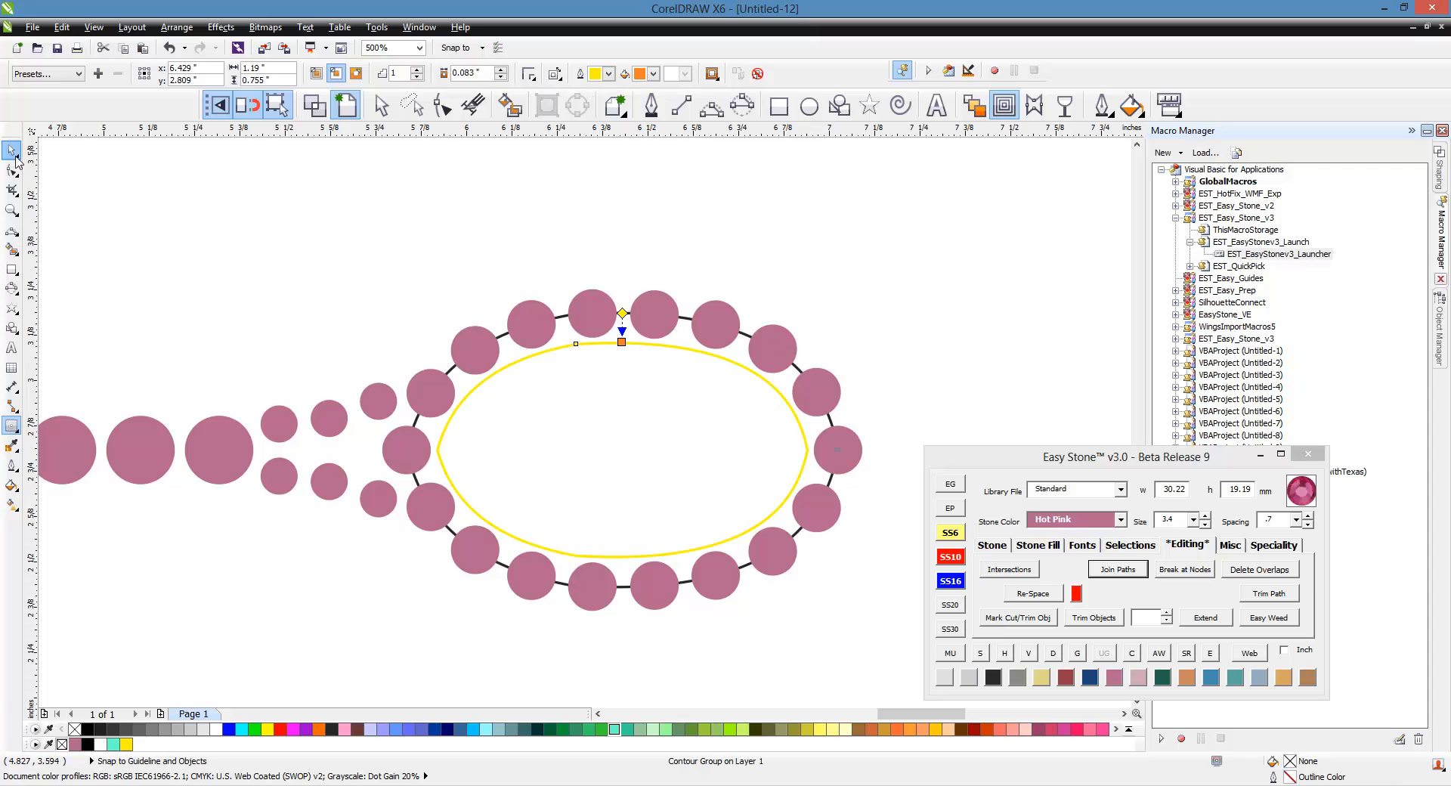
{"action": "right_click", "coordinate": [672, 475]}
{"action": "left_click", "coordinate": [697, 492]}
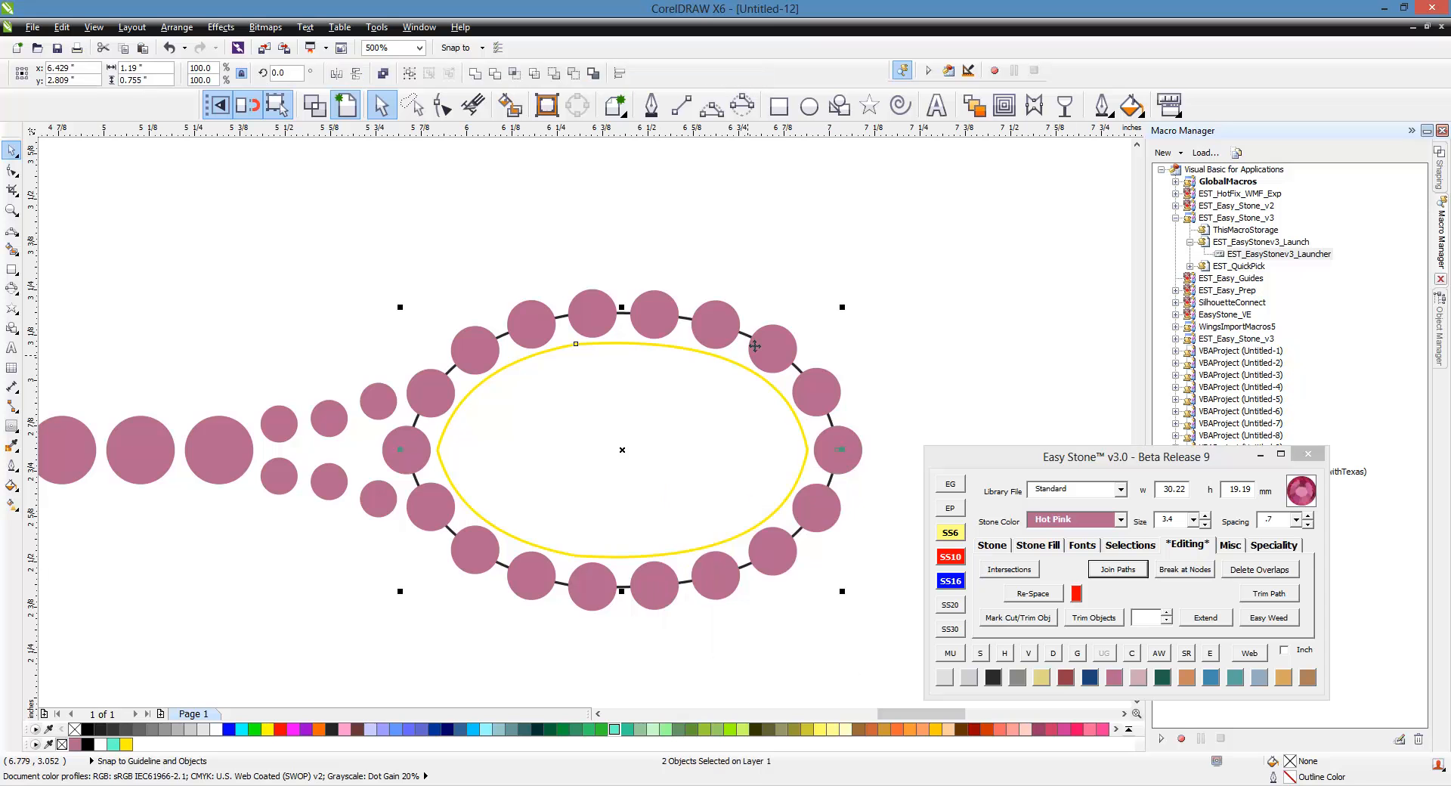
{"action": "left_click", "coordinate": [746, 266]}
{"action": "scroll", "coordinate": [741, 270], "scroll_direction": "down", "scroll_amount": 2}
{"action": "left_click_drag", "start_coordinate": [711, 362], "coordinate": [588, 578]}
{"action": "scroll", "coordinate": [738, 425], "scroll_direction": "down", "scroll_amount": 2}
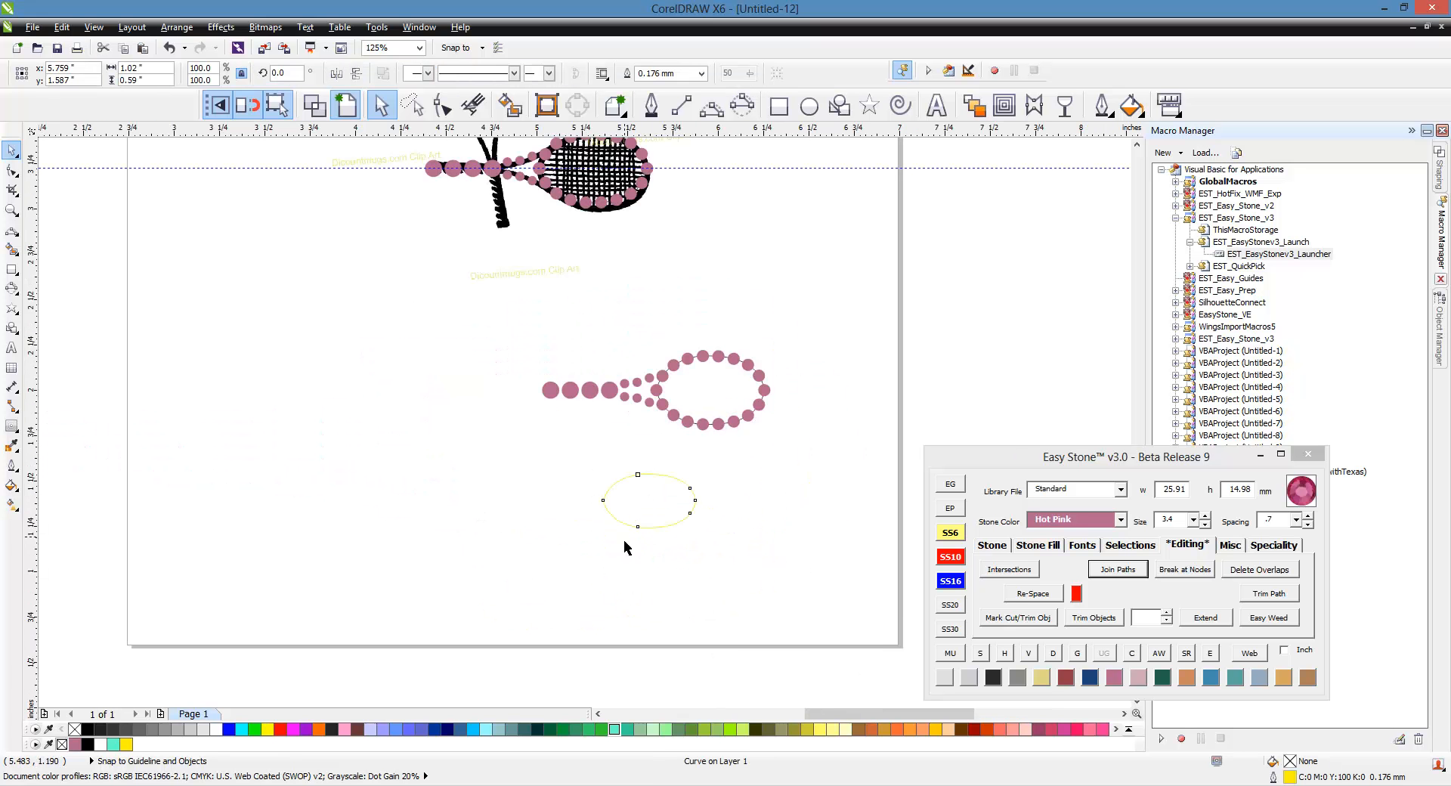
{"action": "scroll", "coordinate": [624, 540], "scroll_direction": "up", "scroll_amount": 1}
{"action": "left_click_drag", "start_coordinate": [704, 485], "coordinate": [641, 518]}
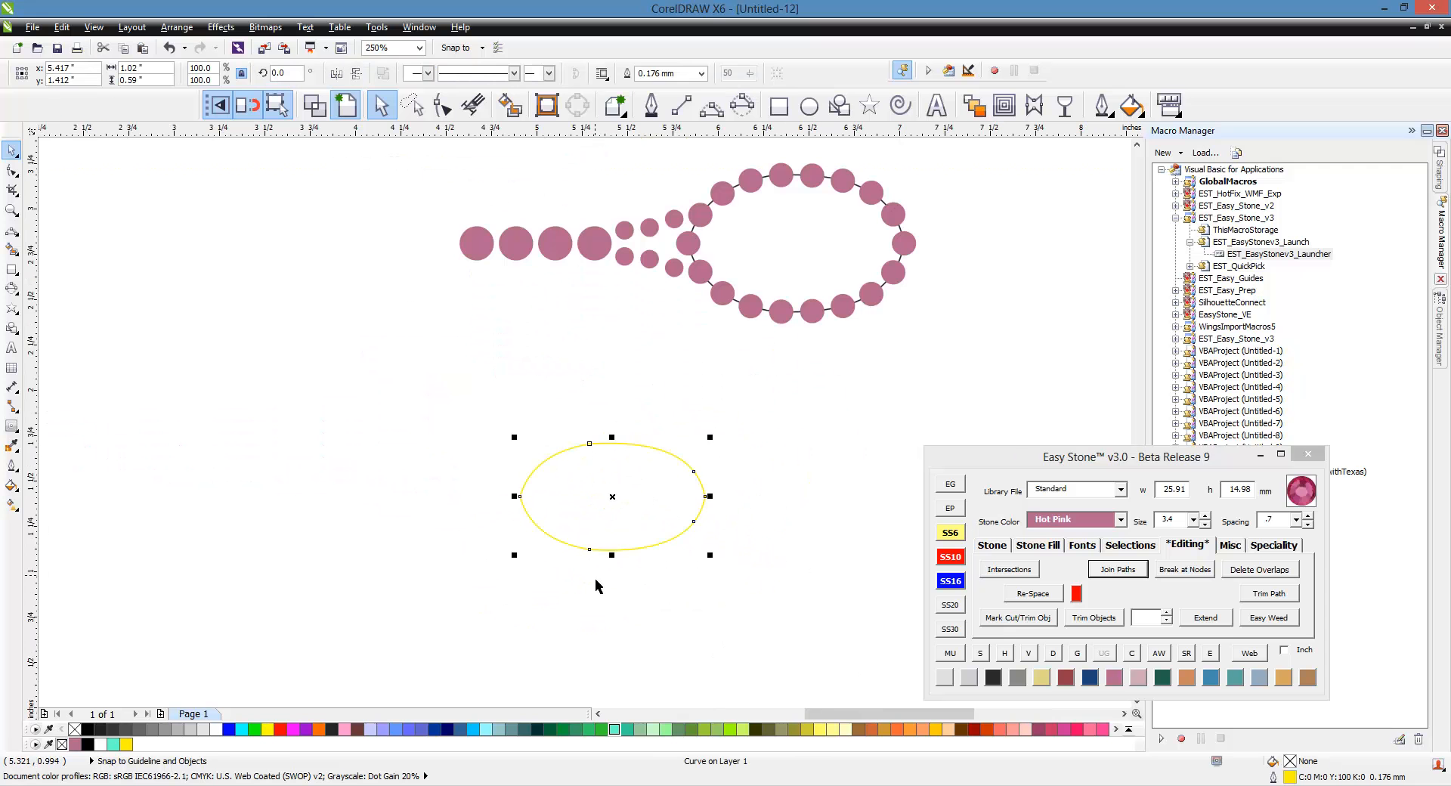
Step: Draw a vertical line about 1.21 inches tall across the yellow oval's left end and bring up the stone fill options
{"action": "left_click", "coordinate": [678, 106]}
{"action": "left_click_drag", "start_coordinate": [544, 371], "coordinate": [538, 599]}
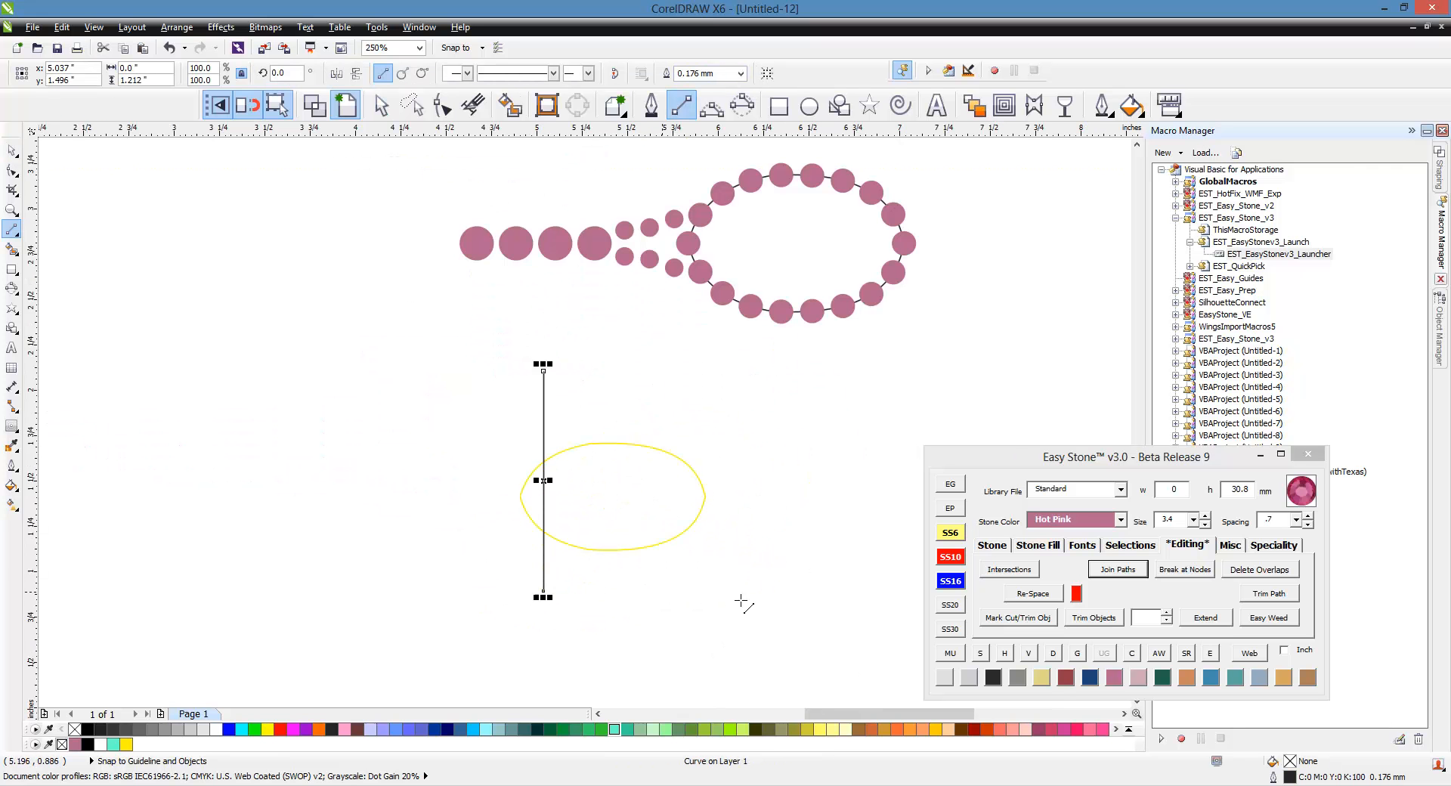
{"action": "left_click", "coordinate": [12, 150]}
{"action": "left_click", "coordinate": [1042, 546]}
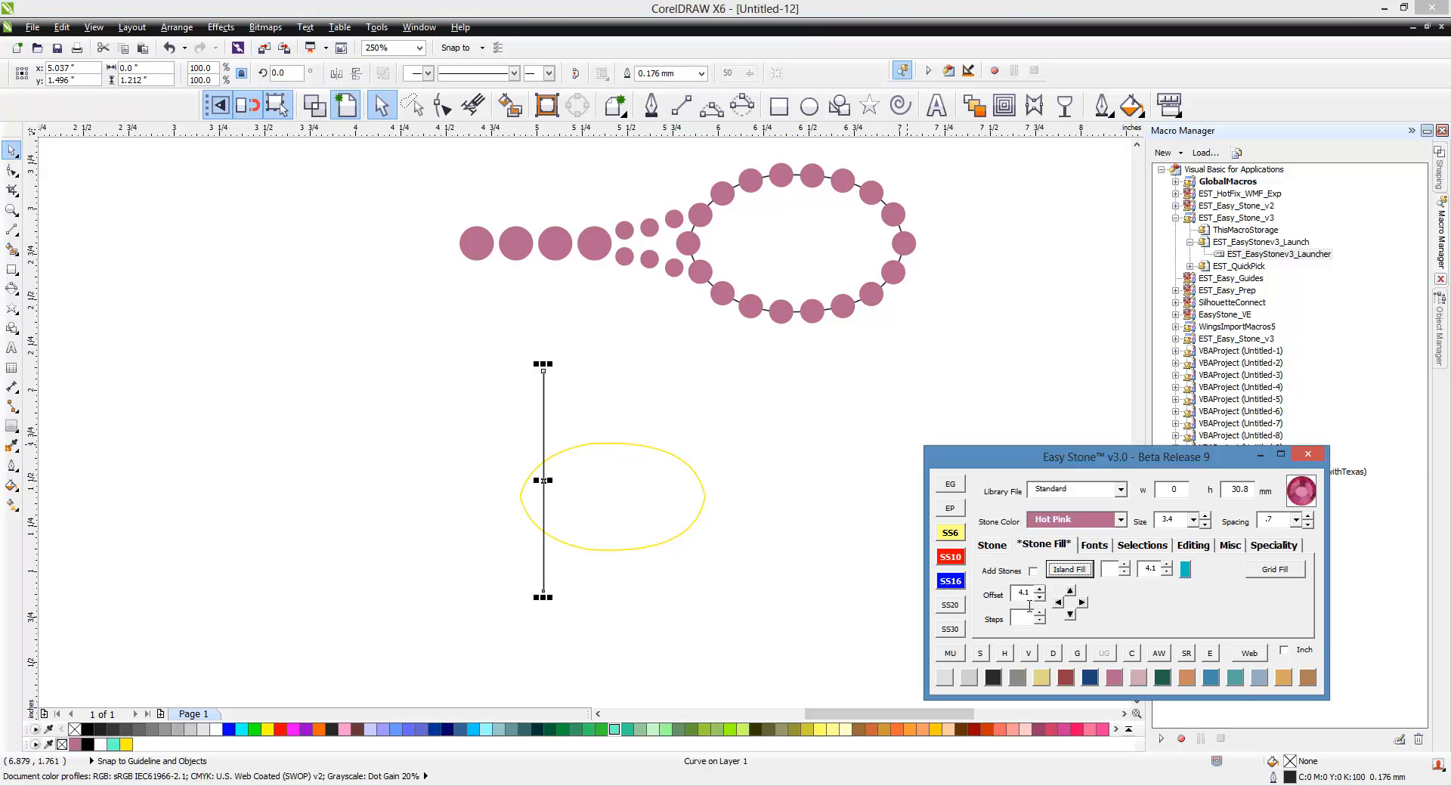
Step: Duplicate the vertical line ten times toward the oval's far end using a stone fill offset of 2
{"action": "left_click_drag", "start_coordinate": [1037, 596], "coordinate": [952, 606]}
{"action": "left_click", "coordinate": [1082, 602]}
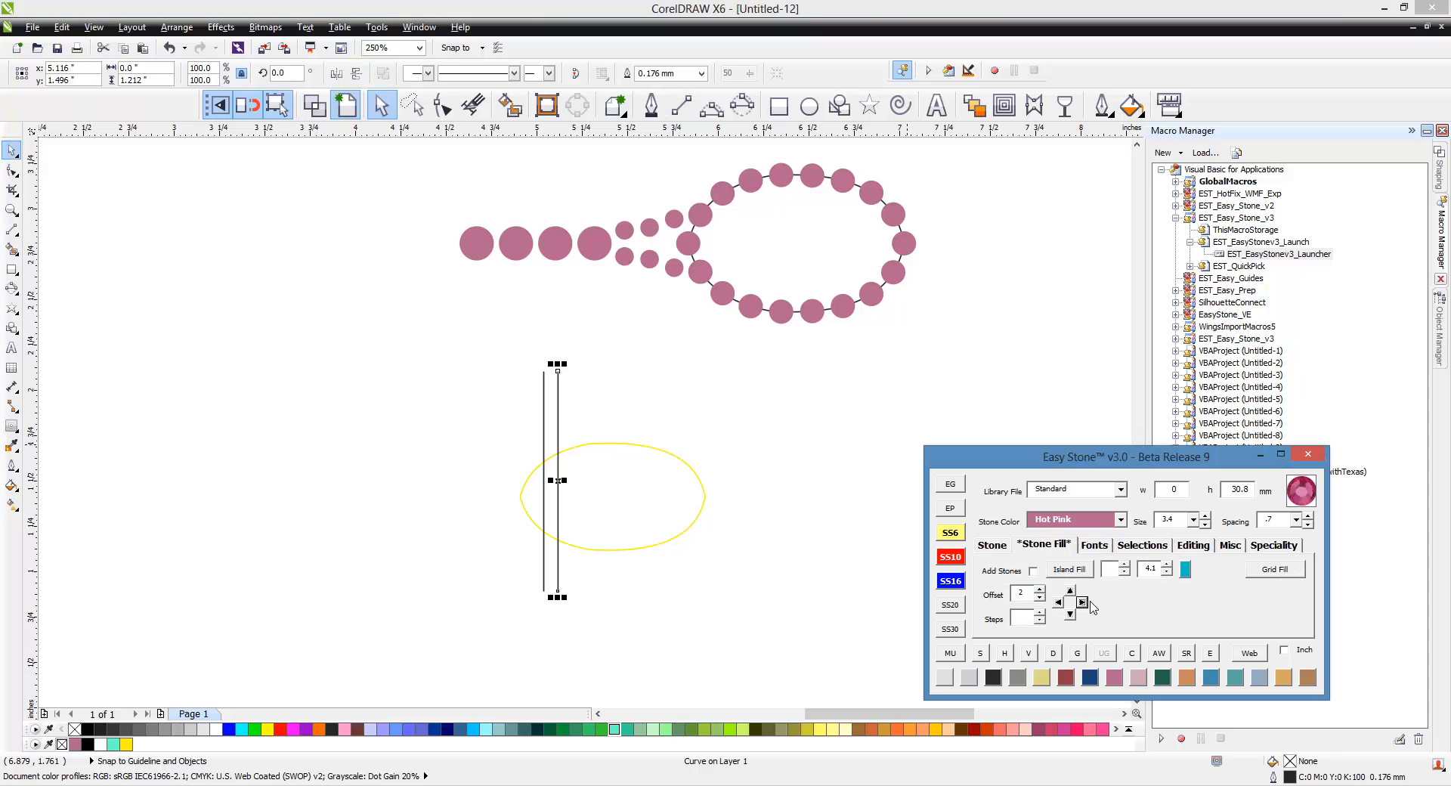
{"action": "left_click", "coordinate": [1087, 603]}
{"action": "left_click", "coordinate": [1086, 603]}
{"action": "left_click", "coordinate": [1086, 602]}
{"action": "left_click", "coordinate": [1086, 602]}
{"action": "left_click", "coordinate": [1086, 602]}
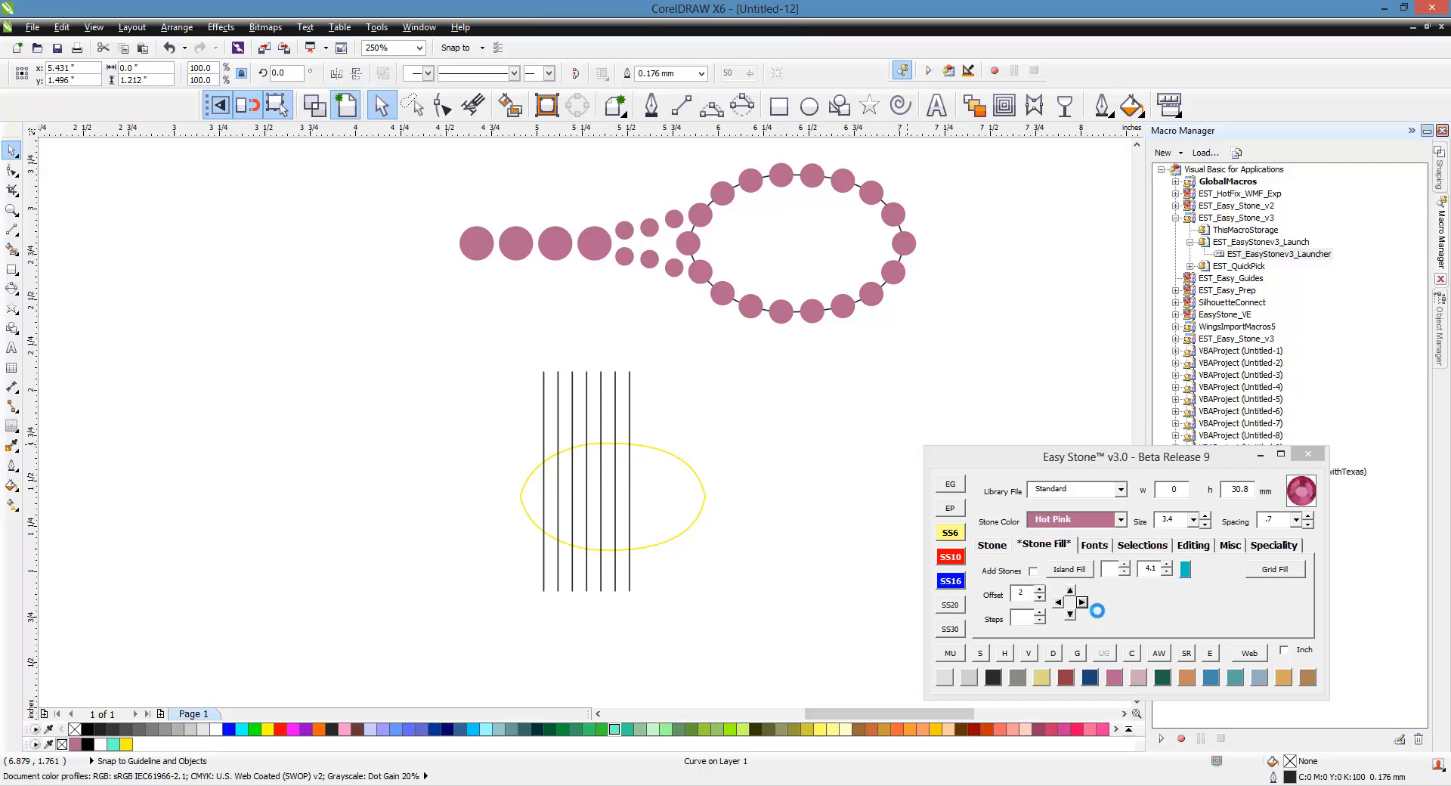
{"action": "left_click", "coordinate": [1086, 603]}
{"action": "left_click", "coordinate": [1086, 603]}
{"action": "left_click", "coordinate": [1086, 602]}
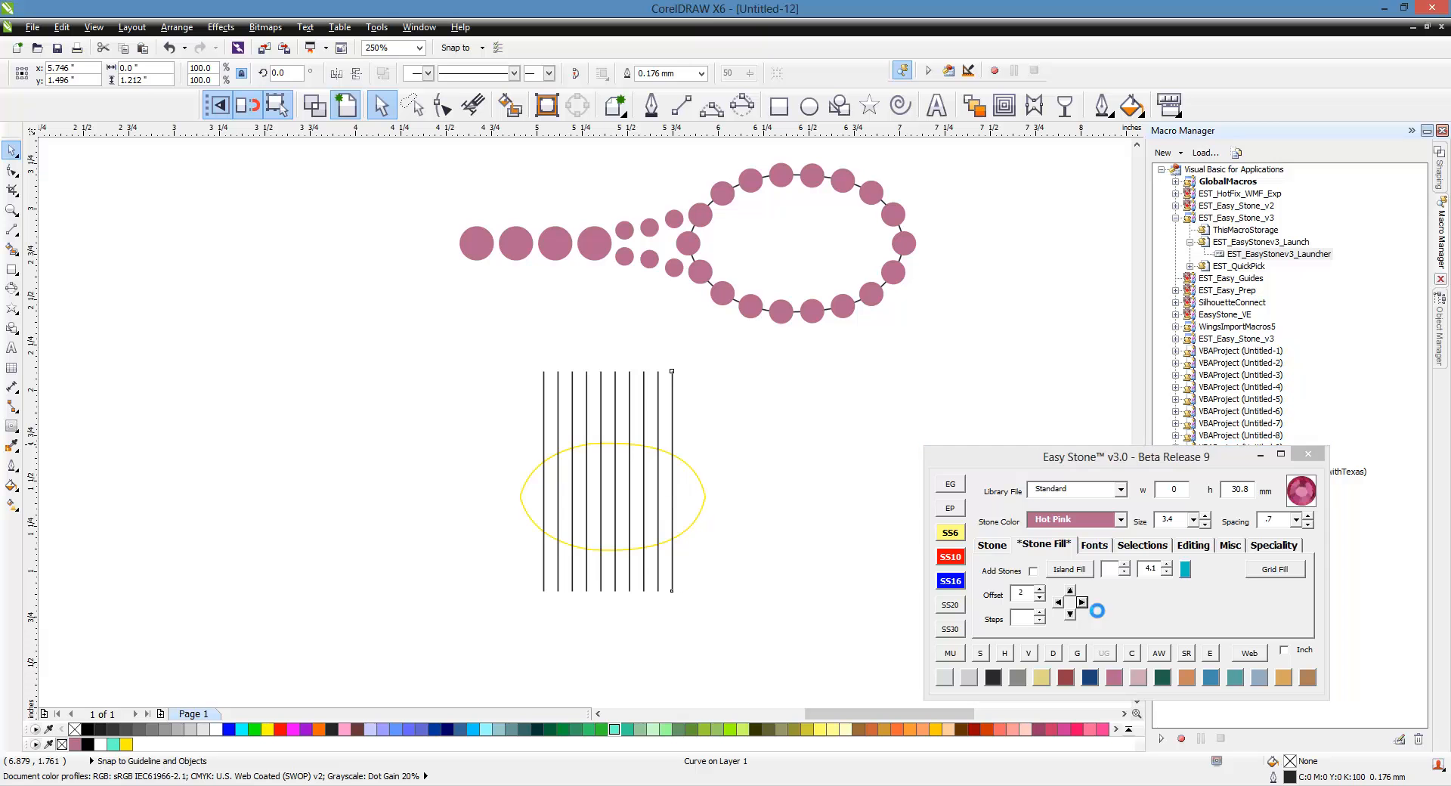
{"action": "left_click", "coordinate": [797, 516]}
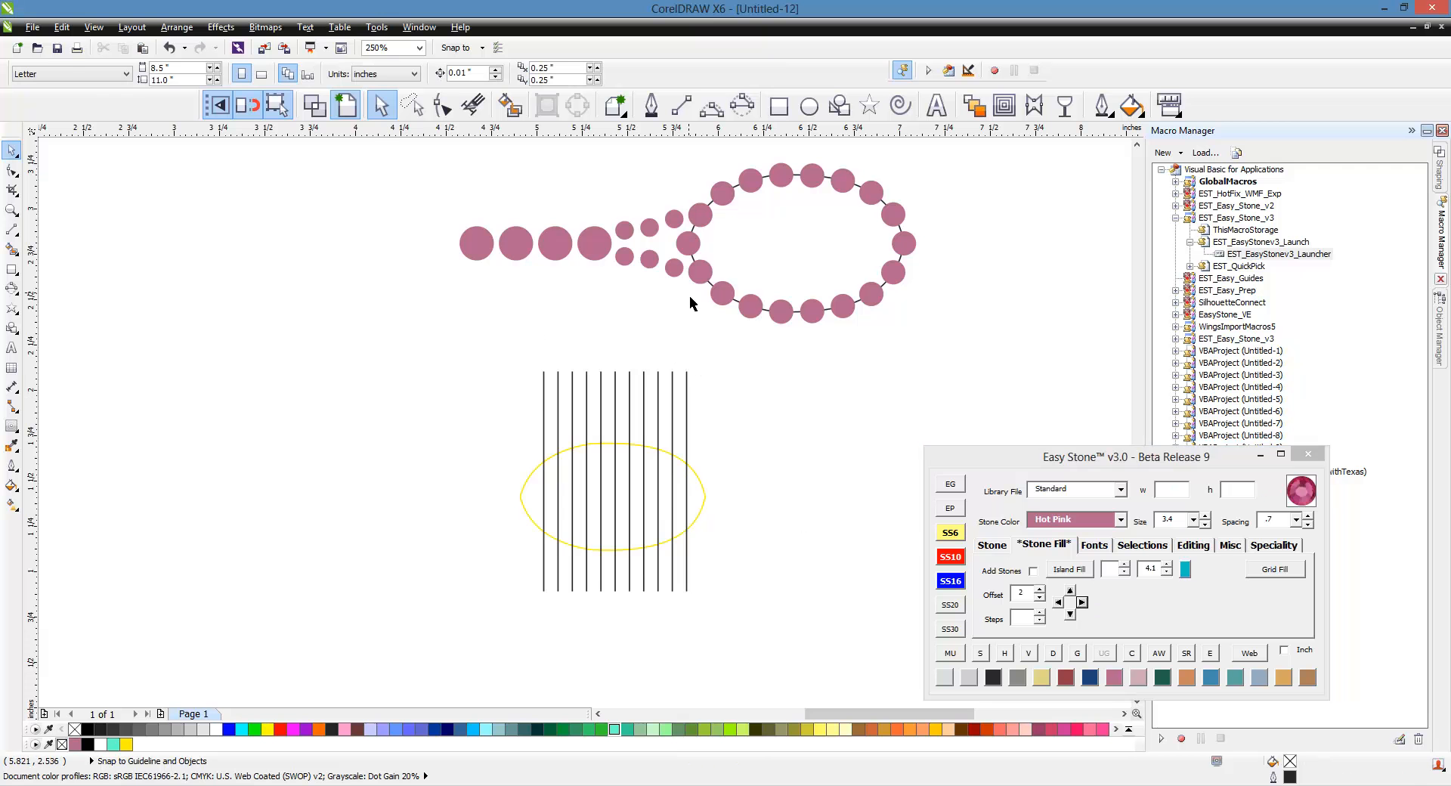
Step: Select the eleven vertical lines and create a copy rotated 270 degrees, forming a crosshatch grid over the yellow oval
{"action": "left_click_drag", "start_coordinate": [777, 358], "coordinate": [533, 417]}
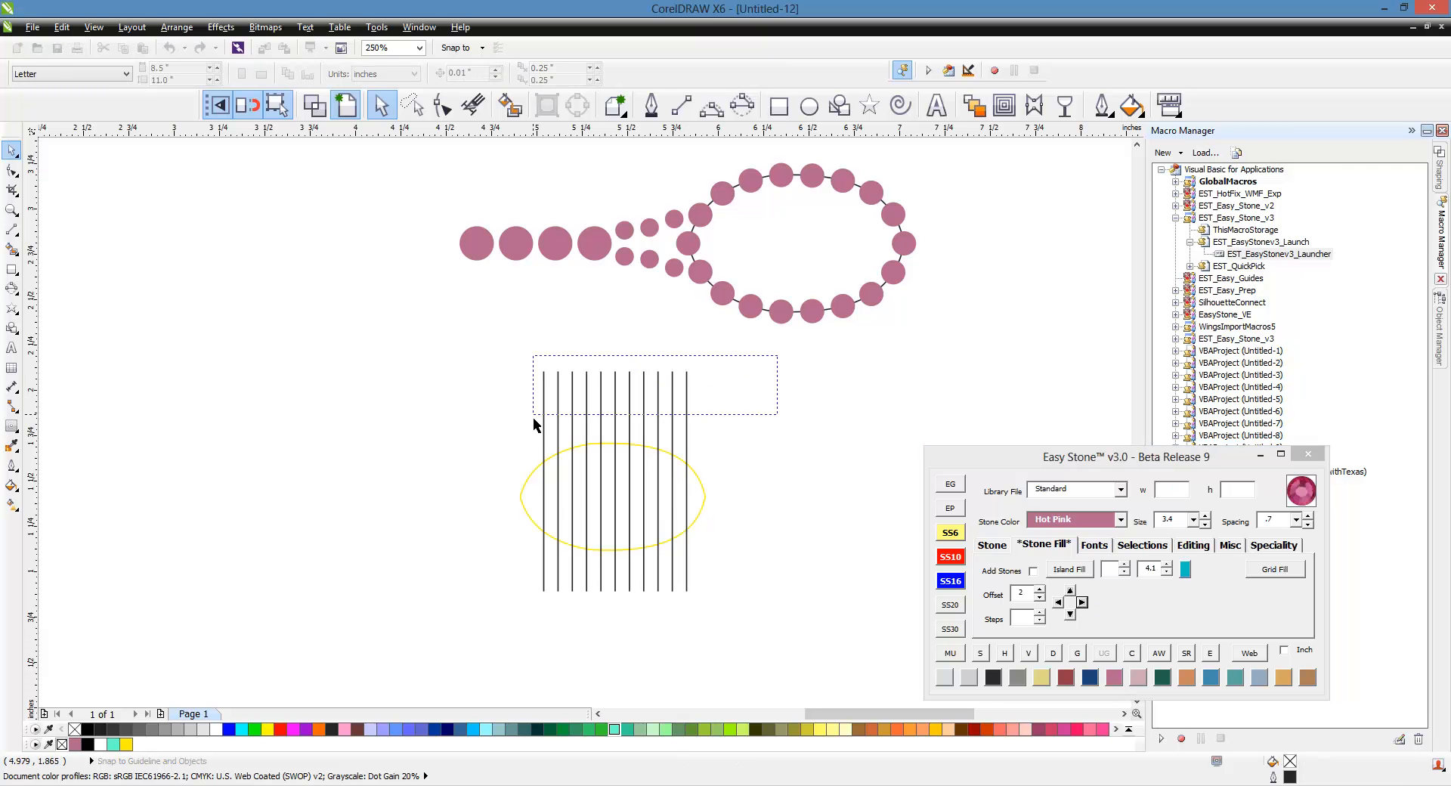
{"action": "left_click", "coordinate": [632, 420]}
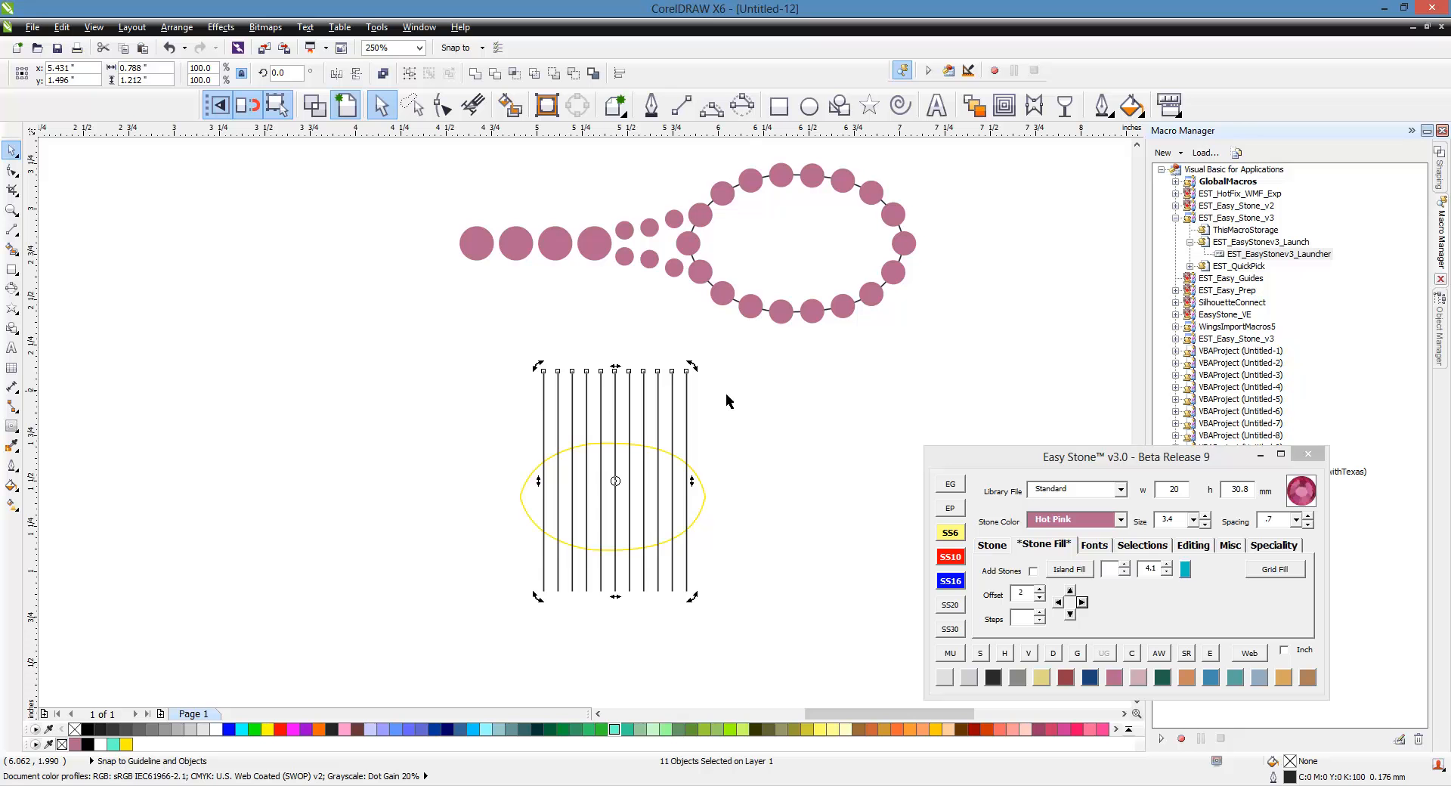
{"action": "left_click_drag", "start_coordinate": [707, 378], "coordinate": [791, 585]}
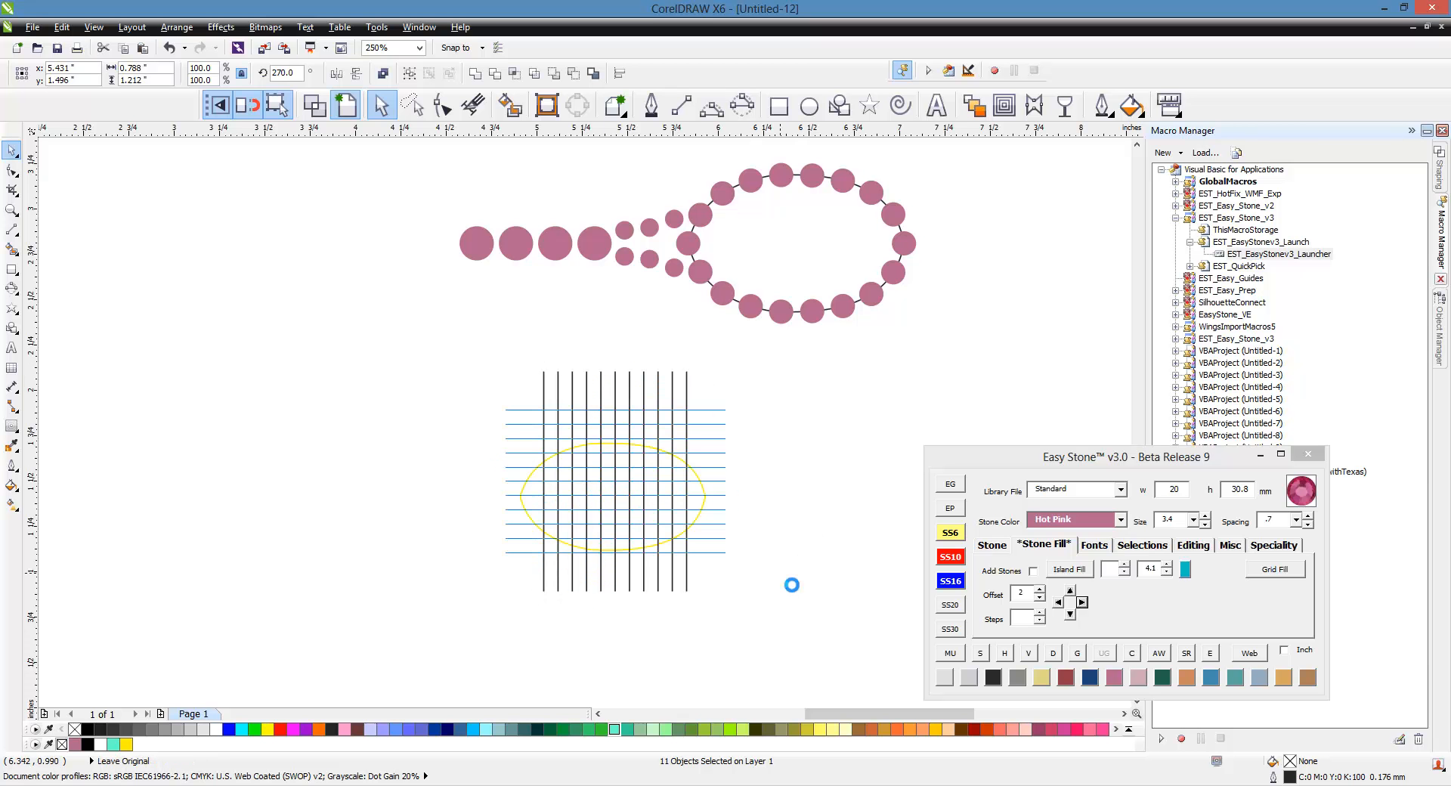
{"action": "left_click", "coordinate": [648, 643]}
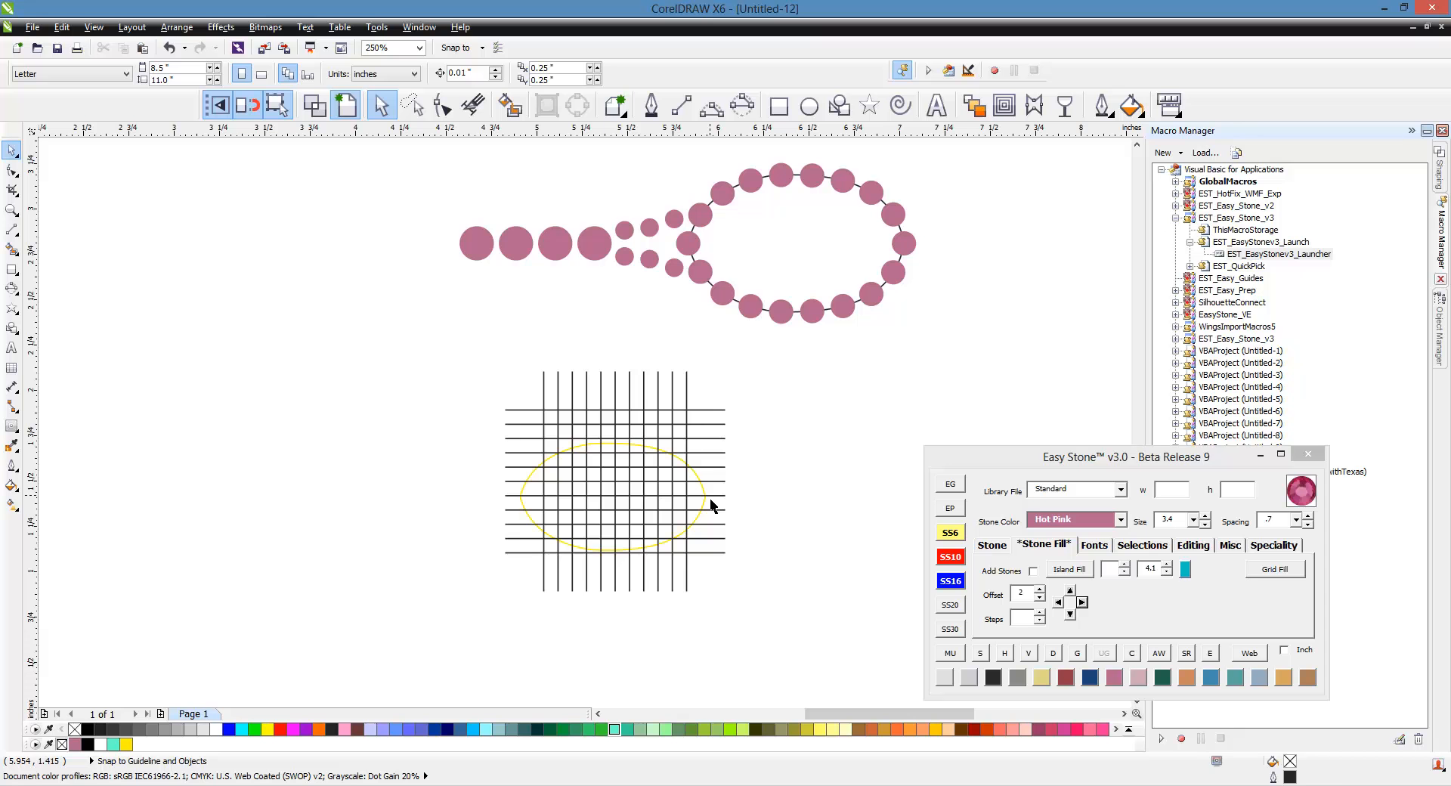
Step: Group all the grid's vertical and horizontal lines, leaving the yellow oval out of the group
{"action": "left_click_drag", "start_coordinate": [780, 359], "coordinate": [395, 648]}
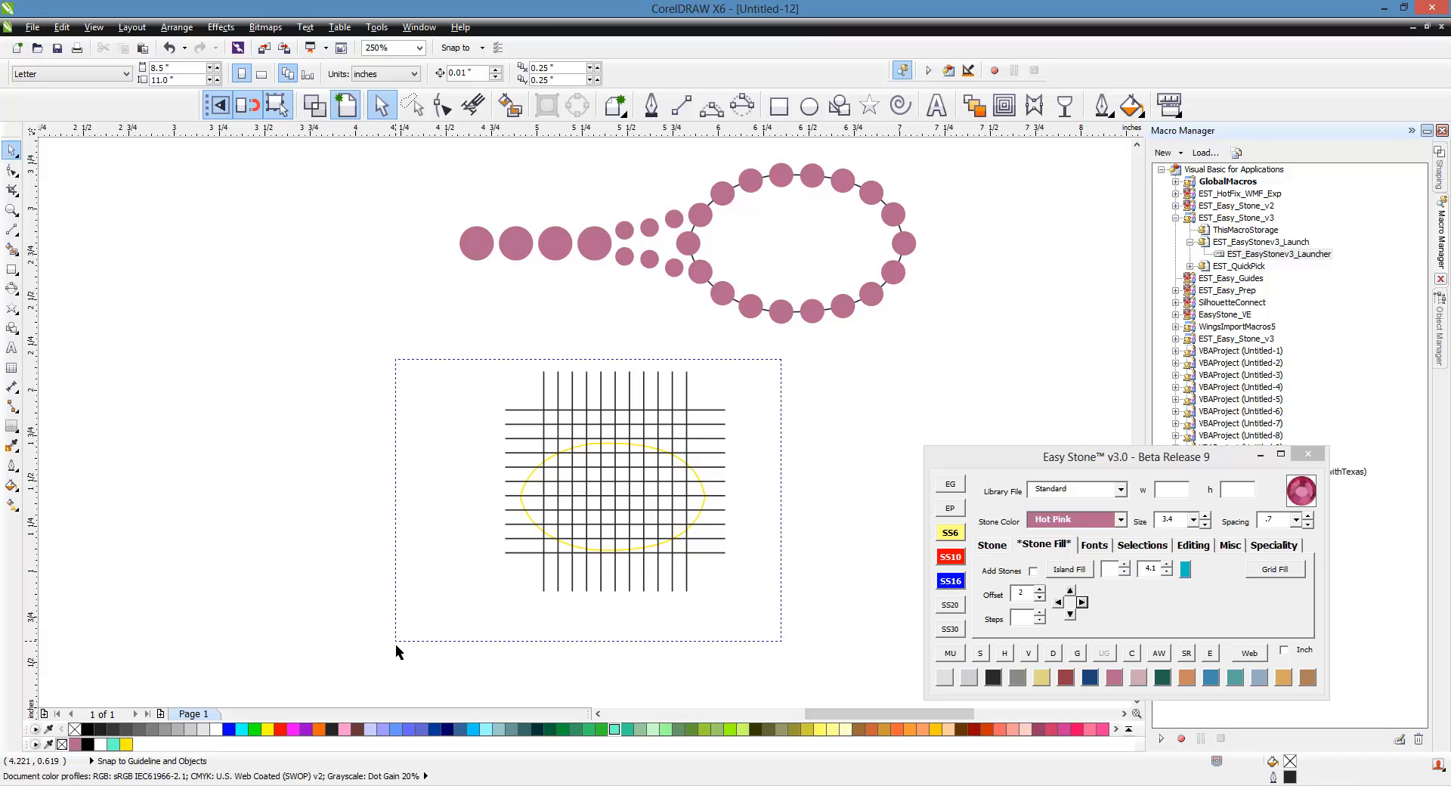
{"action": "scroll", "coordinate": [499, 597], "scroll_direction": "up", "scroll_amount": 2}
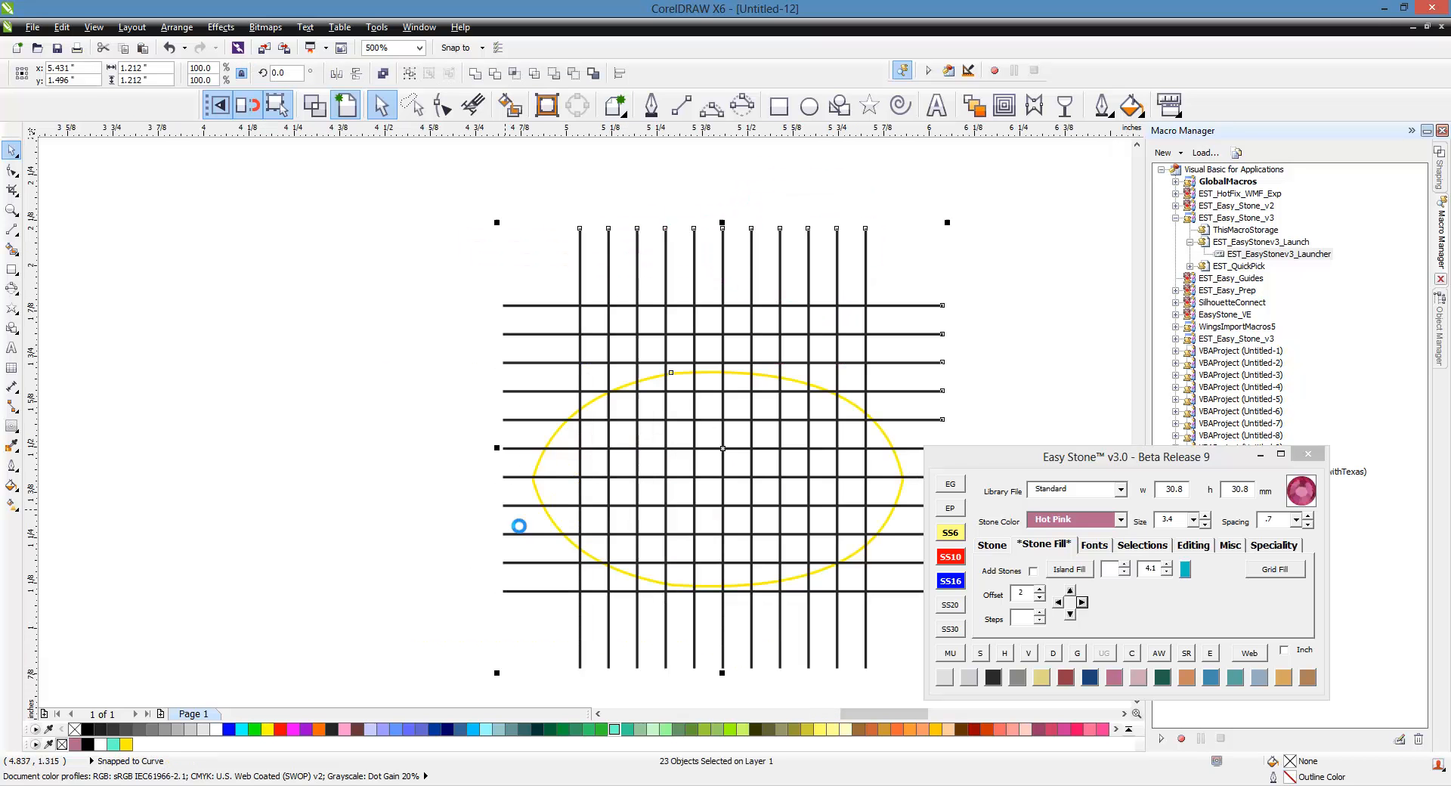
{"action": "left_click", "coordinate": [566, 534], "text": "shift"}
{"action": "scroll", "coordinate": [464, 479], "scroll_direction": "down", "scroll_amount": 2}
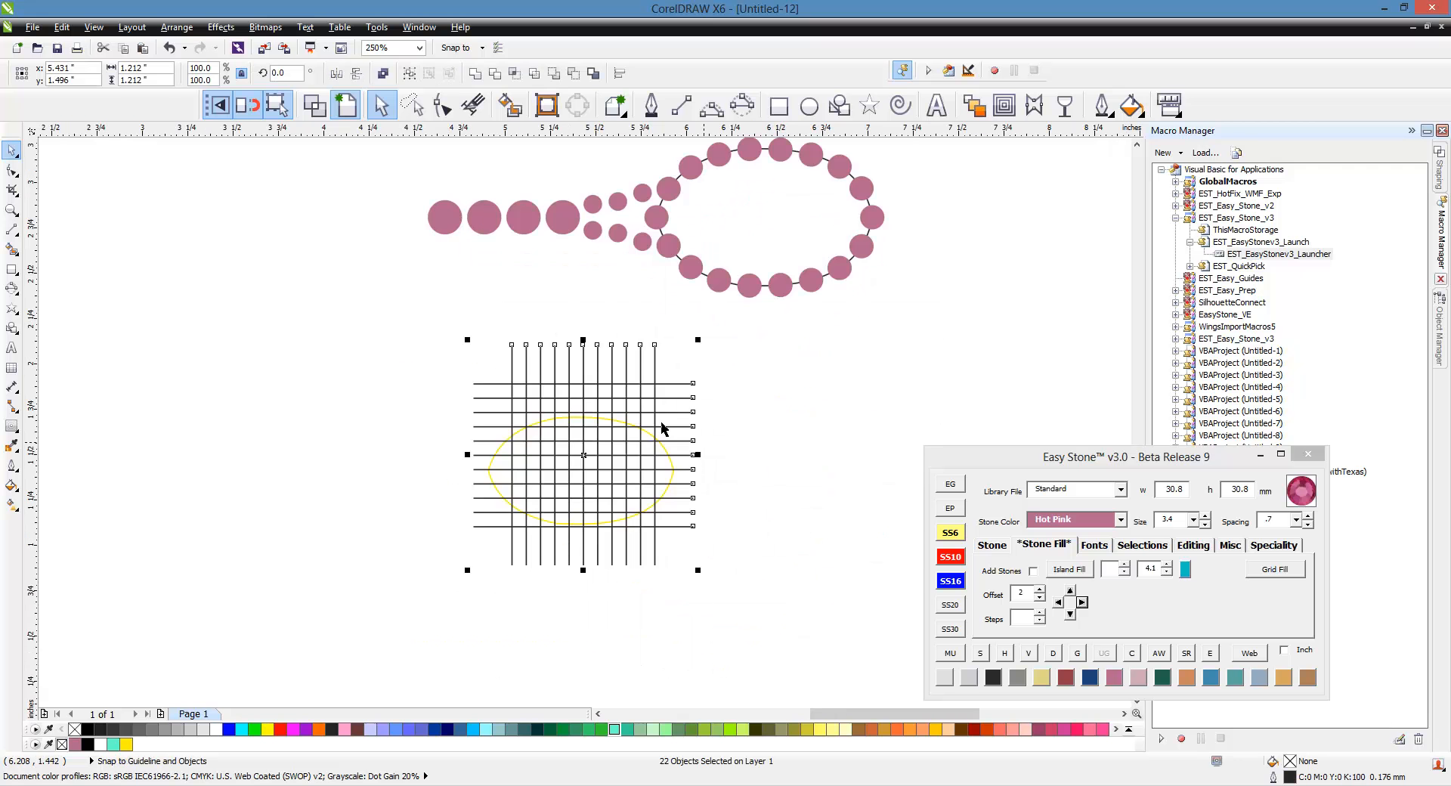
{"action": "key", "text": "ctrl+g"}
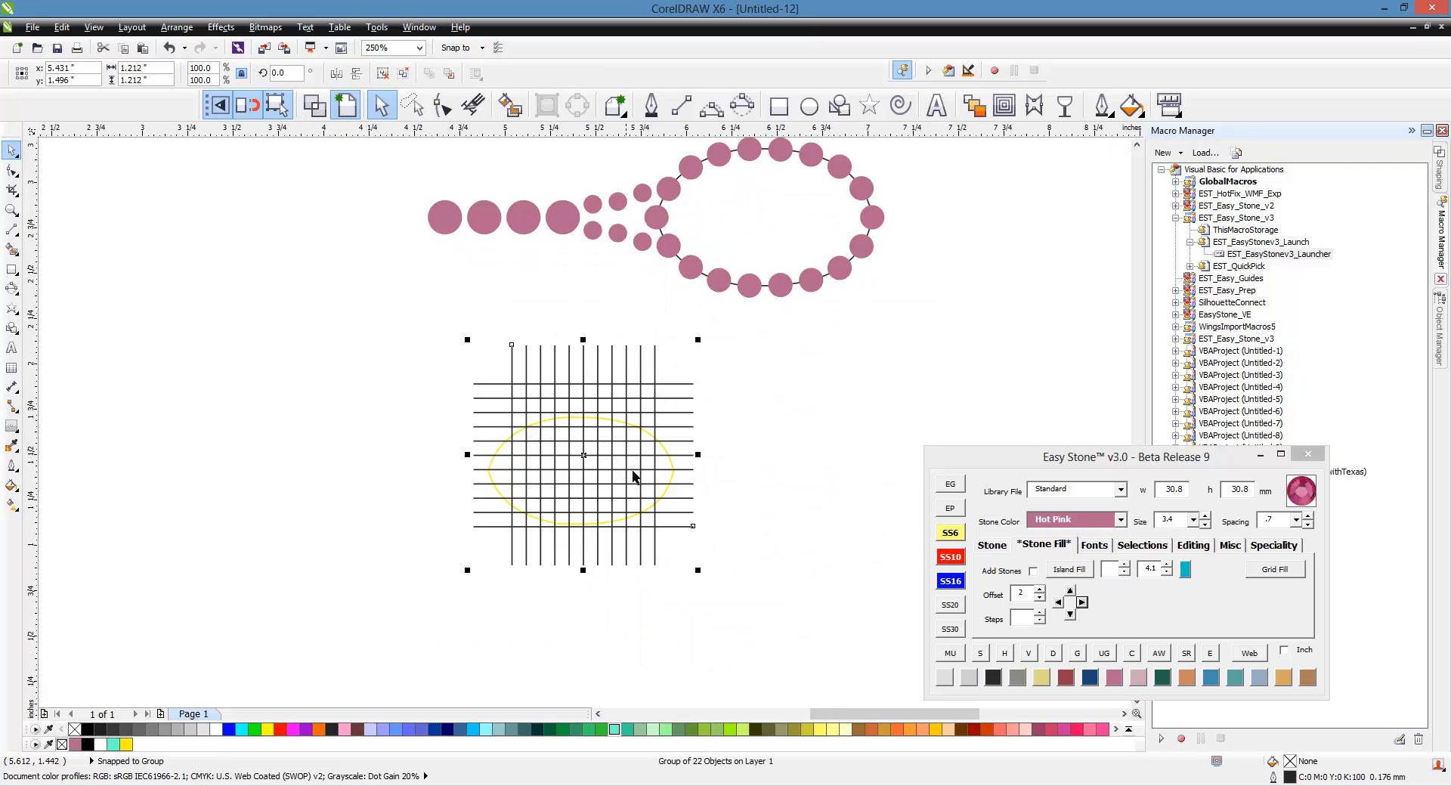
Step: Set the outline width of the grouped grid lines to 0.75 mm
{"action": "left_click", "coordinate": [1102, 109]}
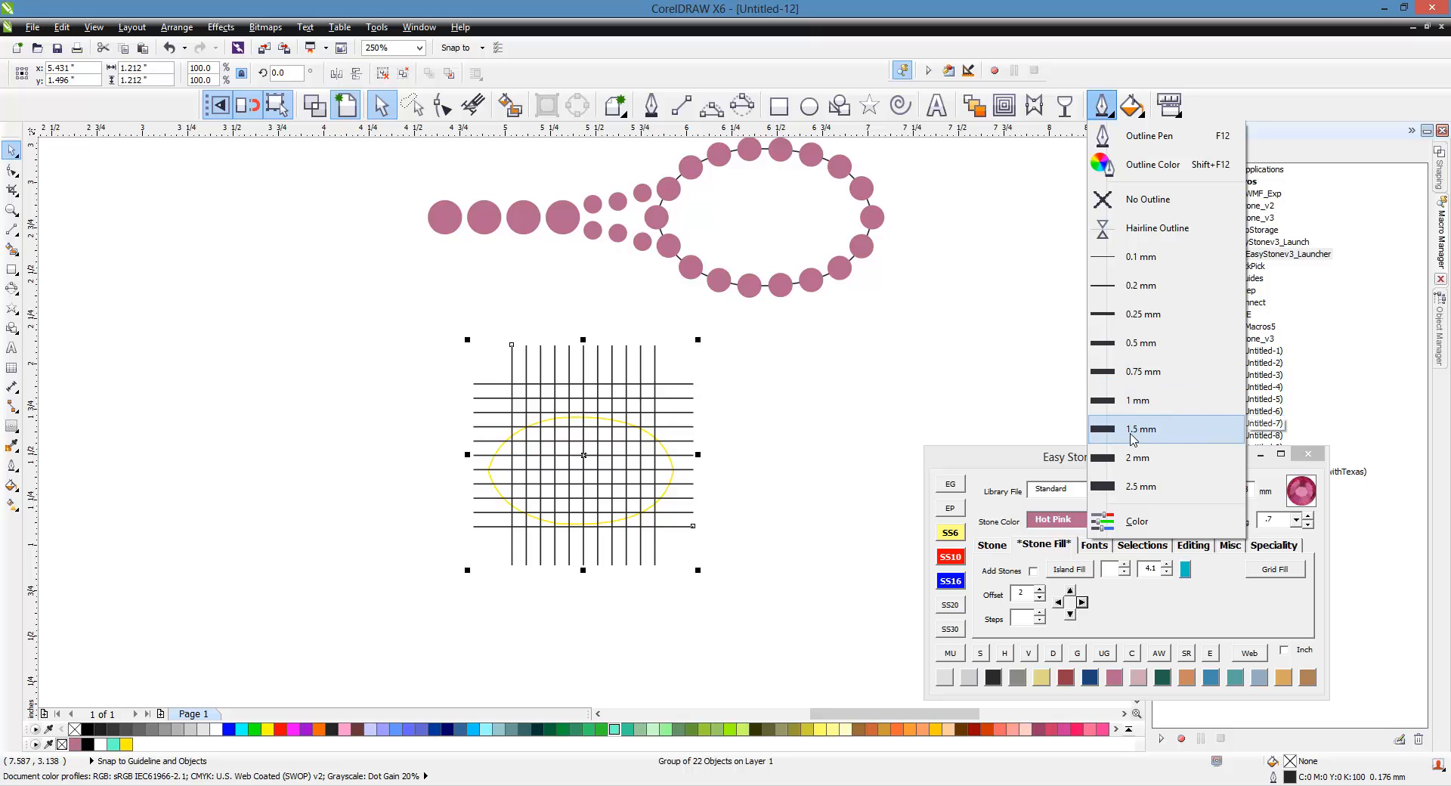
{"action": "left_click", "coordinate": [1142, 375]}
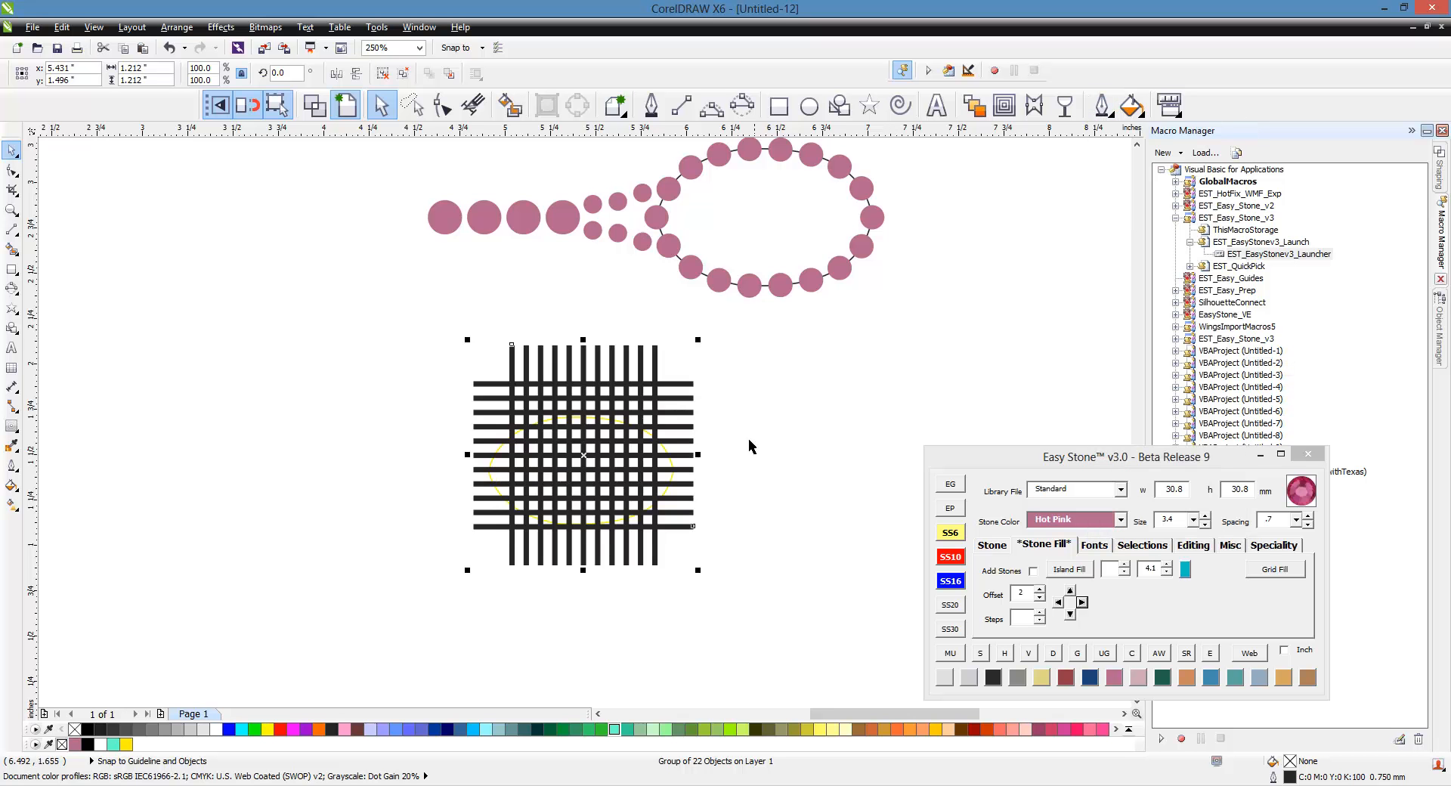
{"action": "scroll", "coordinate": [542, 464], "scroll_direction": "up", "scroll_amount": 2}
{"action": "scroll", "coordinate": [553, 366], "scroll_direction": "down", "scroll_amount": 1}
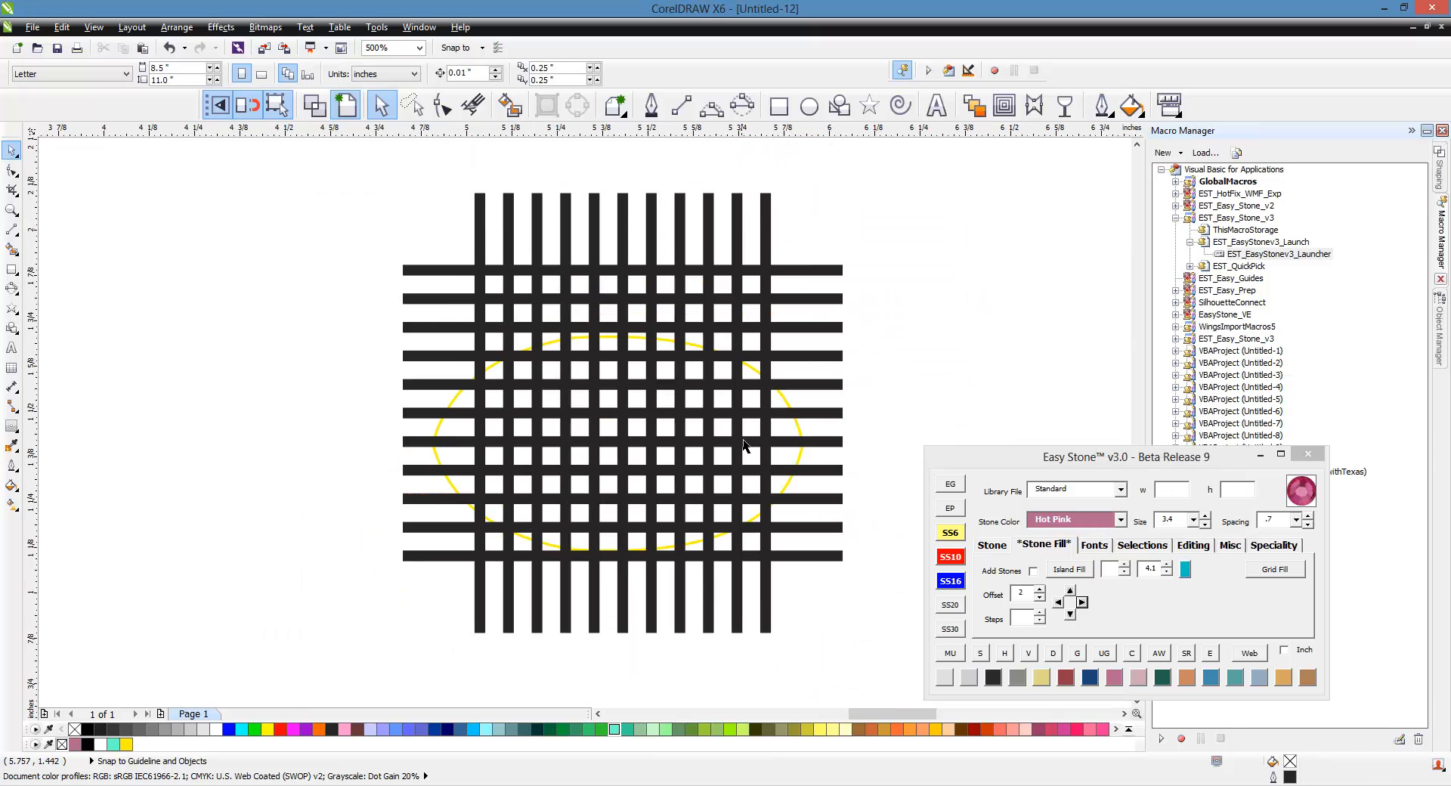
Step: Center the grid group horizontally and vertically on the yellow oval
{"action": "left_click", "coordinate": [763, 437]}
{"action": "left_click", "coordinate": [802, 440], "text": "shift"}
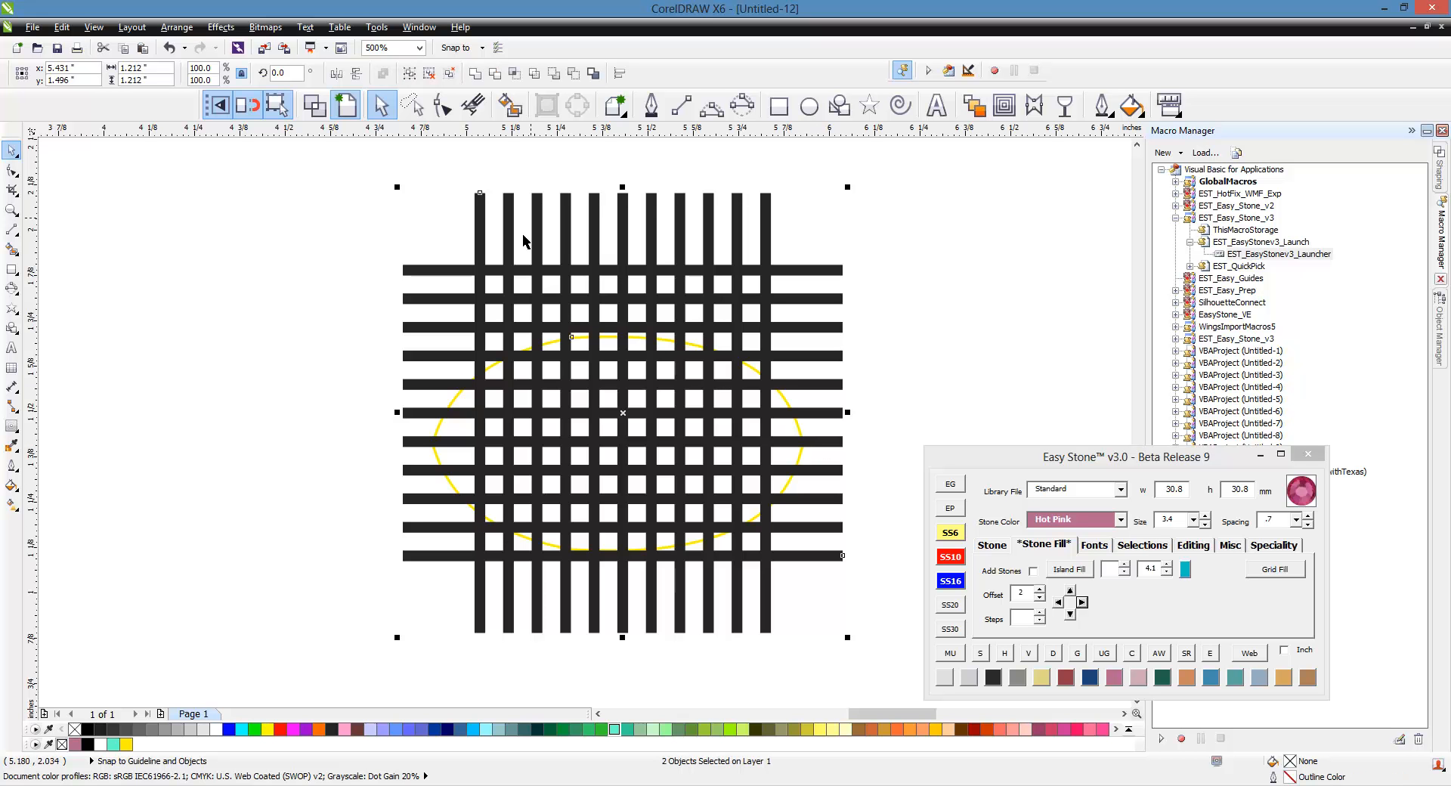
{"action": "key", "text": "c"}
{"action": "key", "text": "e"}
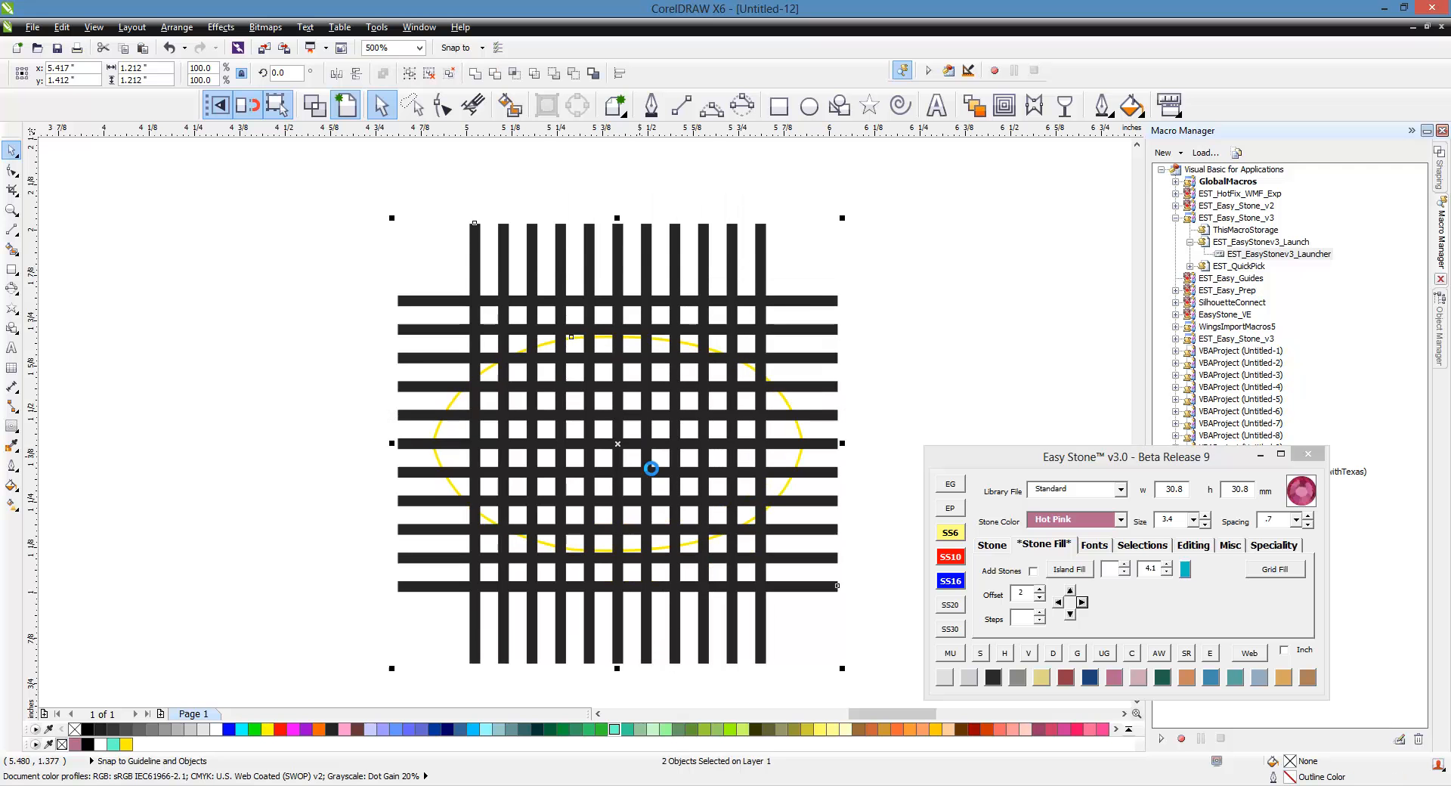
{"action": "left_click", "coordinate": [918, 423]}
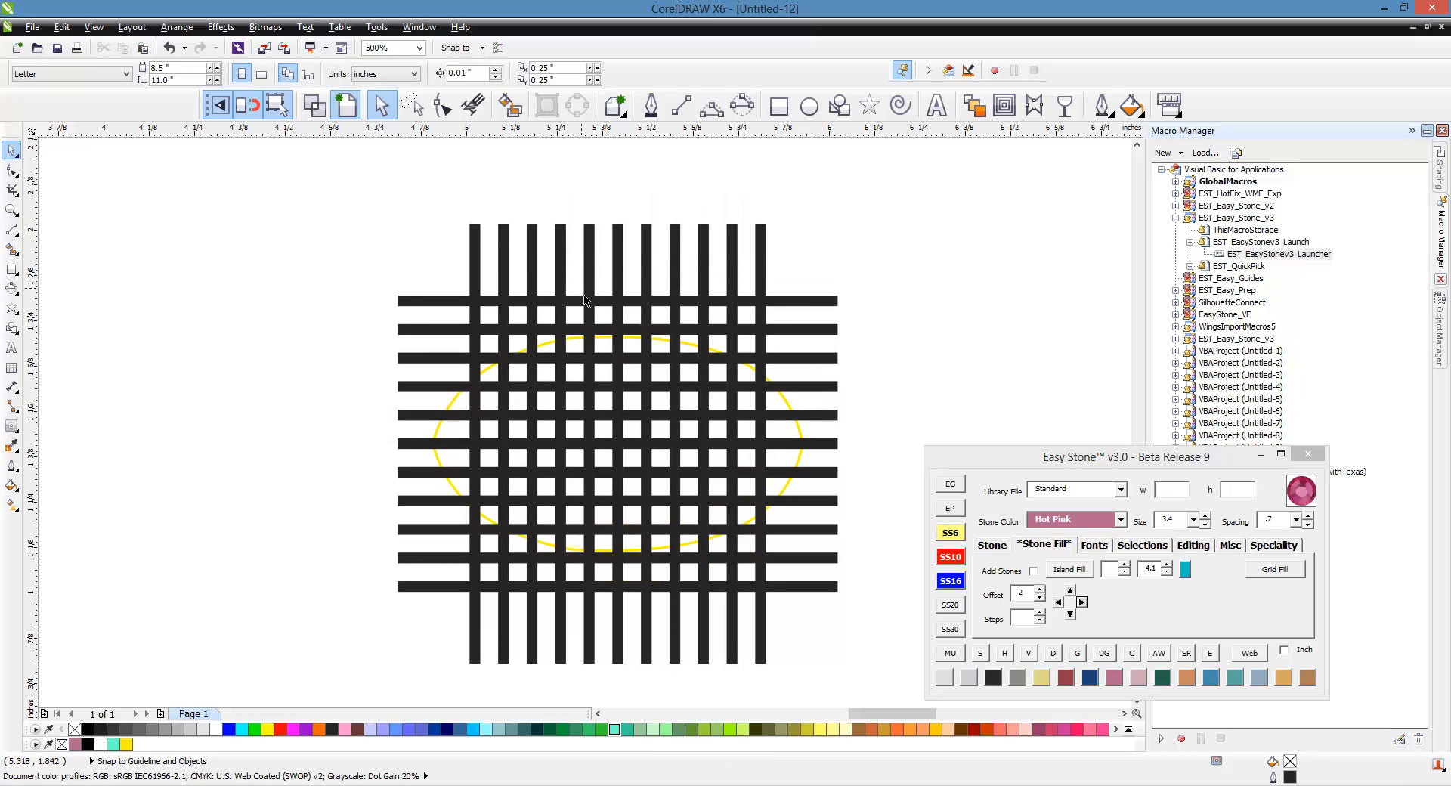
Step: Ungroup the grid and delete the second and third horizontal lines from its upper edge
{"action": "right_click", "coordinate": [800, 302]}
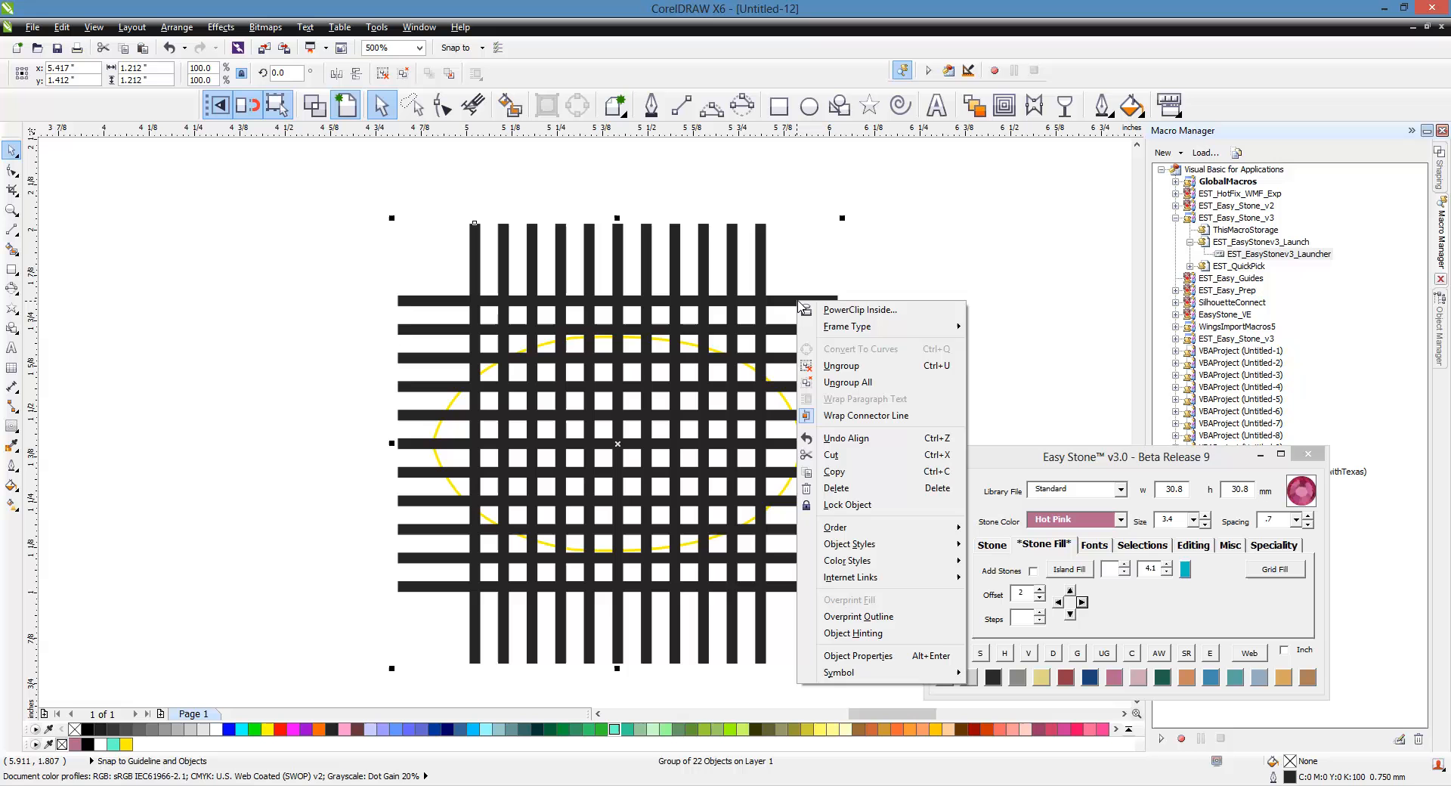
{"action": "left_click", "coordinate": [869, 365]}
{"action": "left_click", "coordinate": [895, 312]}
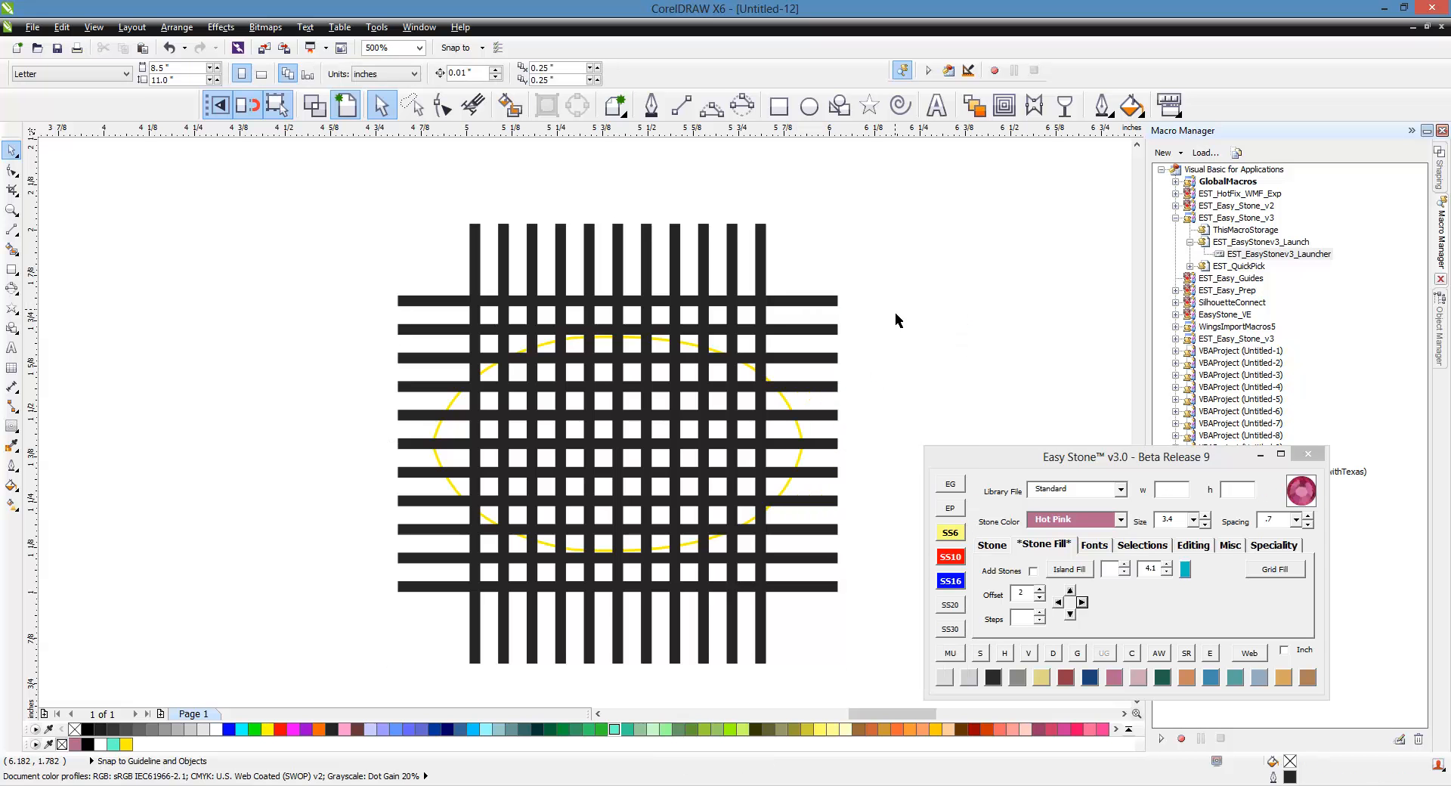
{"action": "left_click", "coordinate": [790, 331]}
{"action": "key", "text": "Delete"}
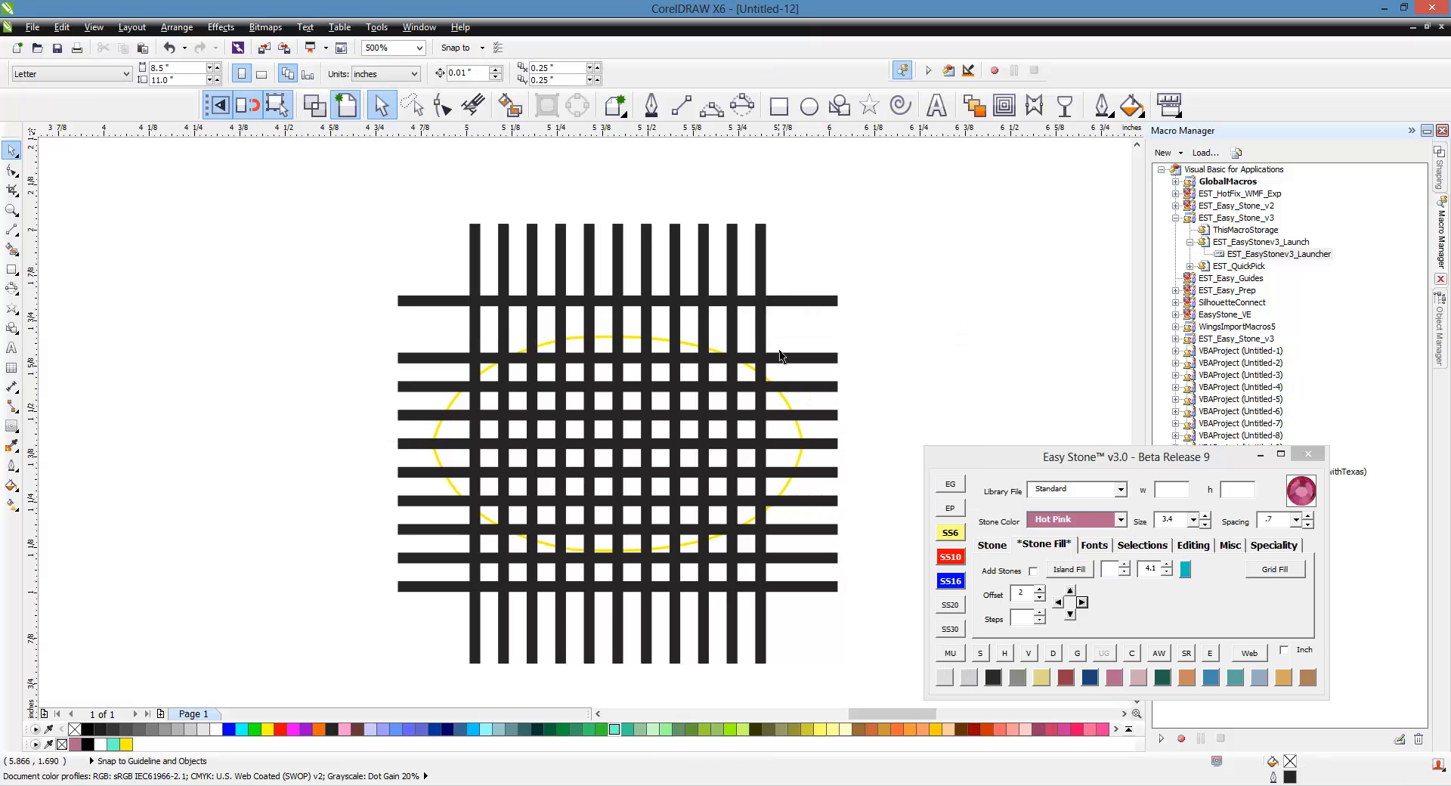
{"action": "key", "text": "Delete"}
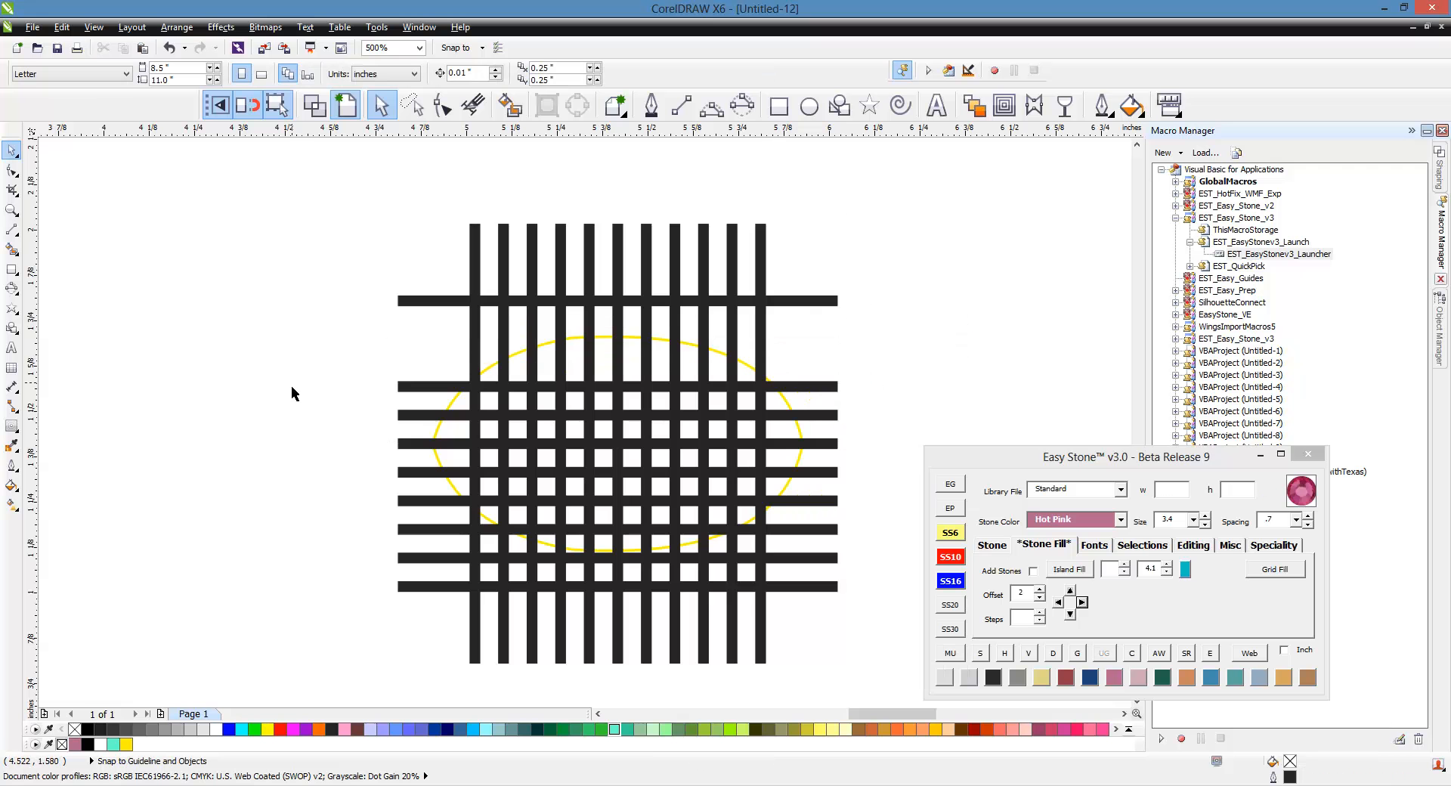
Step: Try to group the lower eight horizontal lines and center them vertically on the yellow oval
{"action": "left_click_drag", "start_coordinate": [307, 365], "coordinate": [891, 614]}
{"action": "key", "text": "ctrl+g"}
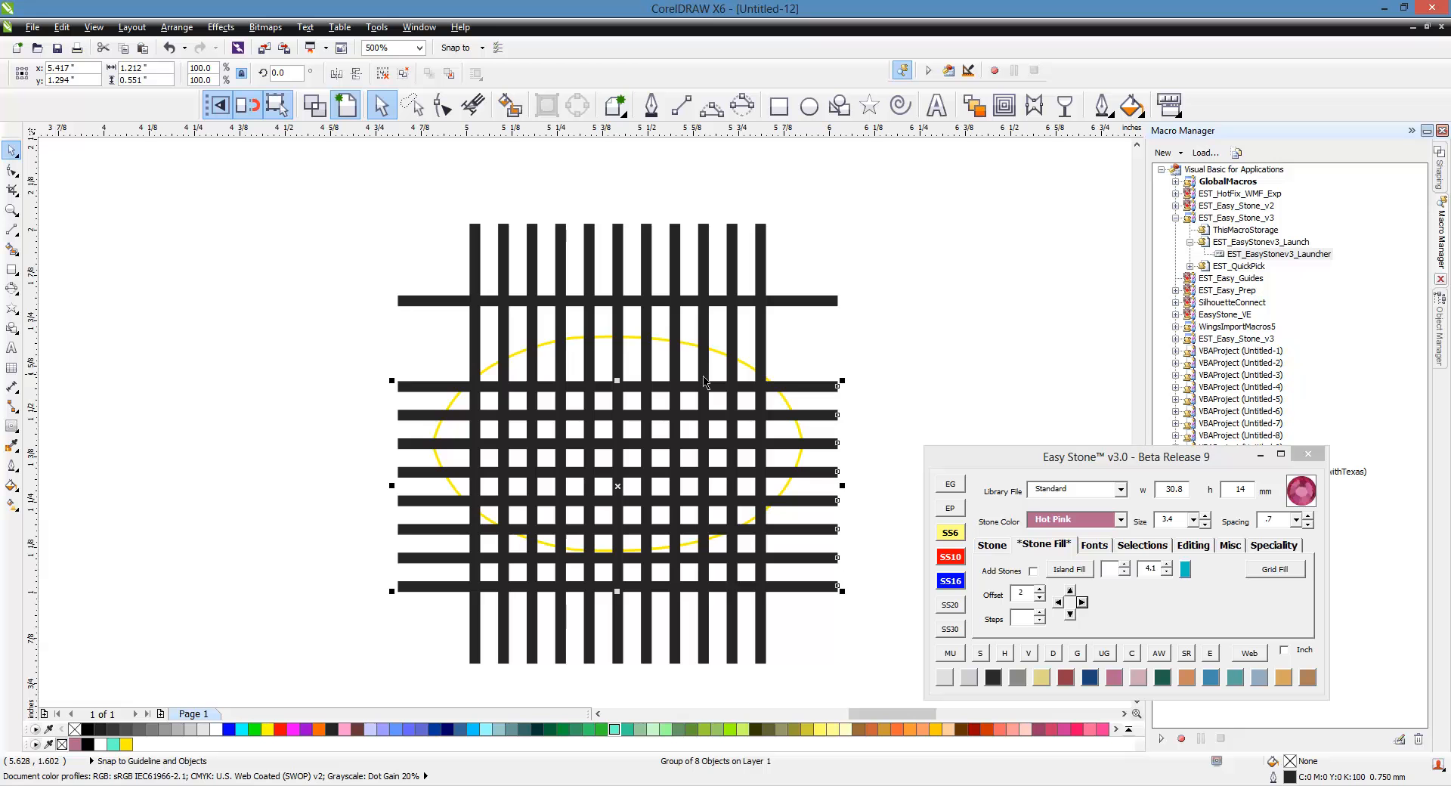
{"action": "left_click", "coordinate": [799, 466], "text": "shift"}
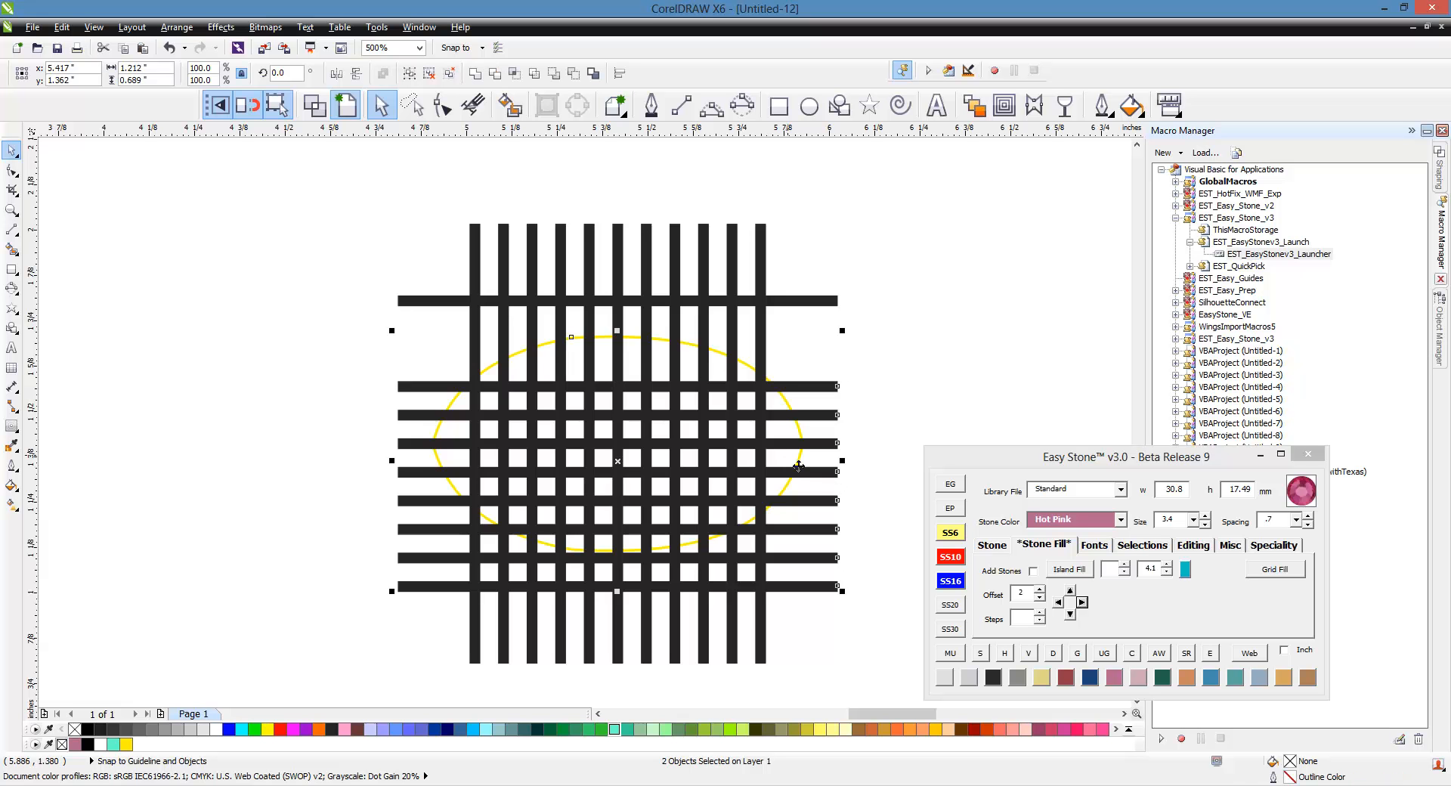
{"action": "key", "text": "c"}
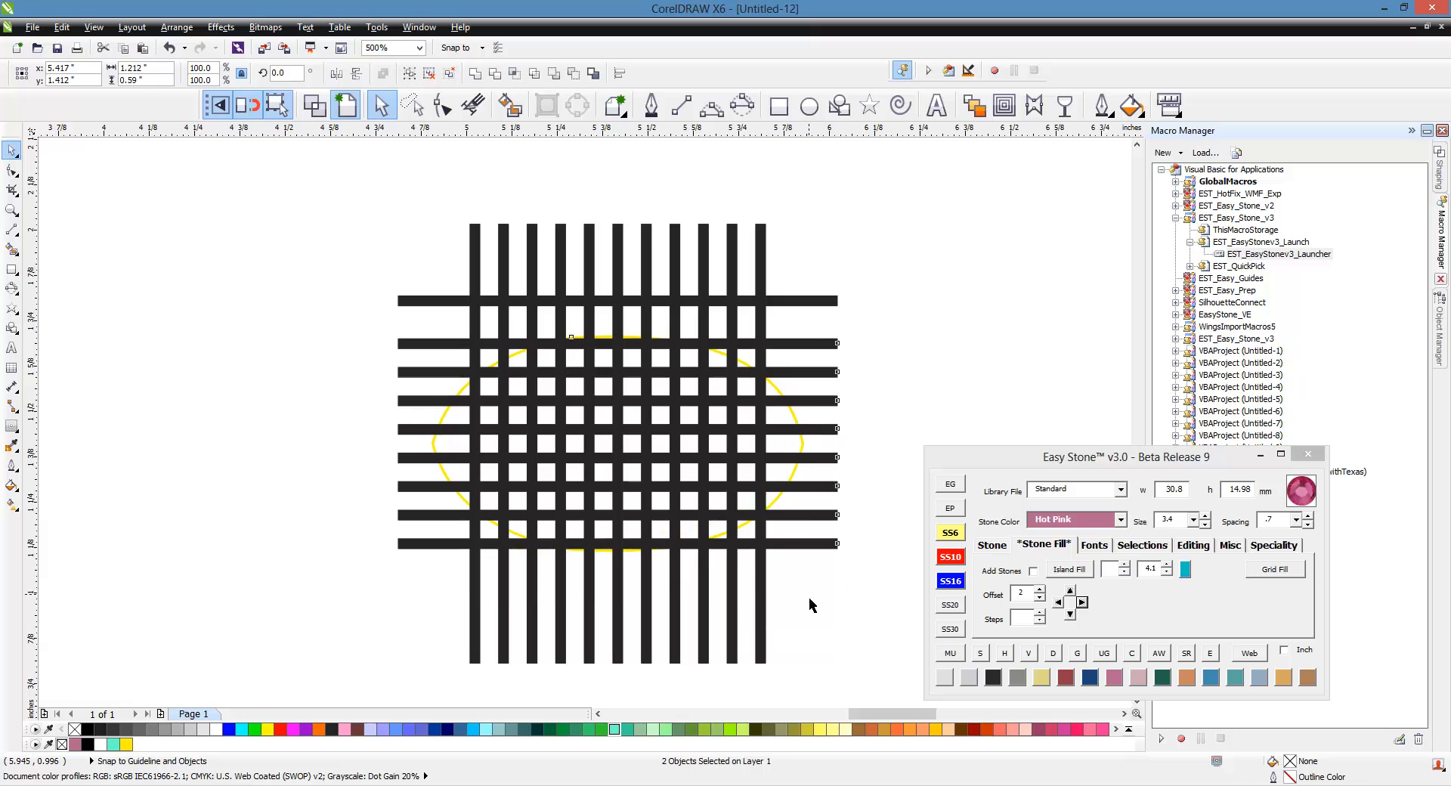
{"action": "key", "text": "ctrl+z"}
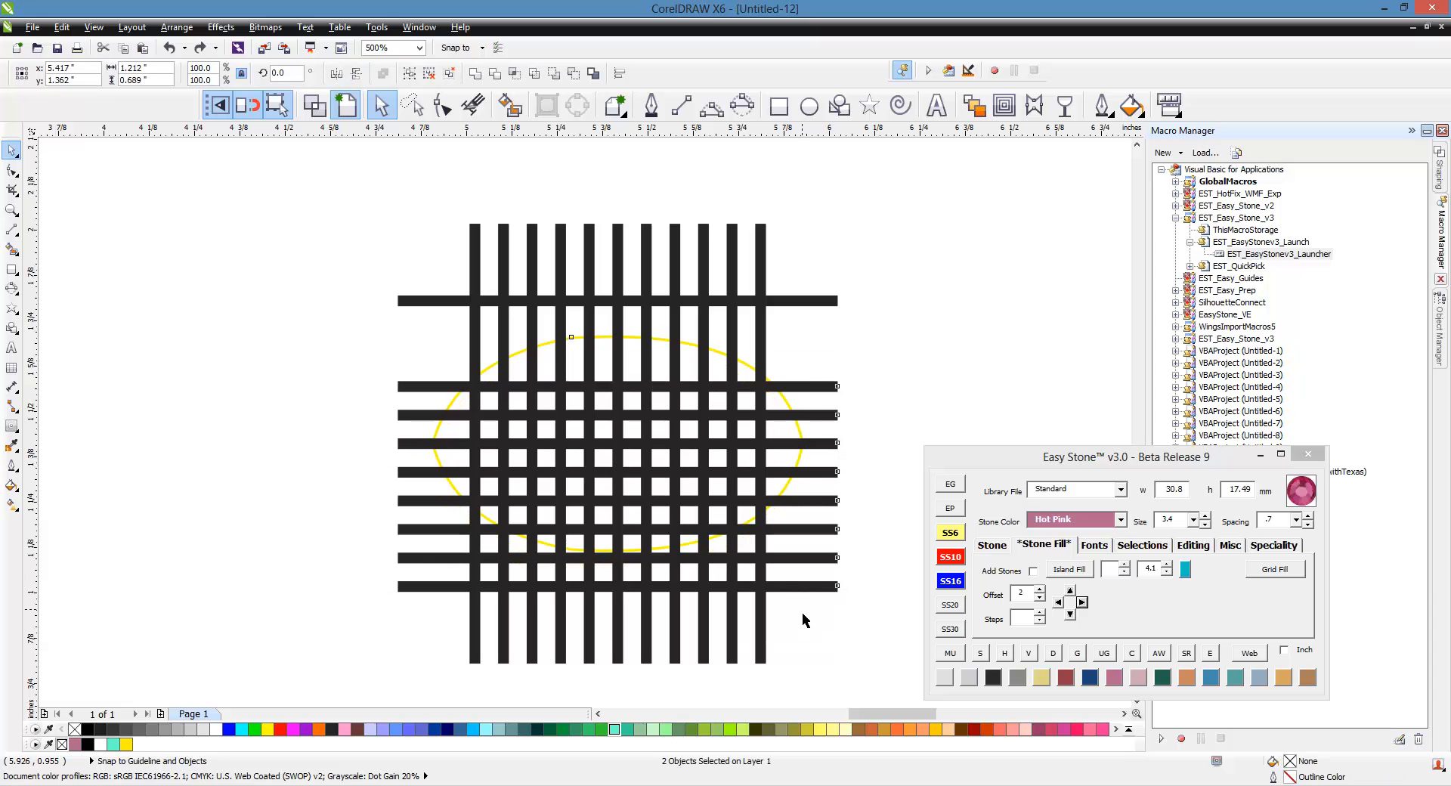
Step: Ungroup the eight horizontal lines and delete the uppermost one of them
{"action": "left_click", "coordinate": [806, 390]}
{"action": "right_click", "coordinate": [807, 389]}
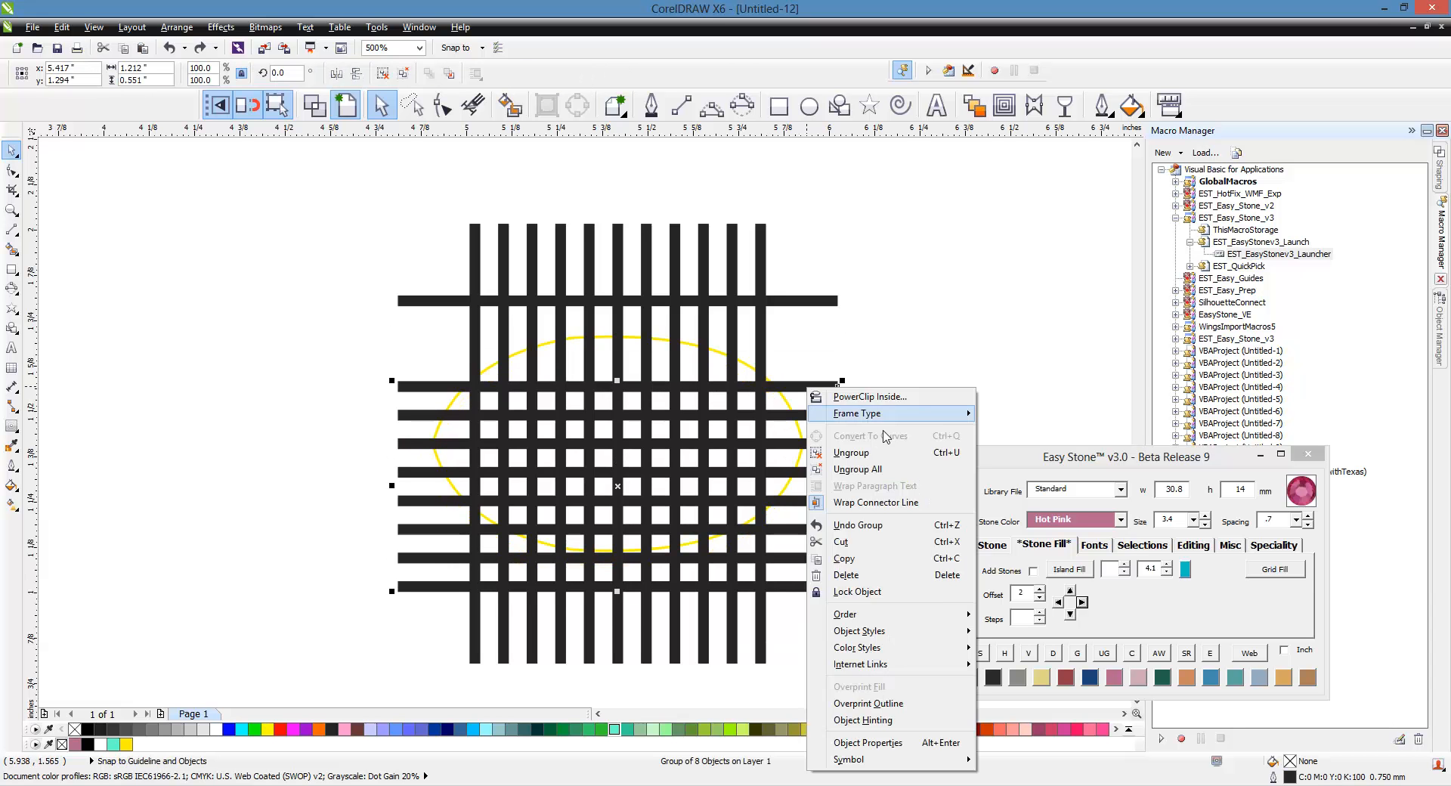
{"action": "left_click", "coordinate": [886, 453]}
{"action": "left_click", "coordinate": [887, 366]}
{"action": "left_click", "coordinate": [818, 390]}
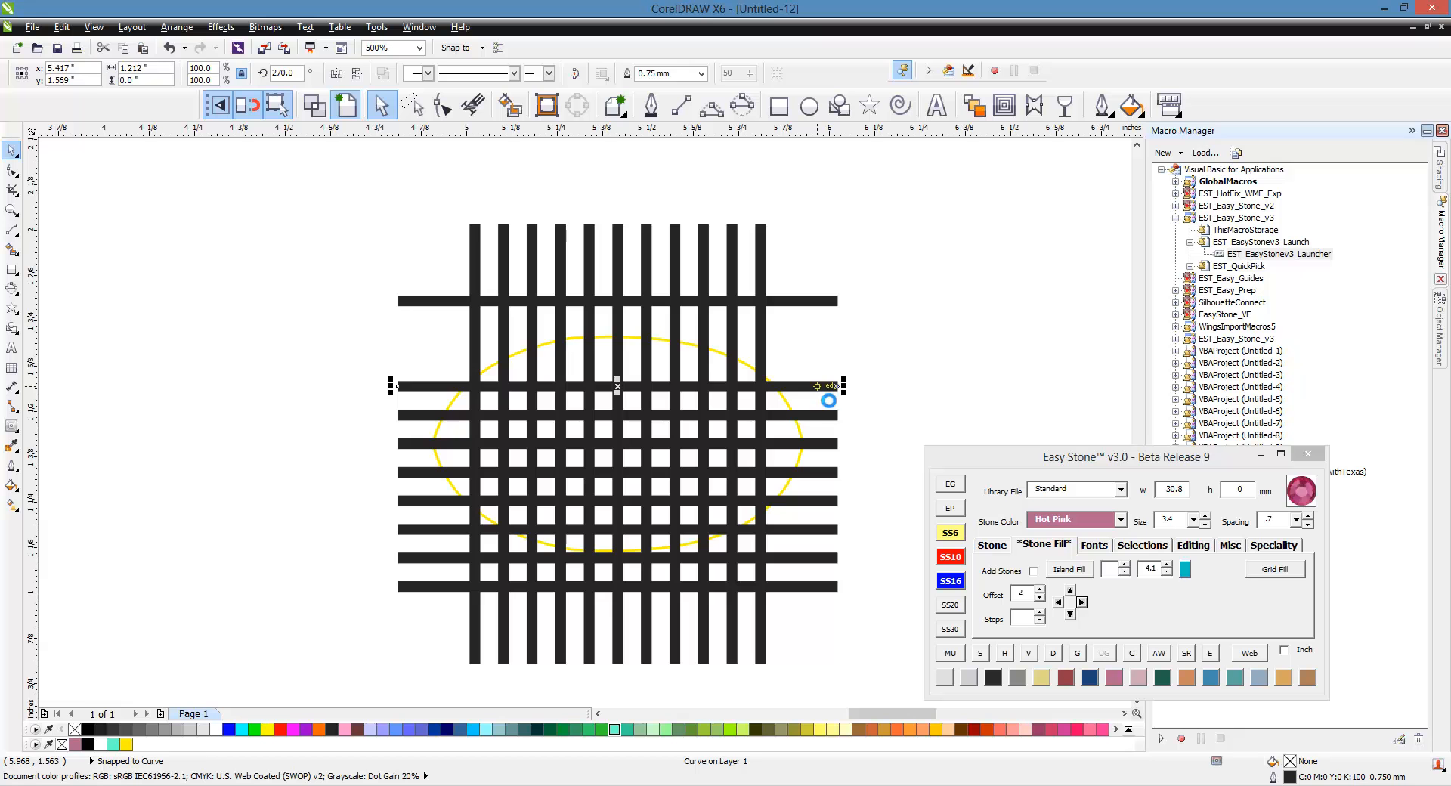
Step: Group the remaining seven lower horizontal lines and center the group vertically on the yellow oval
{"action": "left_click_drag", "start_coordinate": [304, 381], "coordinate": [886, 625]}
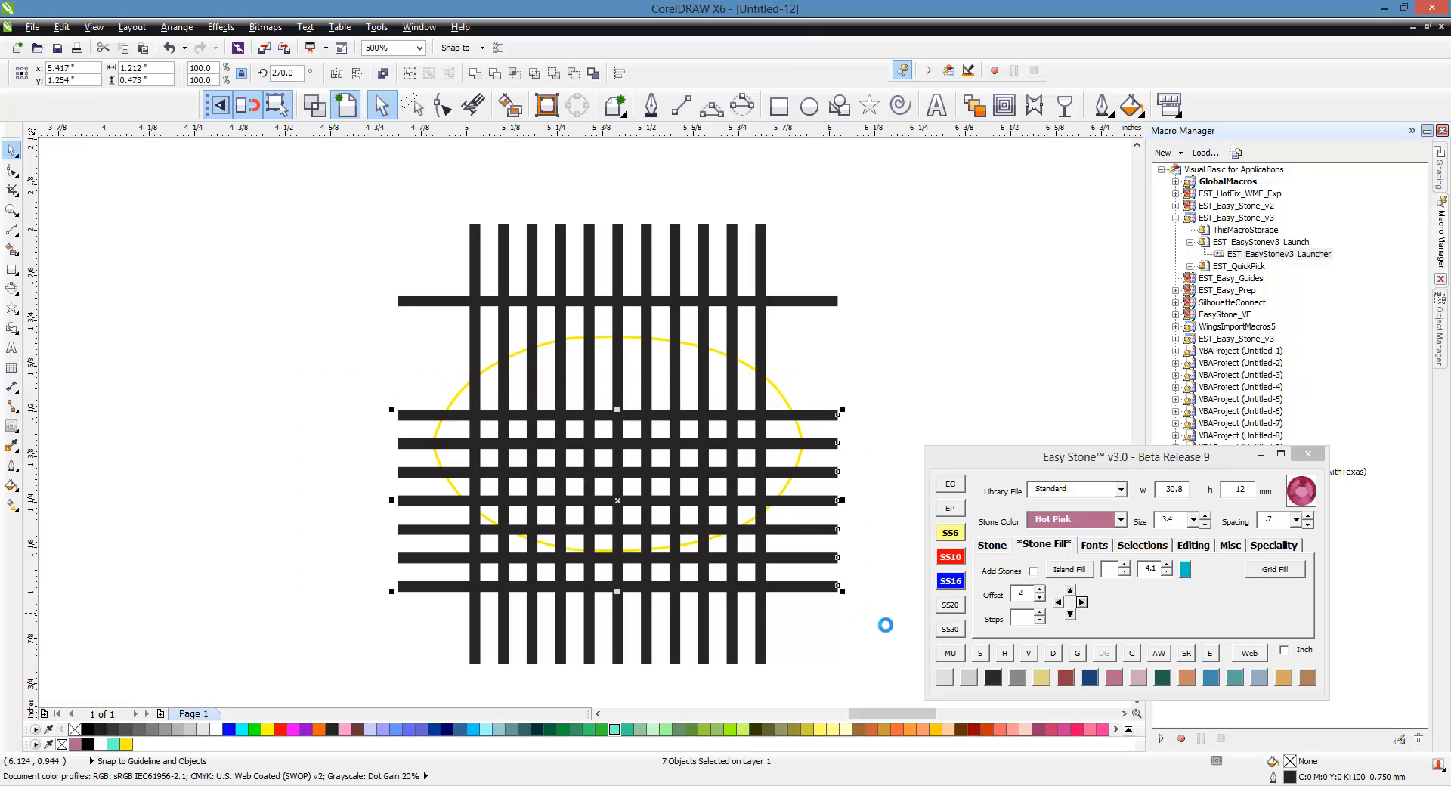
{"action": "left_click", "coordinate": [783, 401], "text": "shift"}
{"action": "key", "text": "e"}
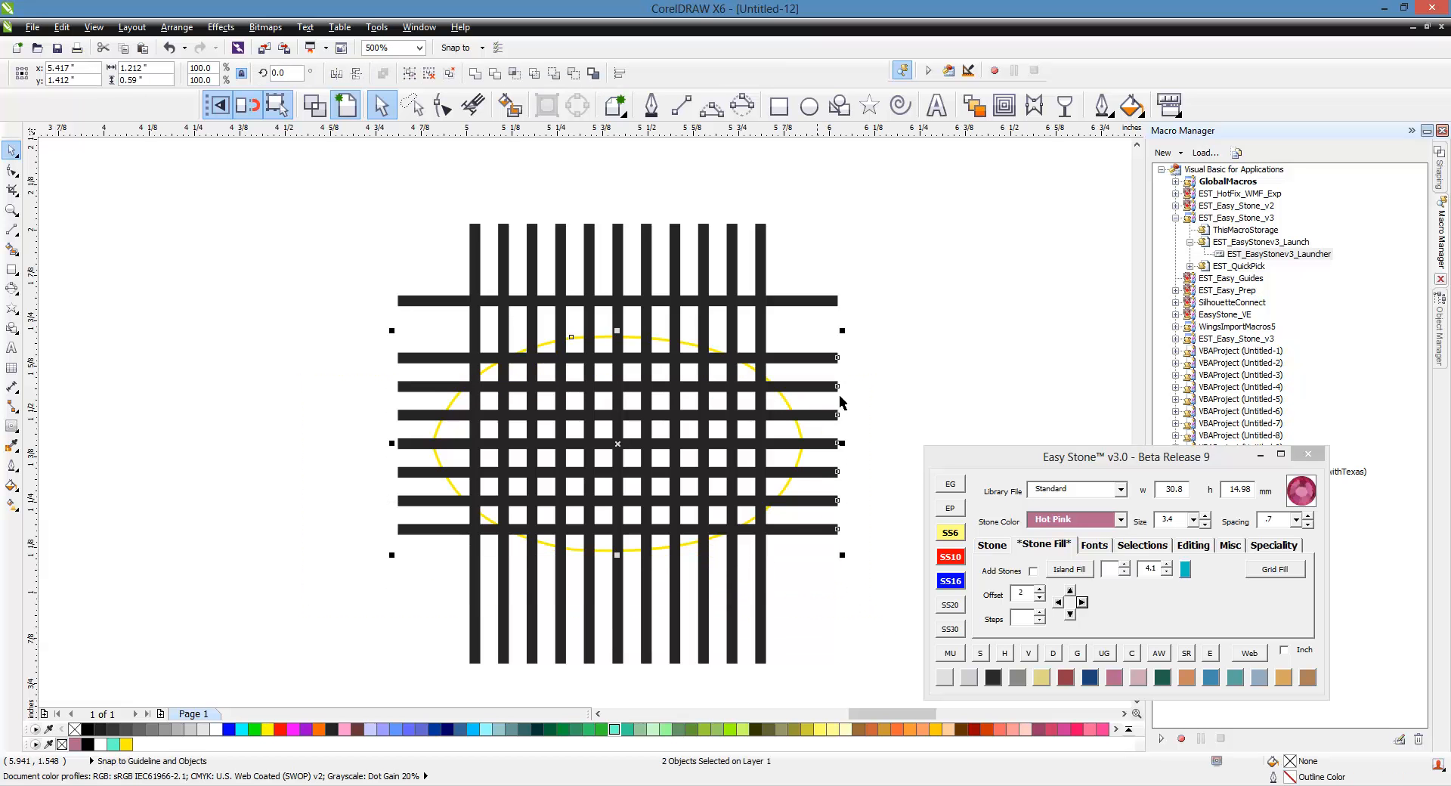
{"action": "left_click", "coordinate": [912, 396]}
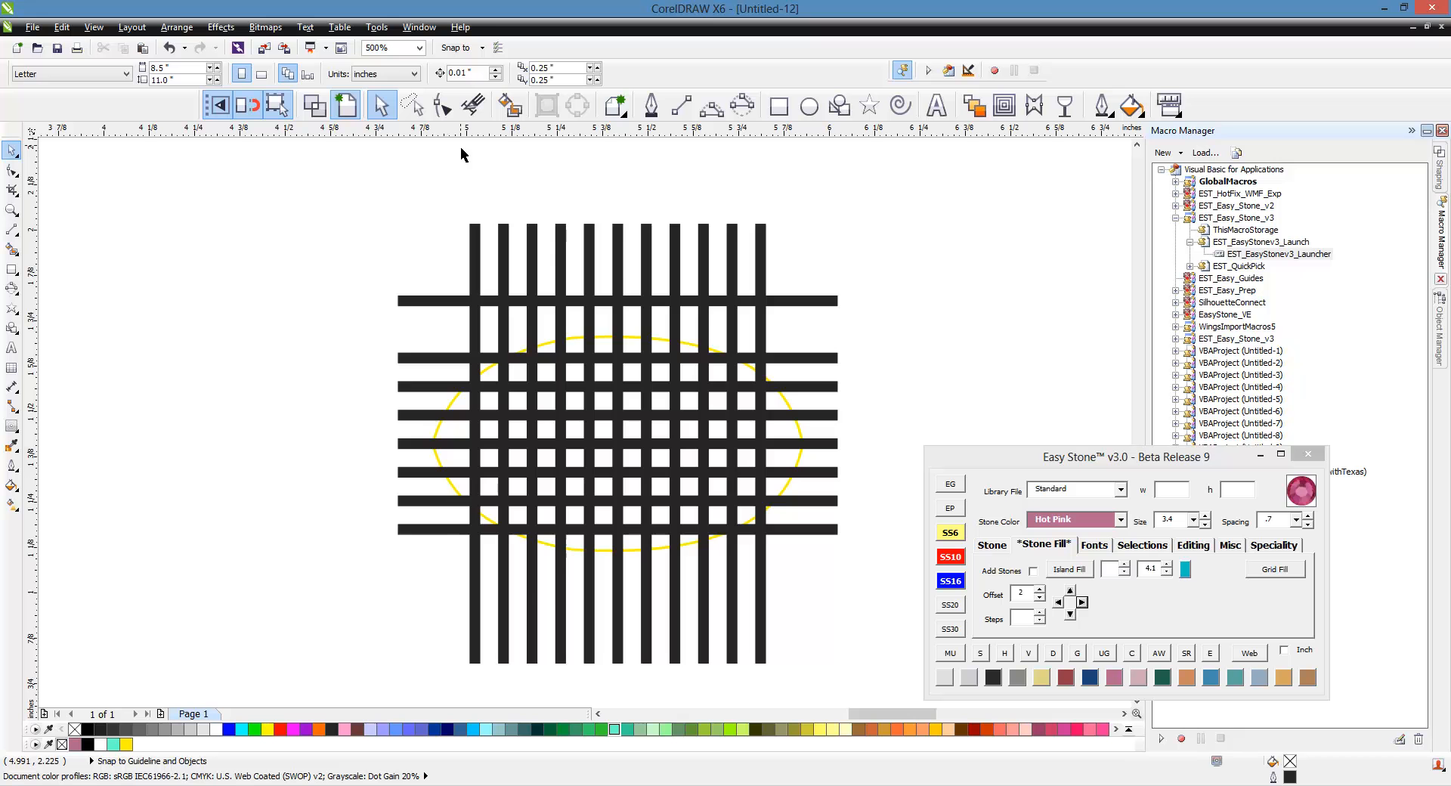
{"action": "left_click", "coordinate": [345, 109]}
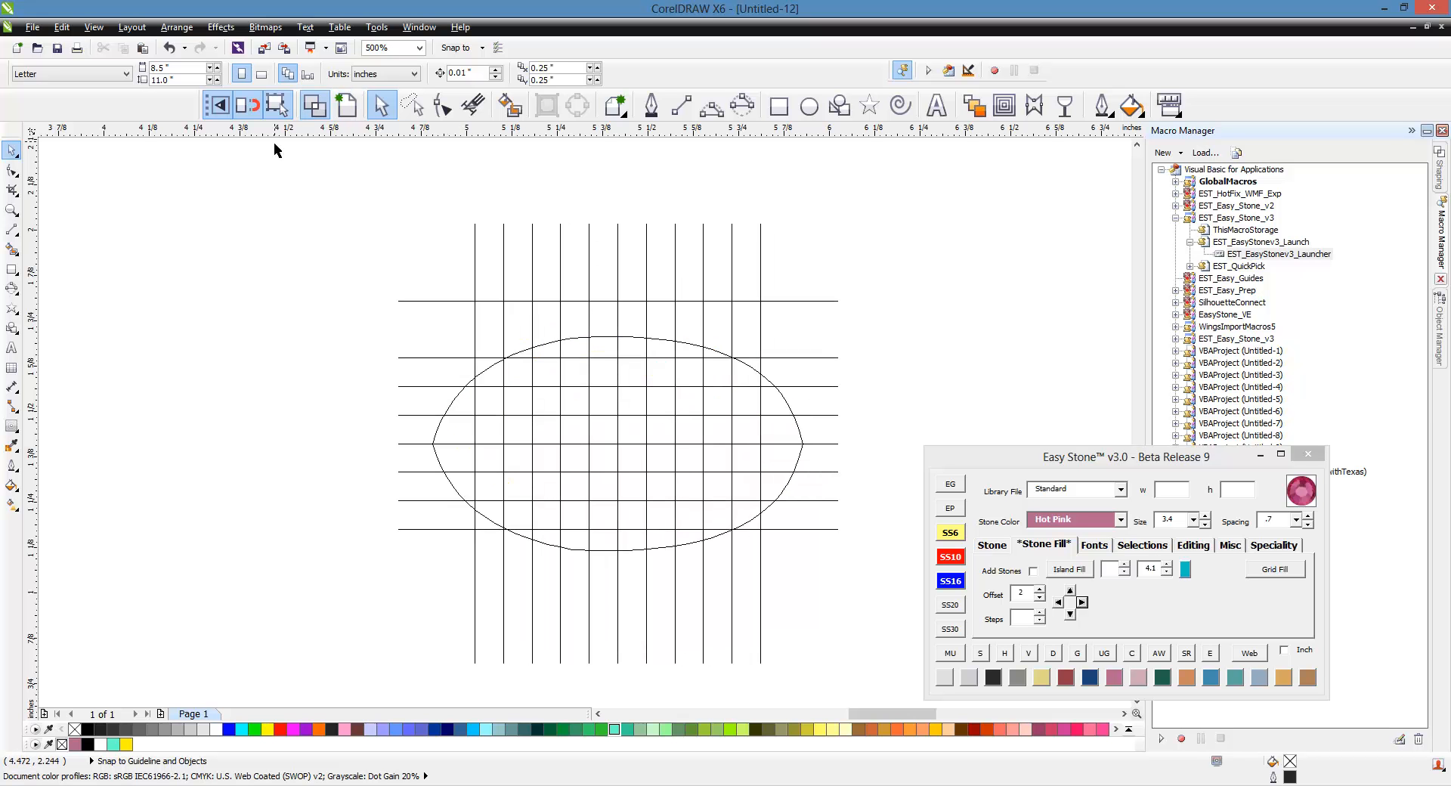
{"action": "left_click", "coordinate": [345, 106]}
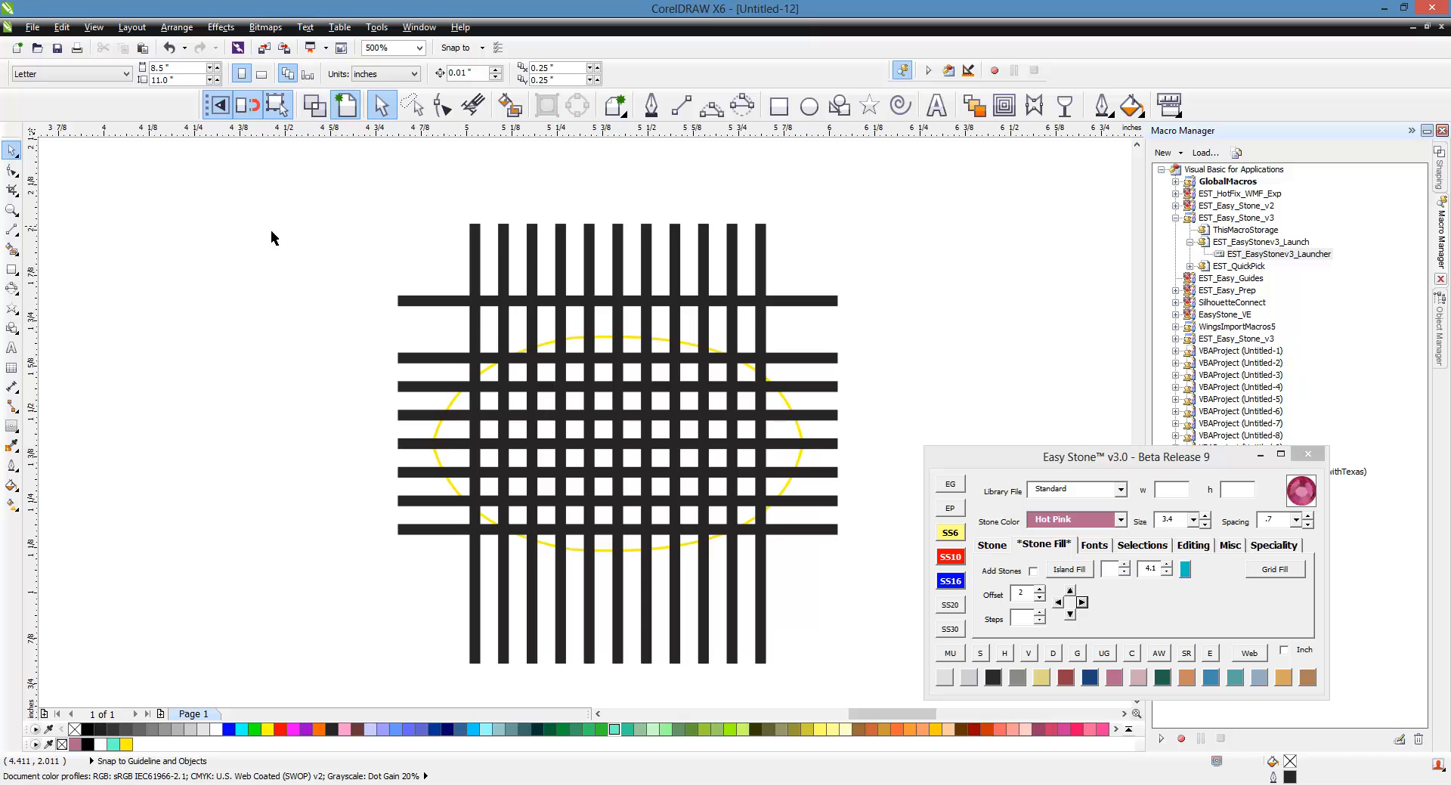
{"action": "scroll", "coordinate": [271, 229], "scroll_direction": "down", "scroll_amount": 1}
{"action": "scroll", "coordinate": [321, 301], "scroll_direction": "up", "scroll_amount": 1}
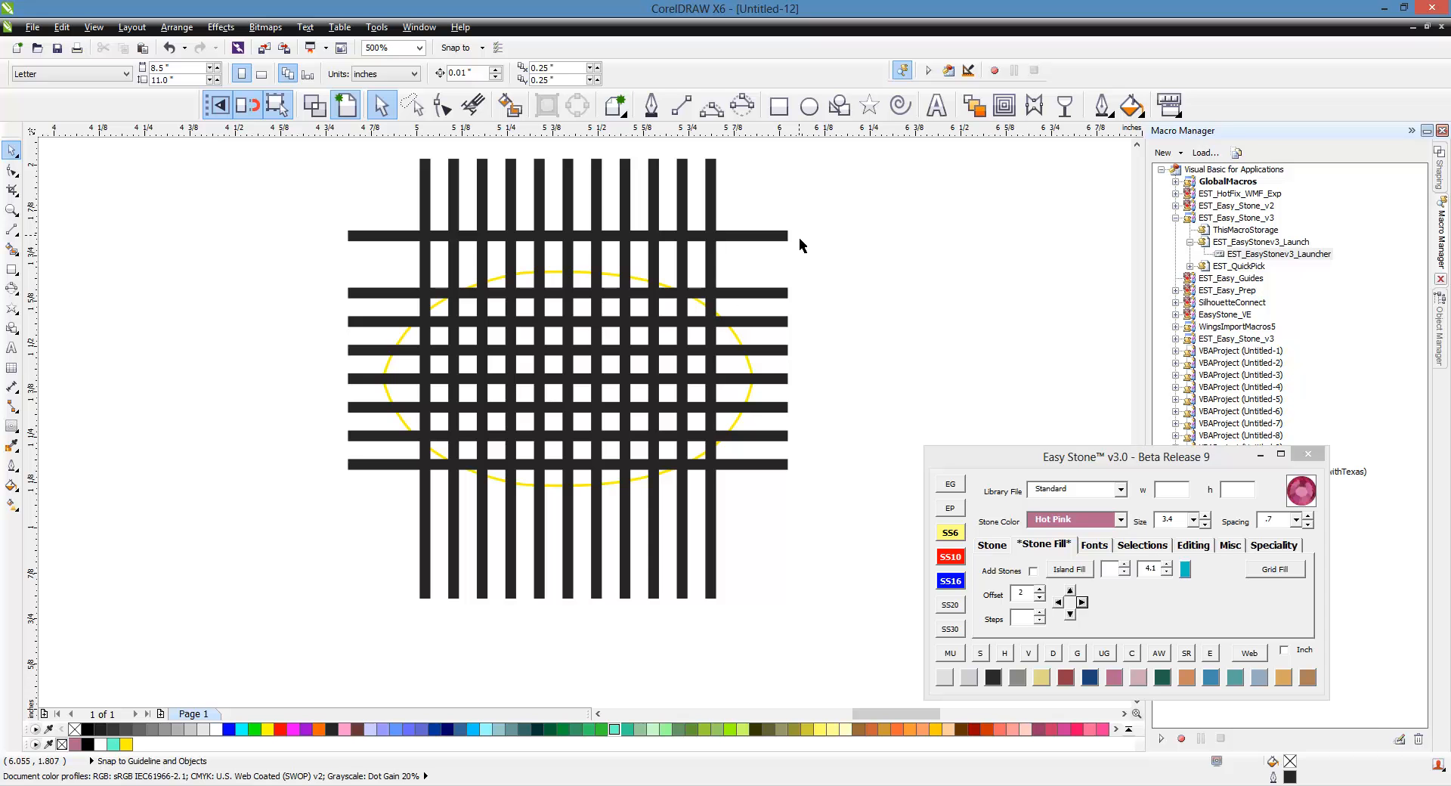
{"action": "left_click_drag", "start_coordinate": [824, 202], "coordinate": [332, 278]}
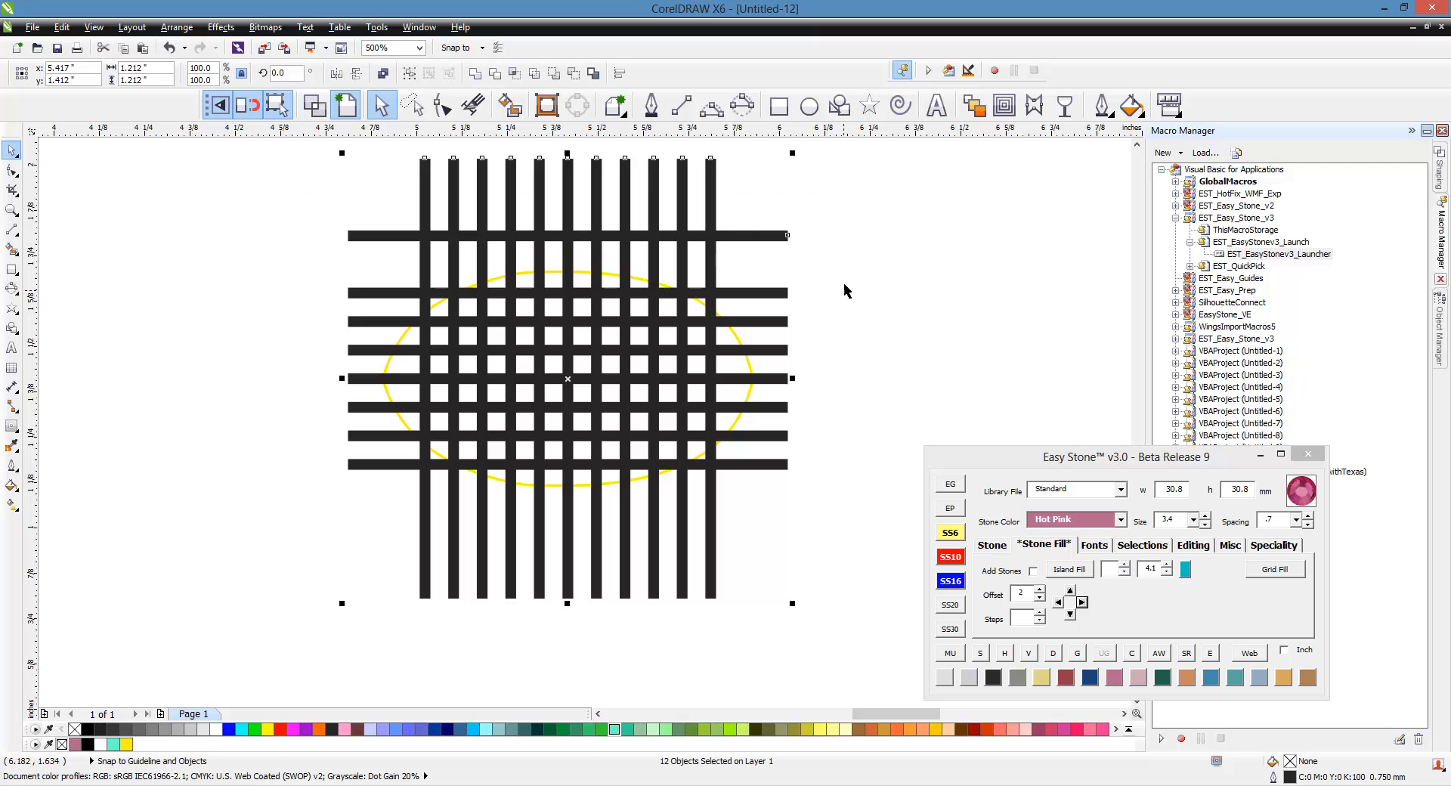
{"action": "left_click_drag", "start_coordinate": [847, 272], "coordinate": [757, 488]}
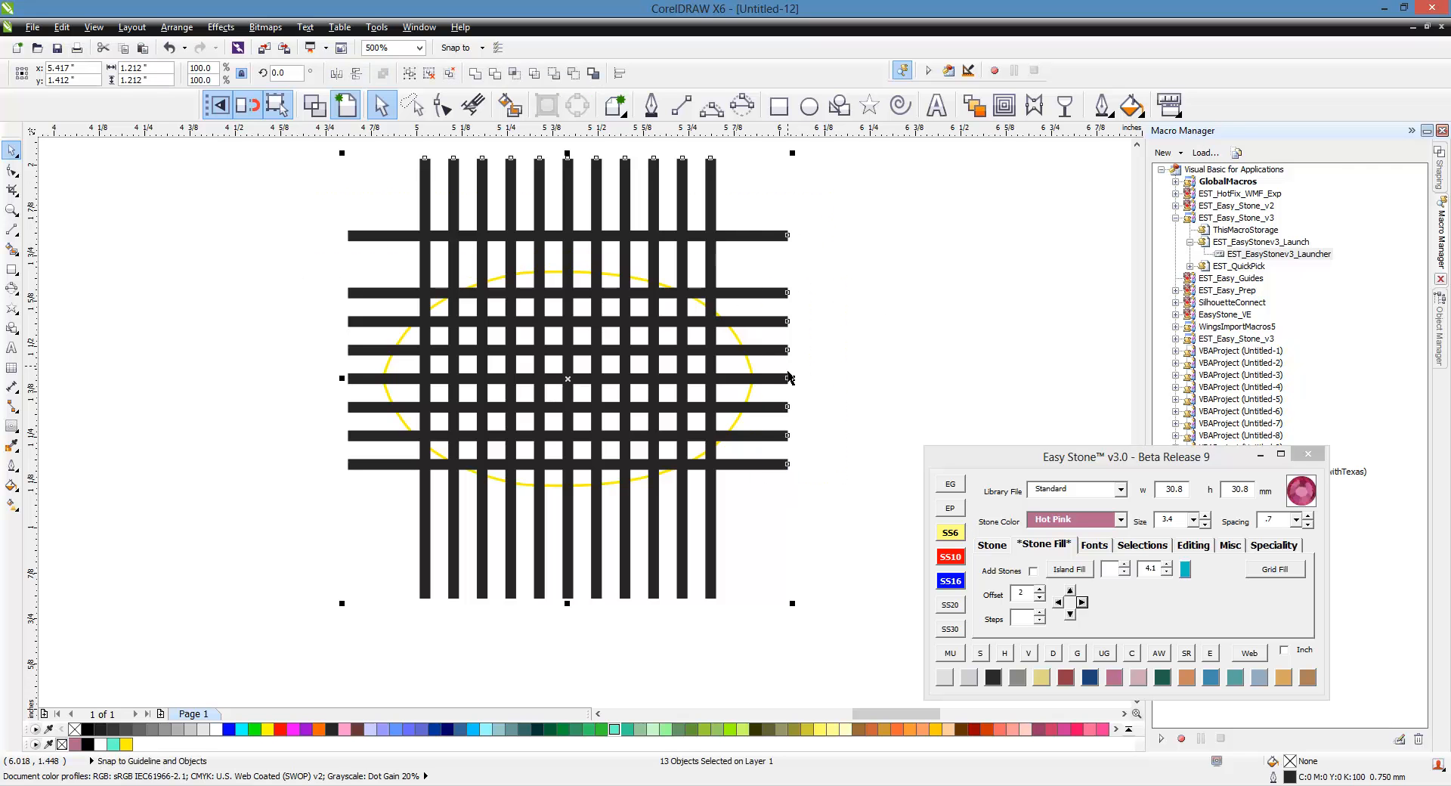
{"action": "left_click", "coordinate": [841, 201]}
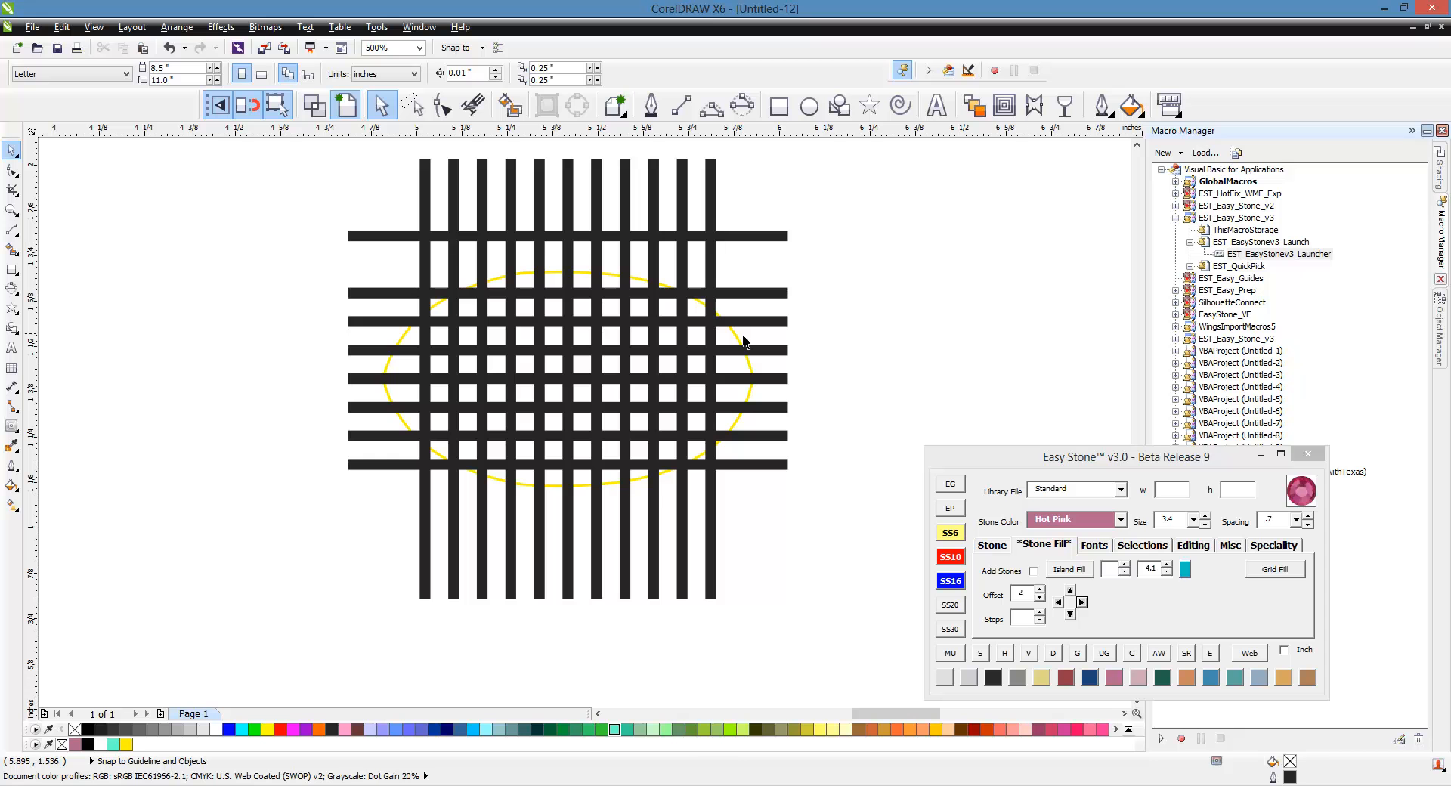
{"action": "left_click", "coordinate": [717, 203]}
{"action": "left_click", "coordinate": [845, 209]}
Step: Select the eleven vertical string lines and convert their outlines to objects
{"action": "left_click_drag", "start_coordinate": [805, 171], "coordinate": [393, 180]}
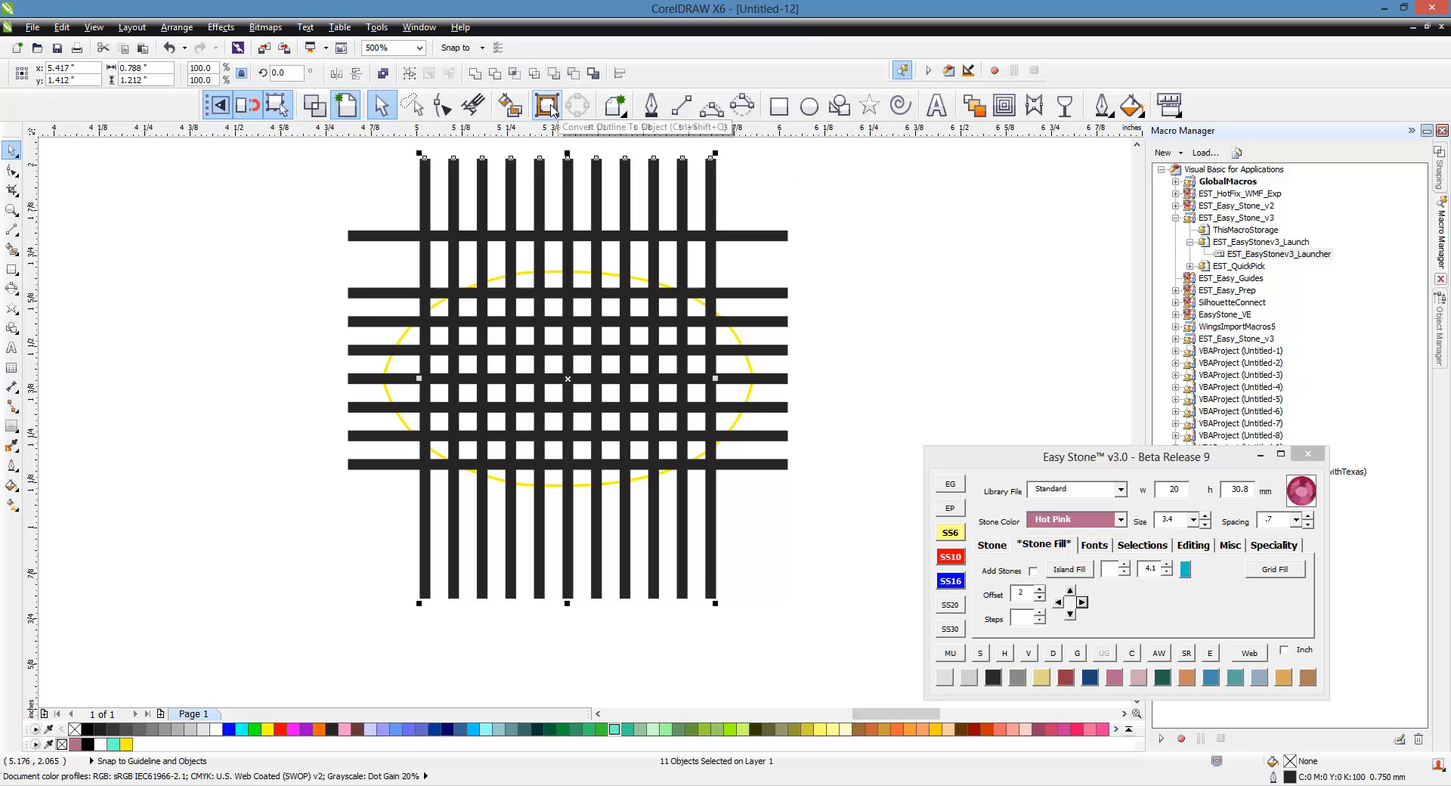
{"action": "left_click", "coordinate": [552, 110]}
{"action": "left_click", "coordinate": [806, 225]}
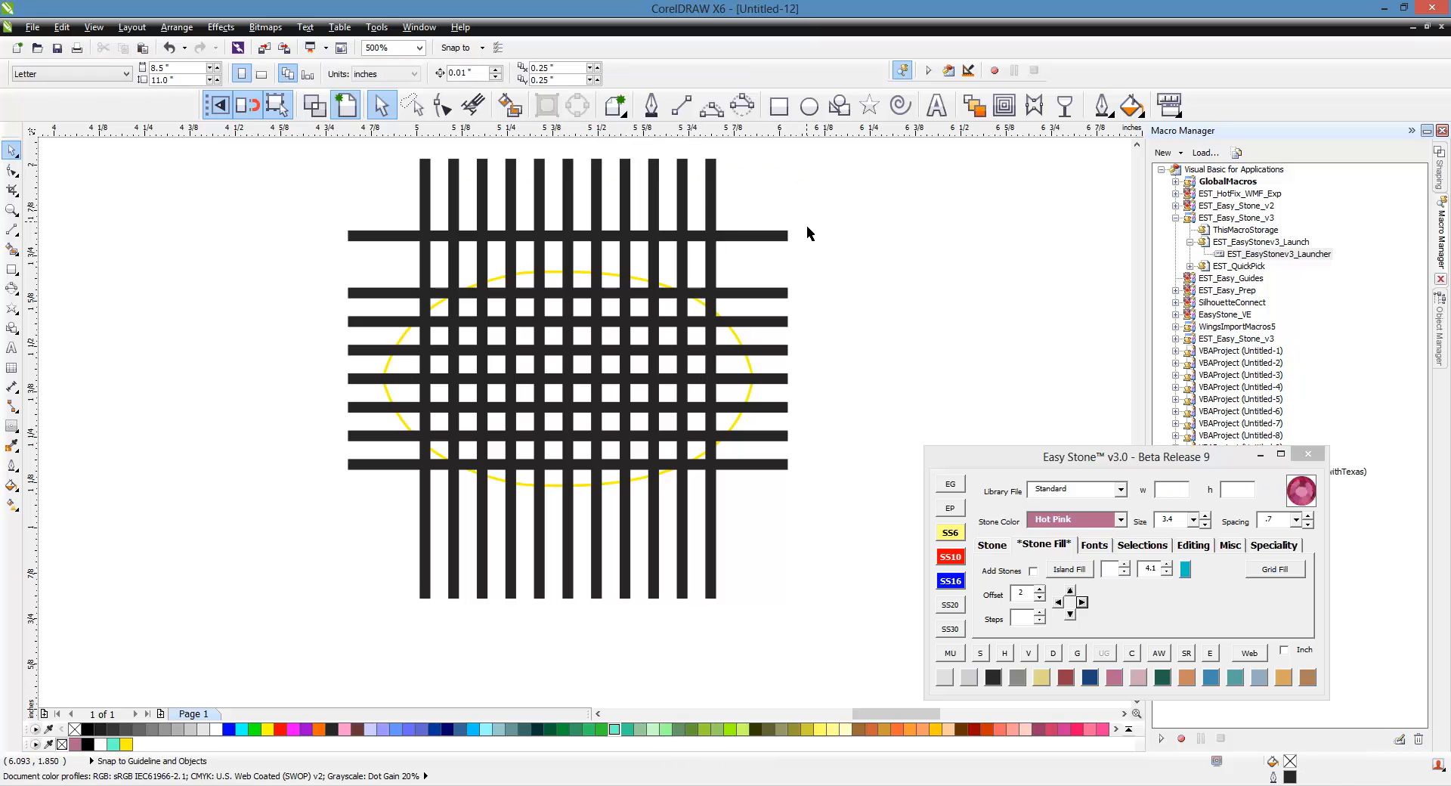
Step: Ungroup the seven lower horizontal lines and convert the outlines of all eight horizontal lines to objects
{"action": "right_click", "coordinate": [760, 302]}
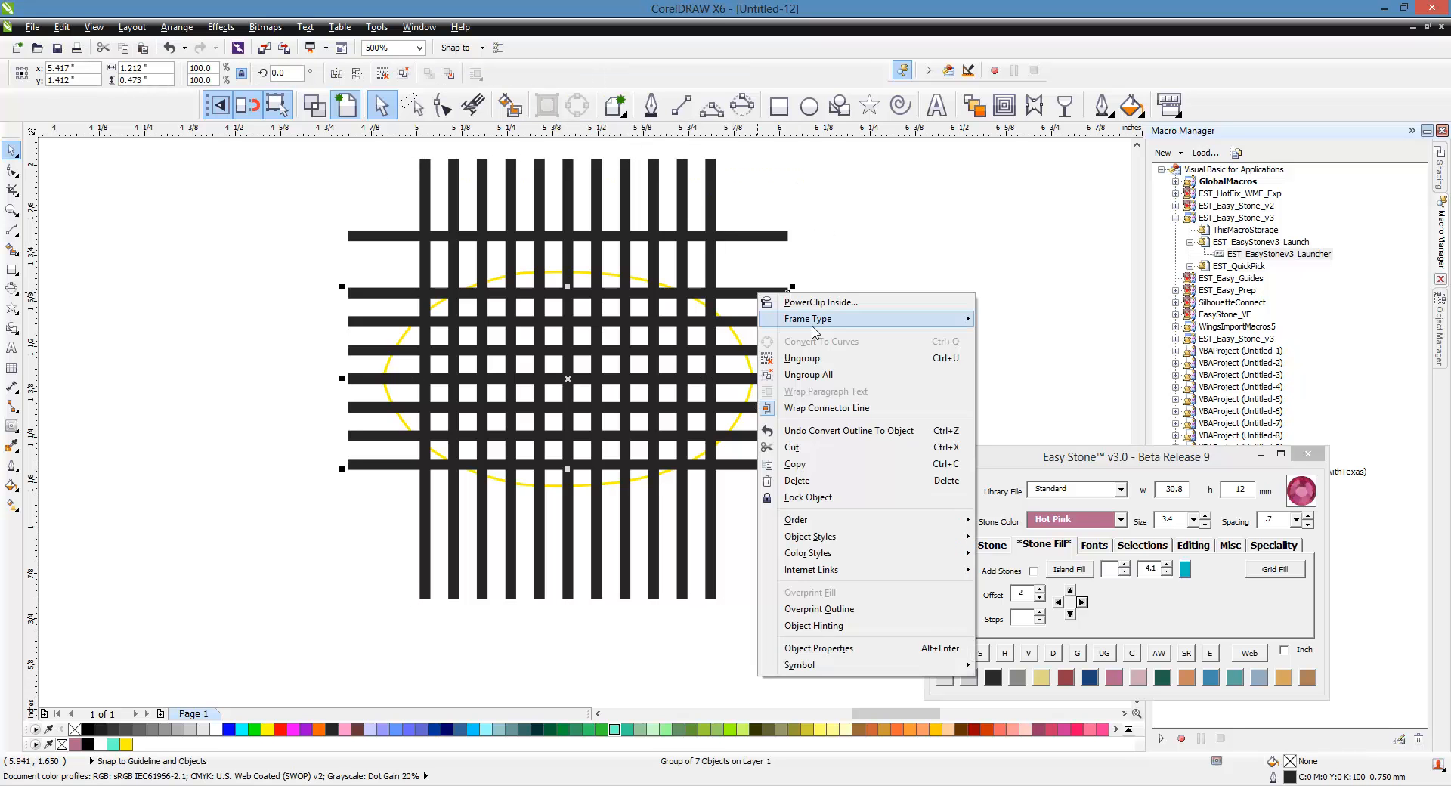
{"action": "left_click", "coordinate": [822, 211]}
{"action": "left_click_drag", "start_coordinate": [832, 195], "coordinate": [752, 491]}
{"action": "left_click", "coordinate": [552, 119]}
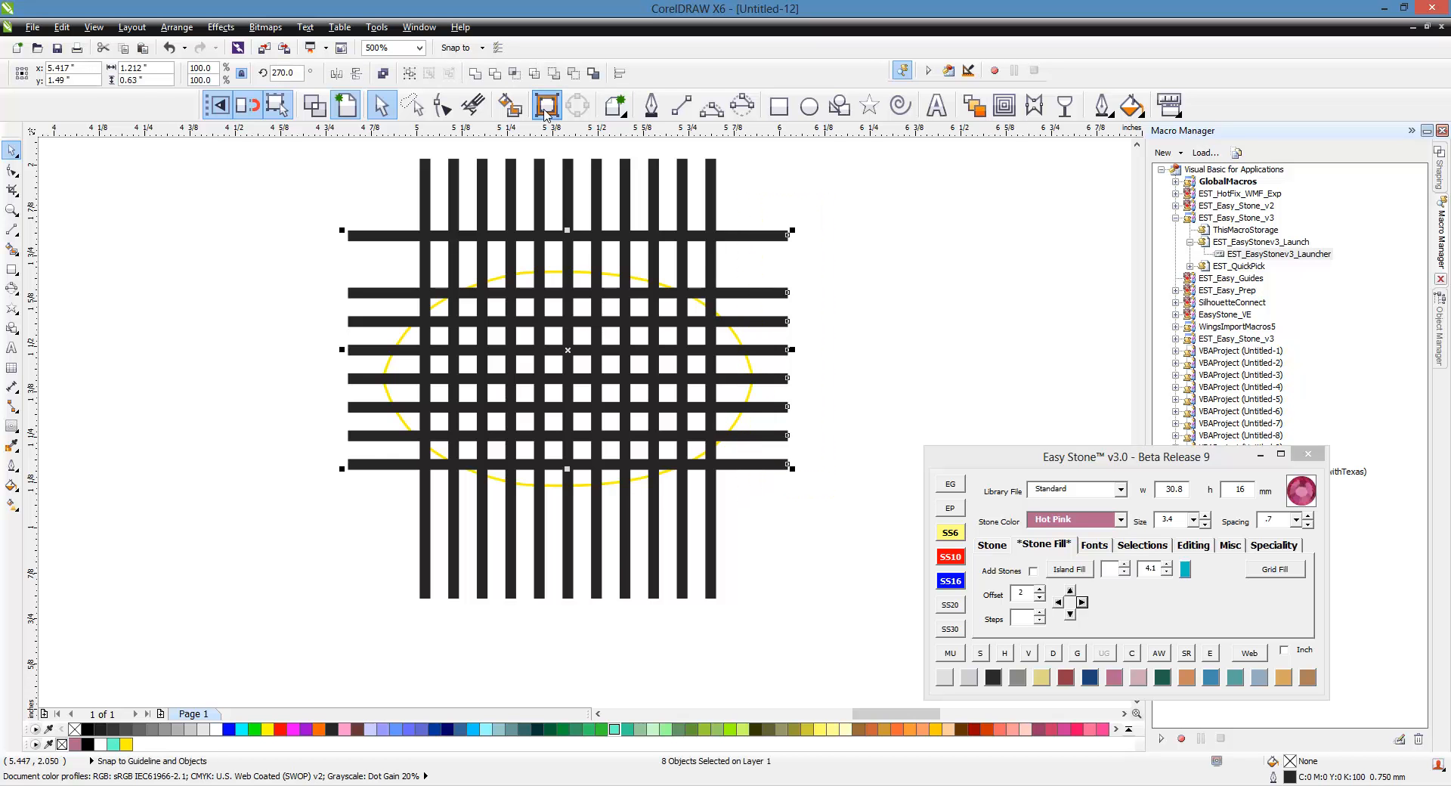
{"action": "left_click", "coordinate": [868, 330]}
Step: In wireframe view, weld all horizontal and vertical bars into one grid shape, and return to the enhanced view
{"action": "left_click", "coordinate": [323, 113]}
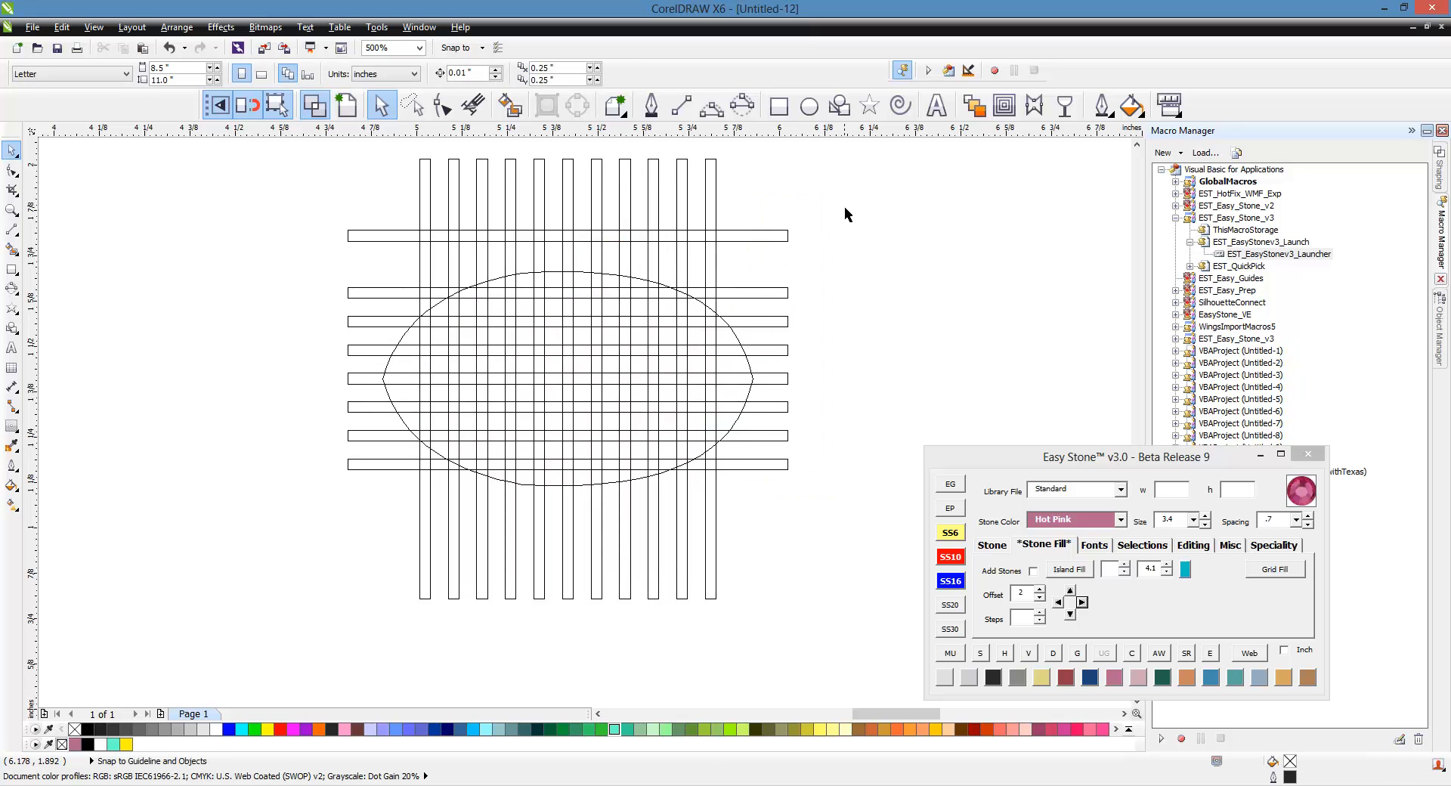
{"action": "left_click_drag", "start_coordinate": [839, 205], "coordinate": [762, 489]}
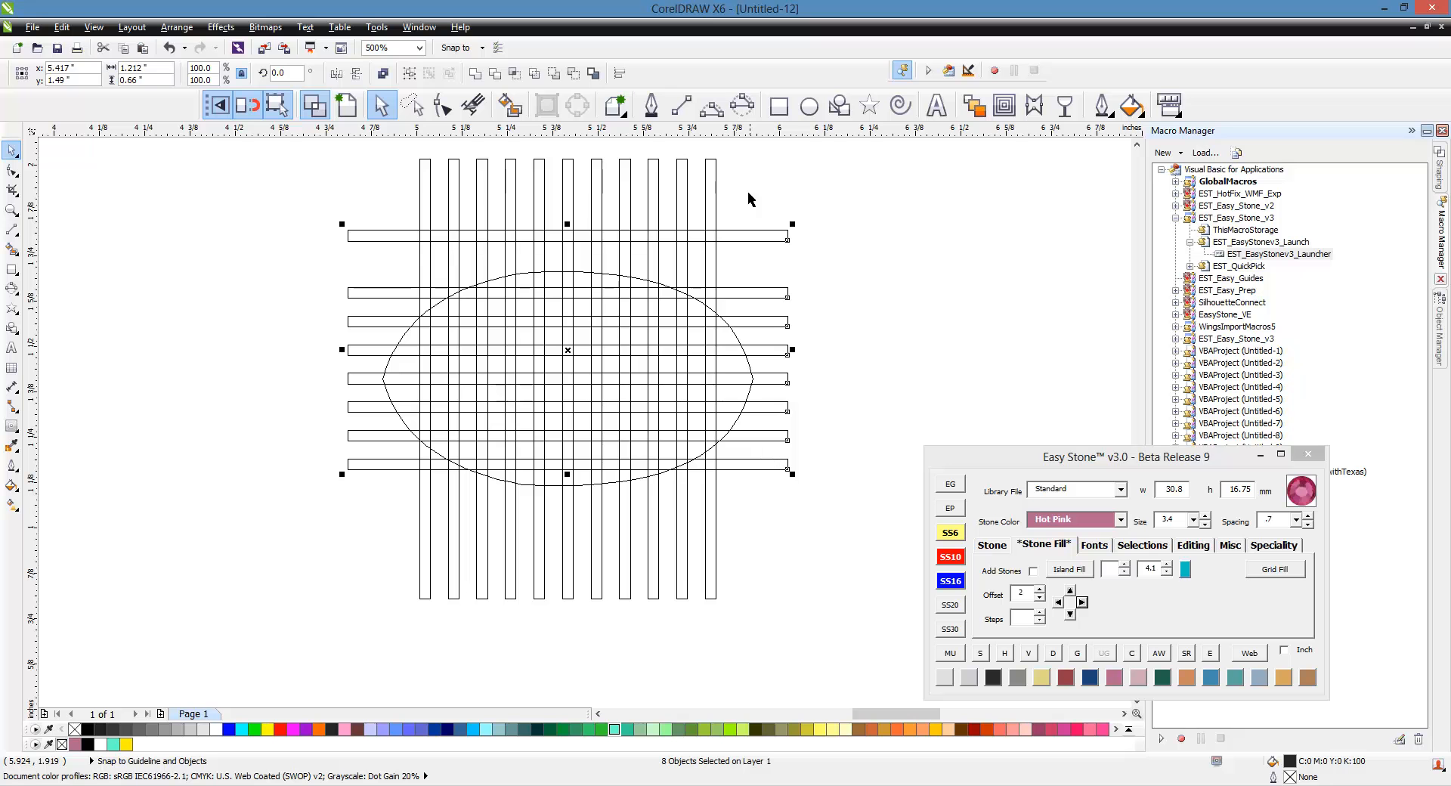
{"action": "left_click_drag", "start_coordinate": [748, 199], "coordinate": [400, 208]}
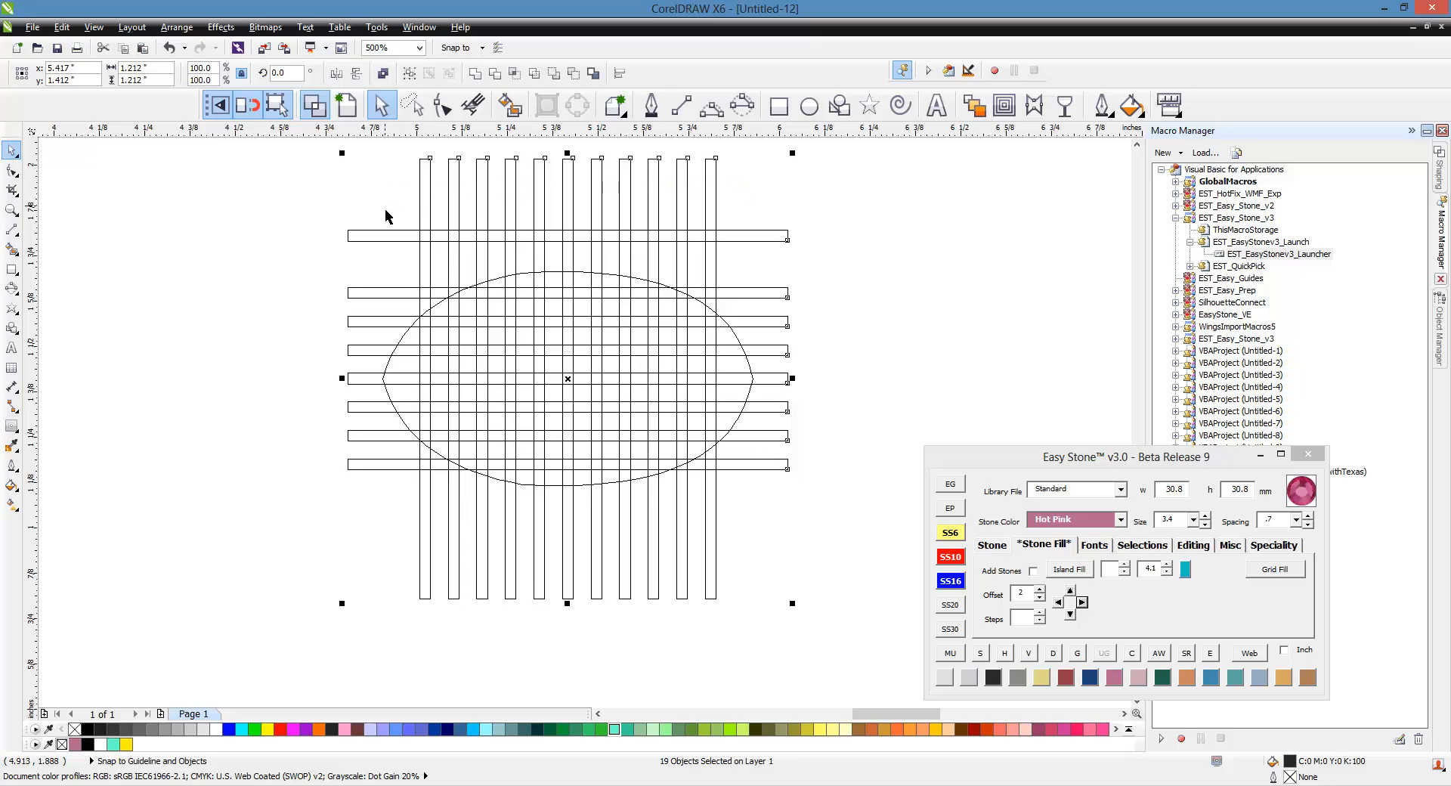
{"action": "left_click", "coordinate": [477, 75]}
{"action": "left_click", "coordinate": [166, 332]}
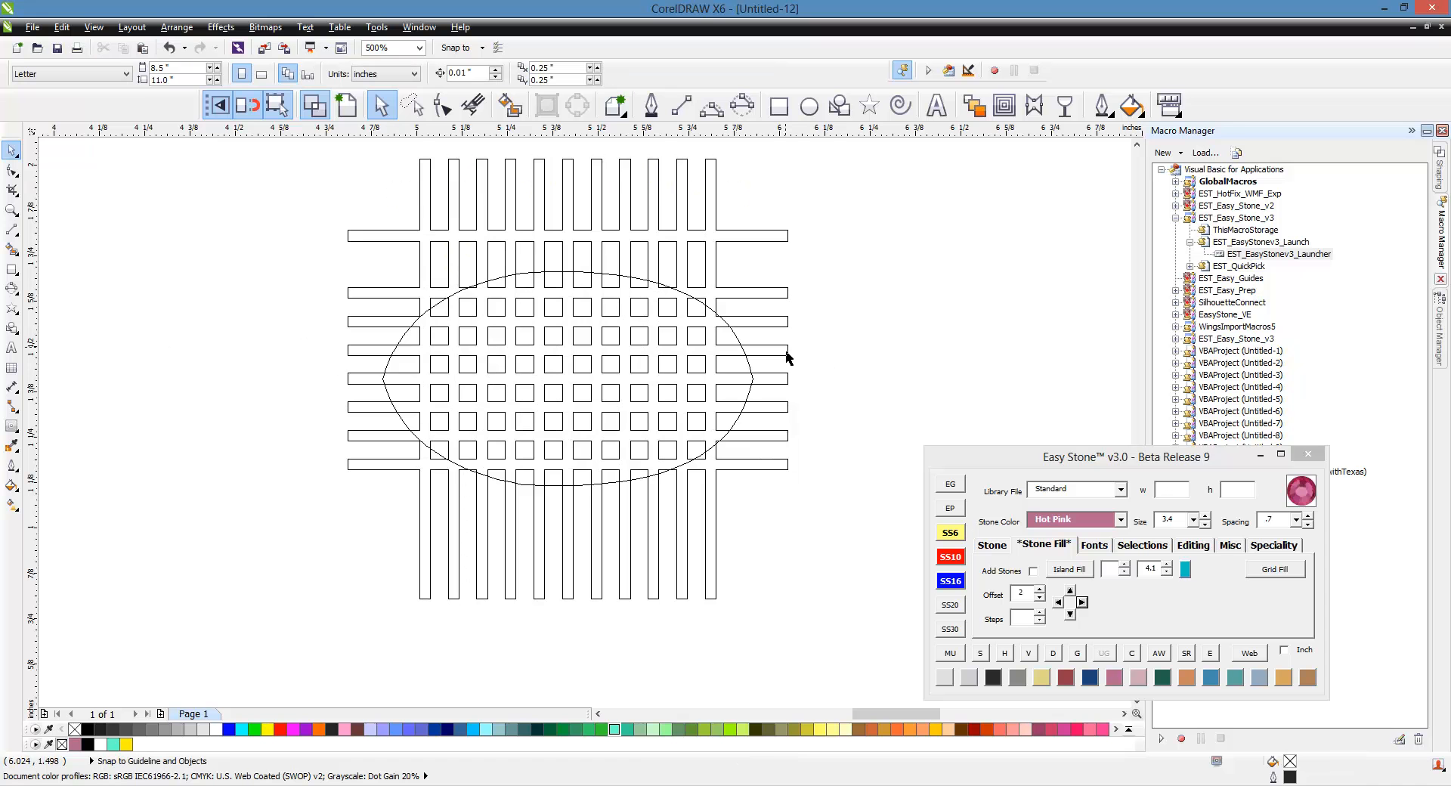
{"action": "left_click", "coordinate": [347, 106]}
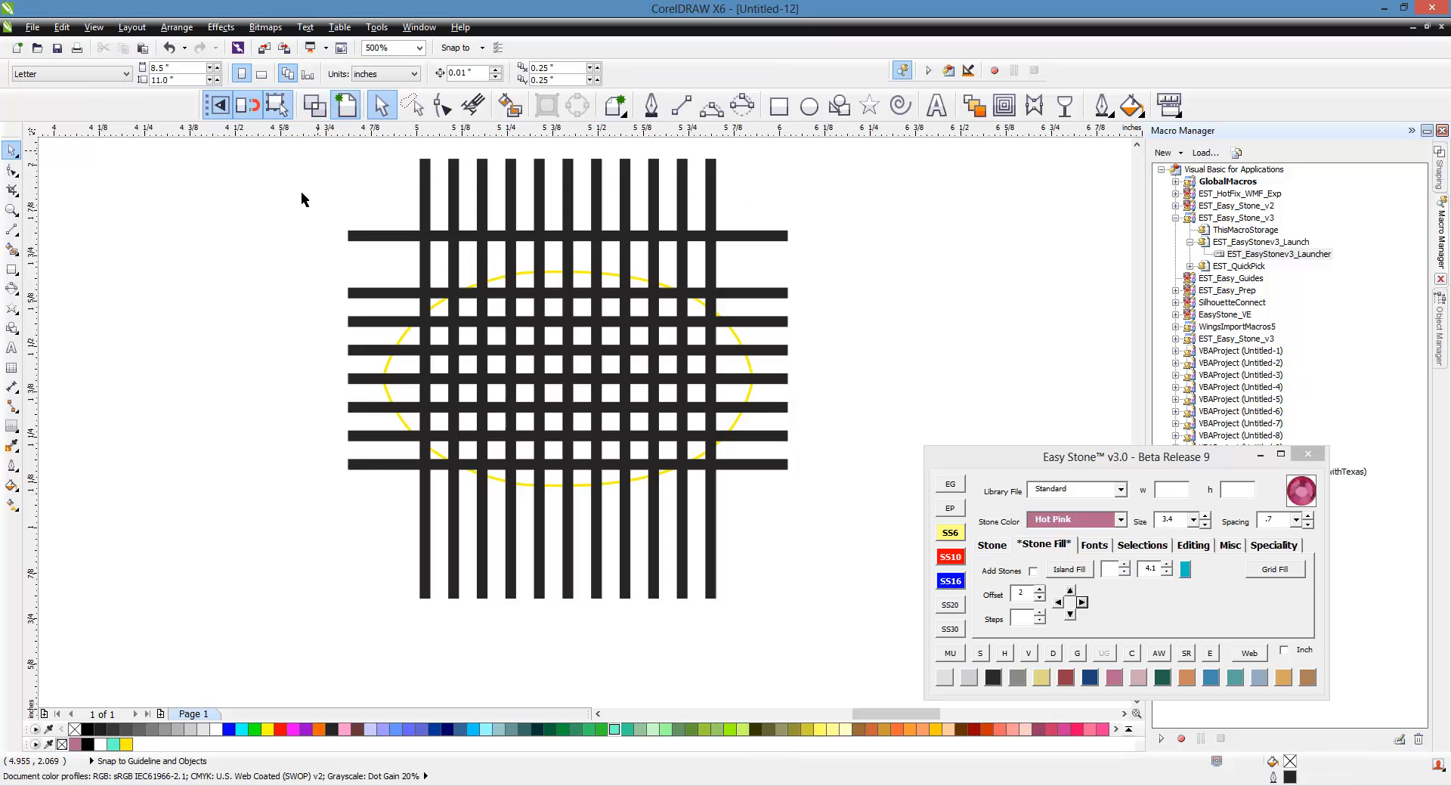
Step: Bring the yellow oval in front of the grid and Smart Fill the grid area inside the oval in teal
{"action": "left_click", "coordinate": [387, 380]}
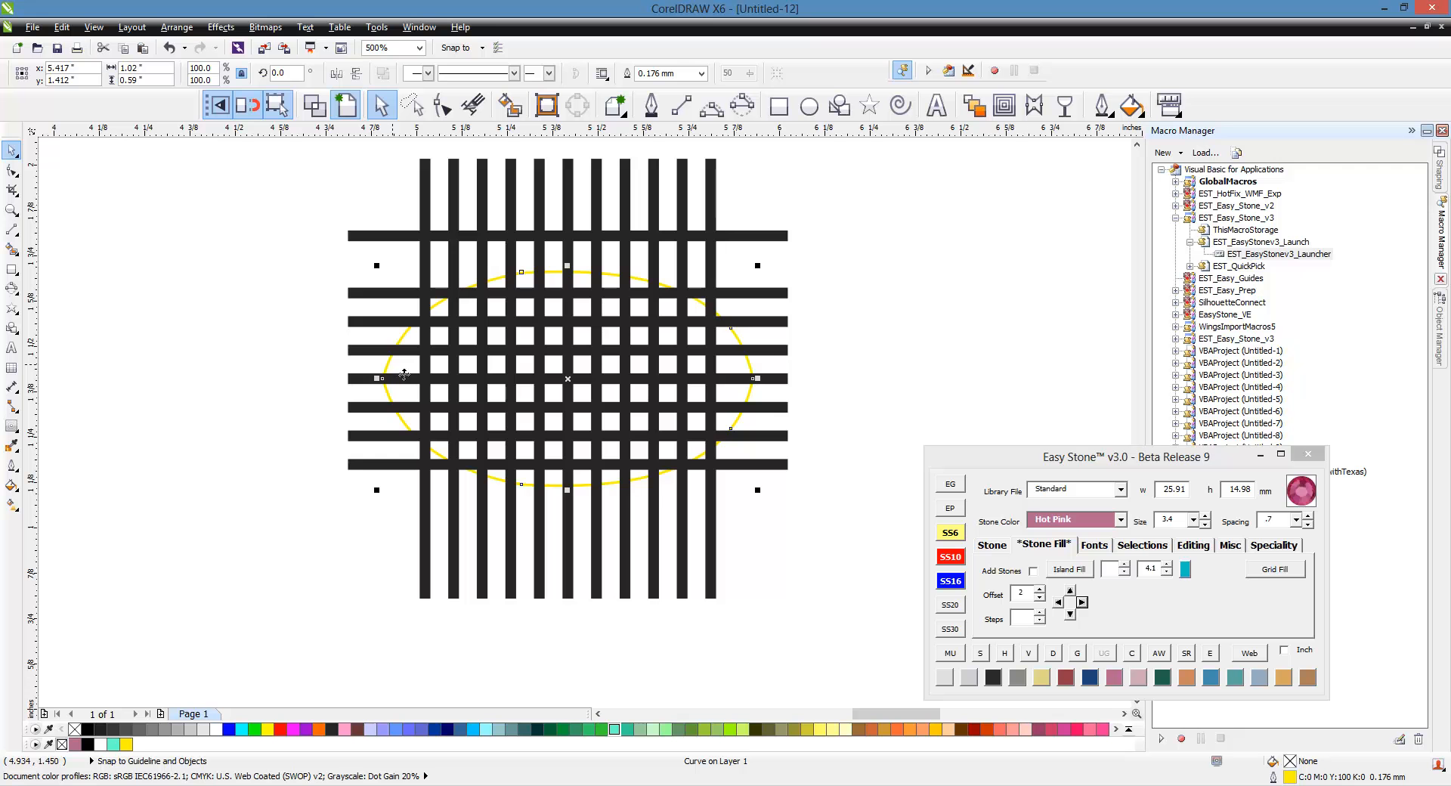
{"action": "key", "text": "shift+Page_Up"}
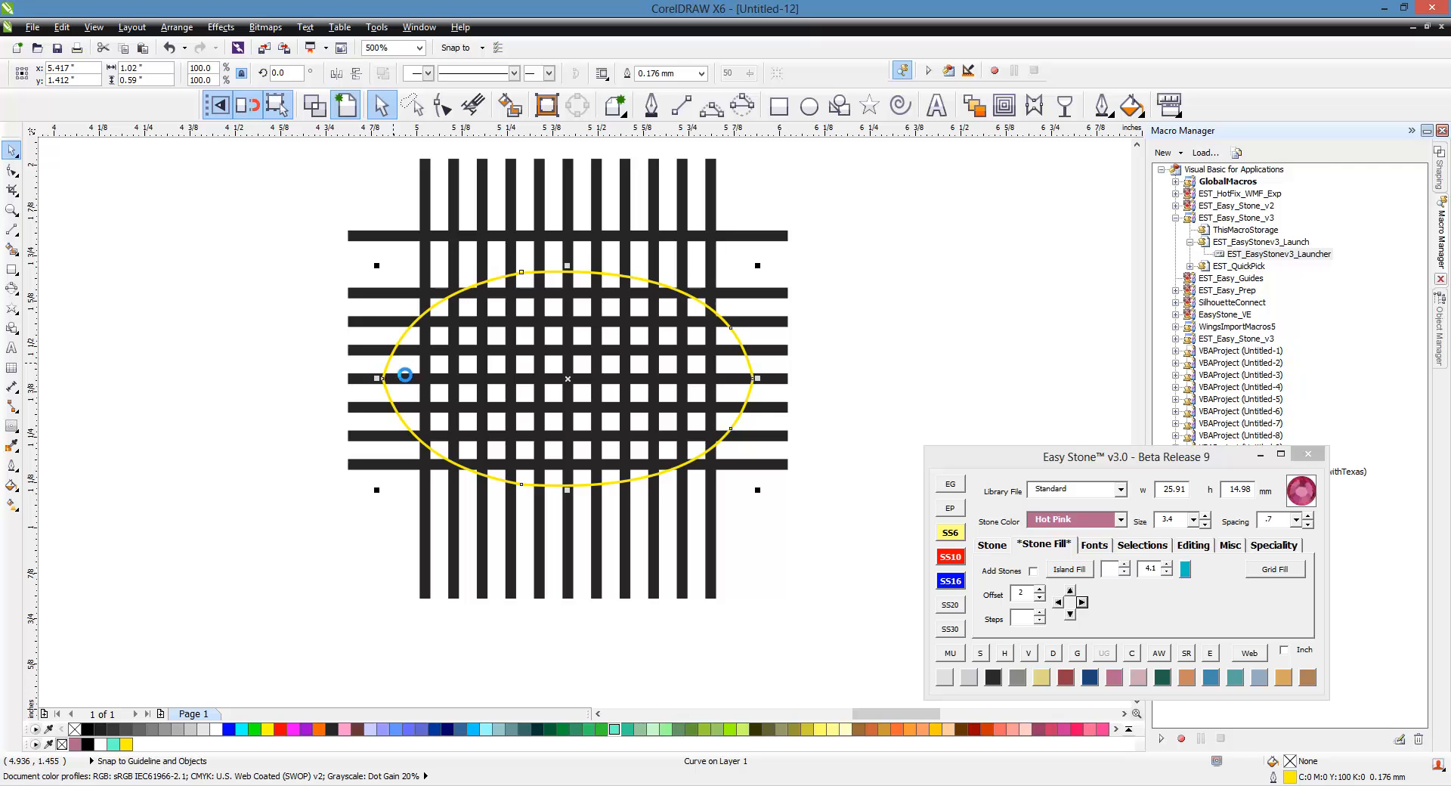
{"action": "left_click", "coordinate": [510, 106]}
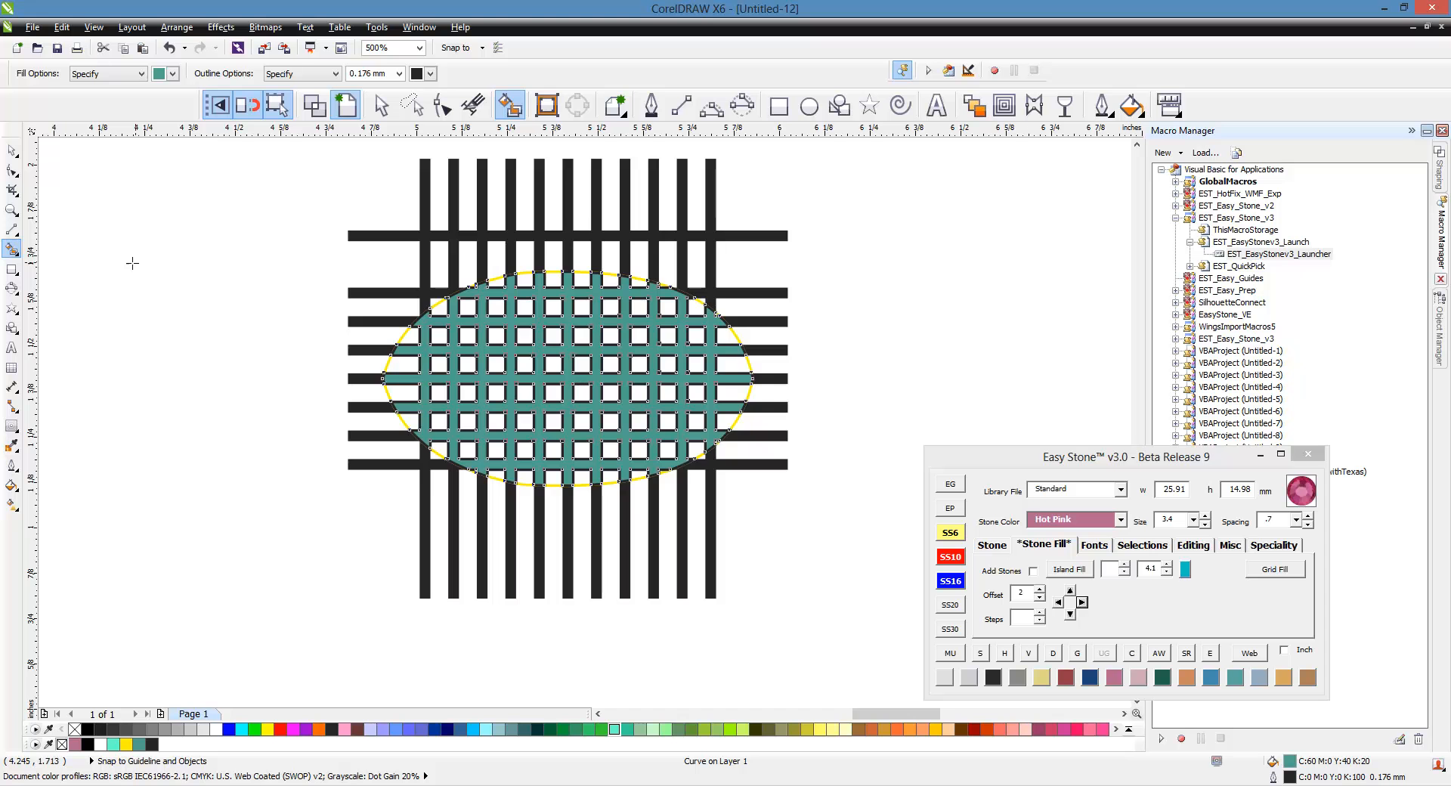
{"action": "left_click", "coordinate": [11, 151]}
Step: Move the teal oval grid clear to the left of the black grid and remove its outline
{"action": "scroll", "coordinate": [896, 384], "scroll_direction": "down", "scroll_amount": 3}
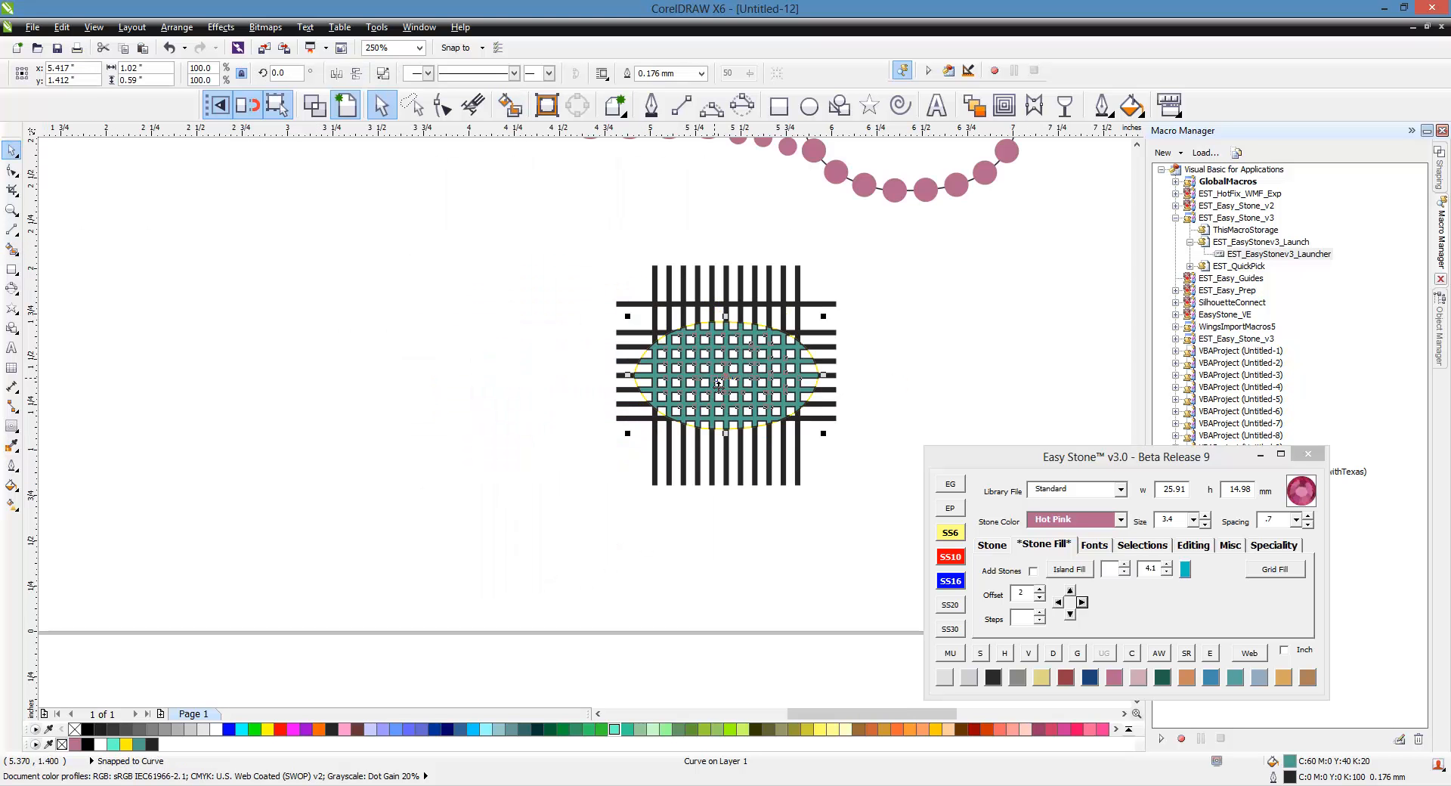
{"action": "left_click_drag", "start_coordinate": [719, 386], "coordinate": [374, 418]}
{"action": "scroll", "coordinate": [300, 520], "scroll_direction": "up", "scroll_amount": 3}
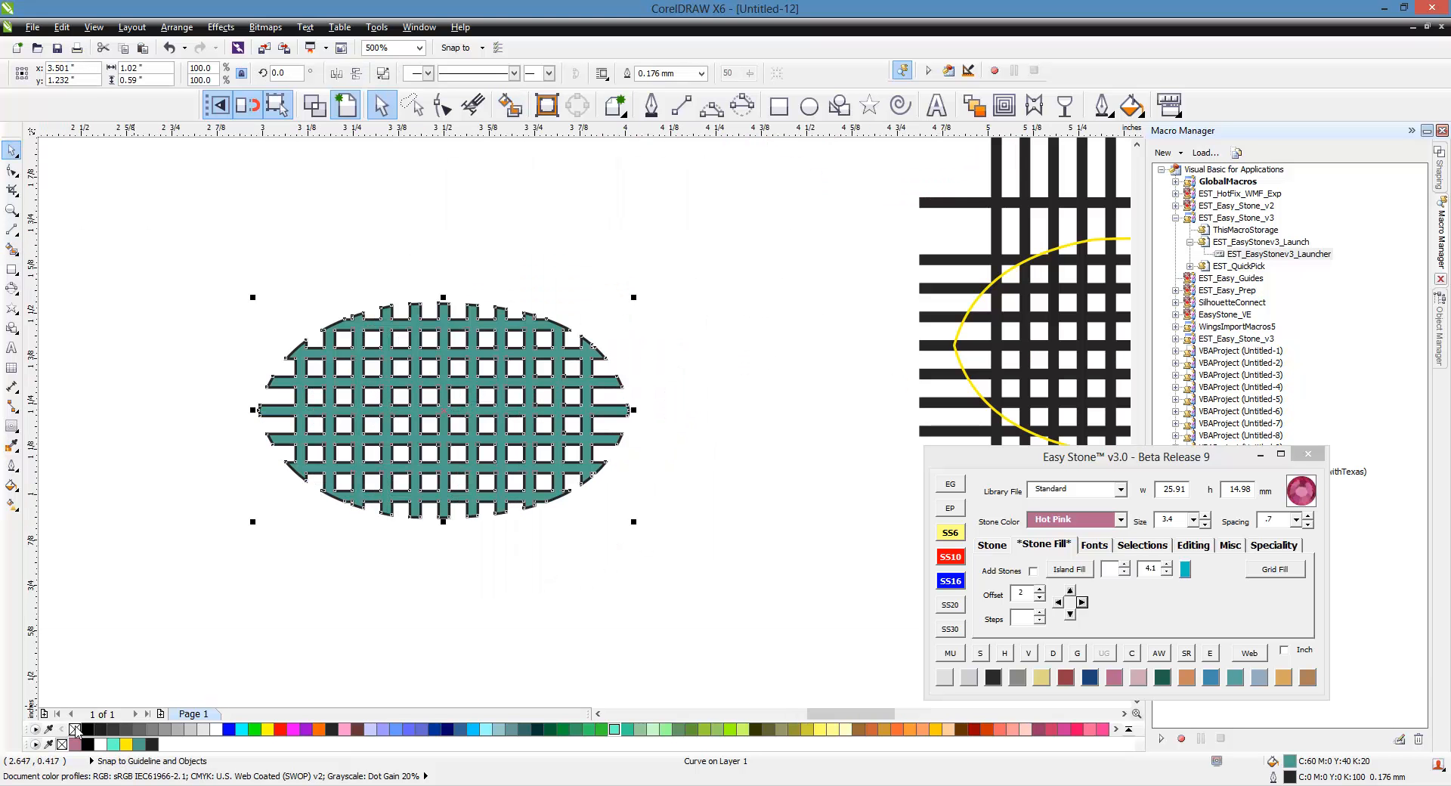
{"action": "right_click", "coordinate": [74, 728]}
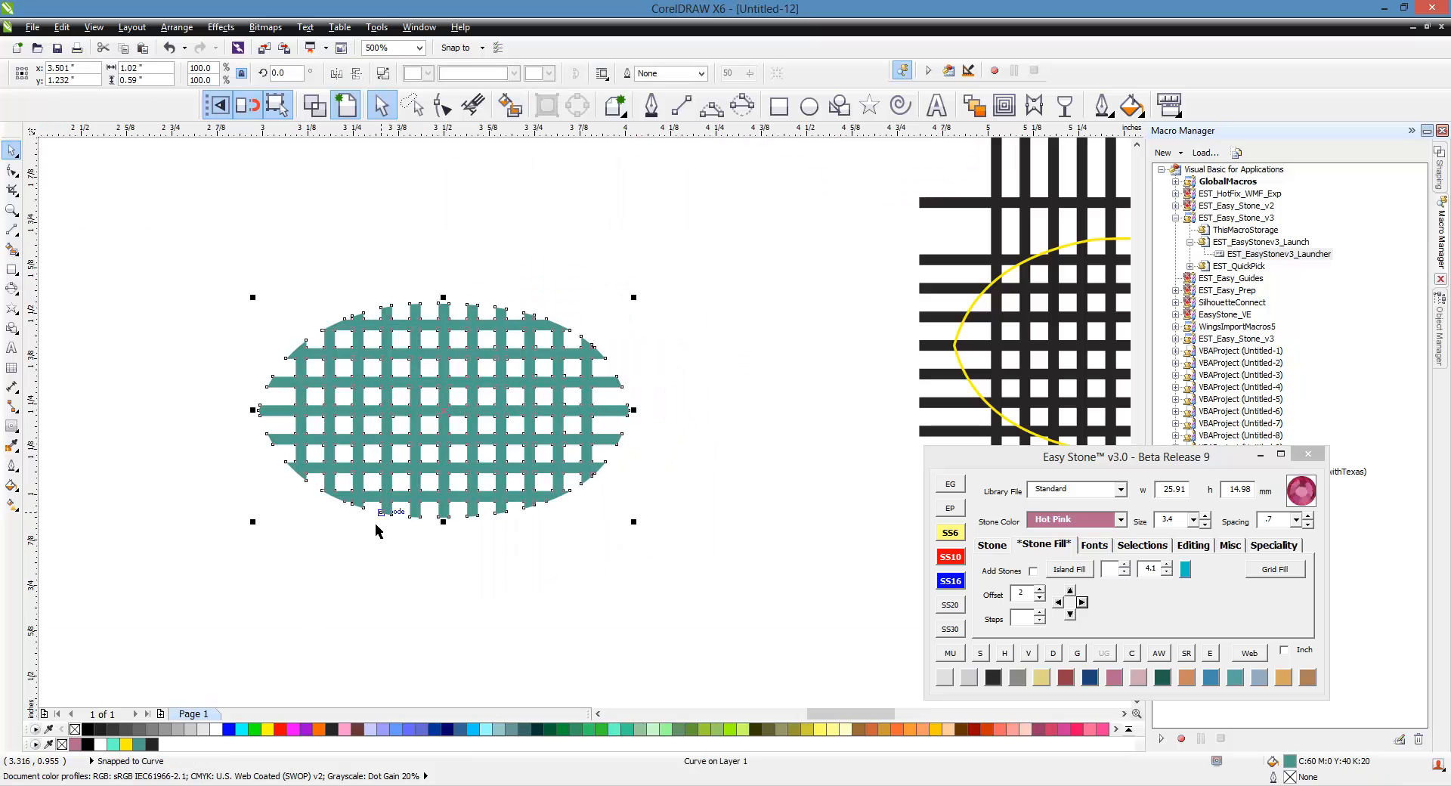
{"action": "left_click", "coordinate": [397, 543]}
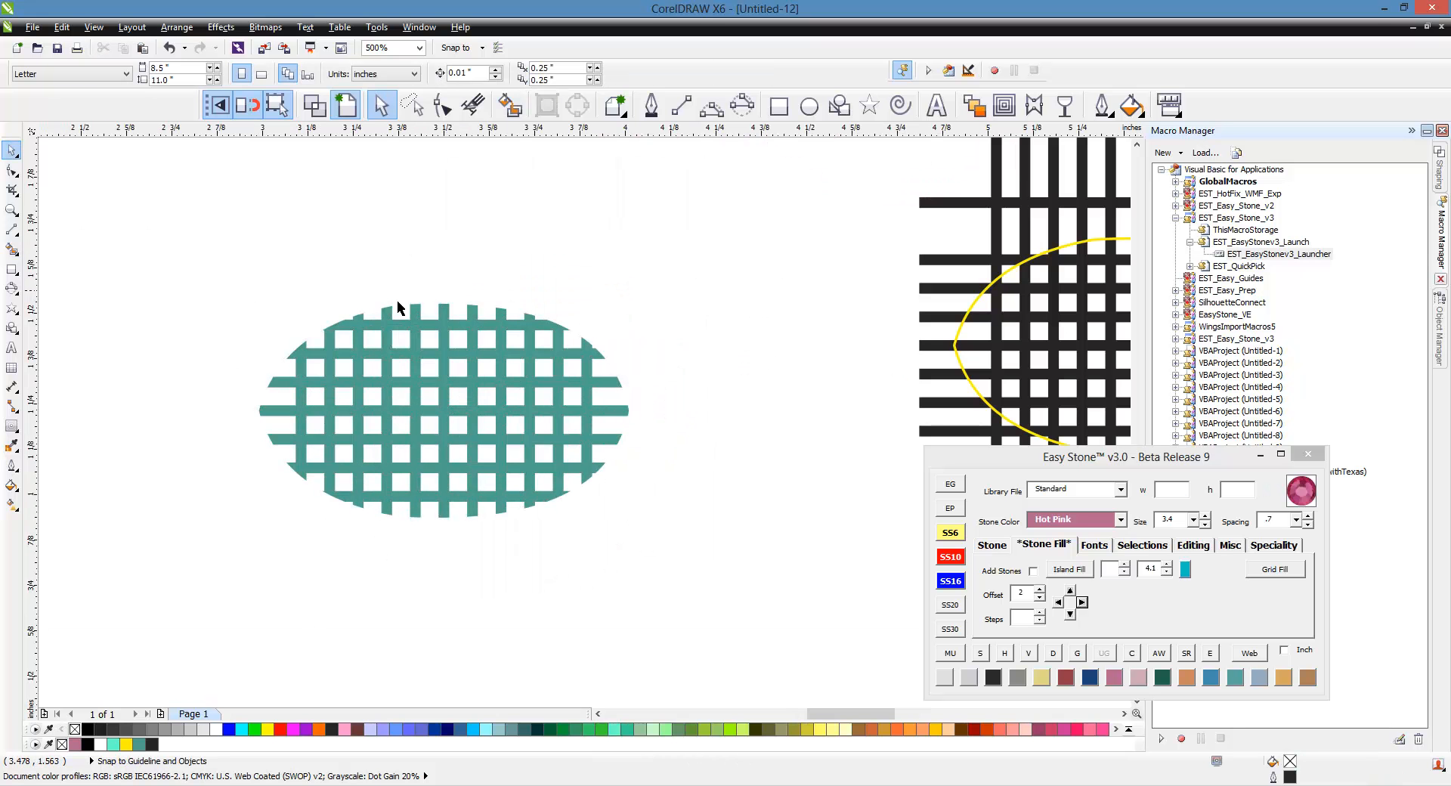
Step: Center the teal string grid horizontally and vertically on the racket head's oval path
{"action": "scroll", "coordinate": [337, 449], "scroll_direction": "down", "scroll_amount": 5}
{"action": "scroll", "coordinate": [298, 544], "scroll_direction": "up", "scroll_amount": 3}
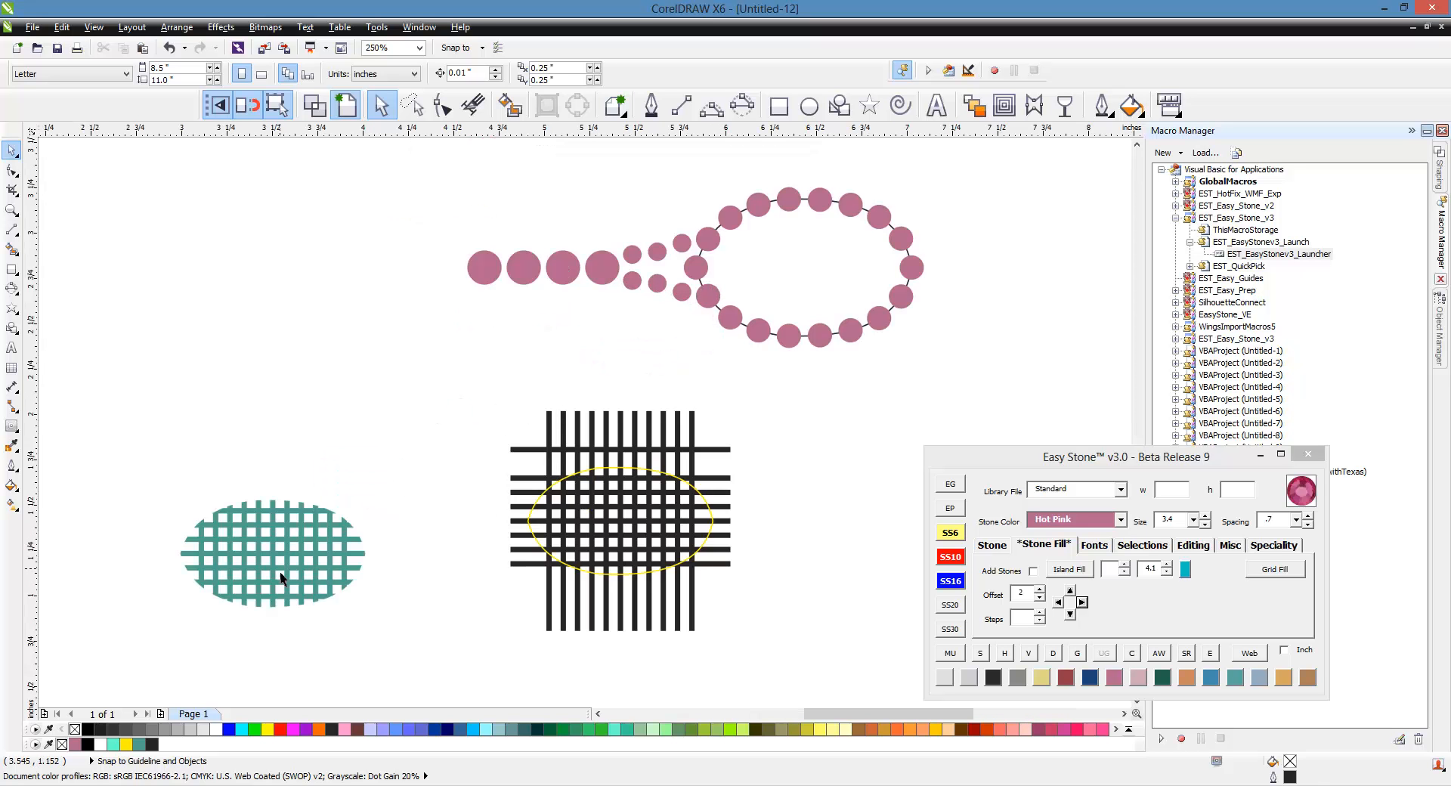
{"action": "left_click", "coordinate": [295, 596]}
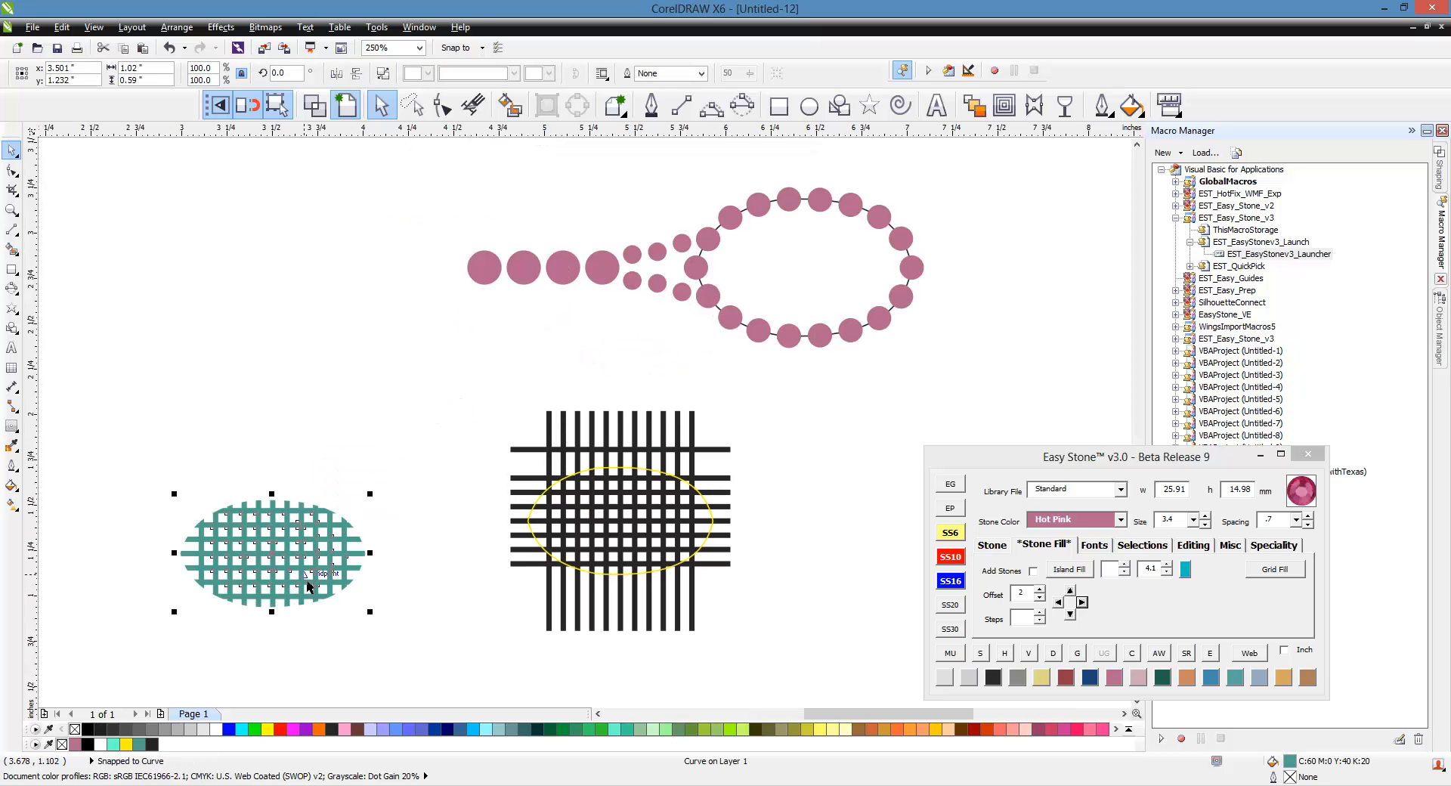
{"action": "left_click", "coordinate": [797, 286], "text": "shift"}
{"action": "key", "text": "c"}
{"action": "key", "text": "e"}
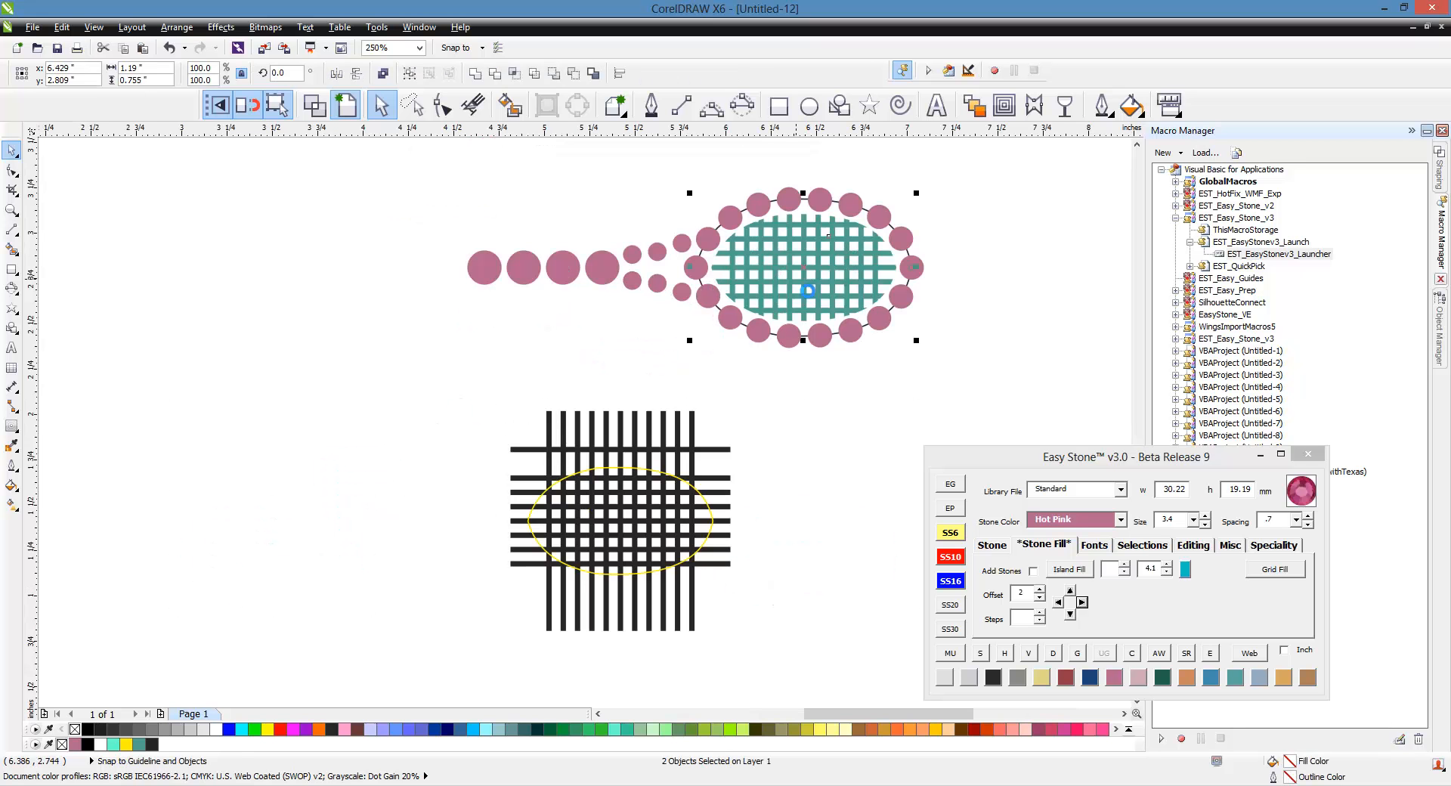
{"action": "left_click", "coordinate": [819, 417]}
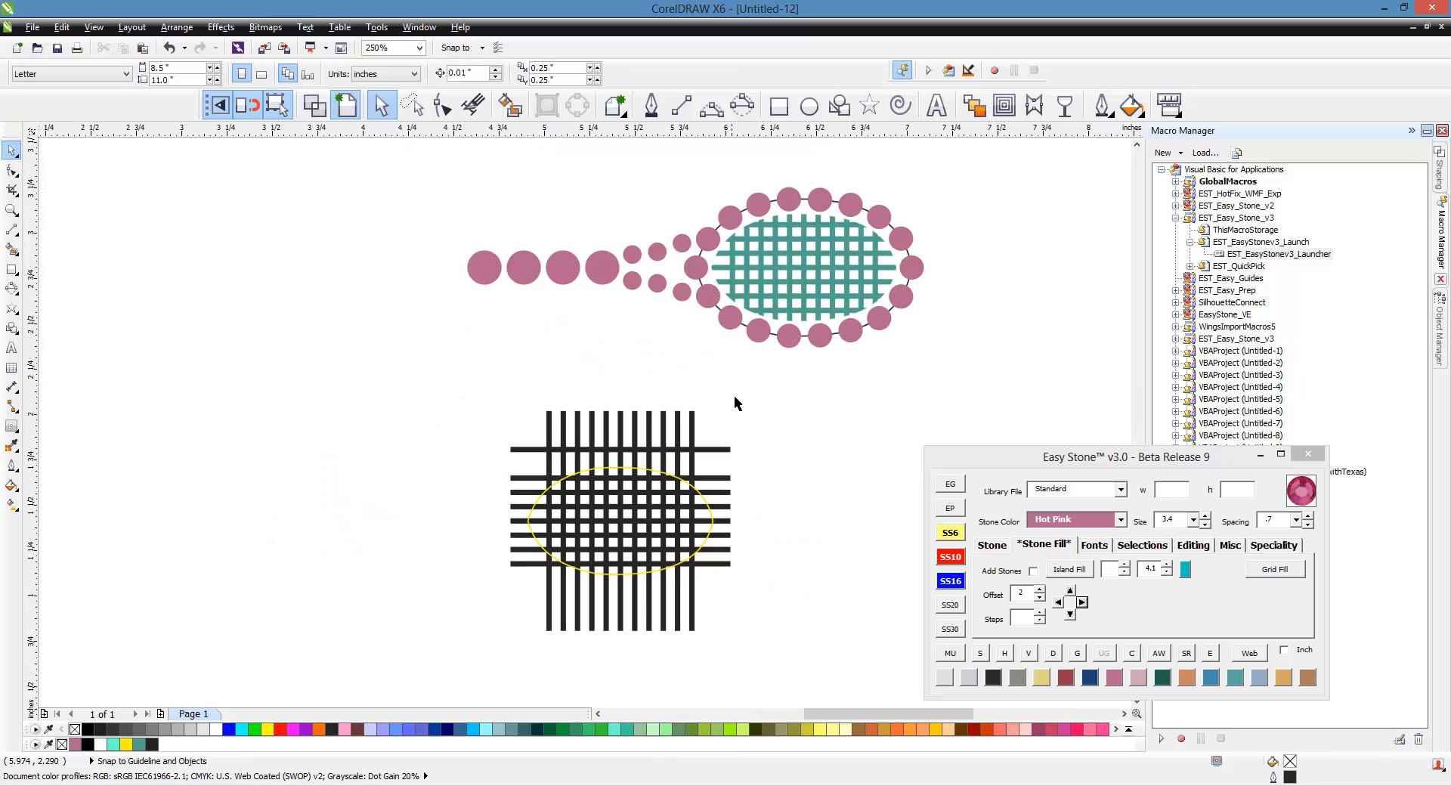
Step: Delete the leftover black grid together with the yellow oval below the racket
{"action": "left_click_drag", "start_coordinate": [815, 409], "coordinate": [415, 639]}
{"action": "key", "text": "Delete"}
{"action": "scroll", "coordinate": [421, 495], "scroll_direction": "down", "scroll_amount": 2}
{"action": "scroll", "coordinate": [729, 395], "scroll_direction": "up", "scroll_amount": 6}
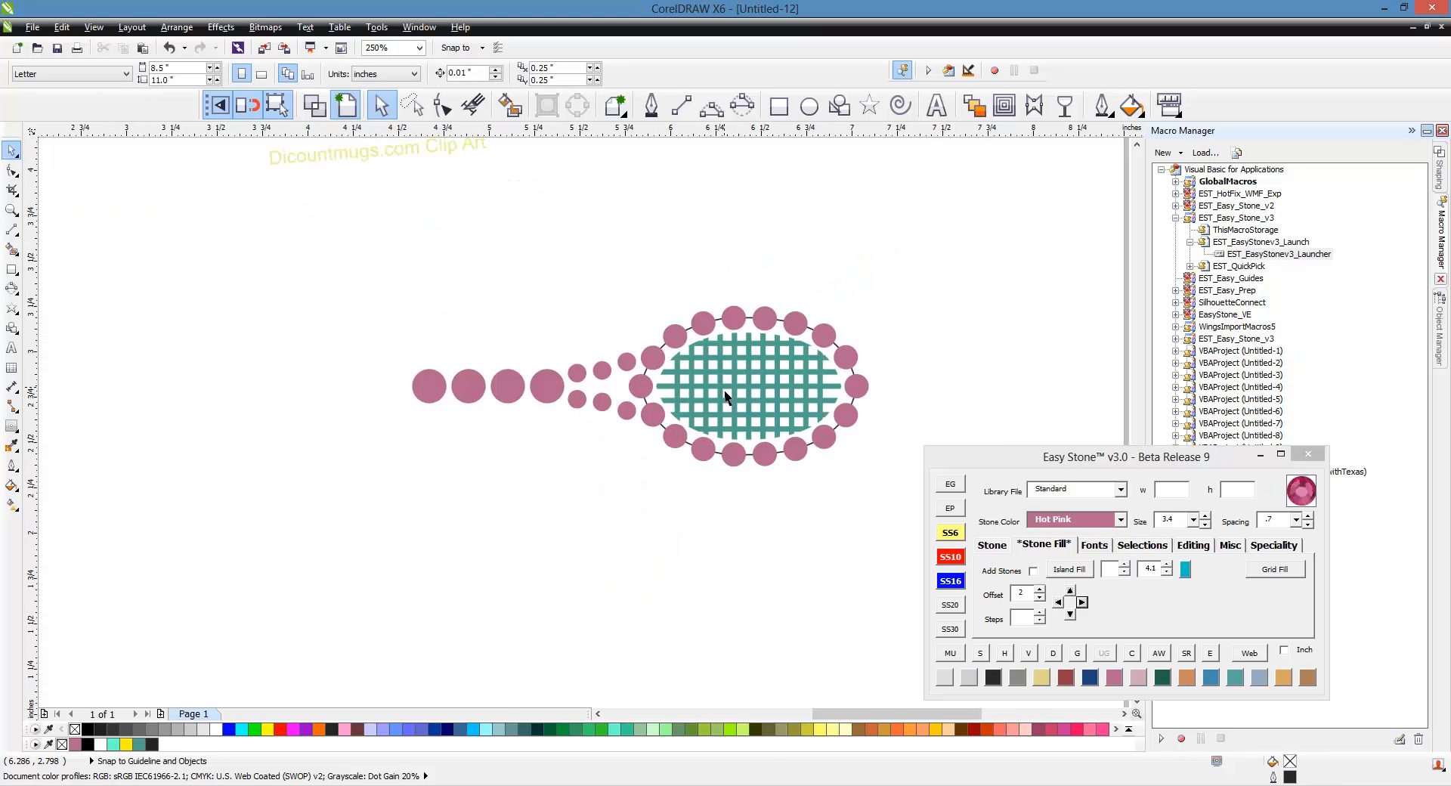
Step: Delete the black guide curve running through the racket head's stones
{"action": "left_click", "coordinate": [728, 264]}
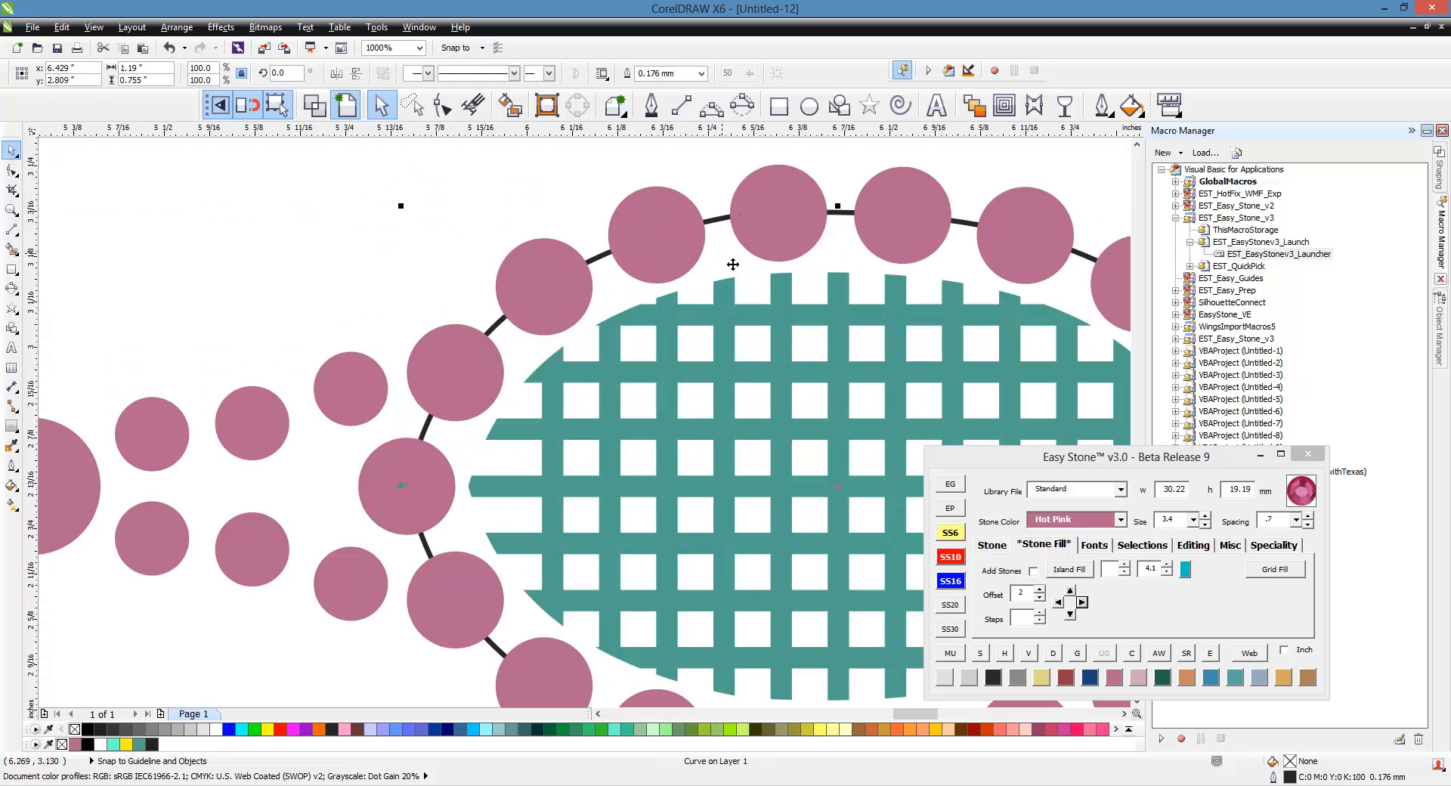
{"action": "key", "text": "Escape"}
{"action": "scroll", "coordinate": [703, 268], "scroll_direction": "down", "scroll_amount": 1}
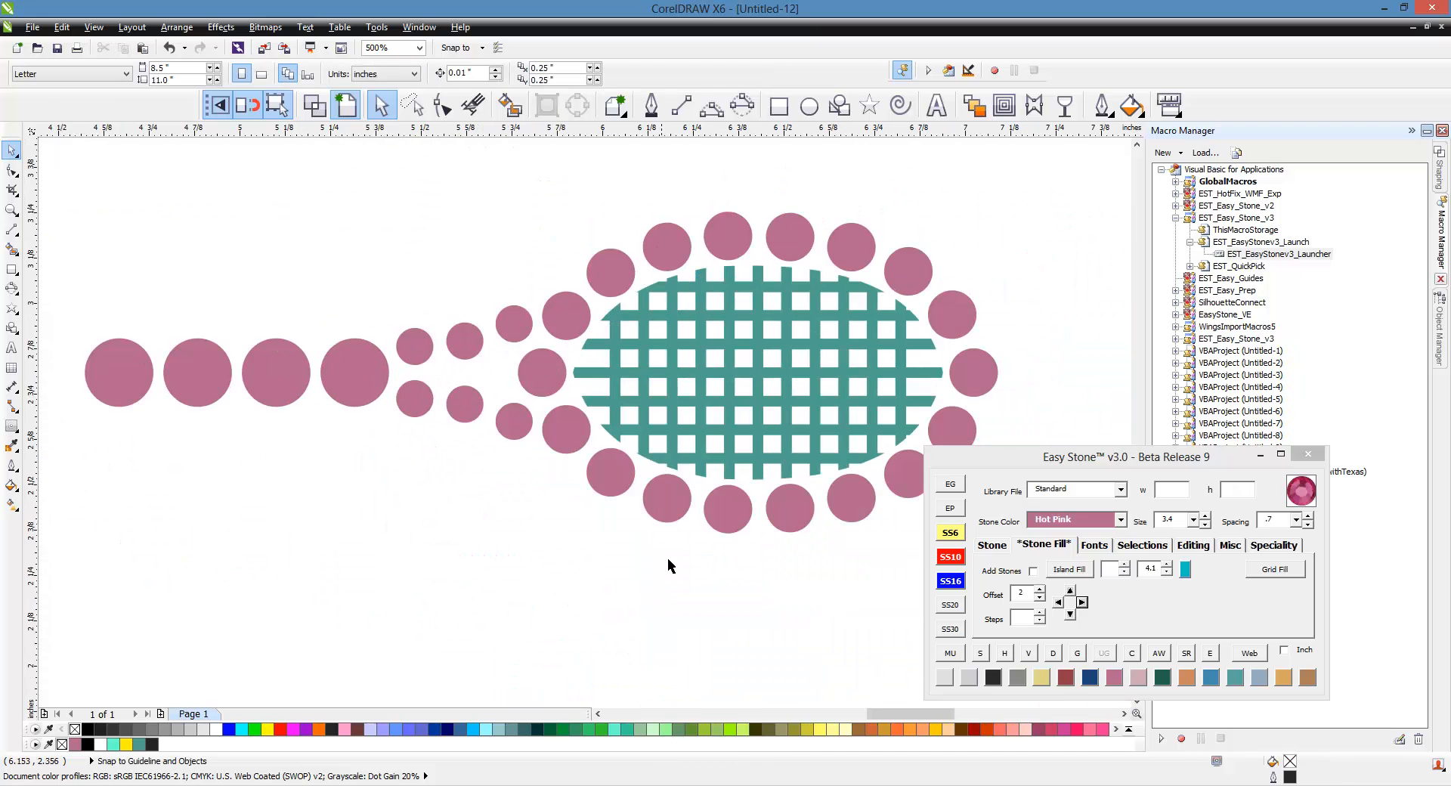
{"action": "scroll", "coordinate": [672, 577], "scroll_direction": "down", "scroll_amount": 1}
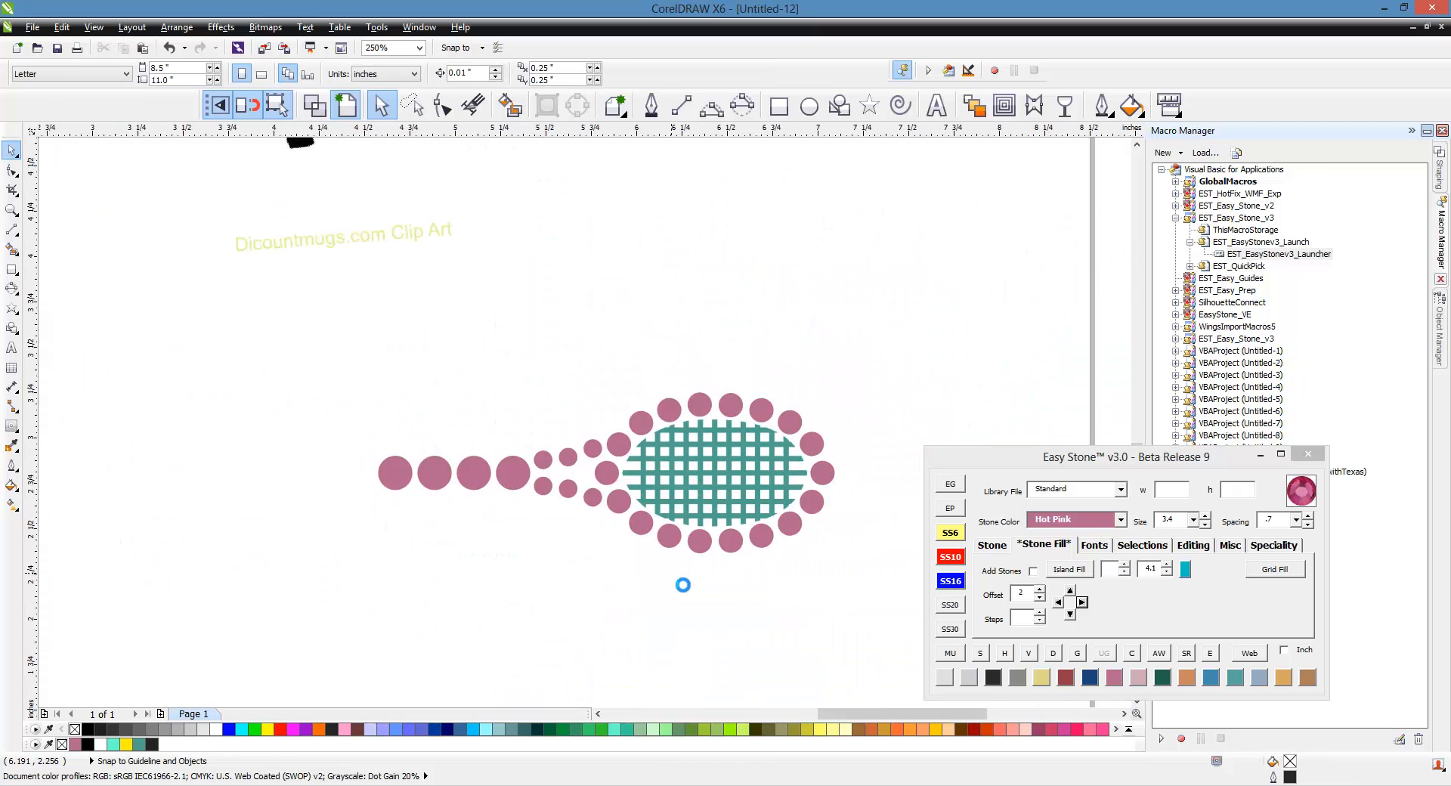
{"action": "scroll", "coordinate": [664, 586], "scroll_direction": "down", "scroll_amount": 1}
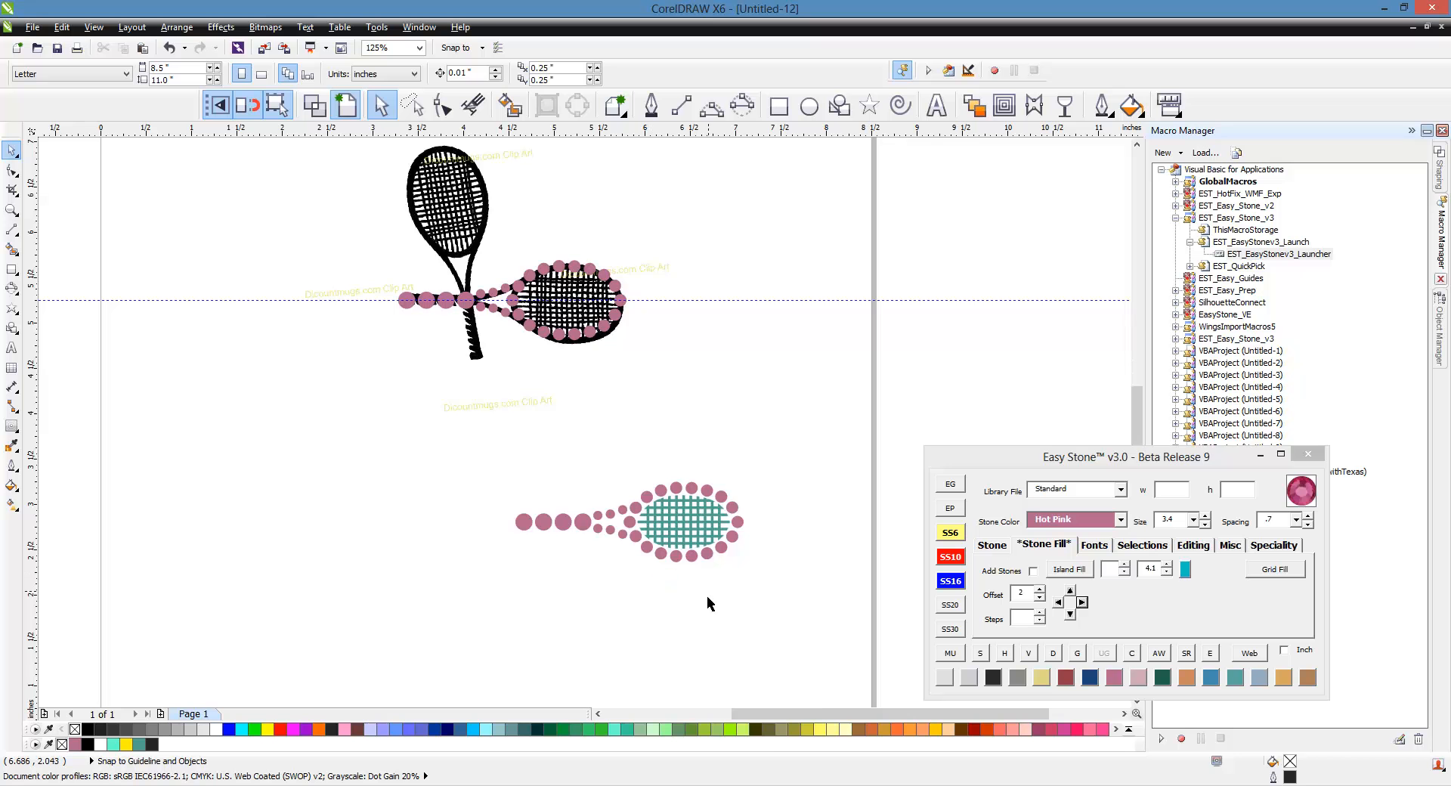
Step: Rotate the complete stone racket by 45 degrees so its head points up and to the right
{"action": "scroll", "coordinate": [706, 597], "scroll_direction": "up", "scroll_amount": 1}
{"action": "left_click_drag", "start_coordinate": [268, 324], "coordinate": [880, 573]}
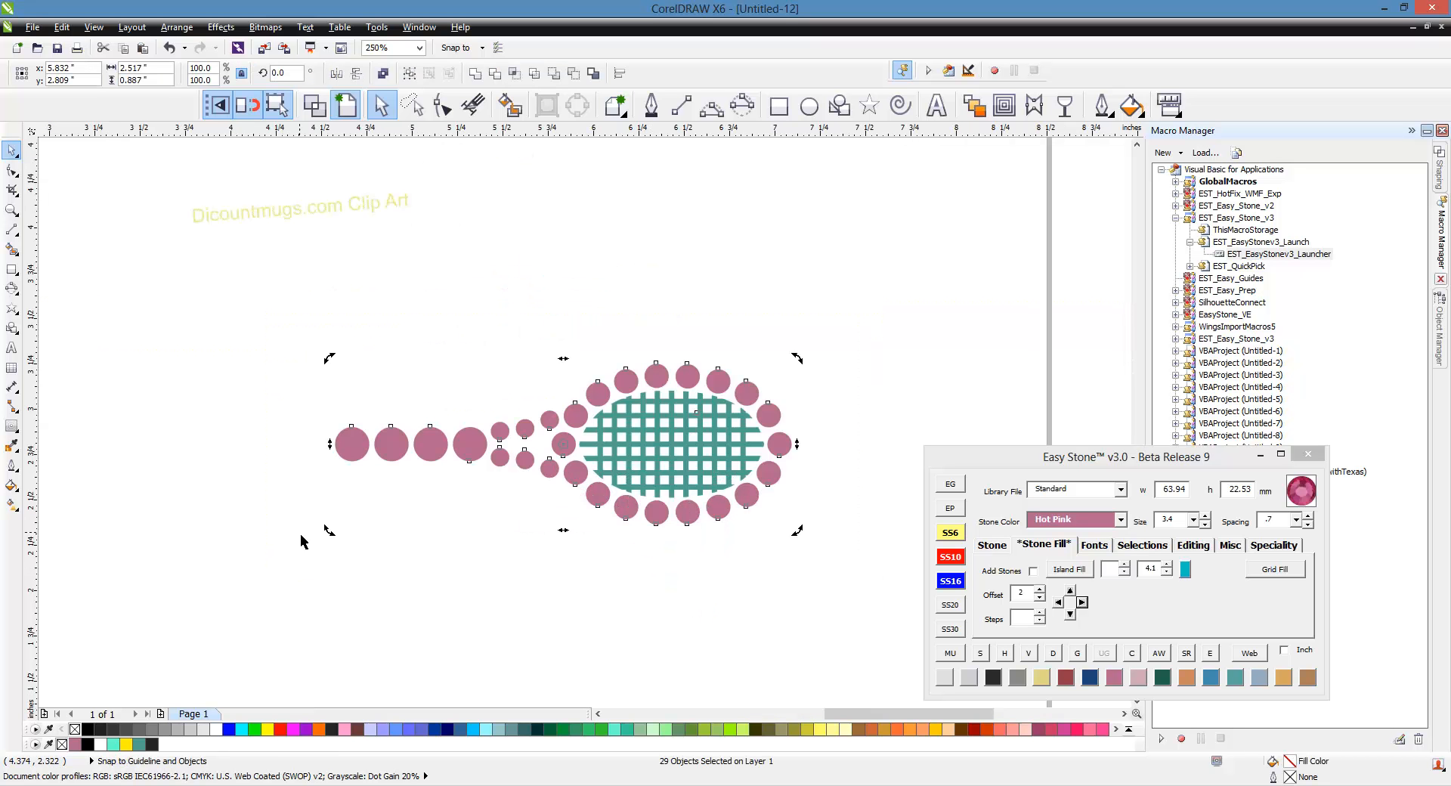
{"action": "left_click_drag", "start_coordinate": [330, 532], "coordinate": [466, 635]}
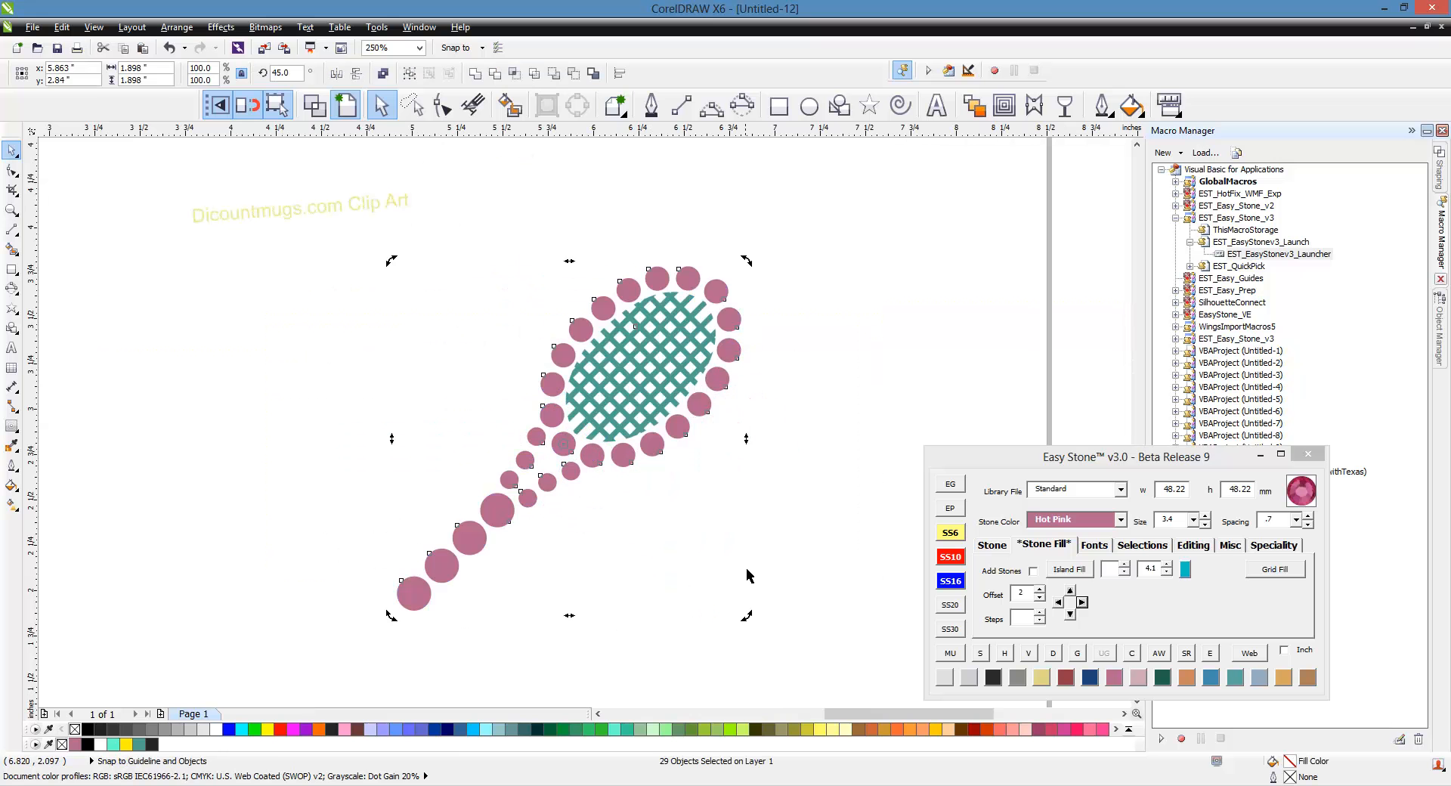
Step: Create a horizontally mirrored copy of the racket and cross the handles by overlapping the large stones nearest each head
{"action": "left_click", "coordinate": [687, 449]}
{"action": "left_click_drag", "start_coordinate": [749, 442], "coordinate": [281, 493]}
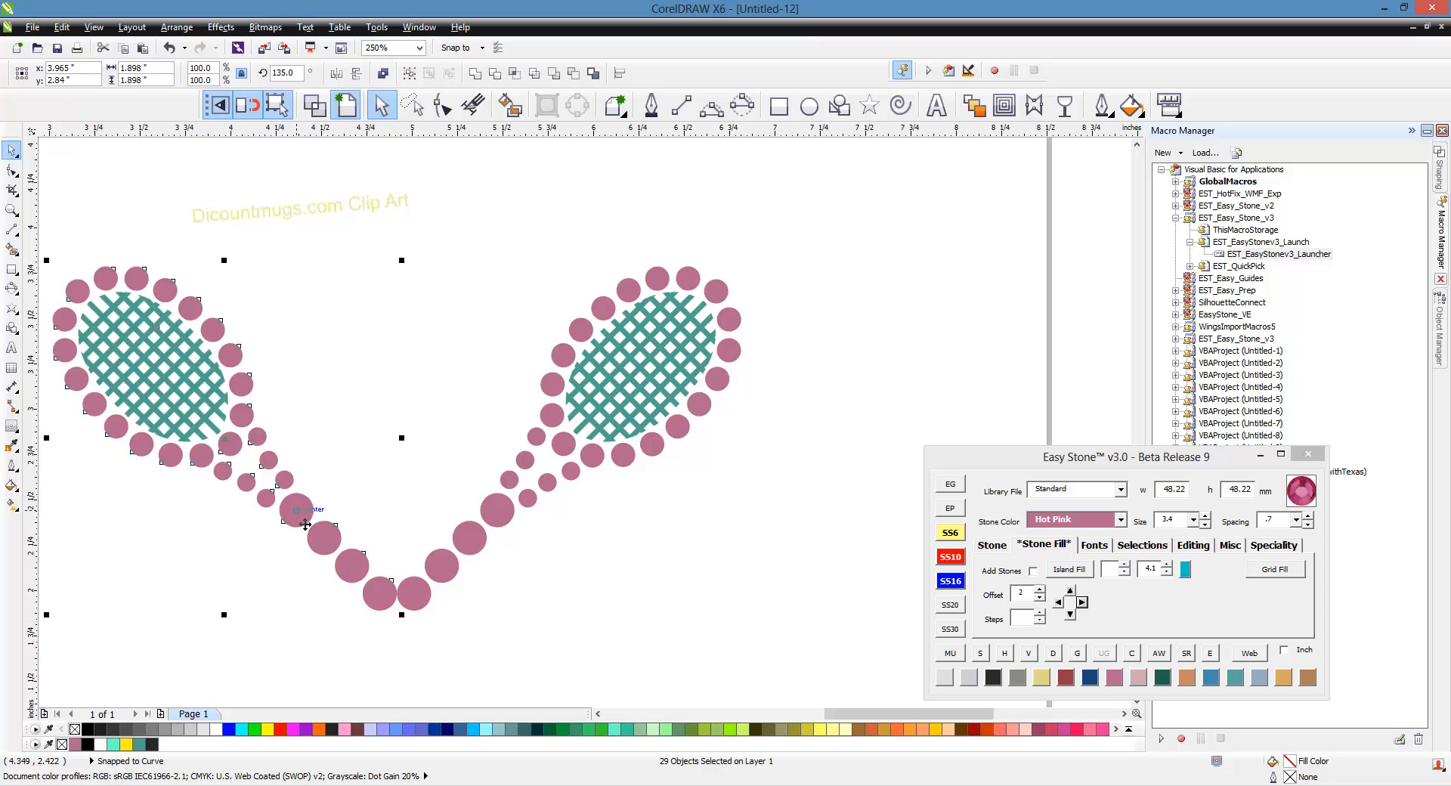
{"action": "left_click_drag", "start_coordinate": [305, 525], "coordinate": [495, 514]}
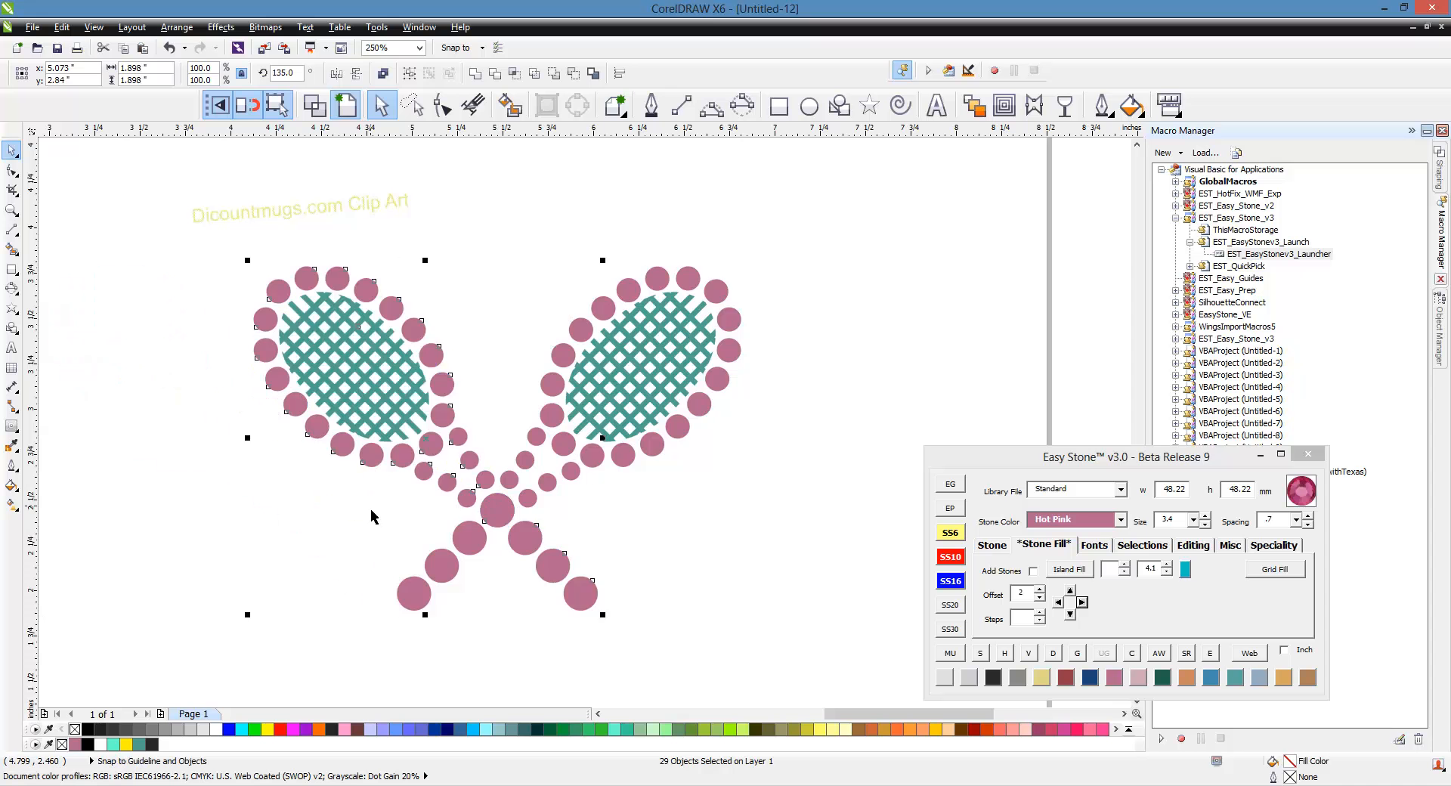
Step: Move the duplicate stone at the handle crossing up between the racket heads and change it to an SS30 Peridot stone
{"action": "scroll", "coordinate": [372, 511], "scroll_direction": "down", "scroll_amount": 2}
{"action": "scroll", "coordinate": [315, 505], "scroll_direction": "up", "scroll_amount": 2}
{"action": "left_click", "coordinate": [444, 516]}
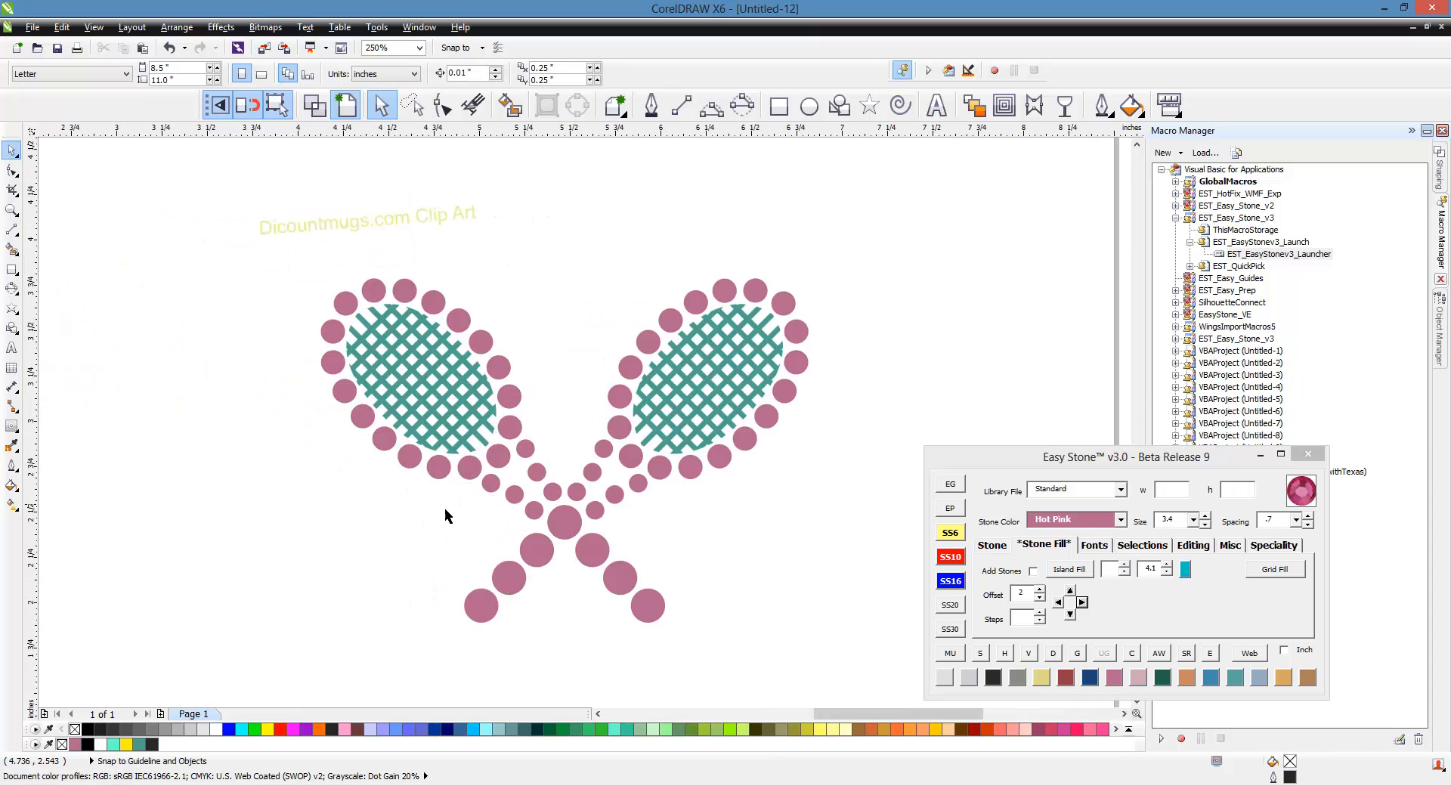
{"action": "left_click_drag", "start_coordinate": [561, 524], "coordinate": [561, 430]}
{"action": "left_click", "coordinate": [950, 629]}
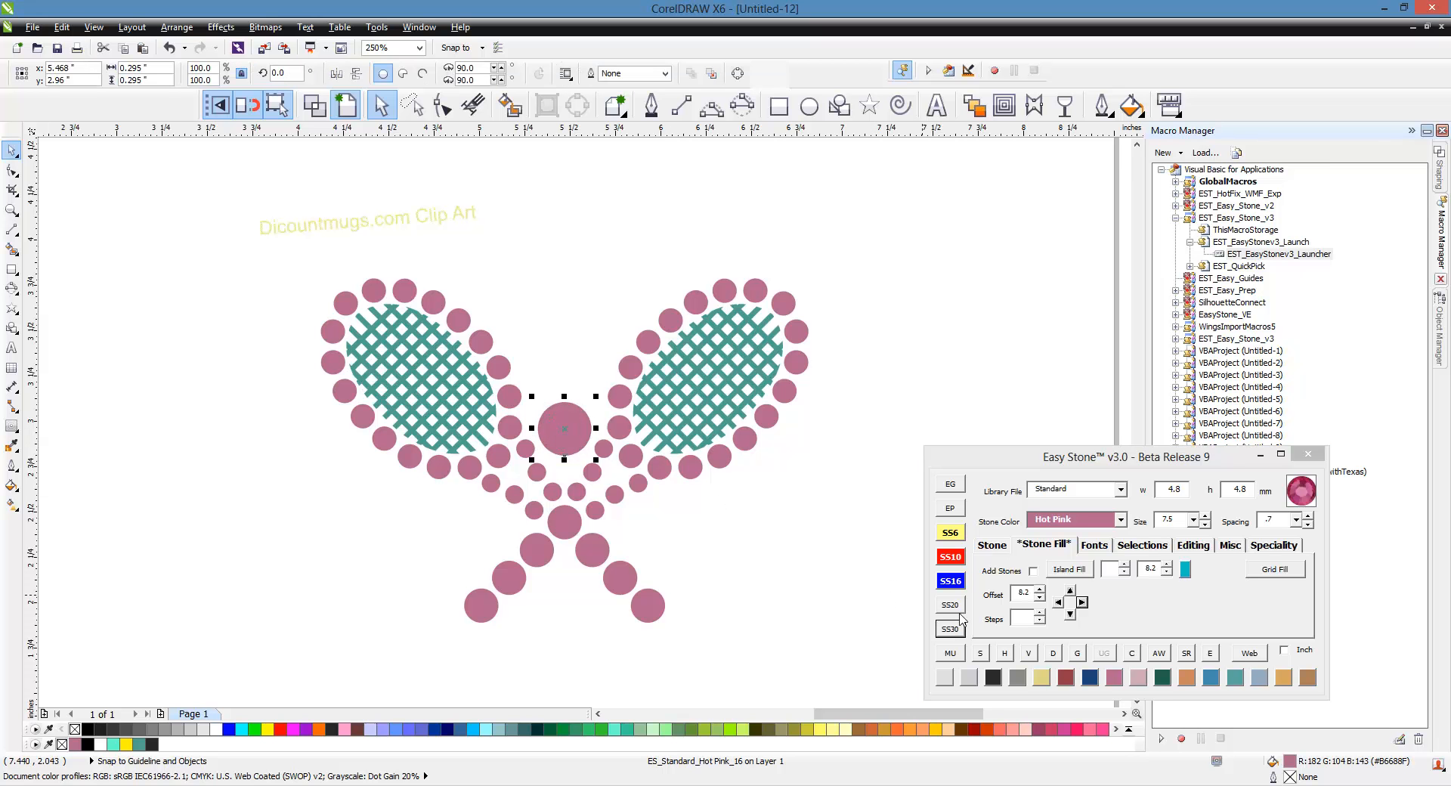
{"action": "left_click", "coordinate": [1120, 520]}
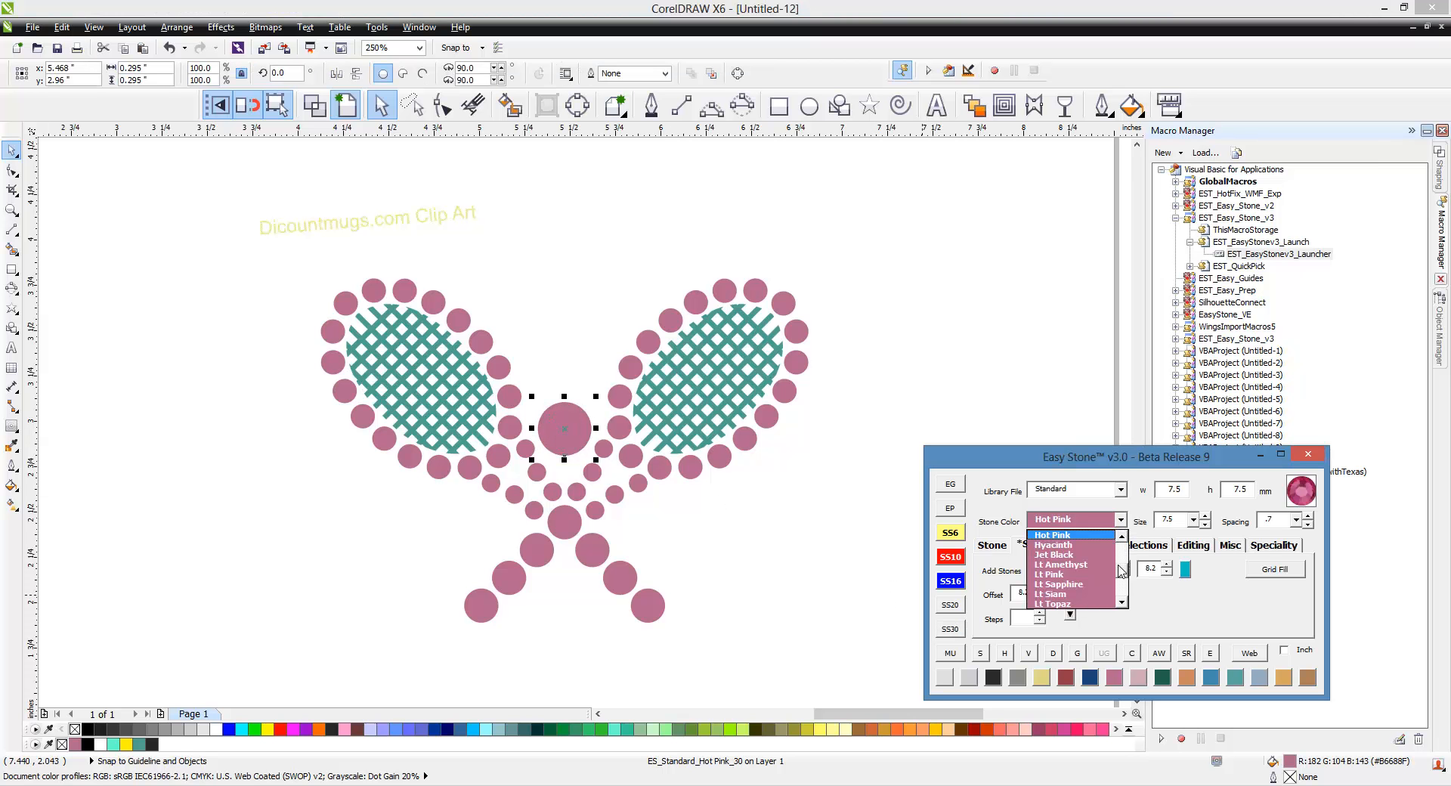
{"action": "scroll", "coordinate": [1120, 570], "scroll_direction": "down", "scroll_amount": 2}
{"action": "left_click", "coordinate": [1075, 574]}
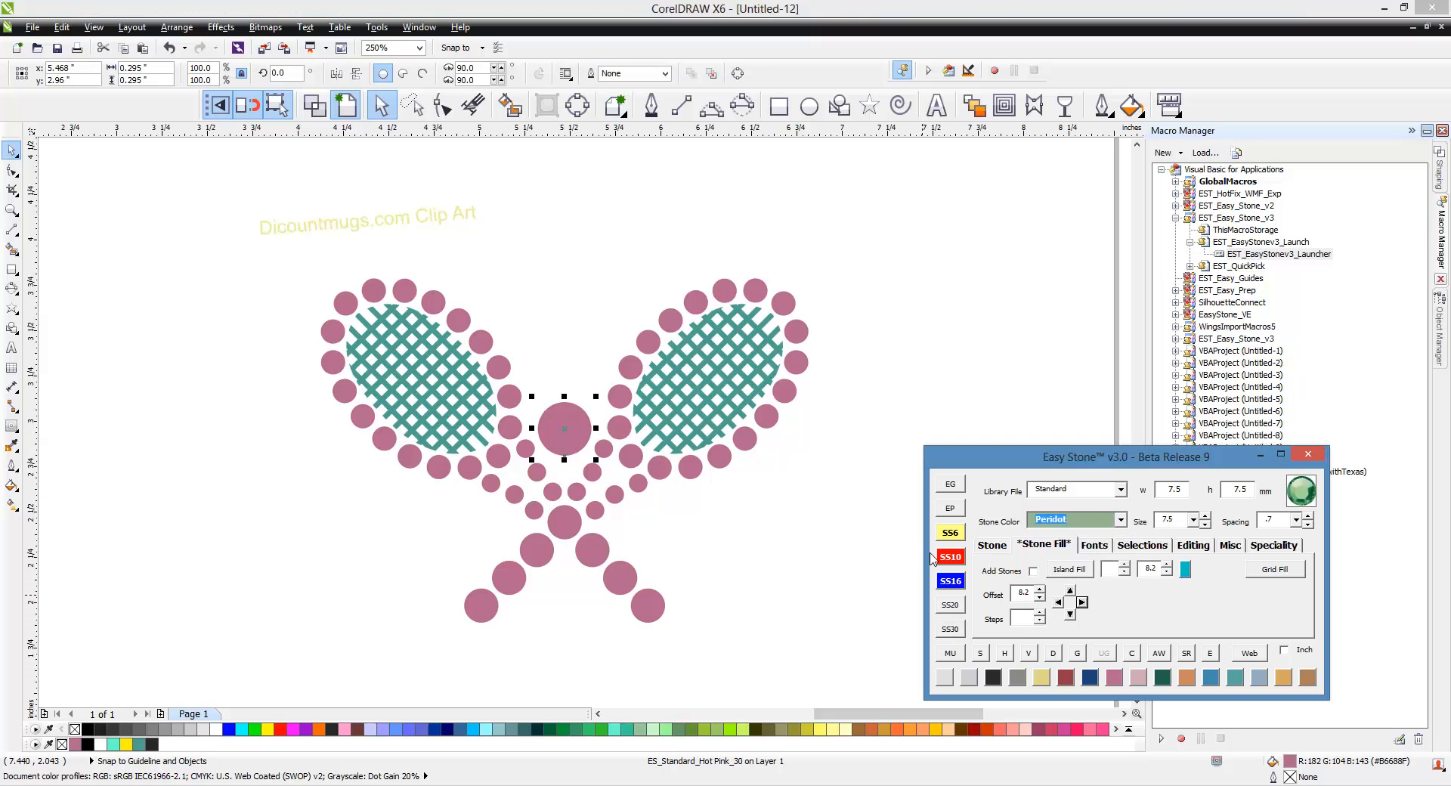
{"action": "left_click", "coordinate": [706, 551]}
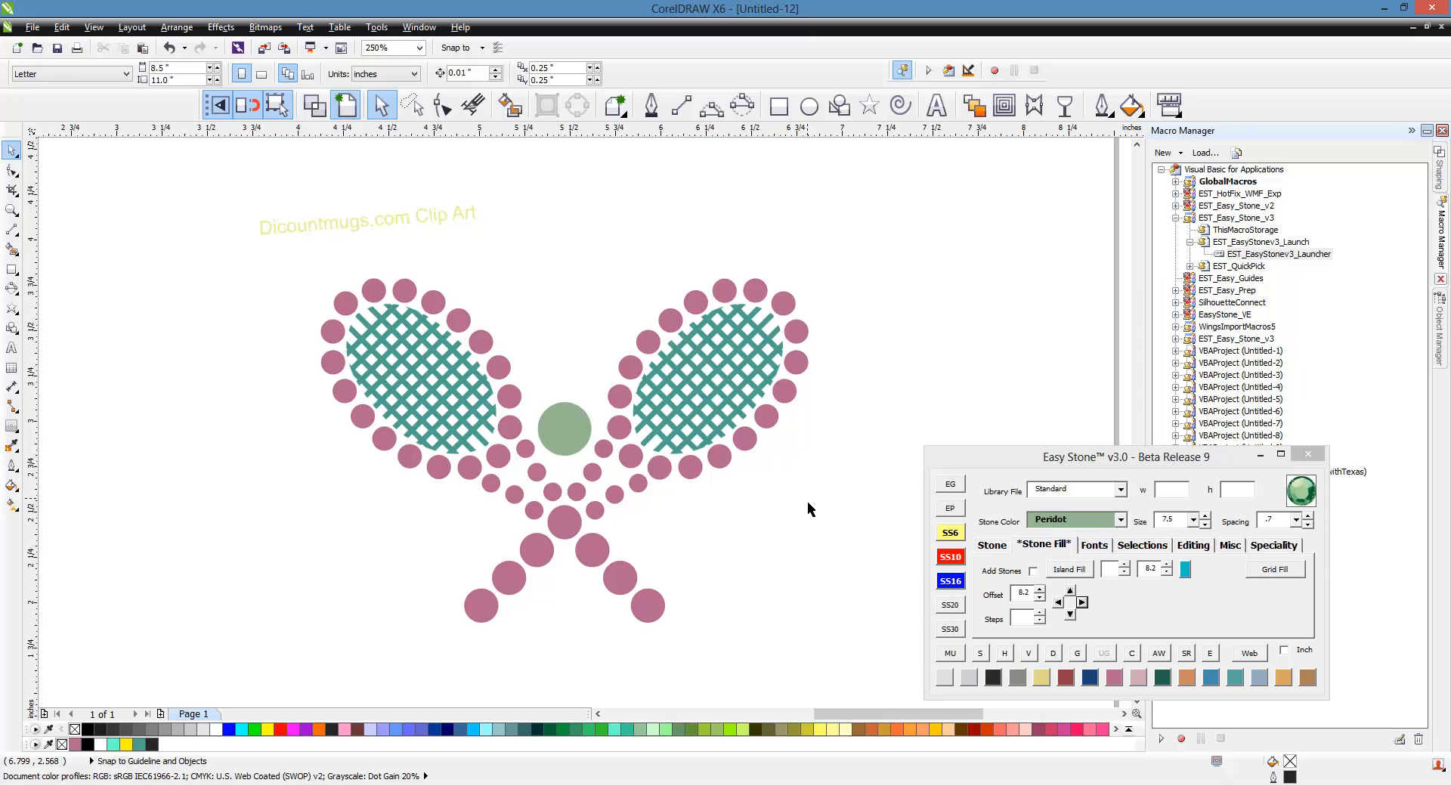
Step: Select all stones matching the size of the racket-head outline stones and recolor them Crystal
{"action": "left_click", "coordinate": [722, 465]}
{"action": "left_click", "coordinate": [1137, 545]}
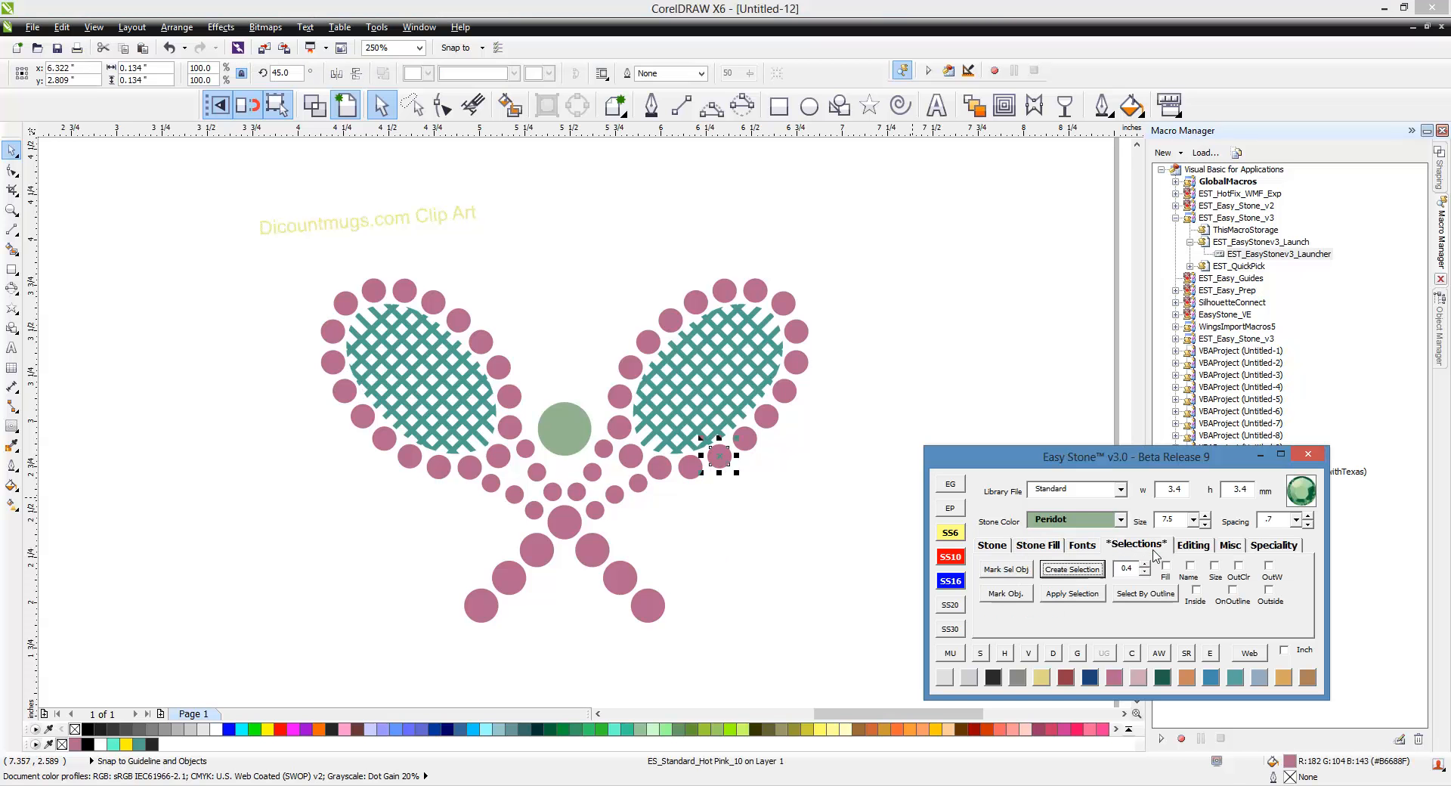
{"action": "left_click", "coordinate": [995, 572]}
{"action": "left_click_drag", "start_coordinate": [937, 241], "coordinate": [213, 529]}
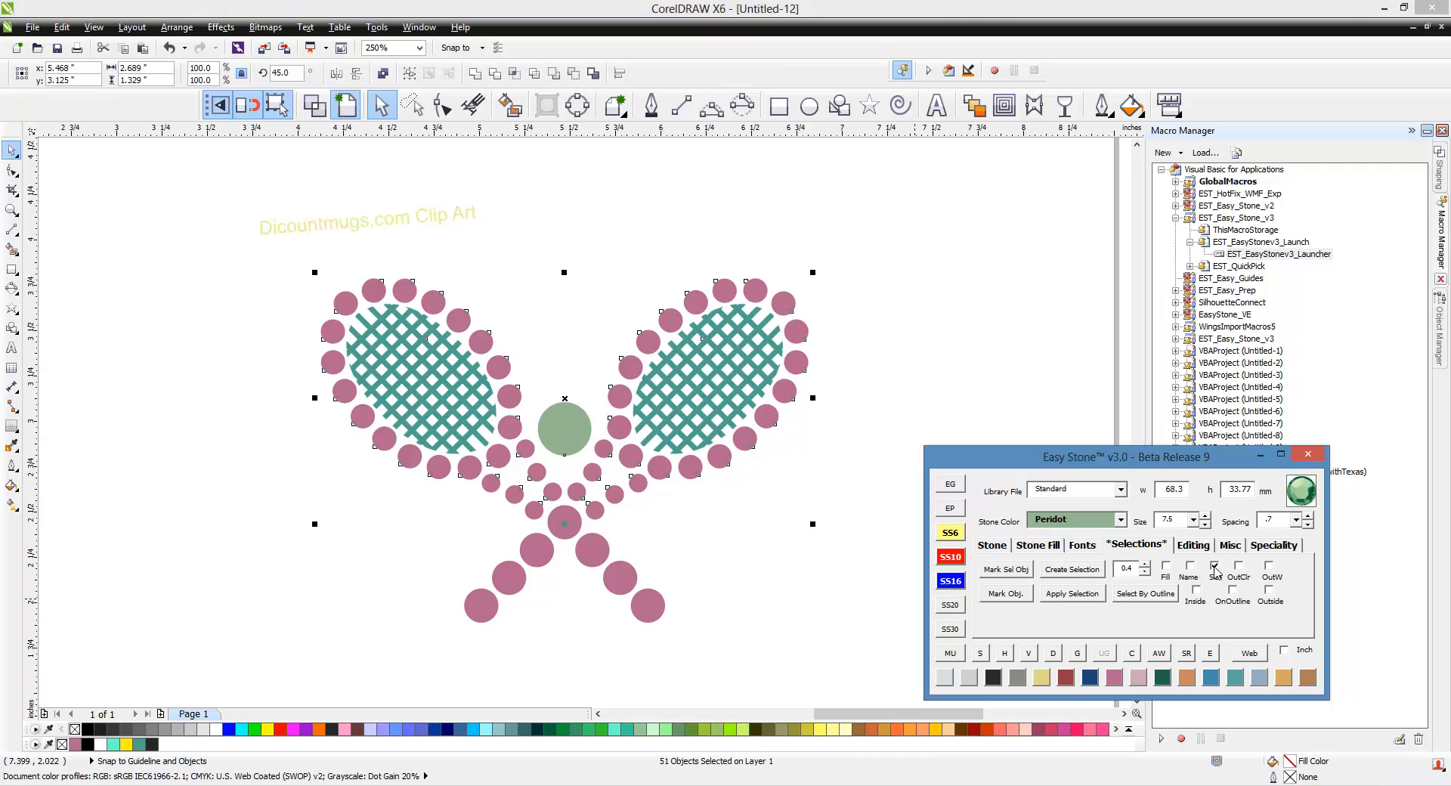
{"action": "left_click", "coordinate": [1083, 577]}
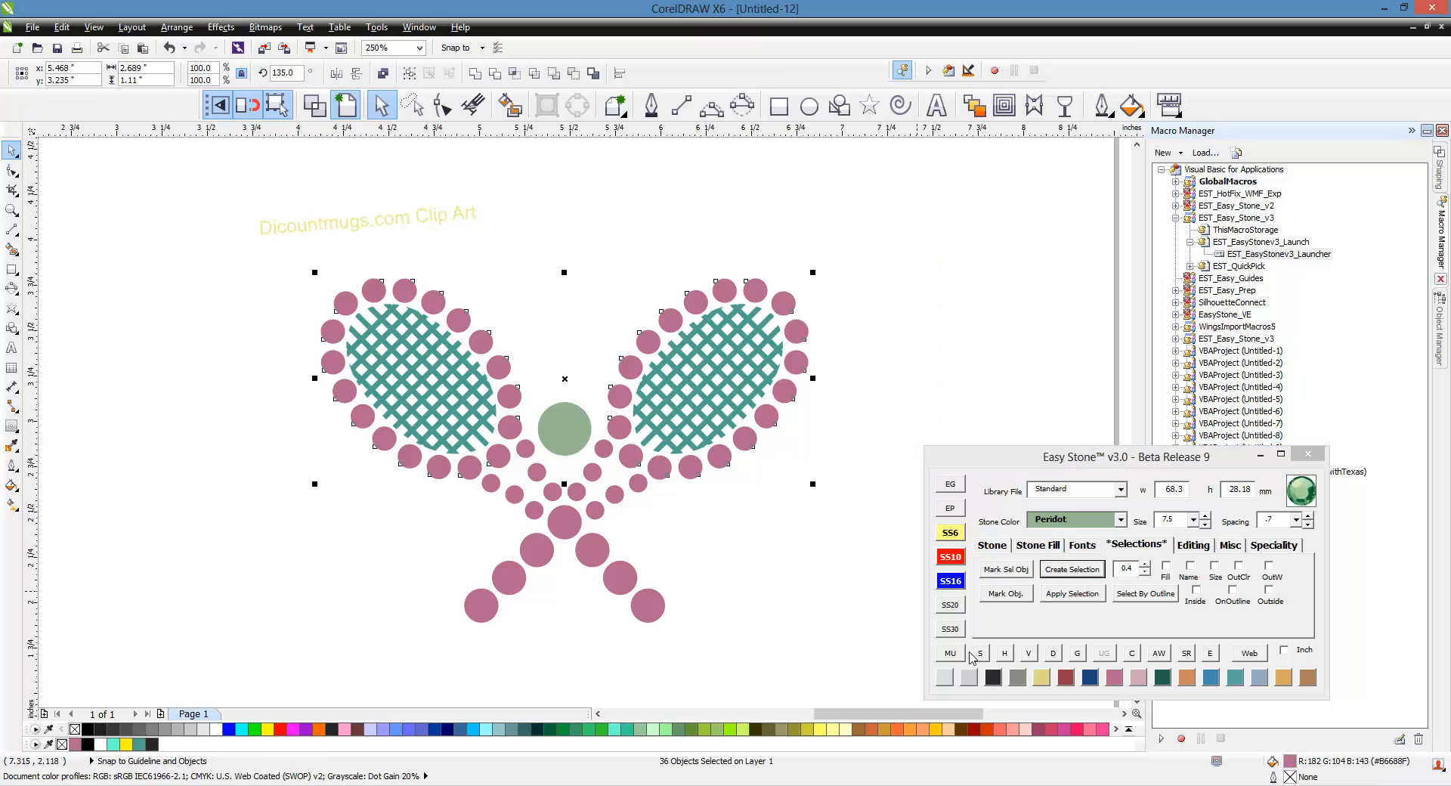
{"action": "left_click", "coordinate": [944, 678]}
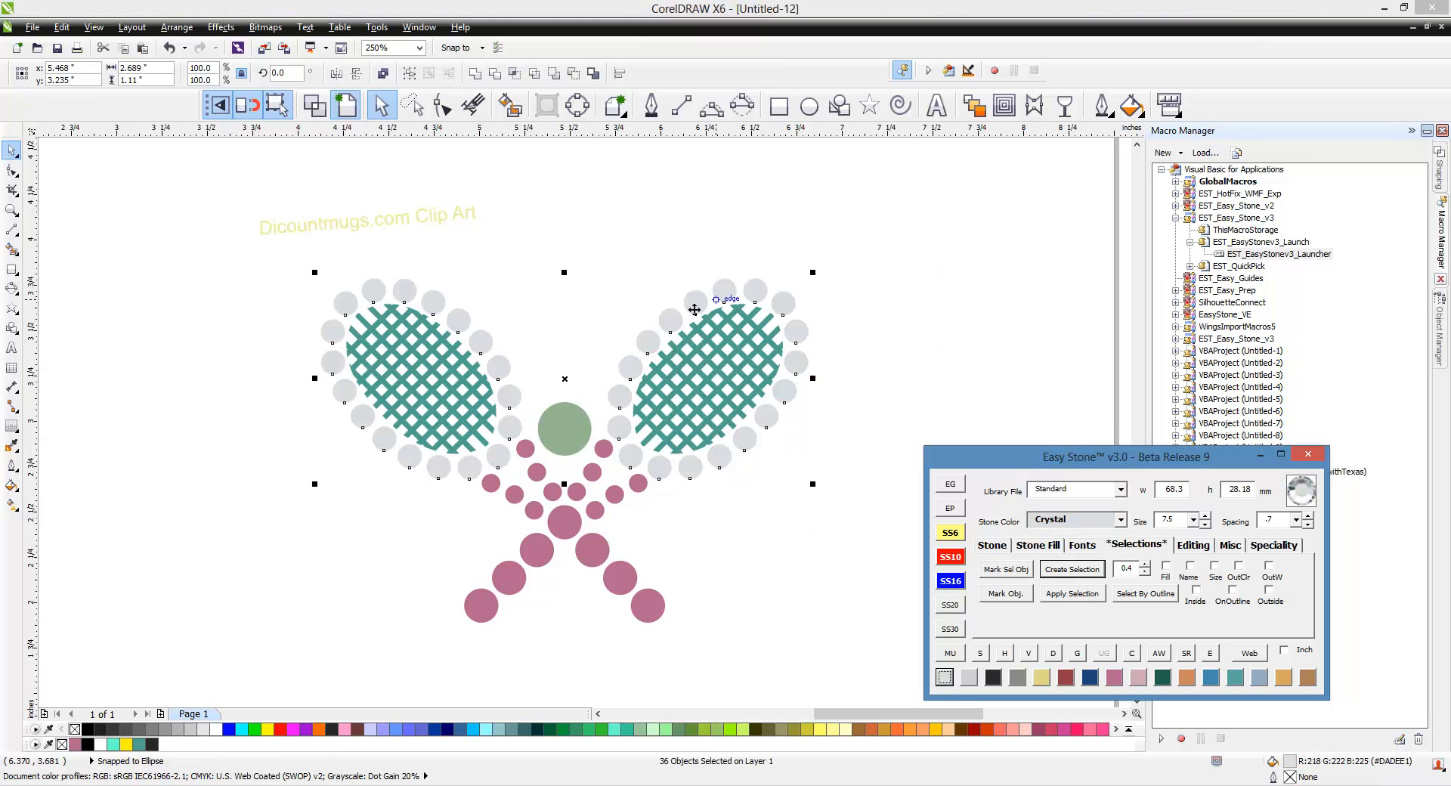
{"action": "left_click", "coordinate": [728, 527]}
Step: Fill both racket string grids with light gray
{"action": "left_click", "coordinate": [703, 429]}
{"action": "left_click", "coordinate": [420, 393], "text": "shift"}
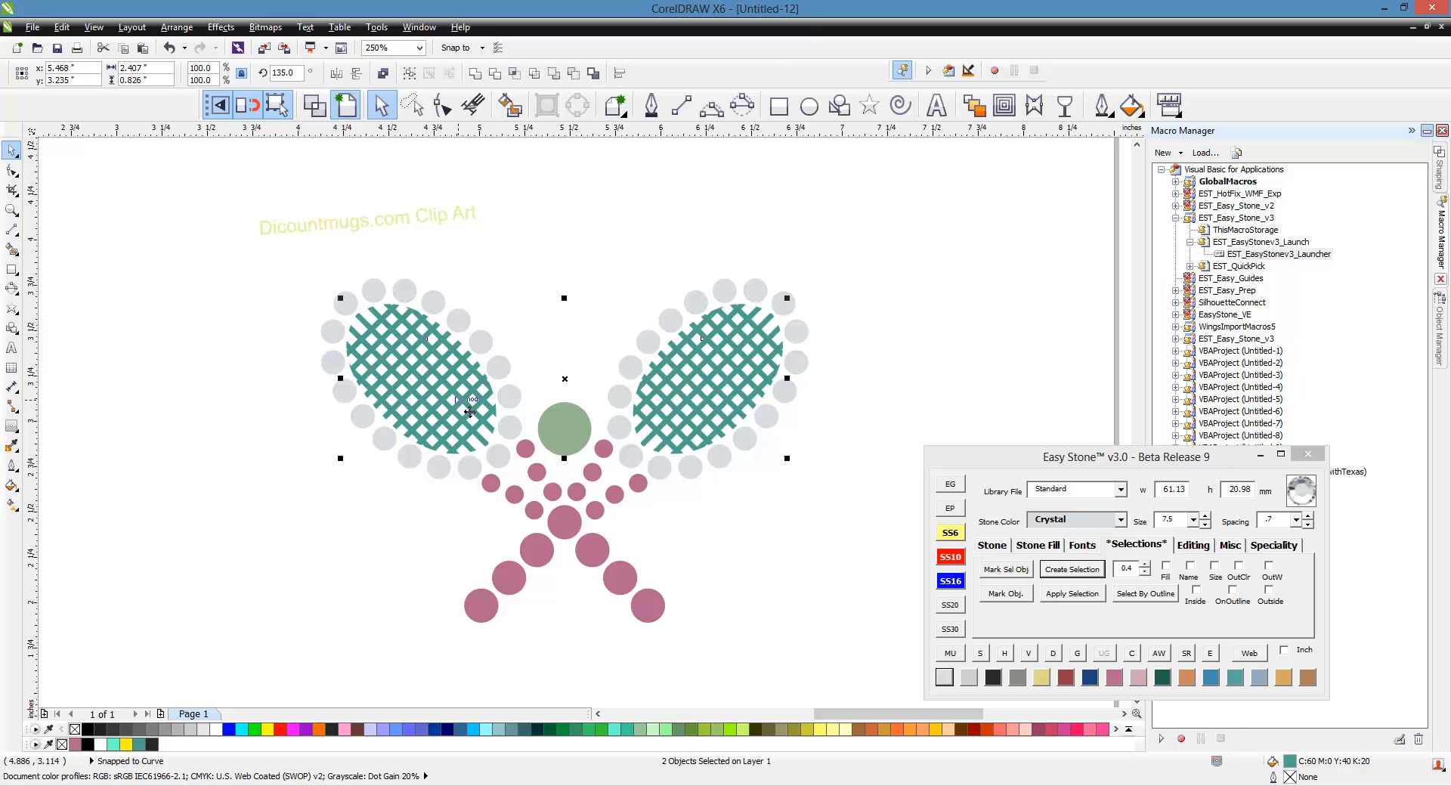
{"action": "left_click", "coordinate": [202, 729]}
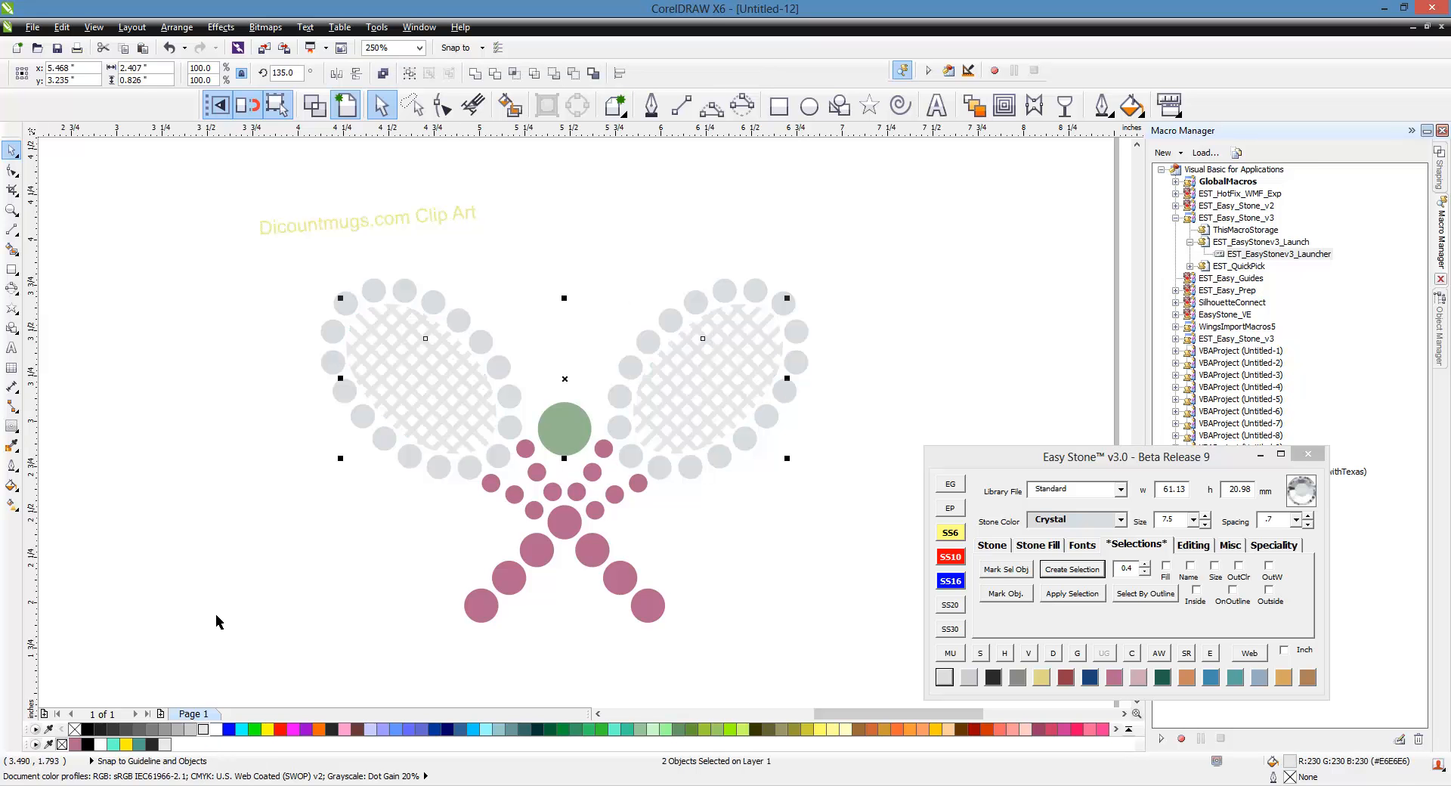
{"action": "left_click", "coordinate": [235, 582]}
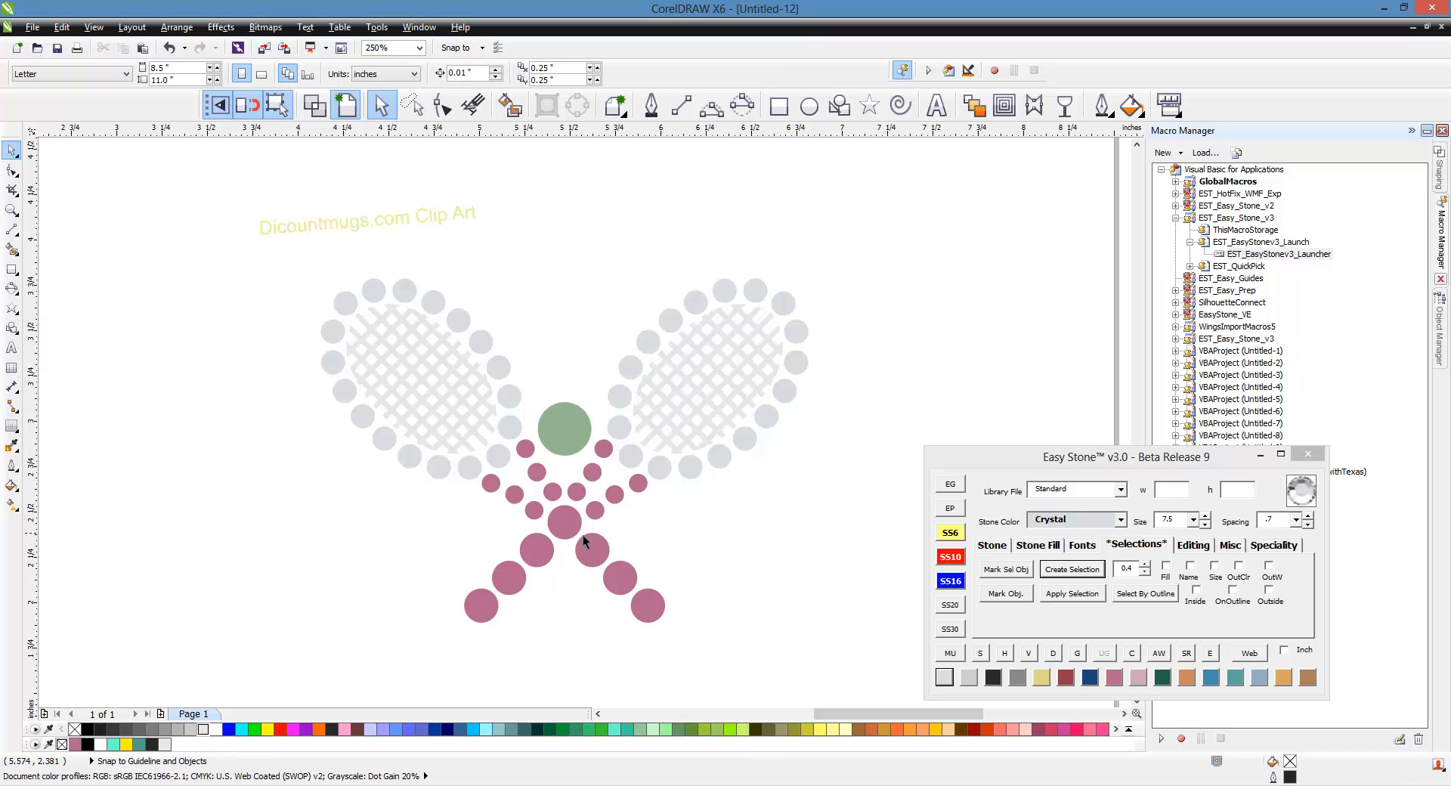
Step: Select all small SS6 throat stones by matching size and recolor them Lt Siam
{"action": "left_click", "coordinate": [579, 494]}
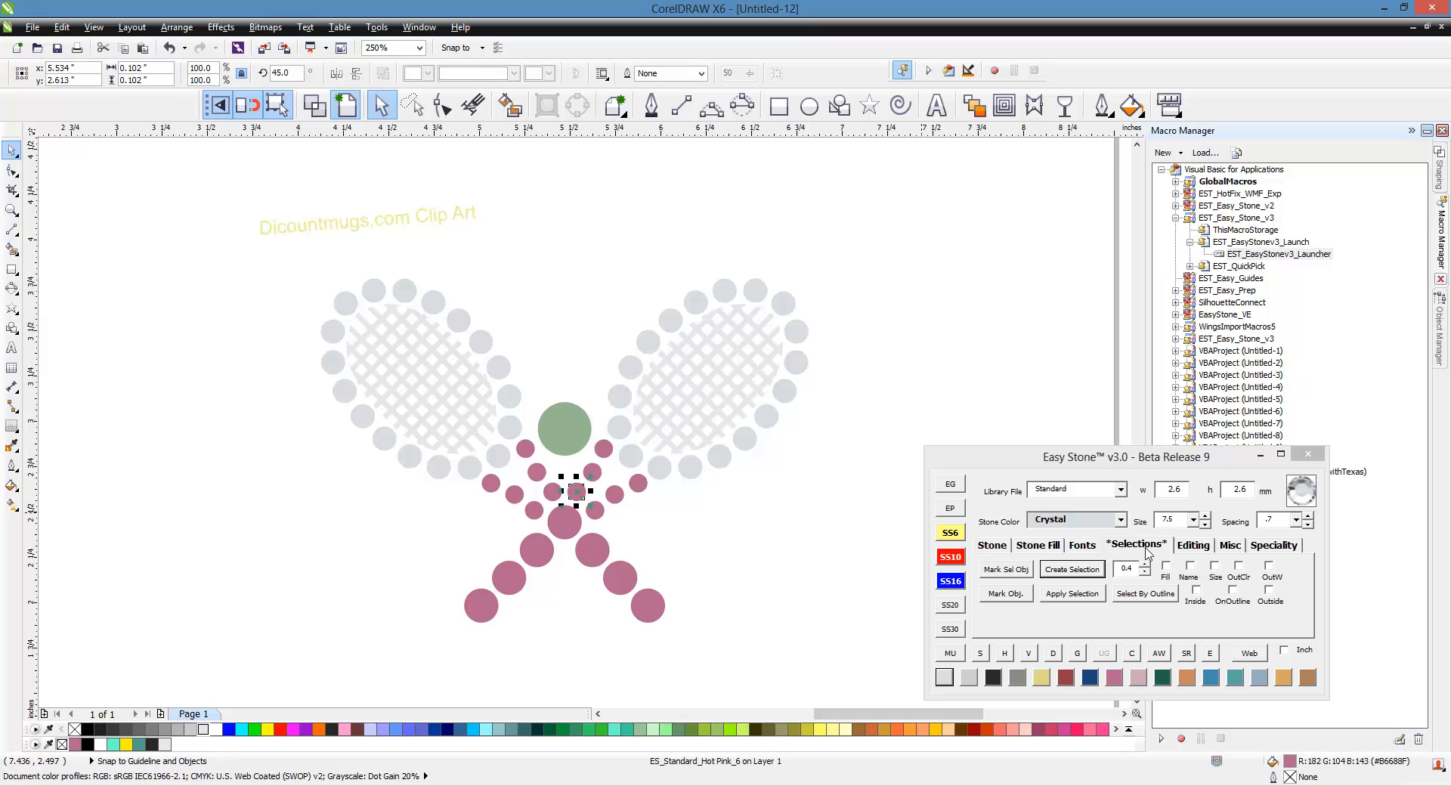
{"action": "left_click", "coordinate": [1023, 572]}
{"action": "left_click_drag", "start_coordinate": [805, 576], "coordinate": [428, 420]}
{"action": "left_click", "coordinate": [1214, 565]}
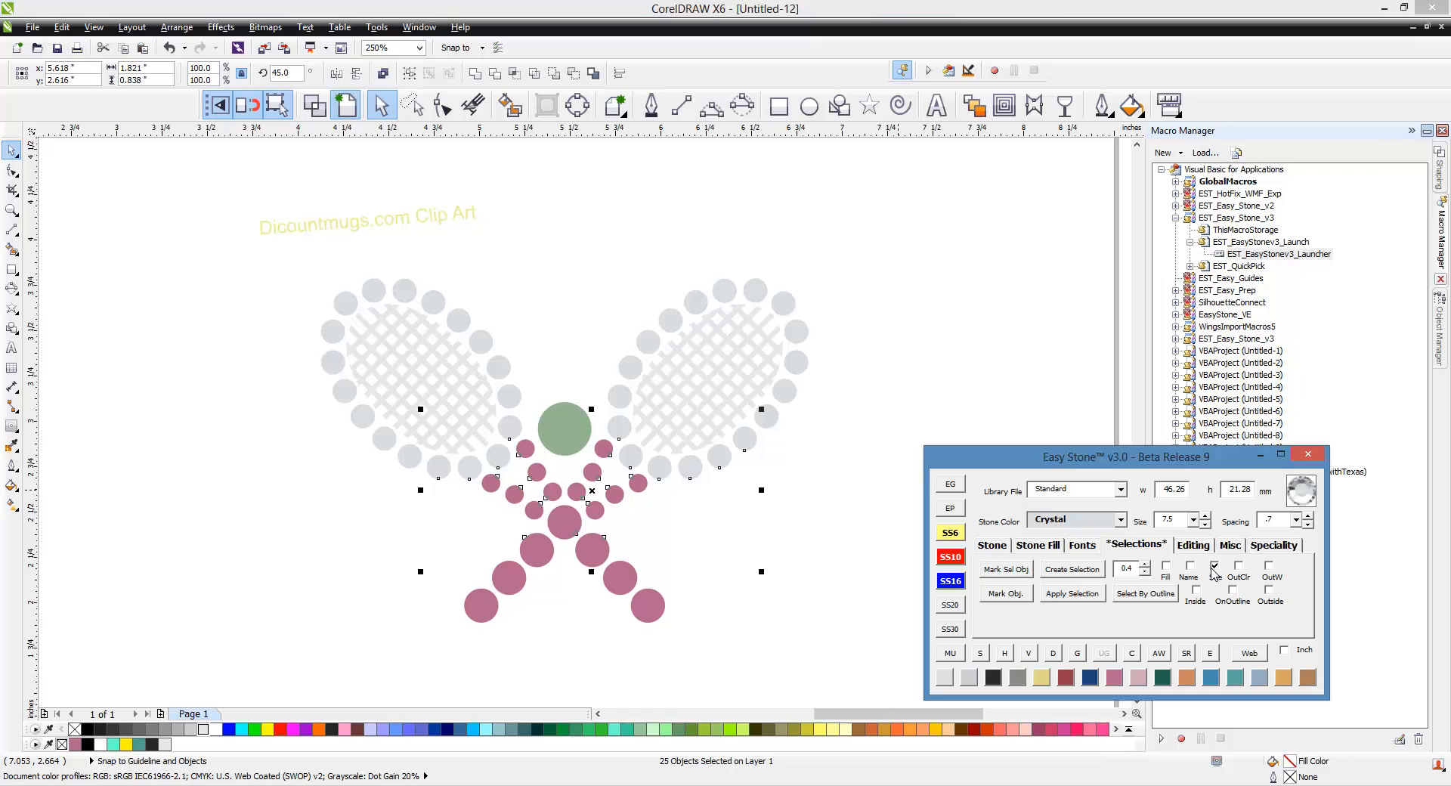
{"action": "left_click", "coordinate": [1090, 572]}
{"action": "left_click", "coordinate": [1067, 678]}
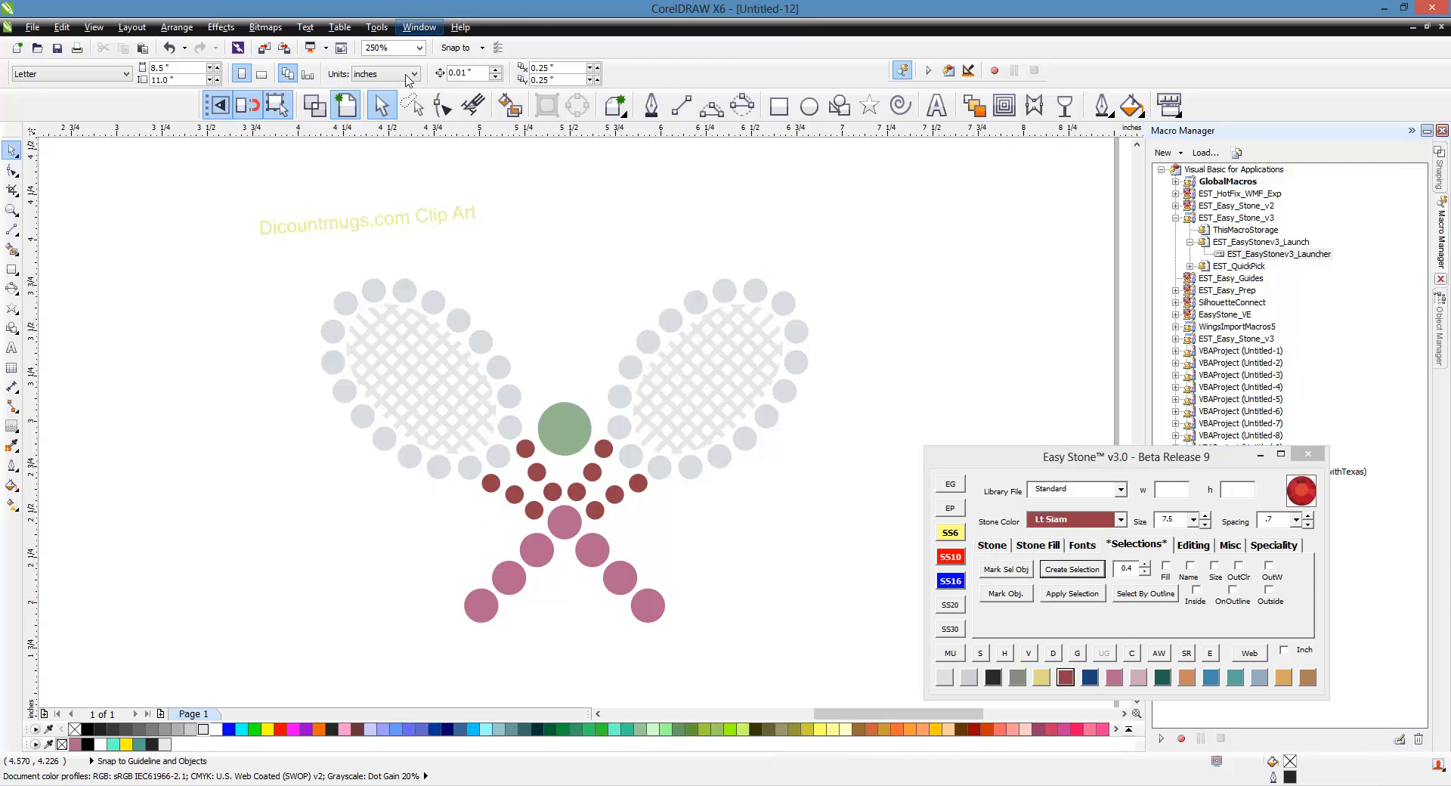
Step: Freehand-select the large stones of both crossed handles and recolor them Black Diamond
{"action": "left_click", "coordinate": [412, 105]}
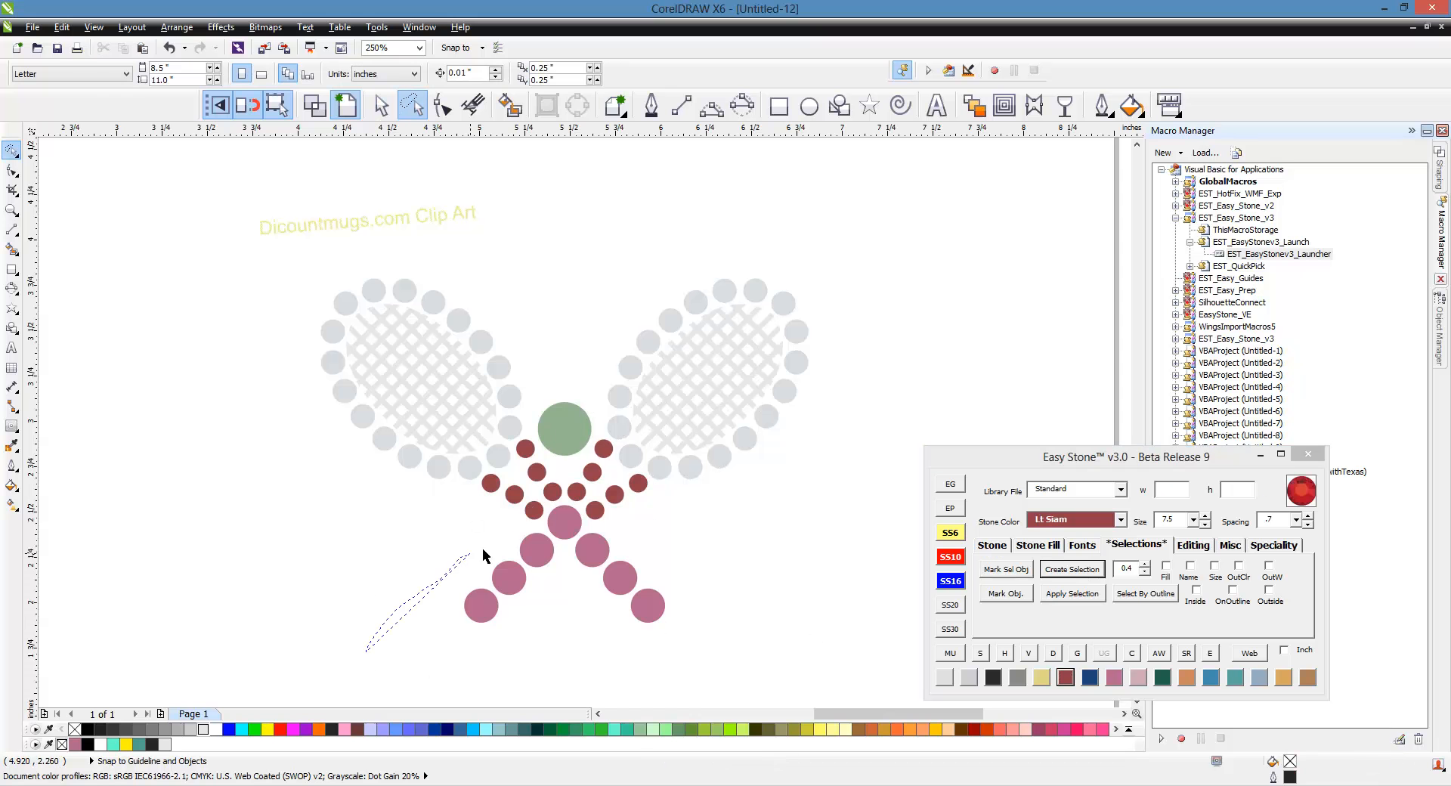
{"action": "mouse_move", "coordinate": [482, 547]}
{"action": "left_mouse_down"}
{"action": "mouse_move", "coordinate": [567, 496]}
{"action": "mouse_move", "coordinate": [726, 627]}
{"action": "left_mouse_up"}
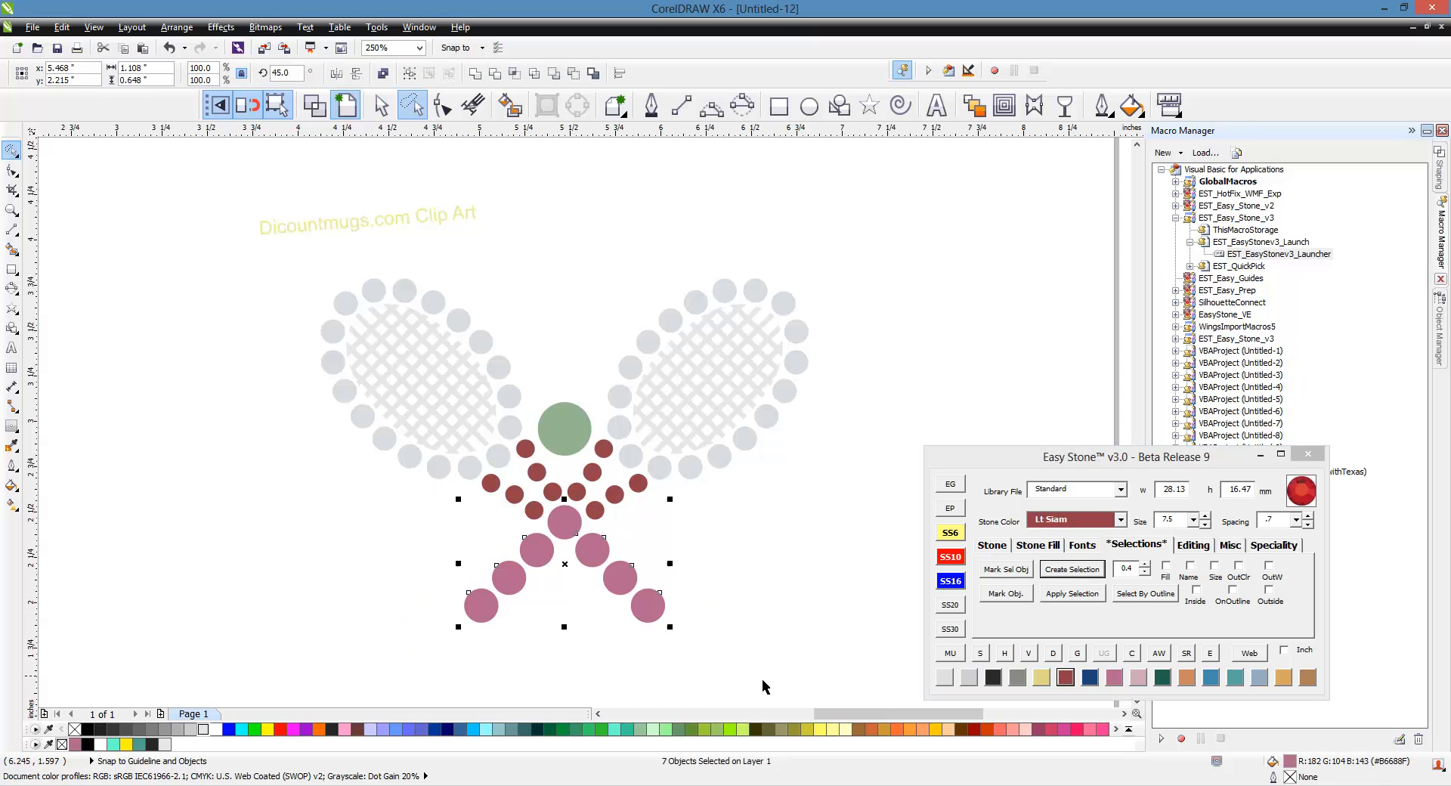
{"action": "left_click", "coordinate": [1018, 678]}
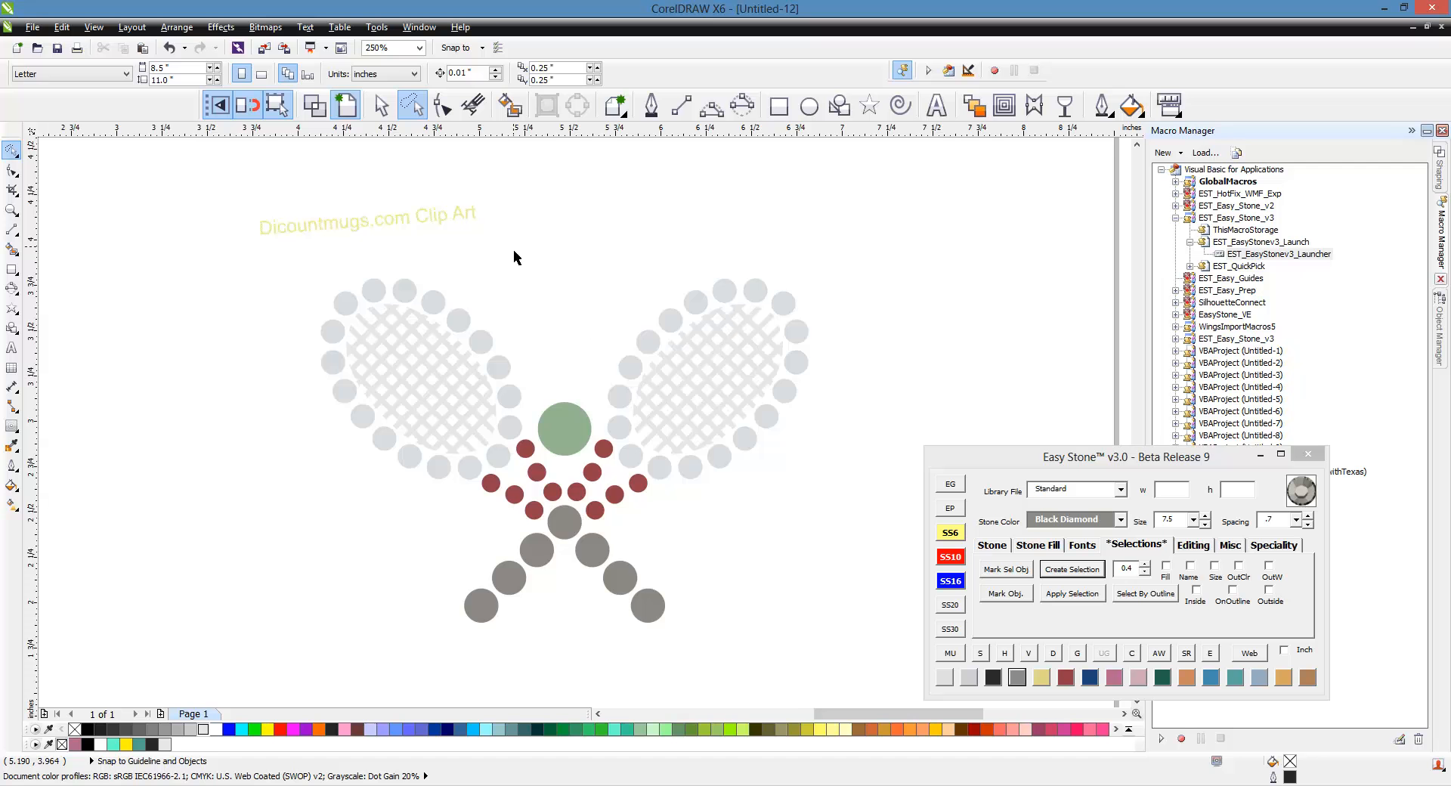
Step: Move the complete crossed-rackets design down to the page's lower edge and add a black background behind it
{"action": "scroll", "coordinate": [514, 257], "scroll_direction": "down", "scroll_amount": 2}
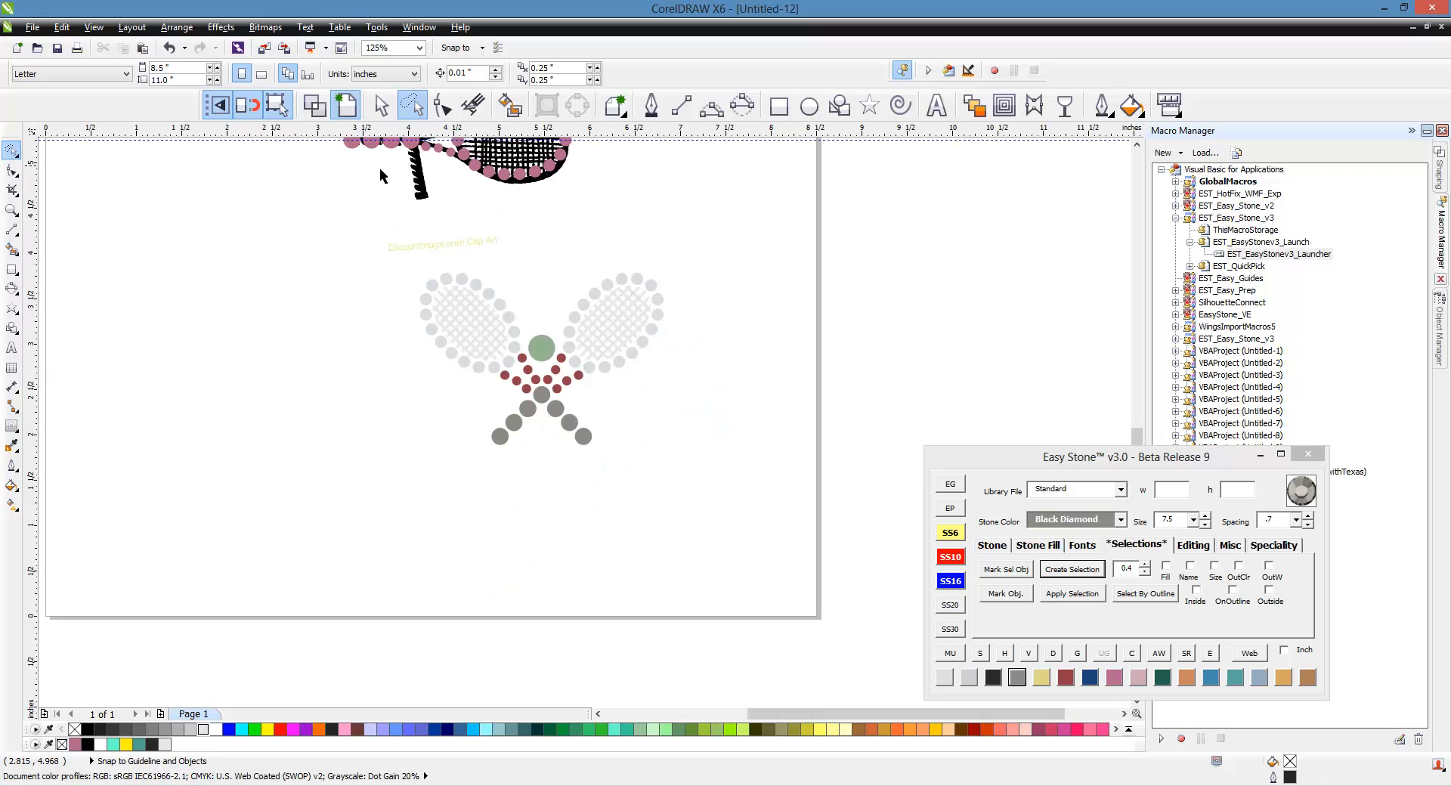
{"action": "left_click", "coordinate": [381, 105]}
{"action": "left_click_drag", "start_coordinate": [333, 524], "coordinate": [757, 265]}
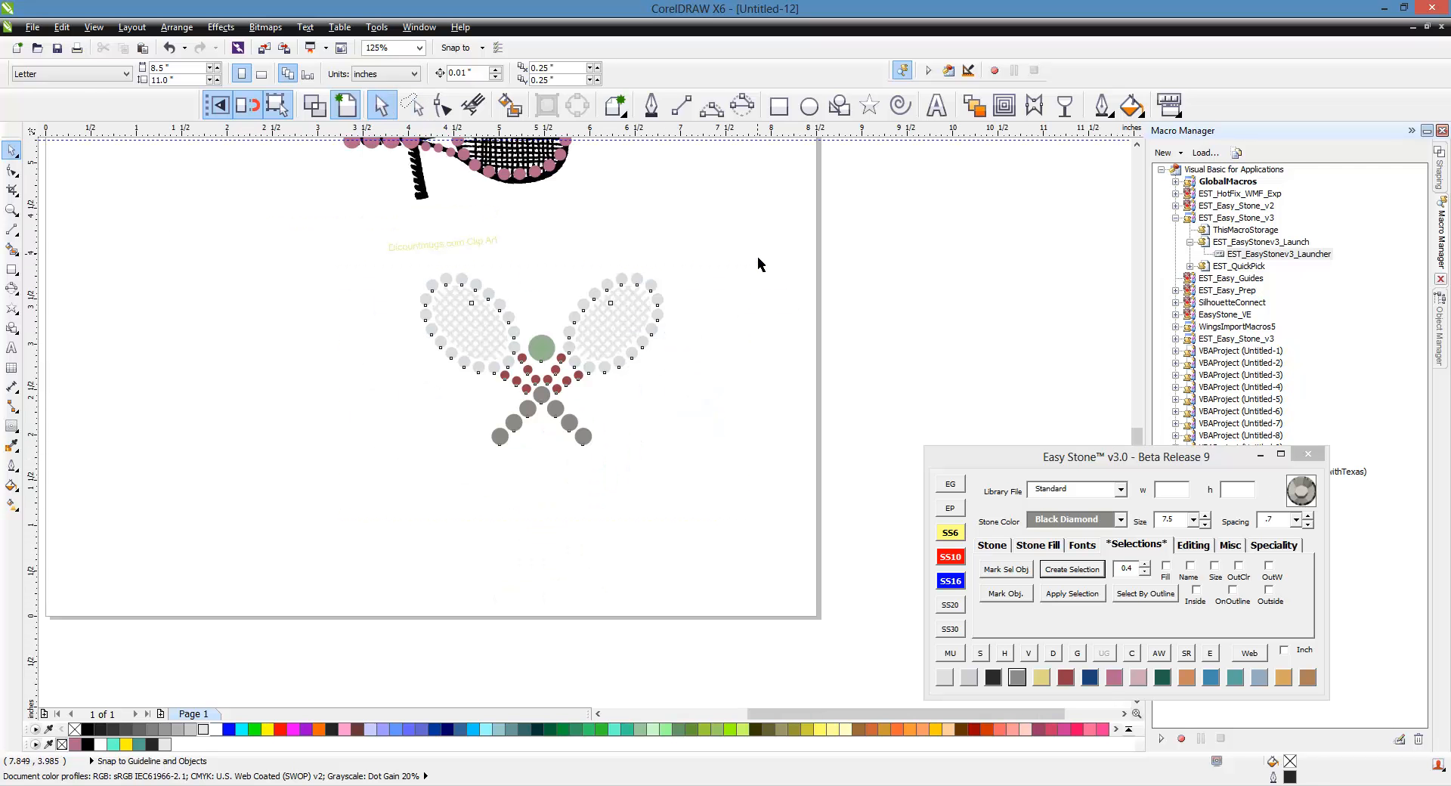
{"action": "left_click_drag", "start_coordinate": [603, 327], "coordinate": [661, 506]}
{"action": "left_click", "coordinate": [1160, 655]}
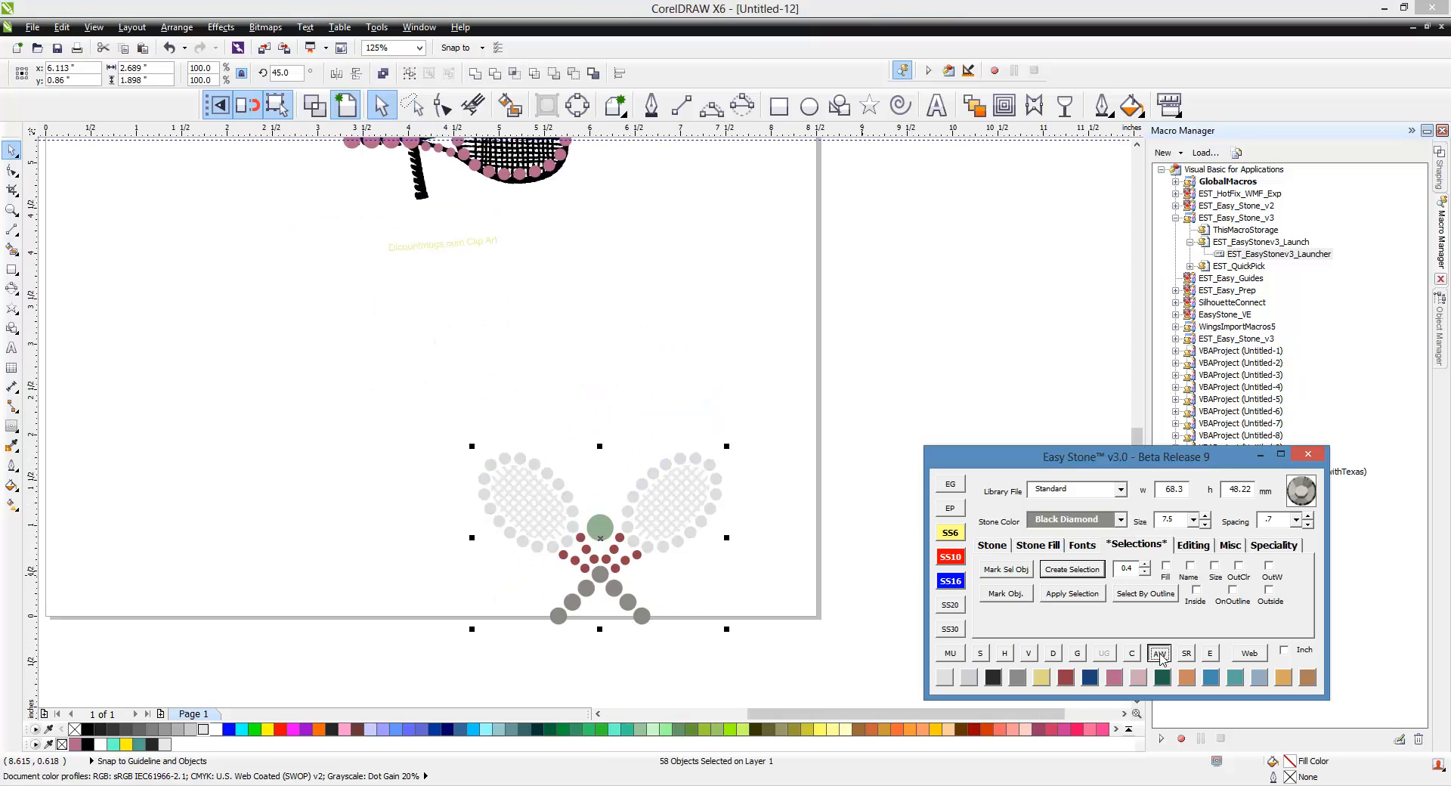
{"action": "left_click", "coordinate": [877, 477]}
{"action": "scroll", "coordinate": [344, 298], "scroll_direction": "down", "scroll_amount": 1}
{"action": "left_click_drag", "start_coordinate": [288, 308], "coordinate": [680, 542]}
{"action": "left_click_drag", "start_coordinate": [494, 370], "coordinate": [734, 371]}
{"action": "right_click", "coordinate": [735, 370]}
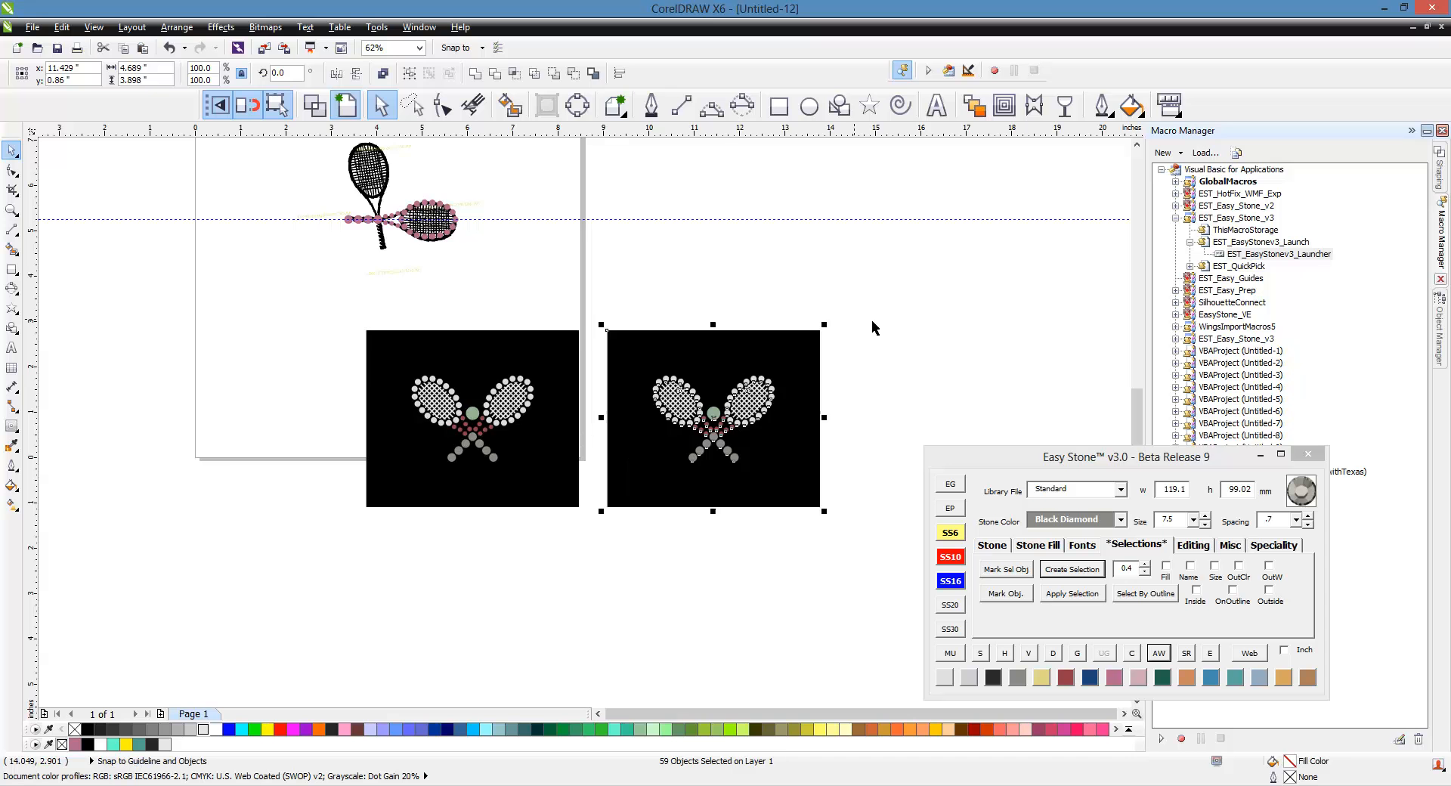
{"action": "left_click", "coordinate": [873, 327]}
{"action": "scroll", "coordinate": [790, 390], "scroll_direction": "up", "scroll_amount": 1}
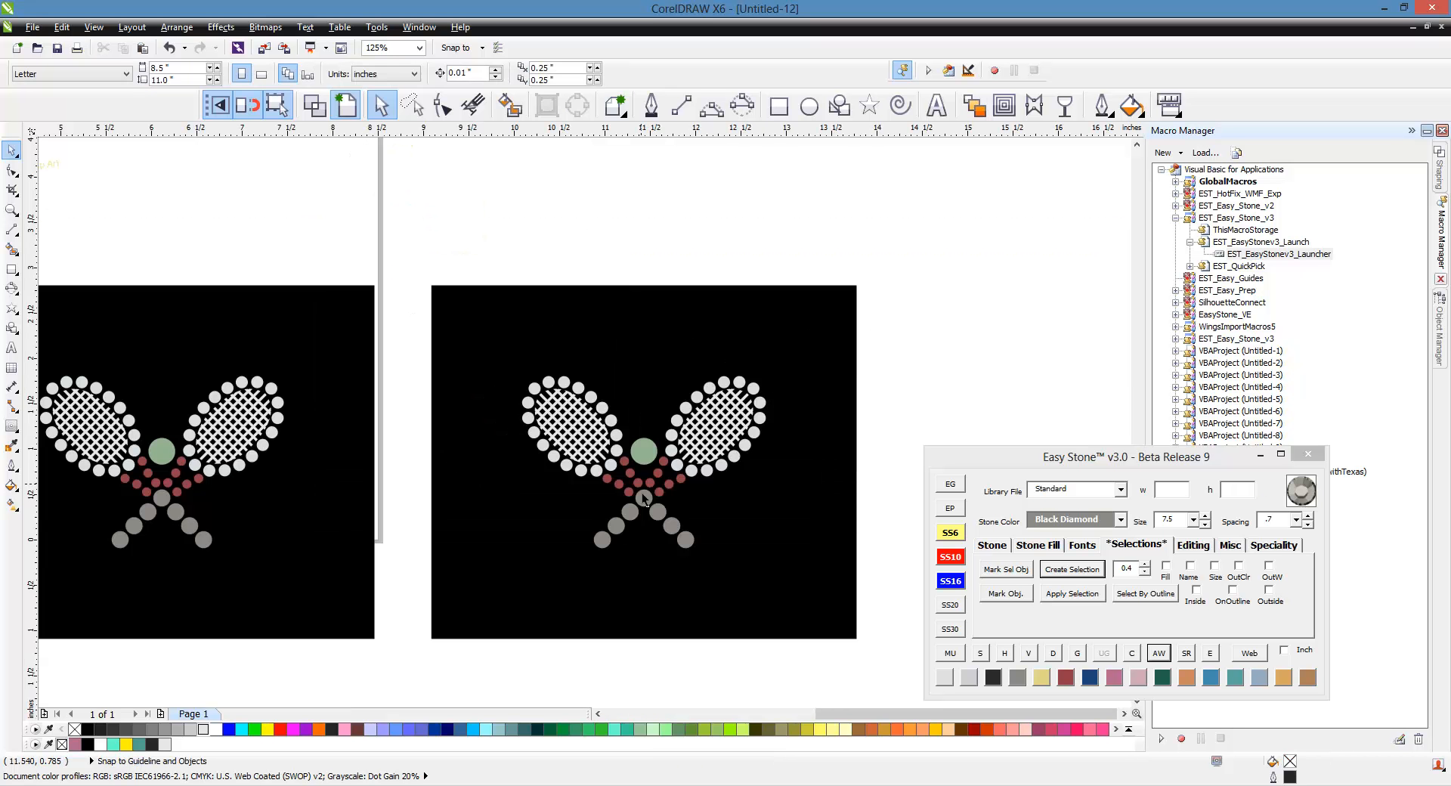
{"action": "left_click_drag", "start_coordinate": [928, 293], "coordinate": [431, 595]}
{"action": "left_click_drag", "start_coordinate": [928, 202], "coordinate": [421, 663]}
{"action": "key", "text": "Delete"}
{"action": "scroll", "coordinate": [564, 401], "scroll_direction": "down", "scroll_amount": 1}
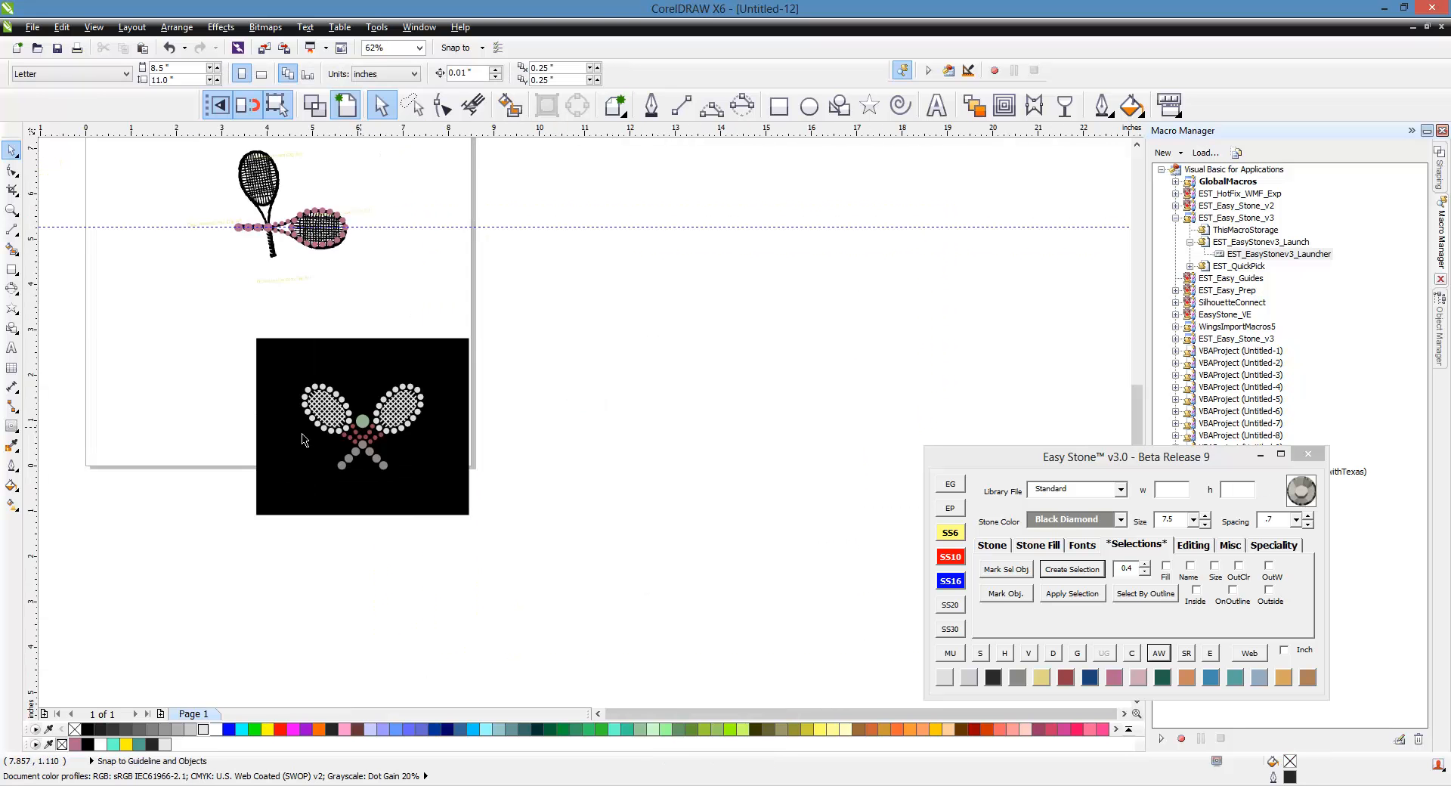
Step: Create a decal cut line around the whole crossed-rackets design, including the closed vector shapes
{"action": "scroll", "coordinate": [302, 440], "scroll_direction": "up", "scroll_amount": 1}
{"action": "left_click_drag", "start_coordinate": [791, 314], "coordinate": [431, 539]}
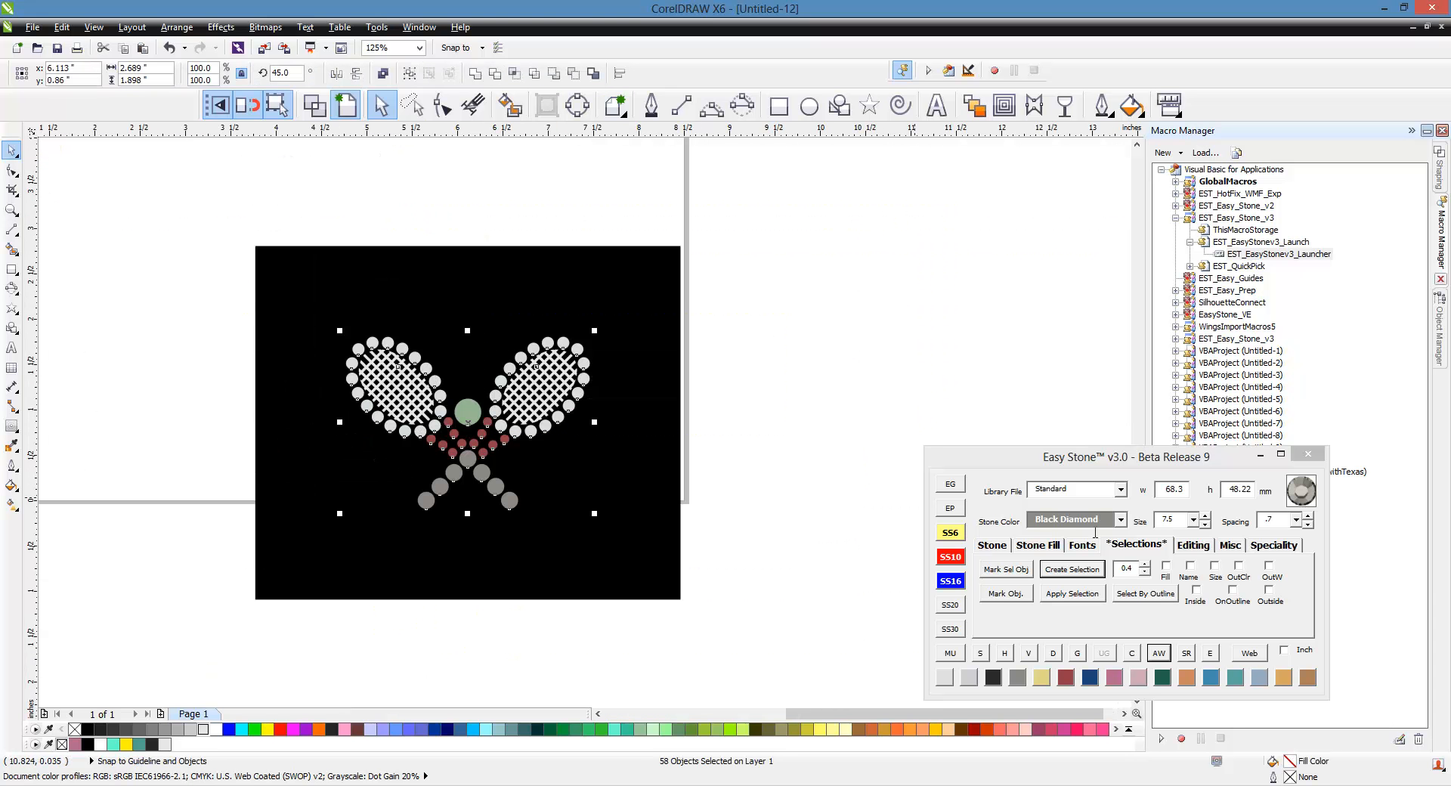
{"action": "left_click", "coordinate": [1284, 546]}
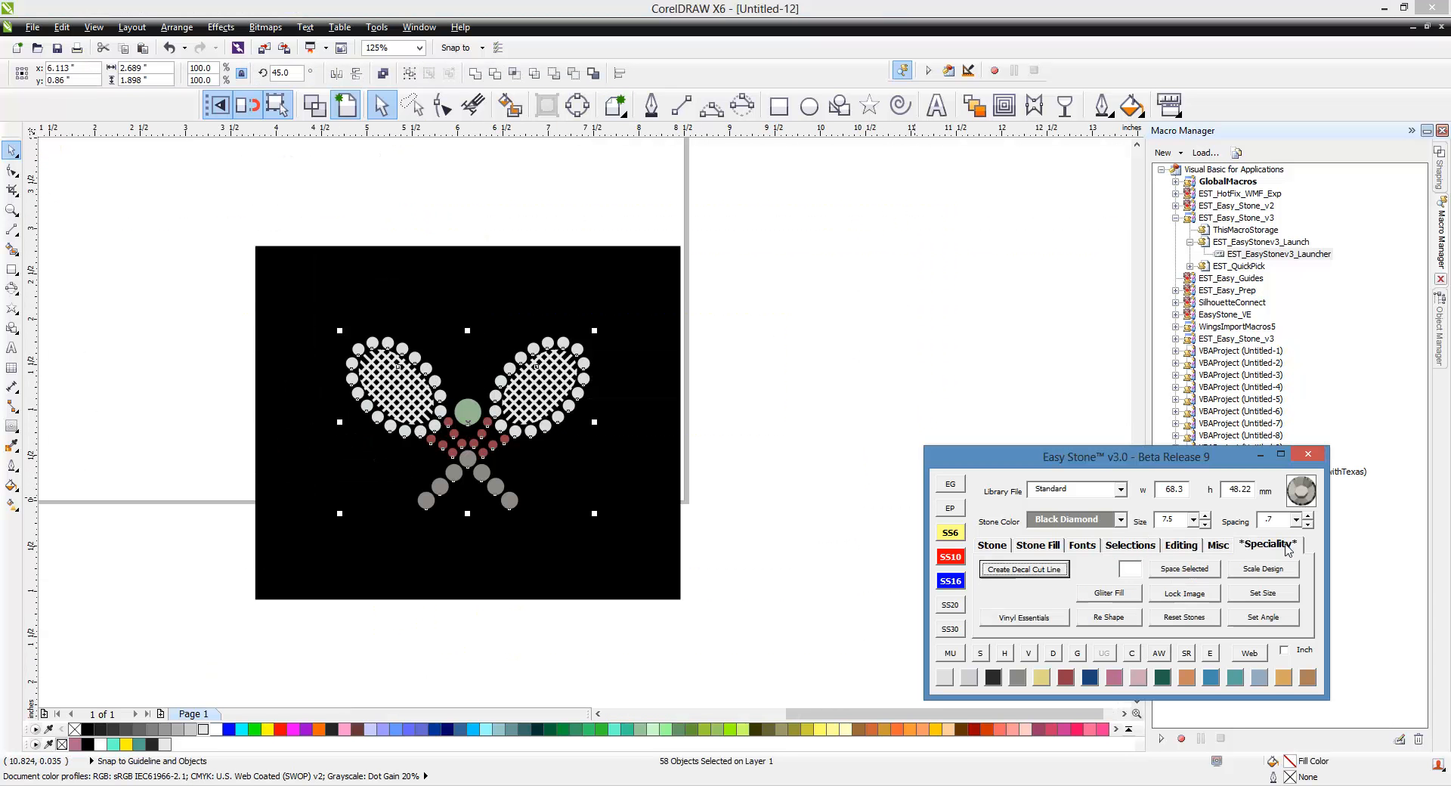
{"action": "left_click", "coordinate": [1031, 571]}
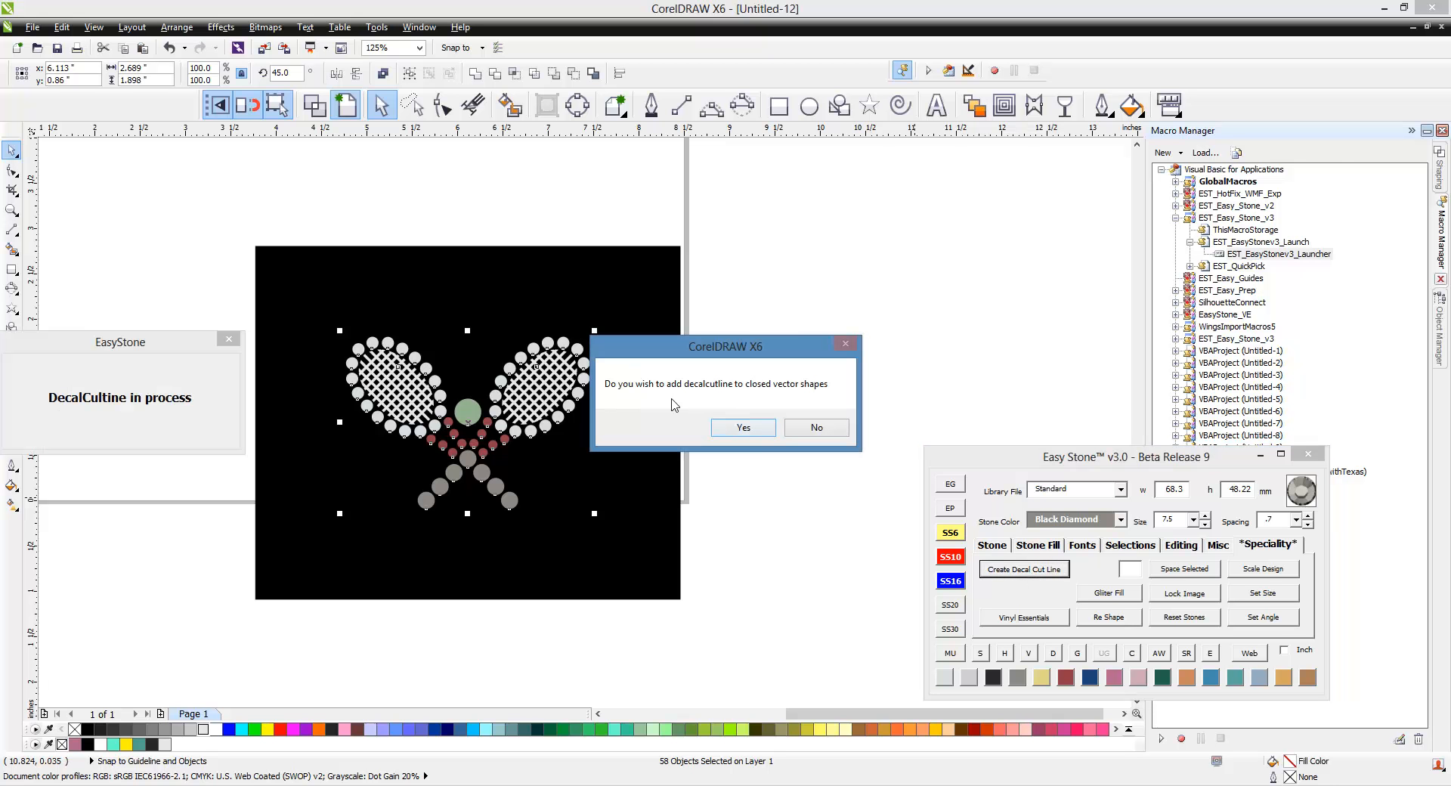
{"action": "left_click", "coordinate": [744, 428]}
{"action": "left_click", "coordinate": [763, 477]}
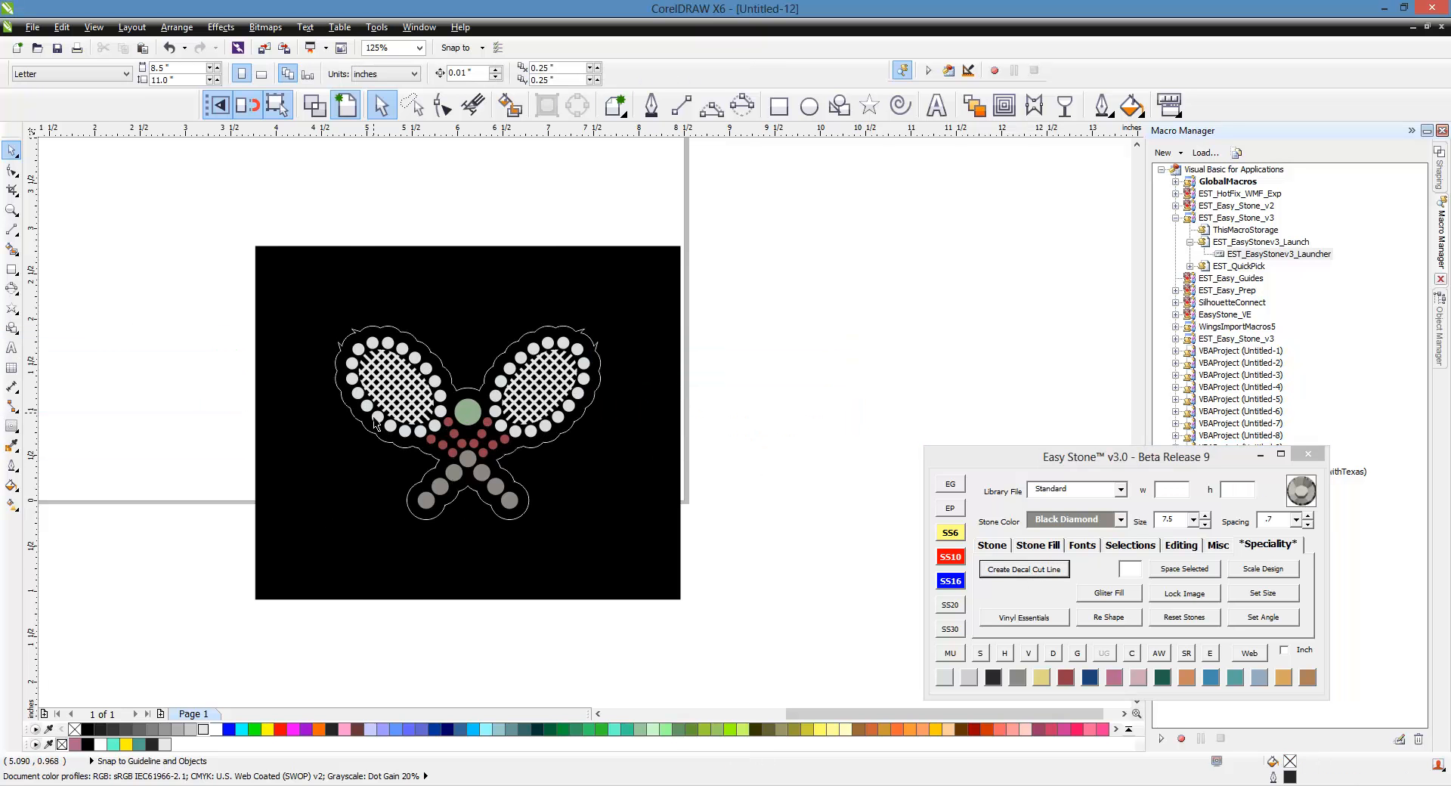
Step: Delete the four stray spike nodes on the decal cut line at the outer tips of both racket heads
{"action": "scroll", "coordinate": [499, 371], "scroll_direction": "up", "scroll_amount": 6}
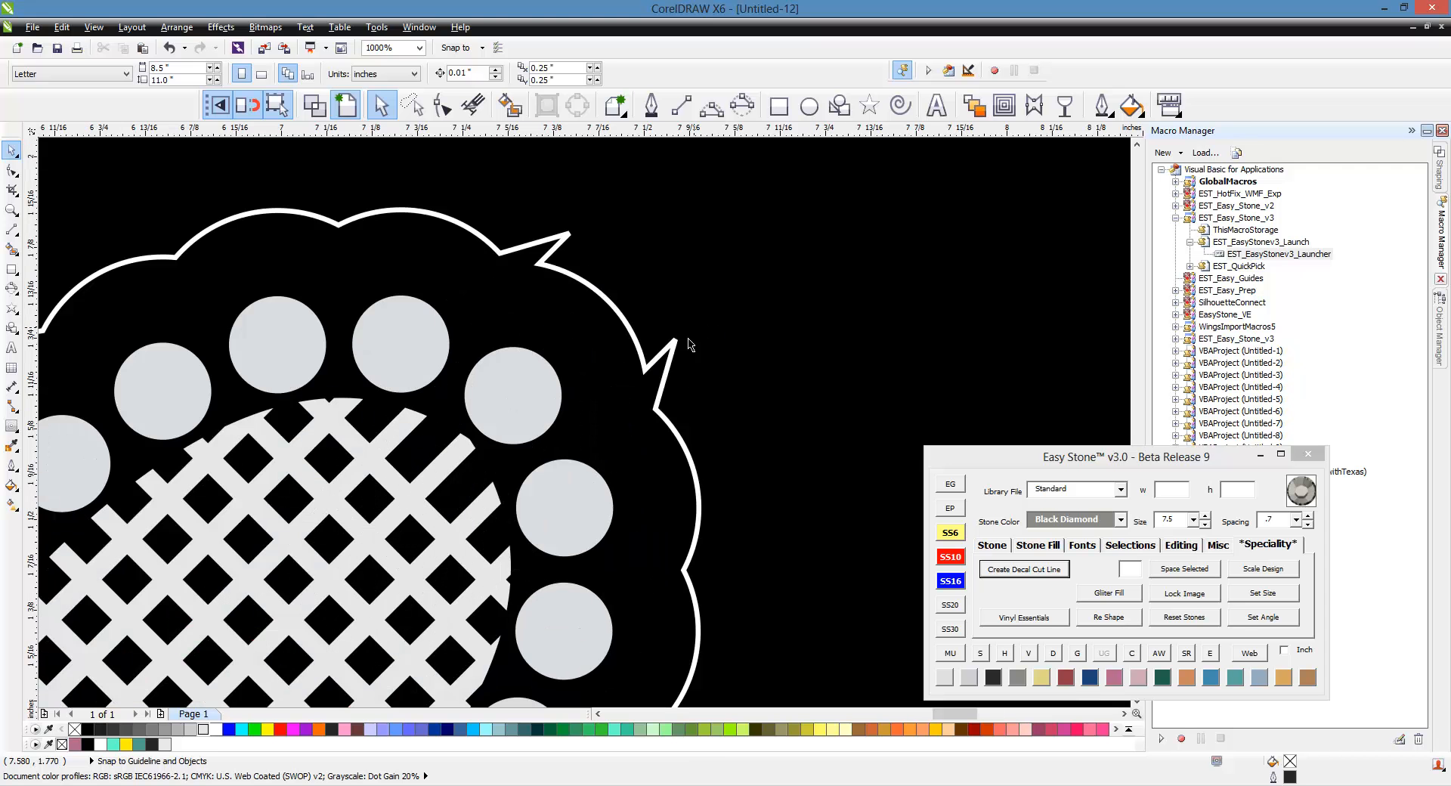
{"action": "left_click", "coordinate": [675, 365]}
{"action": "double_click", "coordinate": [673, 360]}
{"action": "double_click", "coordinate": [676, 342]}
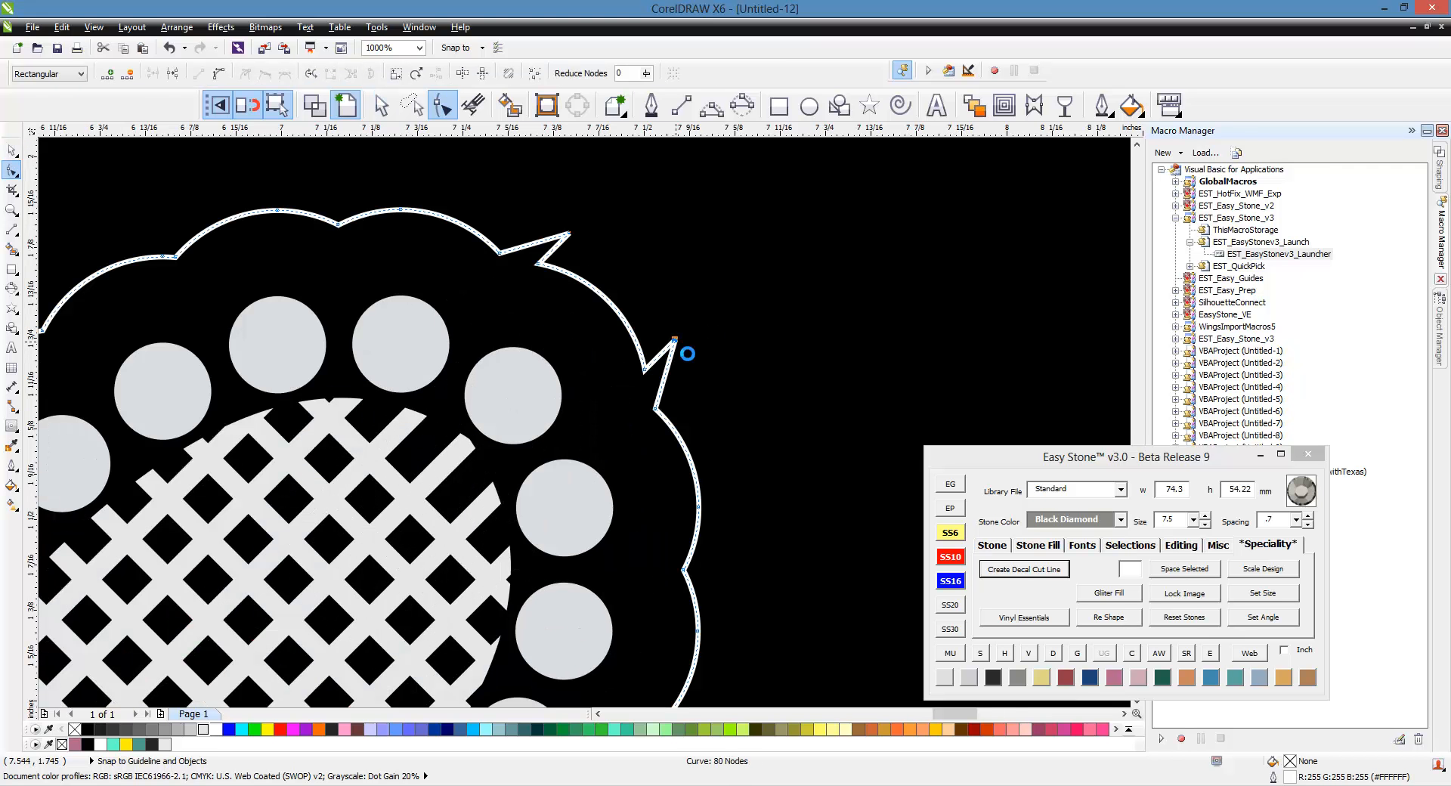
{"action": "double_click", "coordinate": [568, 234]}
{"action": "scroll", "coordinate": [862, 319], "scroll_direction": "down", "scroll_amount": 2}
{"action": "scroll", "coordinate": [867, 316], "scroll_direction": "down", "scroll_amount": 4}
{"action": "scroll", "coordinate": [297, 317], "scroll_direction": "up", "scroll_amount": 4}
{"action": "scroll", "coordinate": [527, 398], "scroll_direction": "up", "scroll_amount": 2}
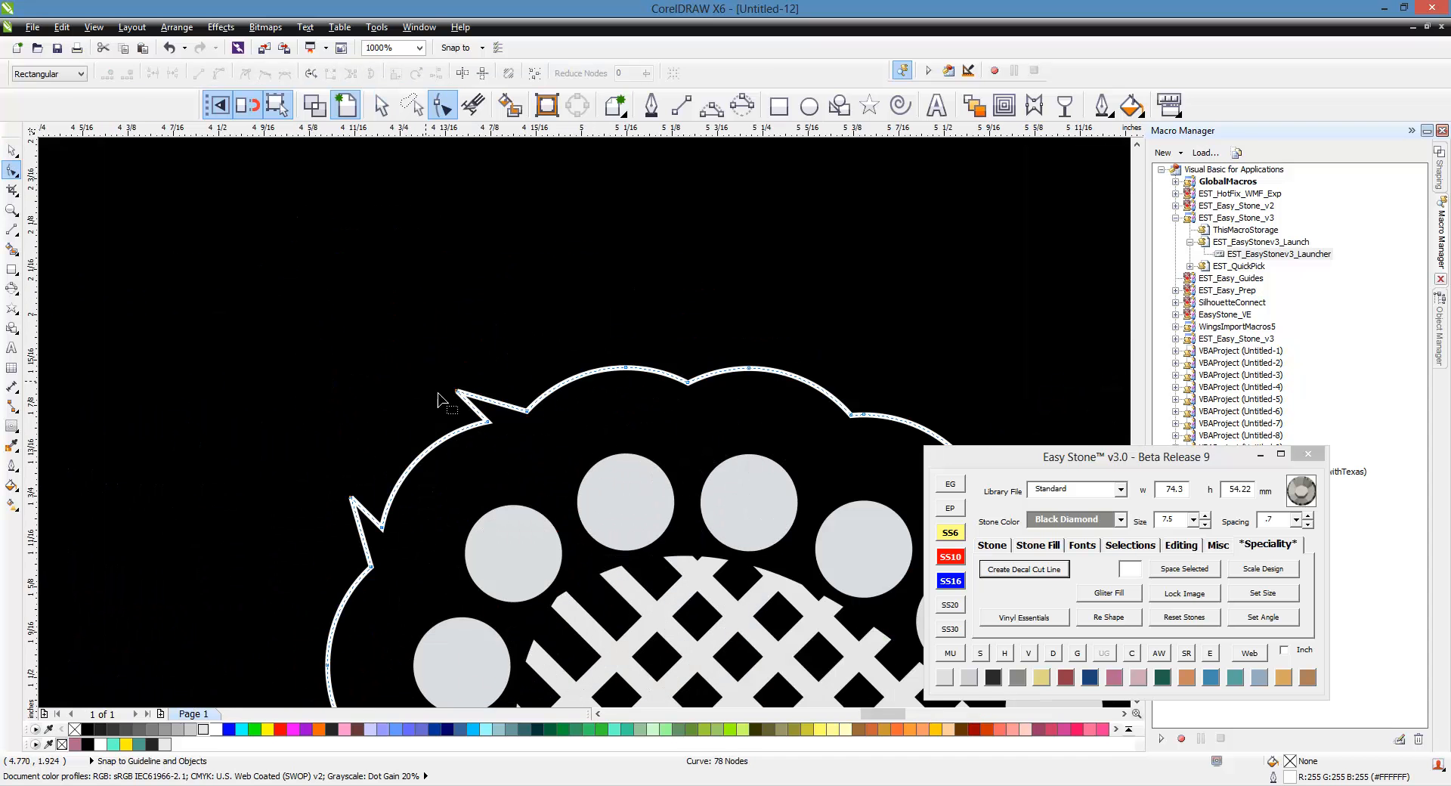
{"action": "double_click", "coordinate": [457, 392]}
{"action": "double_click", "coordinate": [352, 499]}
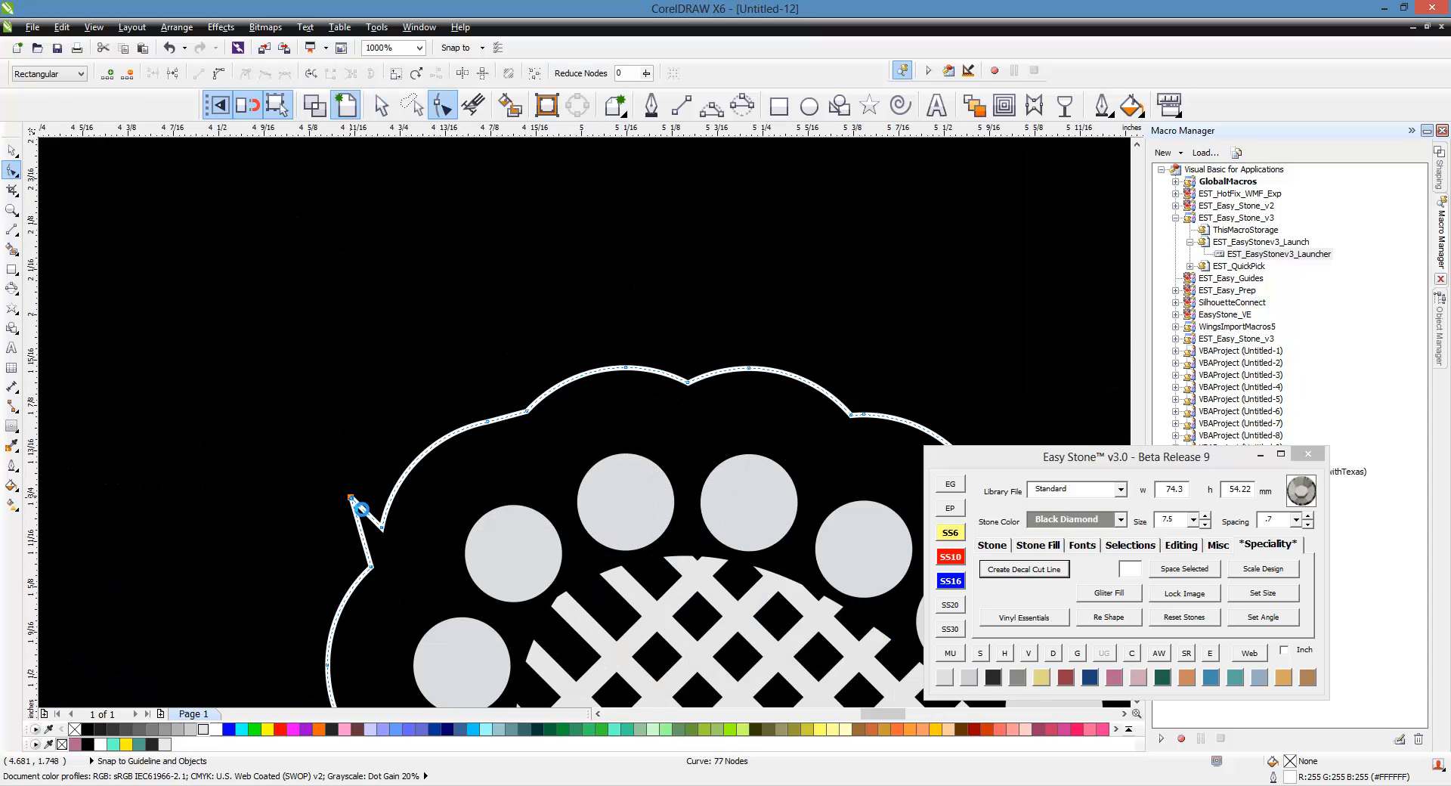
{"action": "scroll", "coordinate": [392, 390], "scroll_direction": "down", "scroll_amount": 4}
{"action": "scroll", "coordinate": [399, 249], "scroll_direction": "down", "scroll_amount": 2}
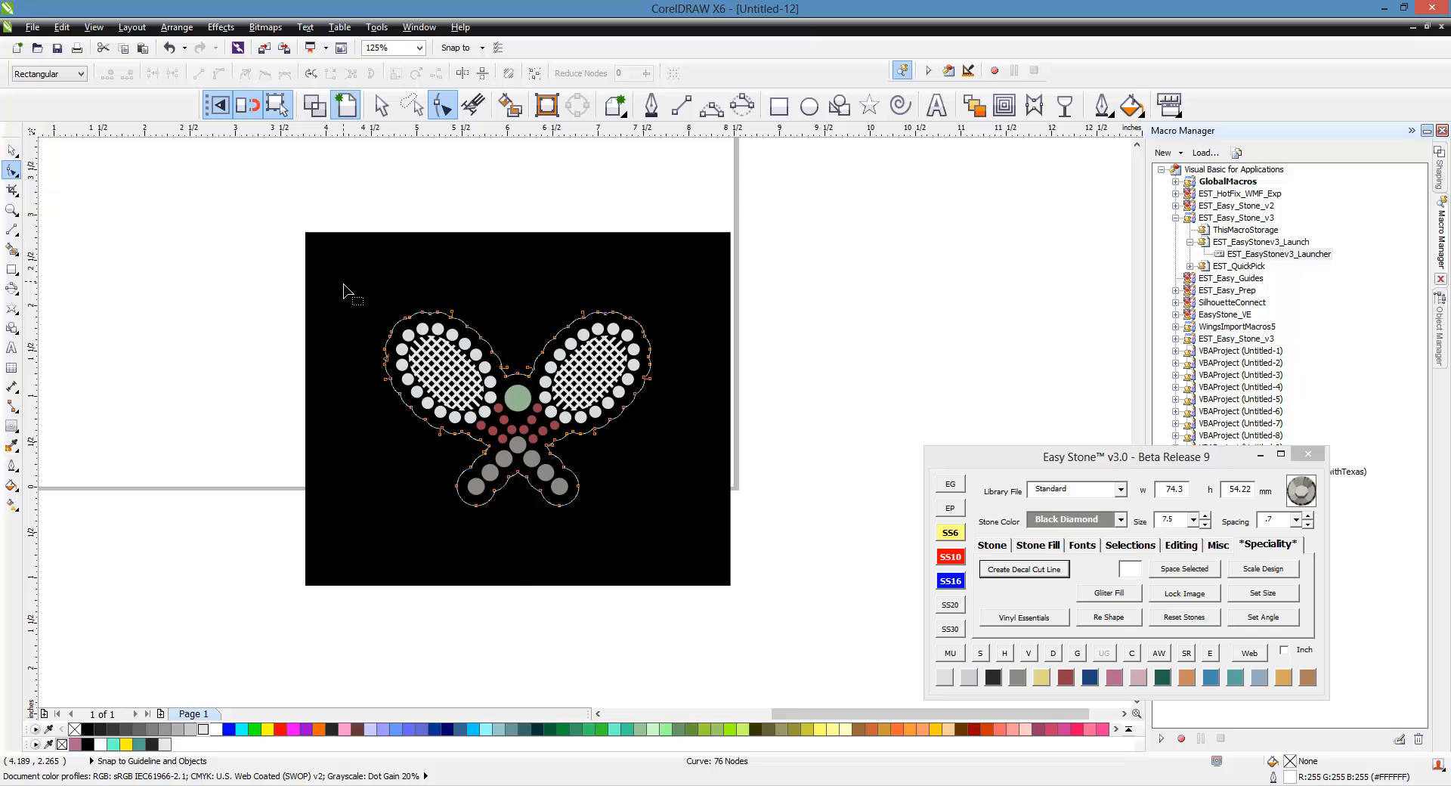
Step: Copy the design with its black background and cut line to the empty area beside the page
{"action": "left_click", "coordinate": [12, 150]}
{"action": "left_click_drag", "start_coordinate": [201, 213], "coordinate": [829, 664]}
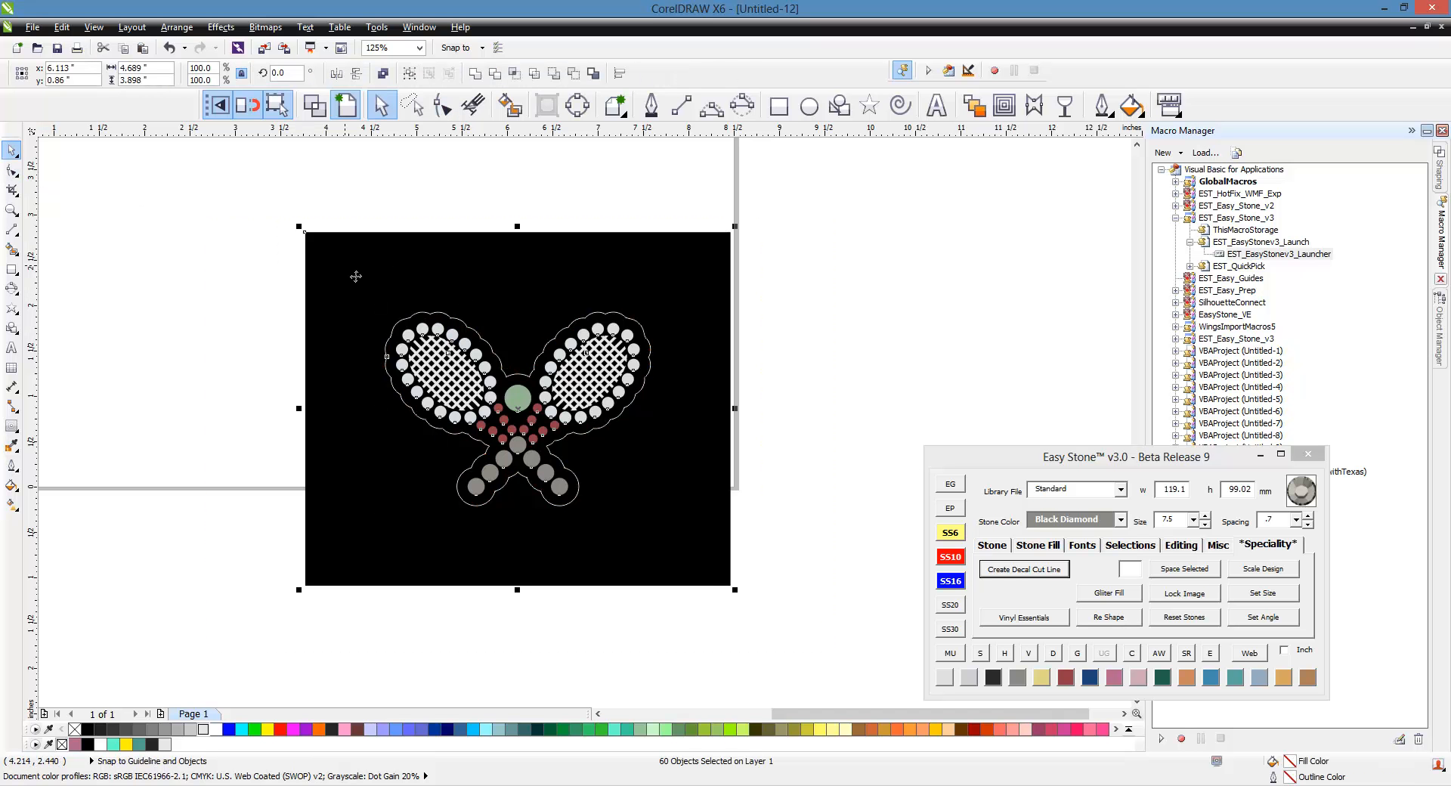
{"action": "left_click_drag", "start_coordinate": [356, 276], "coordinate": [851, 317]}
{"action": "right_click", "coordinate": [851, 318]}
{"action": "scroll", "coordinate": [542, 291], "scroll_direction": "down", "scroll_amount": 1}
{"action": "scroll", "coordinate": [950, 337], "scroll_direction": "up", "scroll_amount": 1}
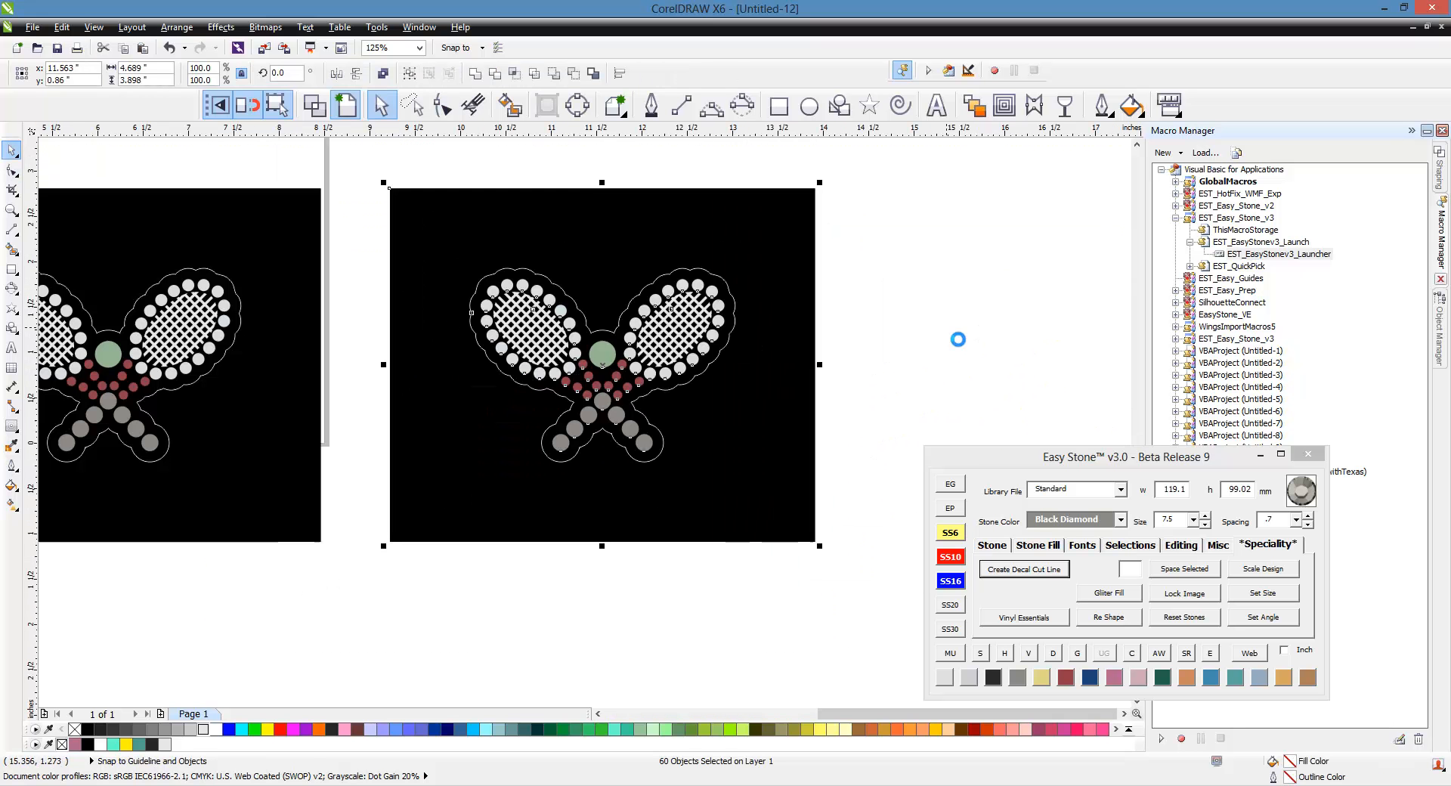
Step: Generate a realistic stone mock-up of the copied design with a size label based on the entire selection
{"action": "left_click", "coordinate": [954, 654]}
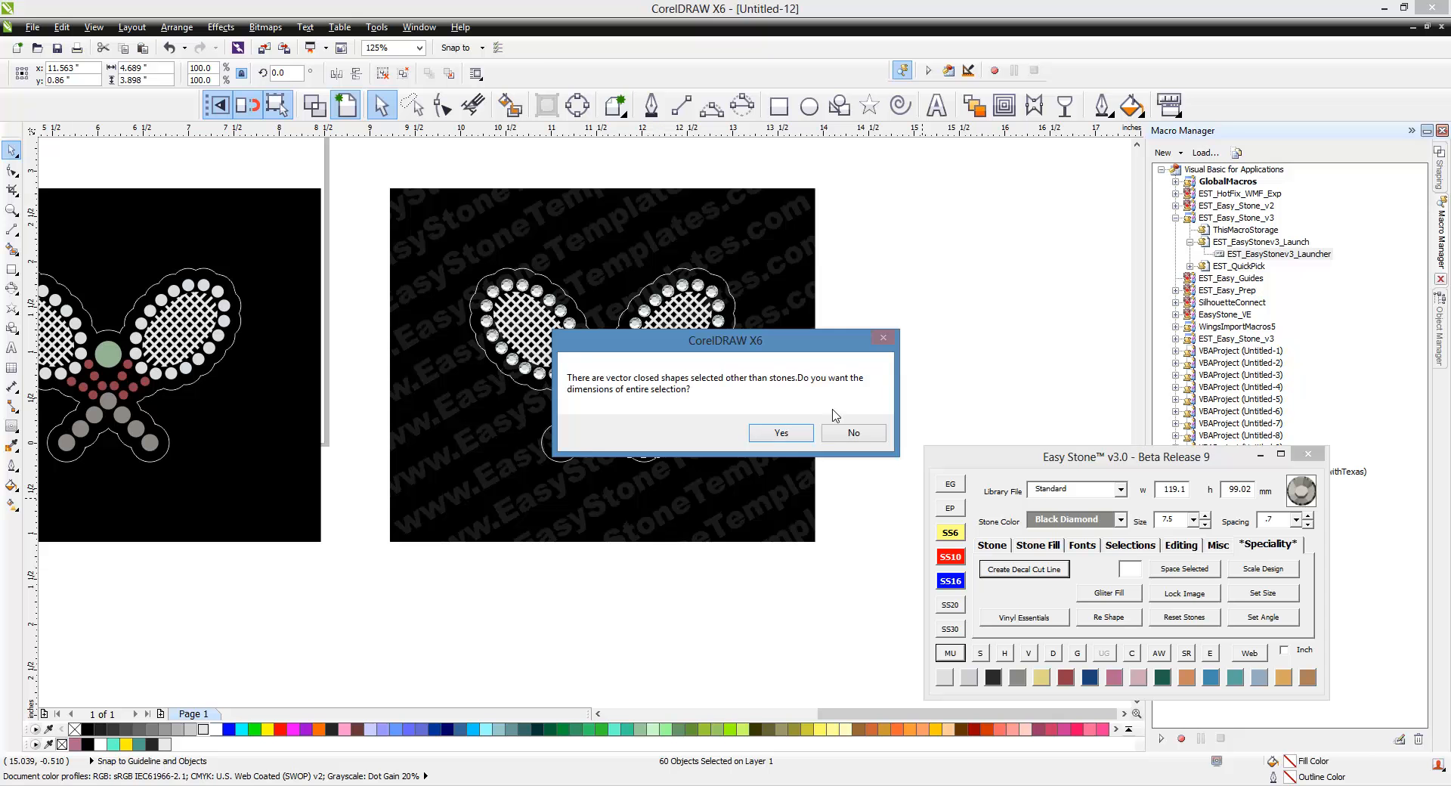
{"action": "left_click", "coordinate": [779, 437]}
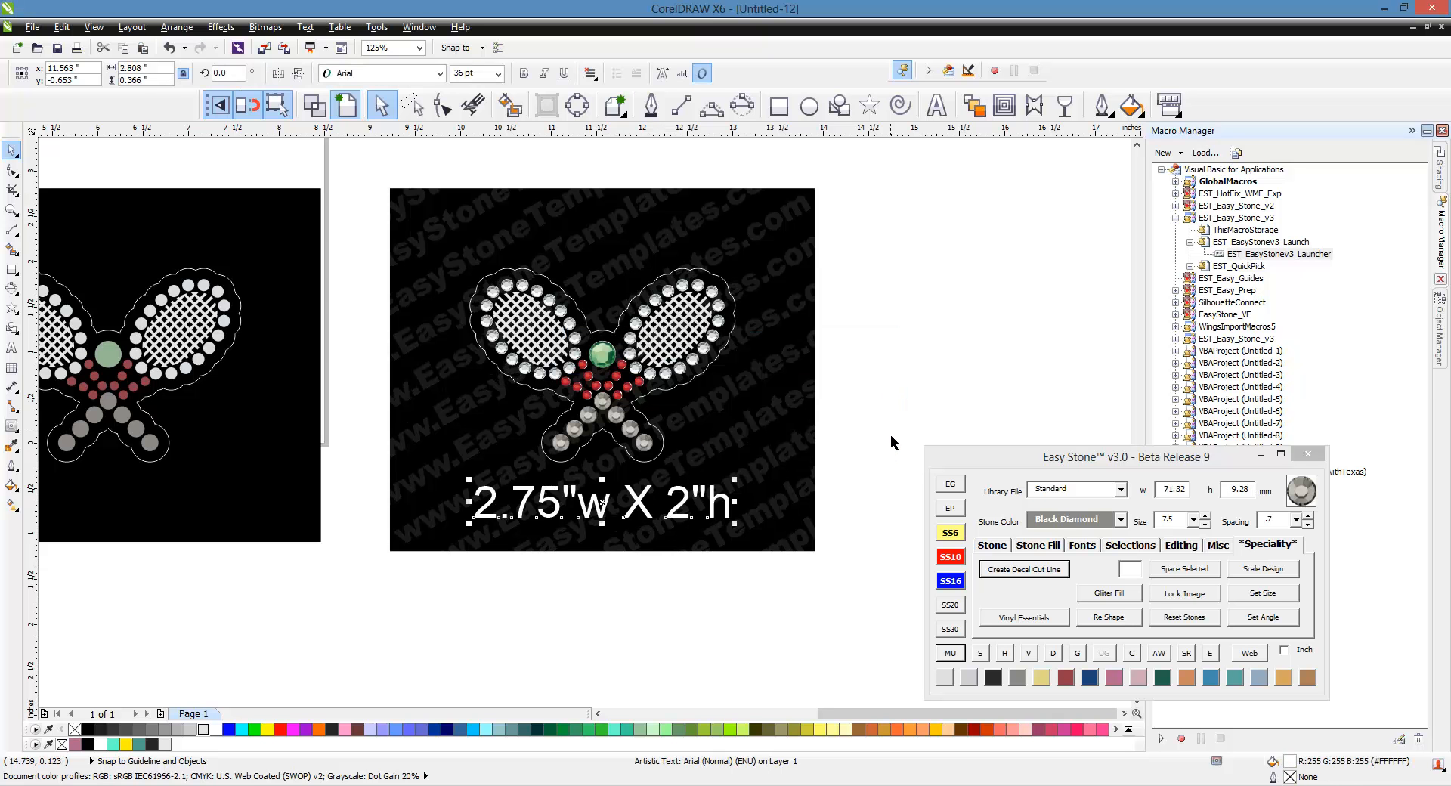
{"action": "left_click", "coordinate": [894, 442]}
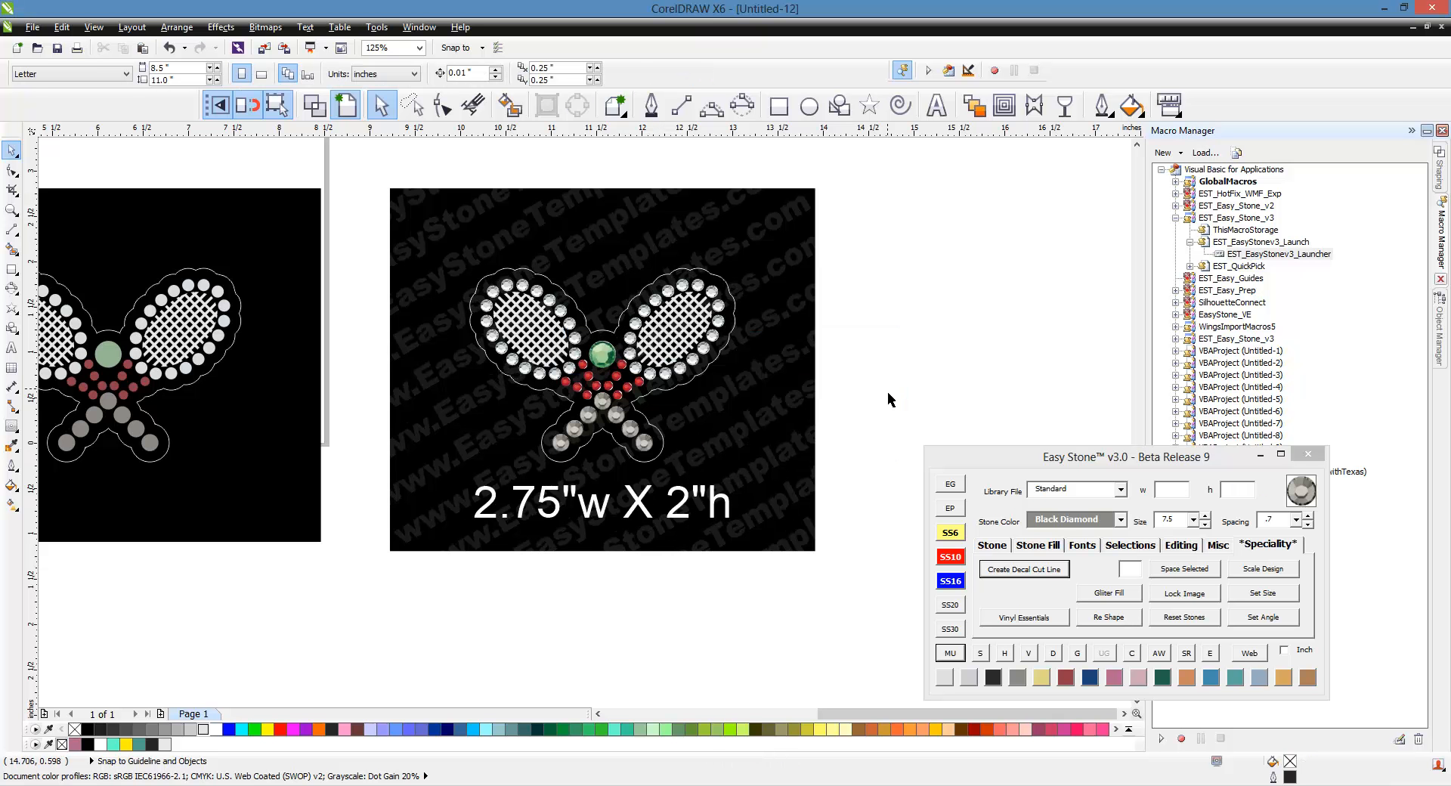
{"action": "scroll", "coordinate": [616, 272], "scroll_direction": "up", "scroll_amount": 2}
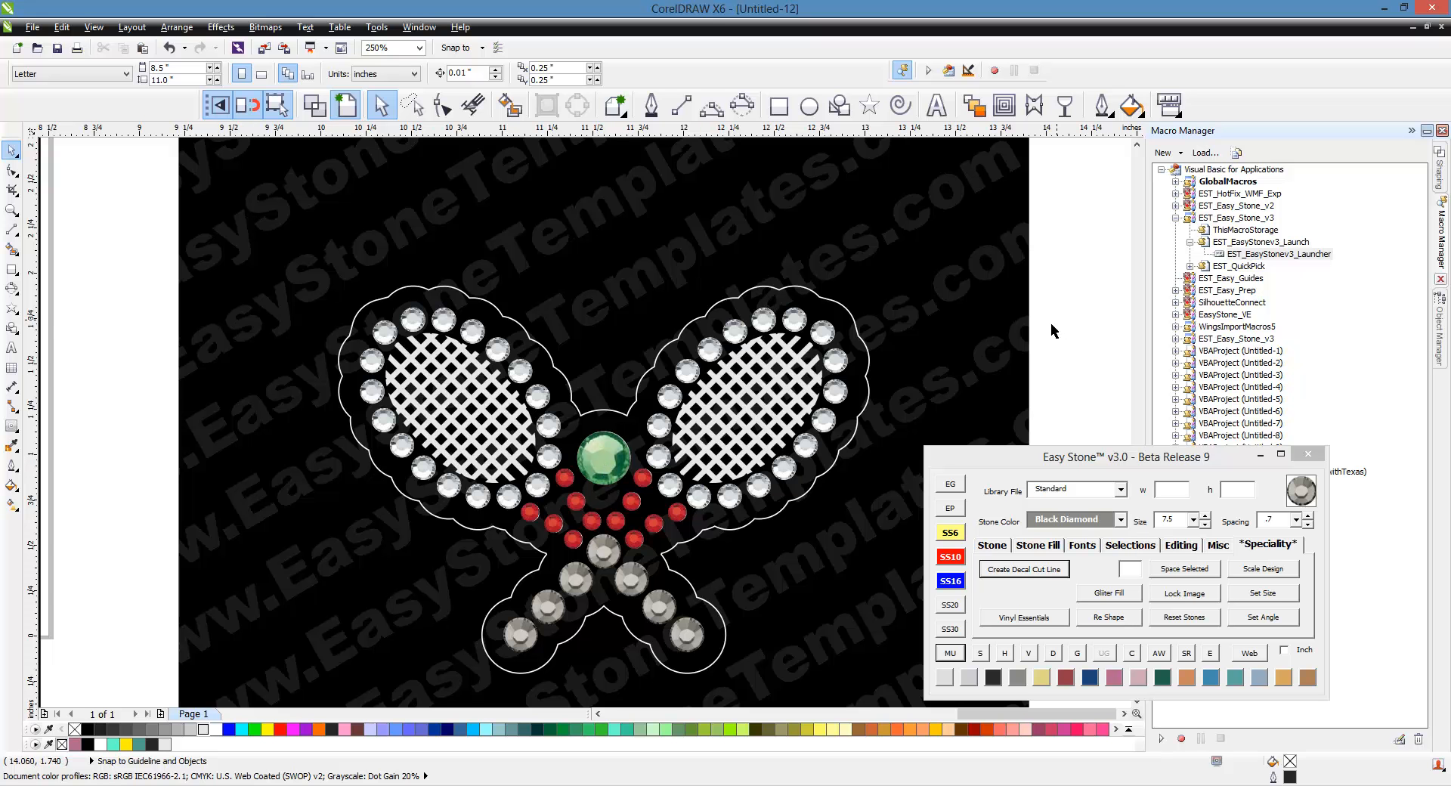
{"action": "key", "text": "F3"}
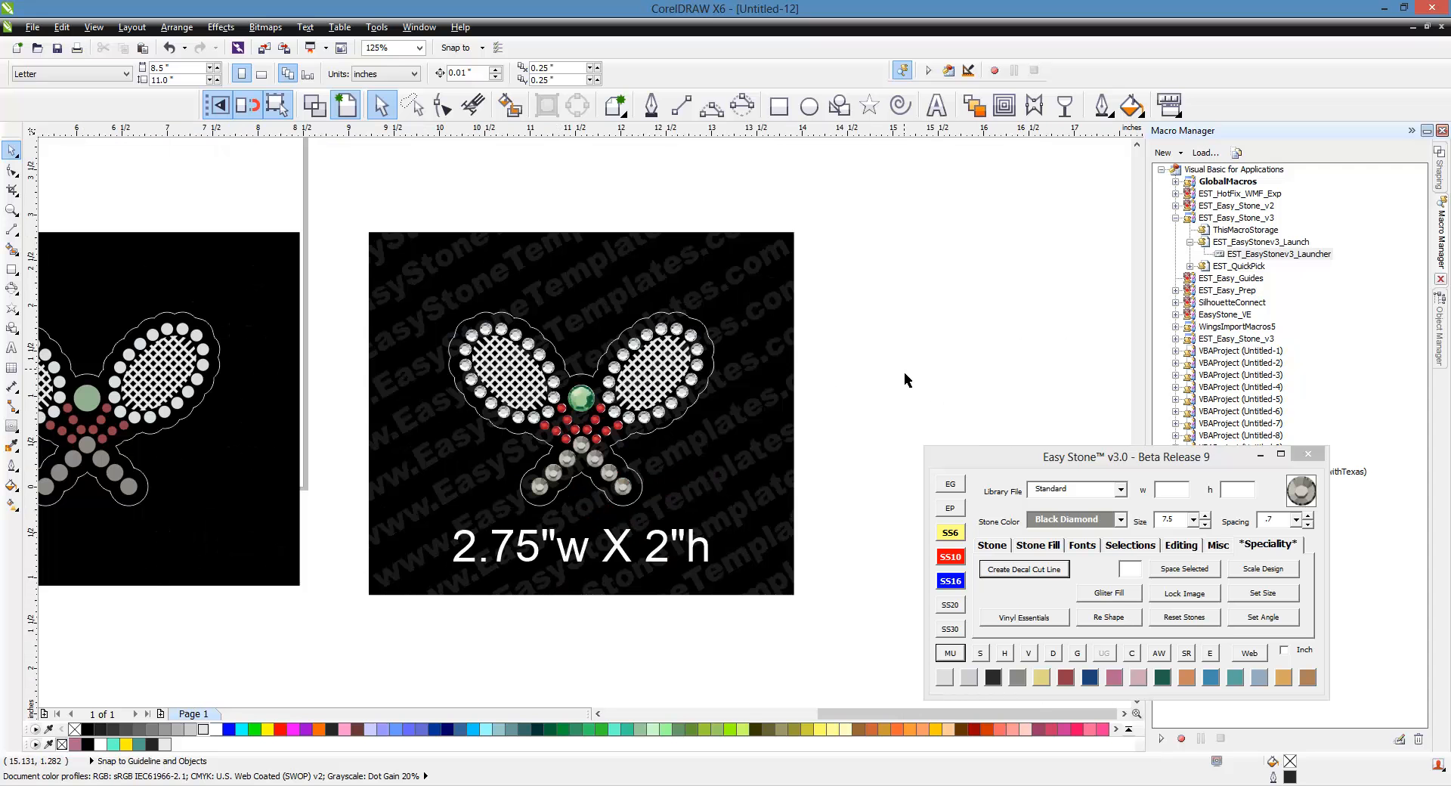